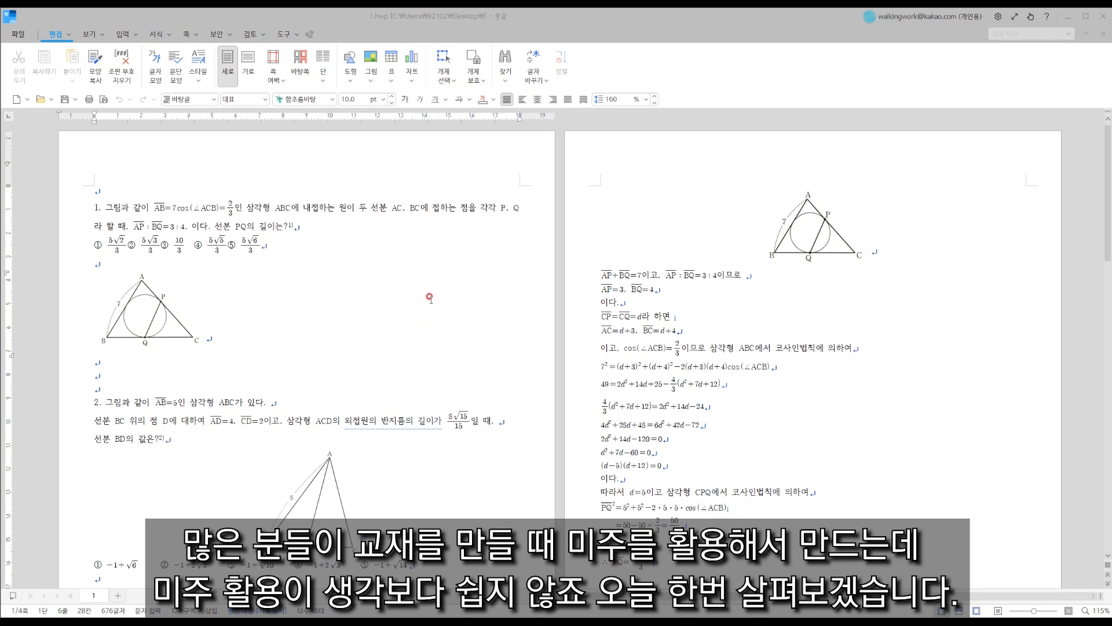
# Look through the manuscript's three numbered math problems and the explanations that follow them.
pyautogui.scroll(-10, 426, 293)
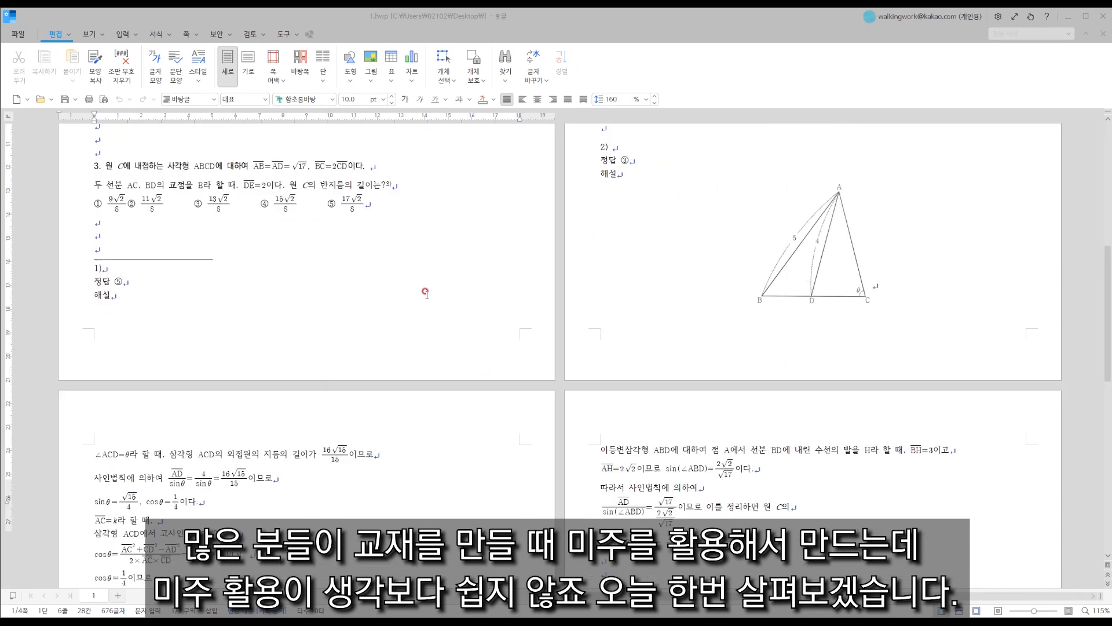
pyautogui.click(362, 313)
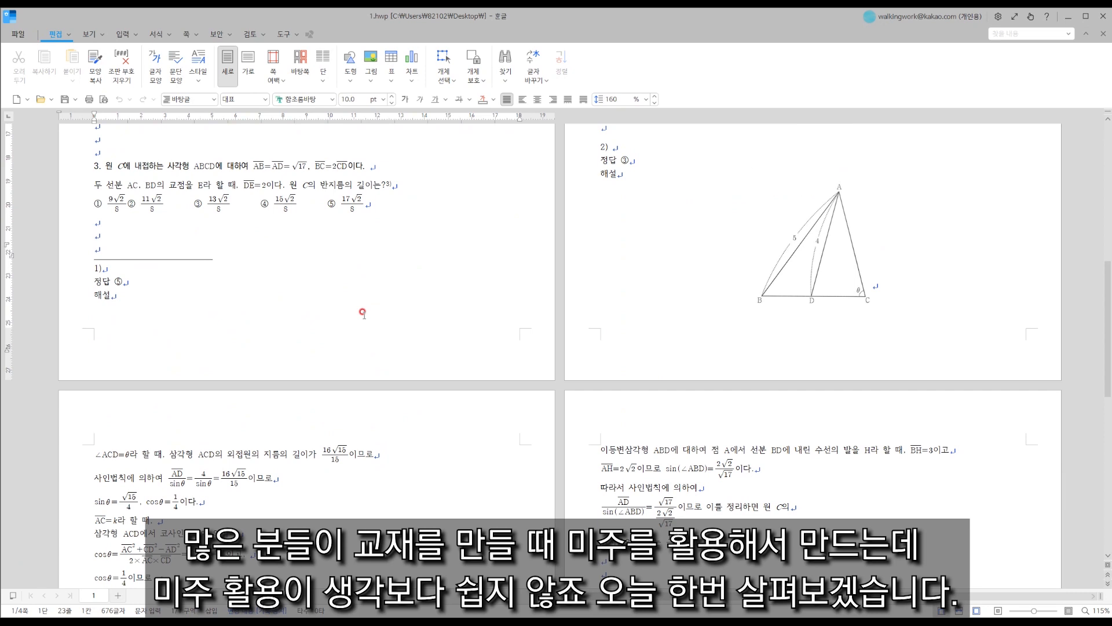
pyautogui.scroll(6, 363, 313)
pyautogui.scroll(3, 363, 313)
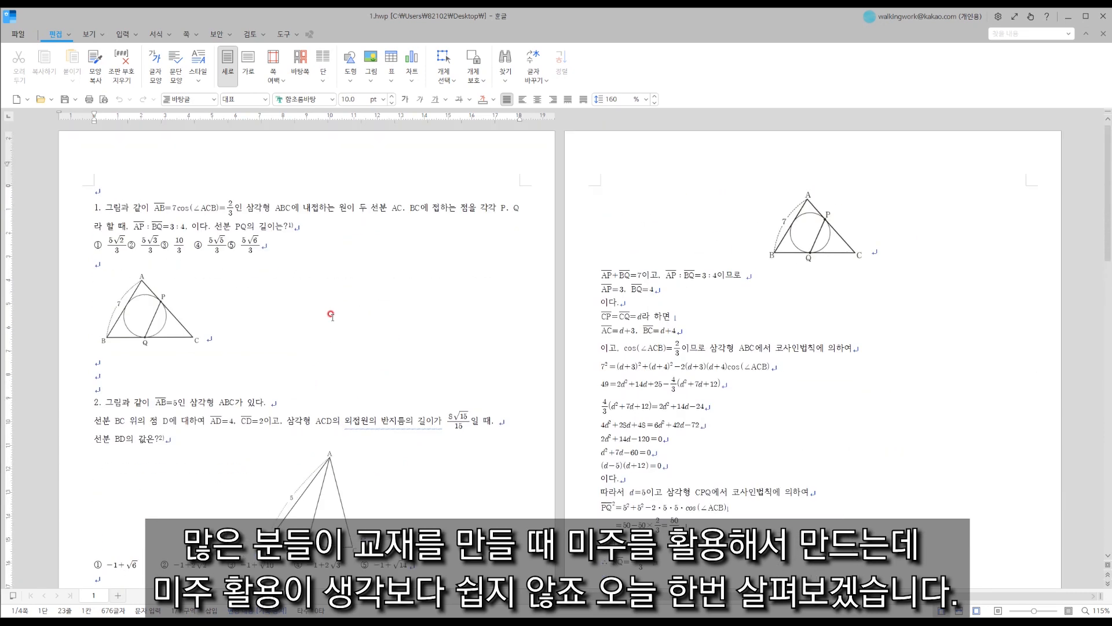
pyautogui.scroll(-11, 348, 278)
pyautogui.scroll(12, 462, 274)
pyautogui.moveTo(95, 208); pyautogui.dragTo(243, 222)
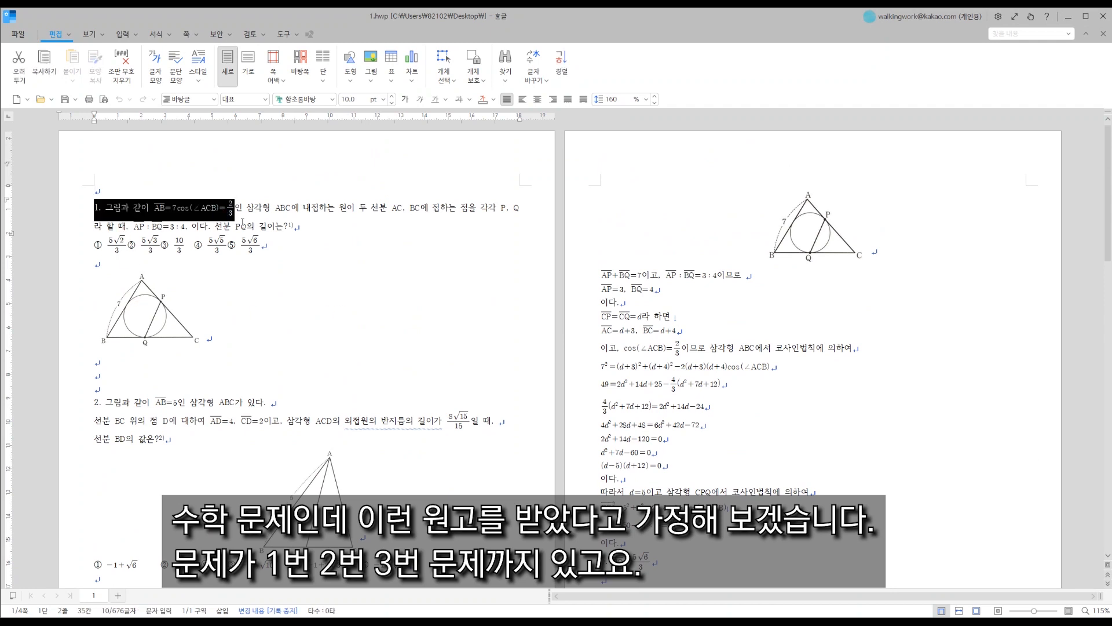
pyautogui.click(75, 405)
pyautogui.scroll(-3, 234, 402)
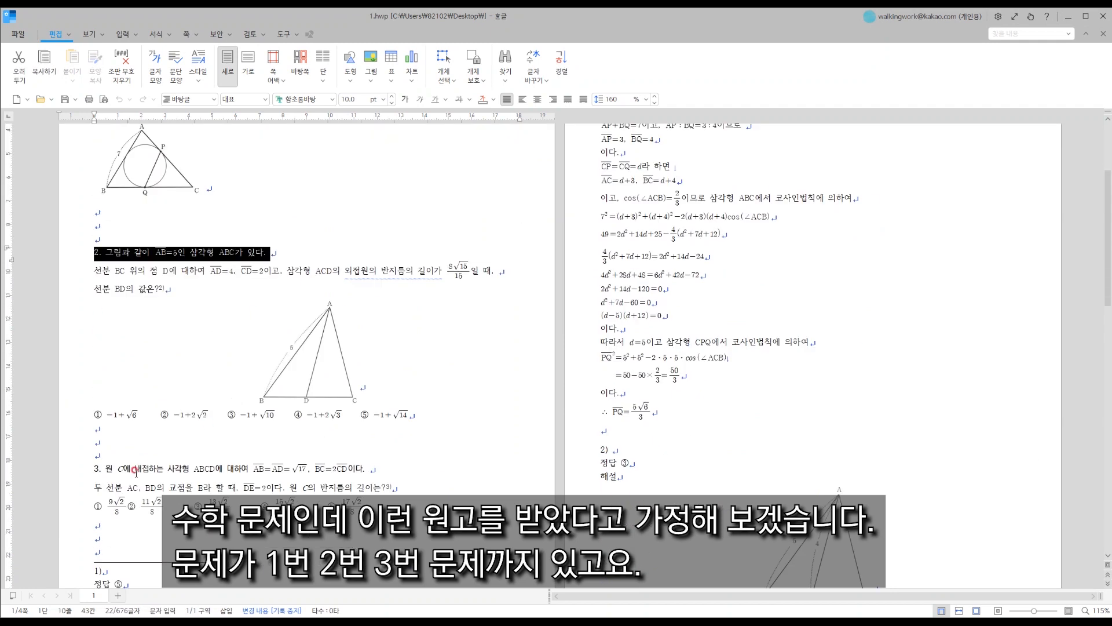
pyautogui.moveTo(95, 468); pyautogui.dragTo(167, 471)
pyautogui.click(260, 227)
pyautogui.scroll(3, 260, 227)
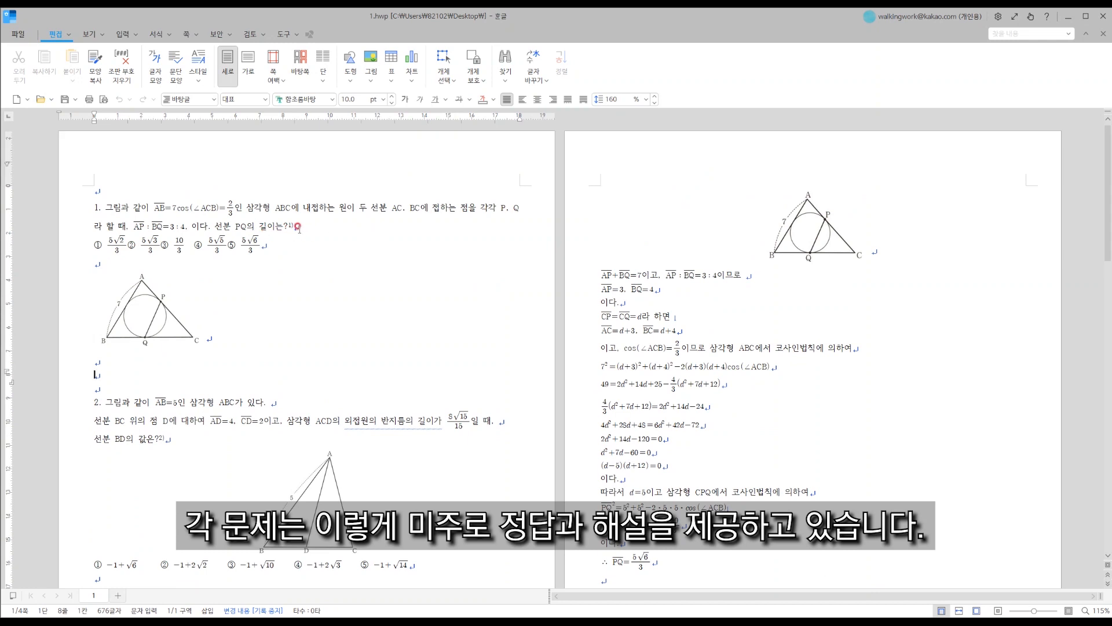
# Examine the endnote mark at the end of problem 1 and its matching answer and explanation in the endnote area.
pyautogui.moveTo(298, 228); pyautogui.dragTo(287, 228)
pyautogui.scroll(-5, 285, 245)
pyautogui.click(125, 341)
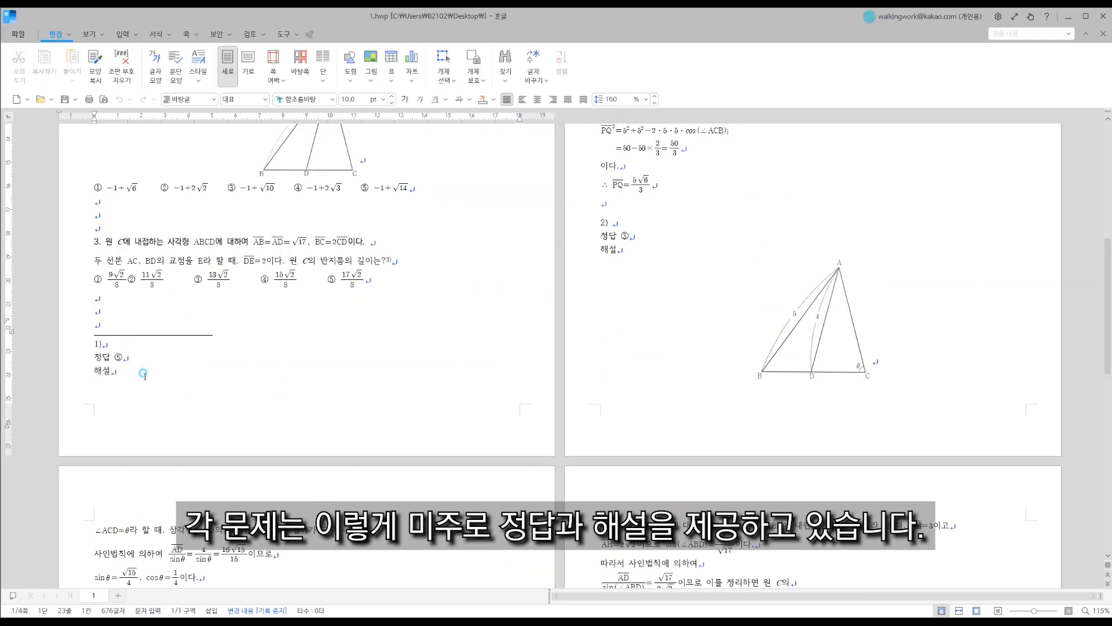
pyautogui.scroll(4, 193, 360)
pyautogui.click(299, 253)
pyautogui.scroll(2, 299, 253)
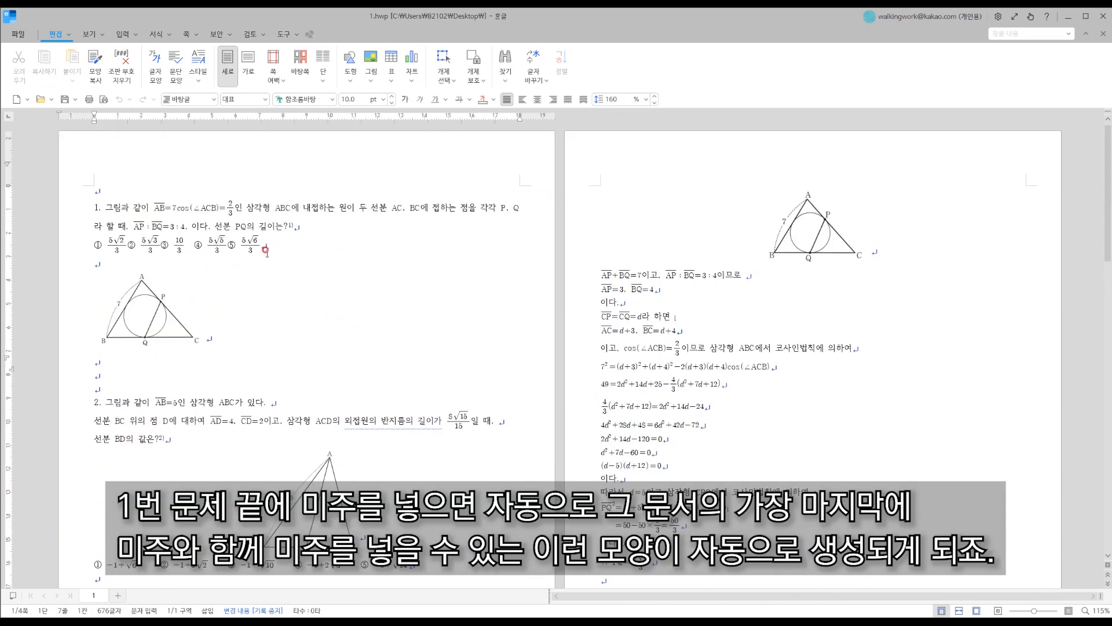
pyautogui.click(295, 226)
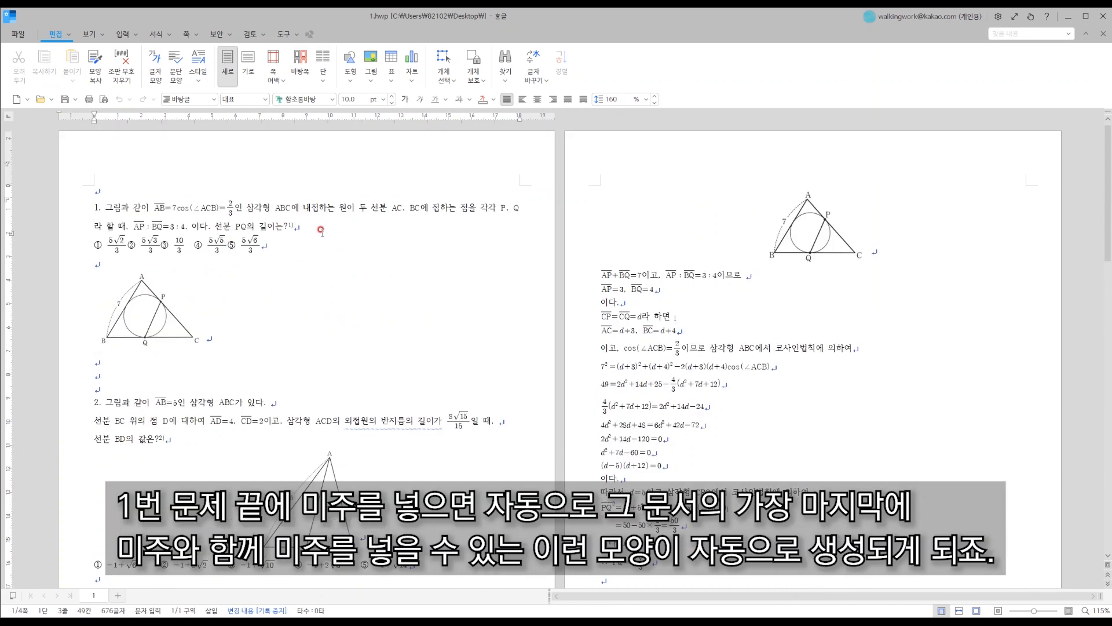
pyautogui.scroll(-6, 321, 230)
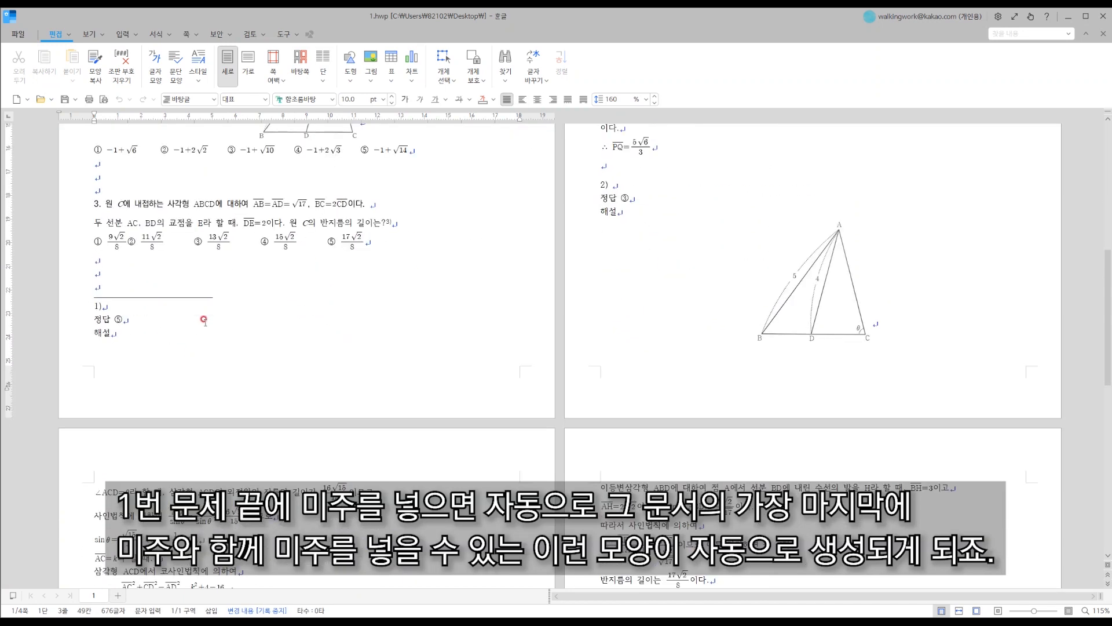
pyautogui.click(117, 287)
pyautogui.click(113, 305)
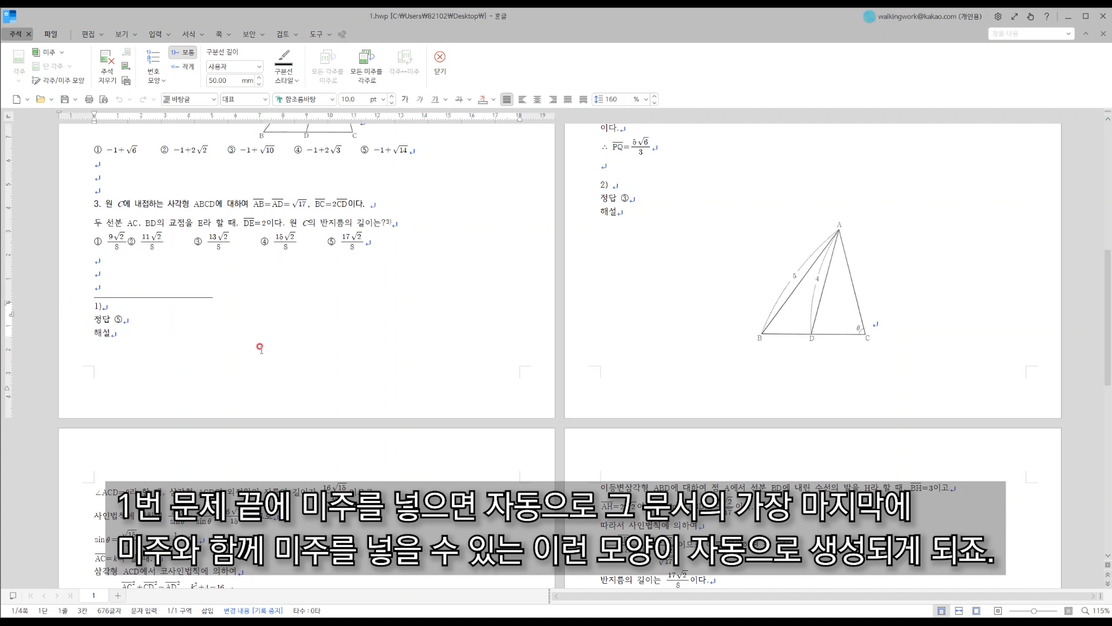
pyautogui.click(173, 286)
pyautogui.scroll(5, 326, 335)
pyautogui.scroll(3, 321, 333)
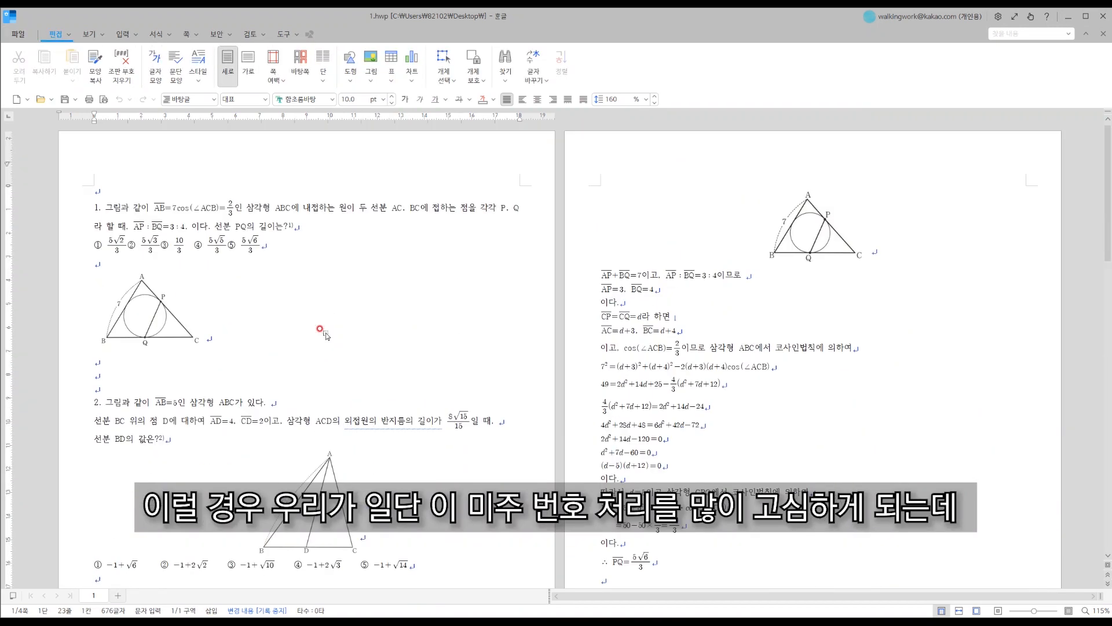
# Set the font colour of the endnote number at the end of problem 1's question to white.
pyautogui.click(291, 227)
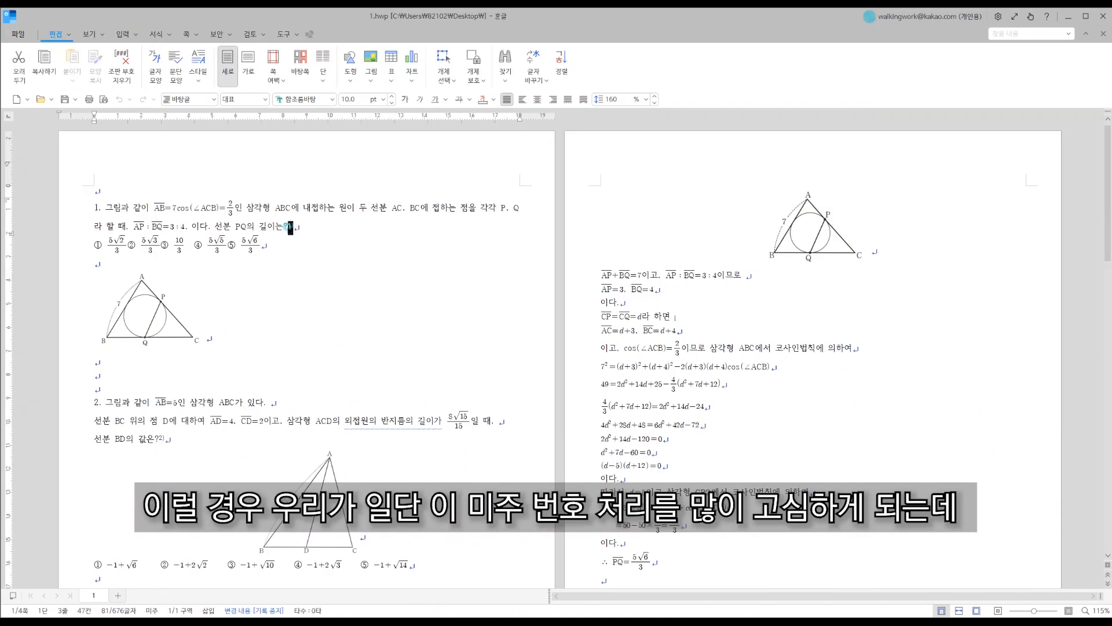
pyautogui.click(320, 239)
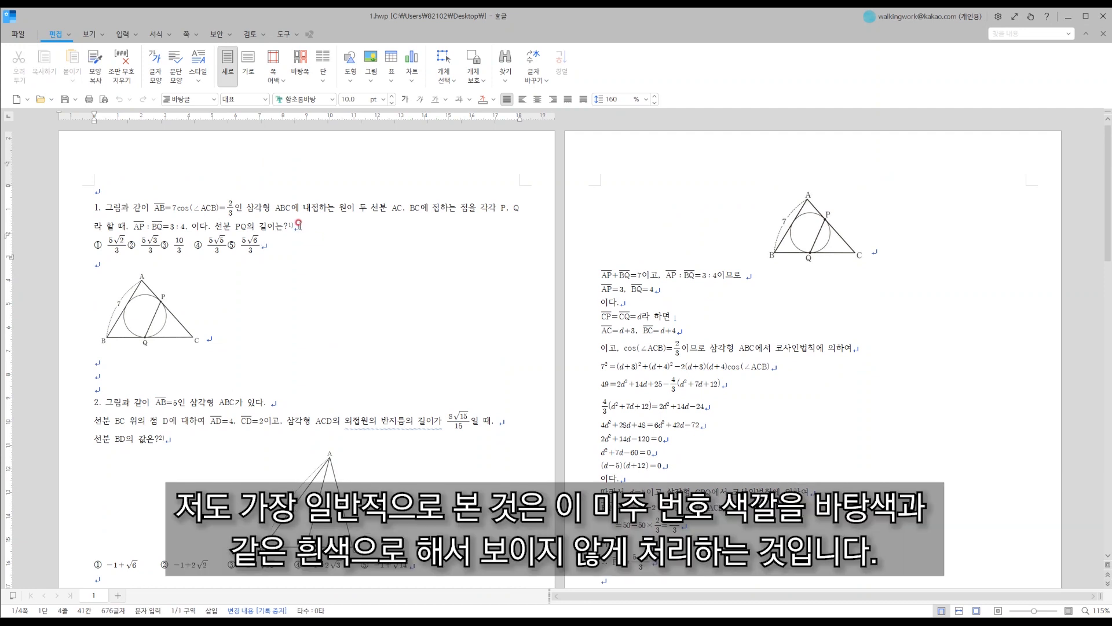
pyautogui.click(292, 225)
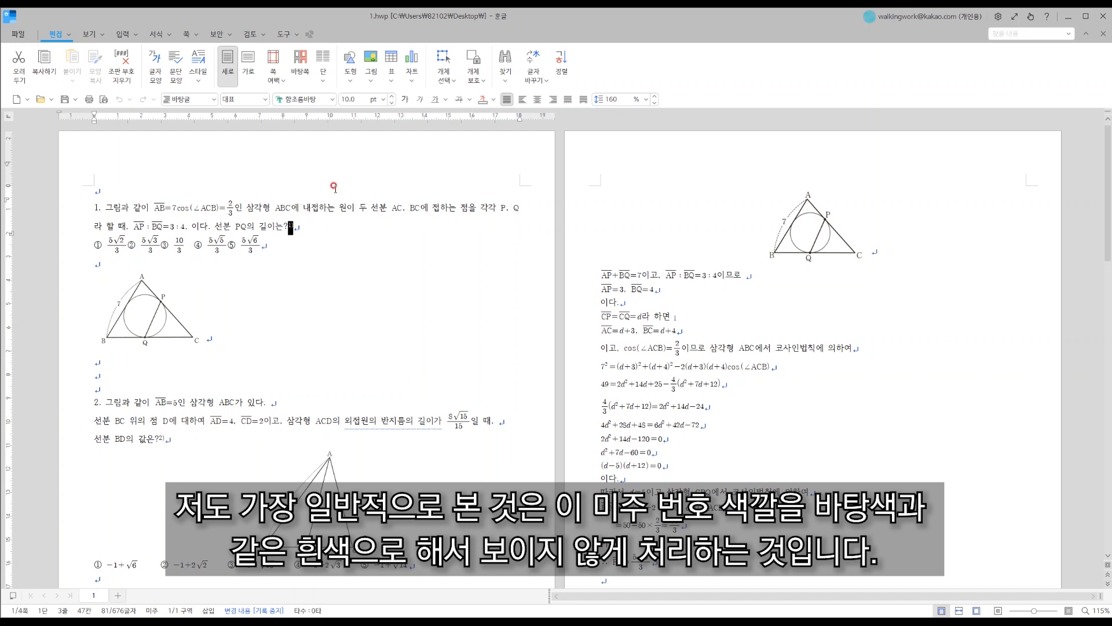
pyautogui.click(493, 99)
pyautogui.click(484, 142)
pyautogui.click(438, 253)
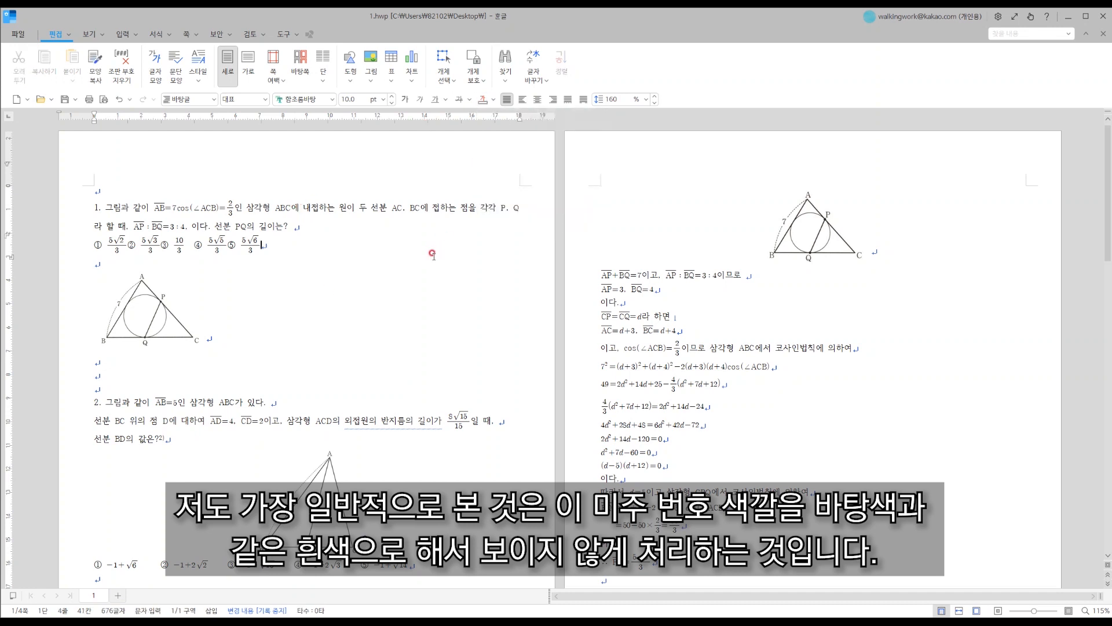
# Check the whitened endnote mark and its endnote 1 entry, and undo the colour change.
pyautogui.scroll(-2, 433, 255)
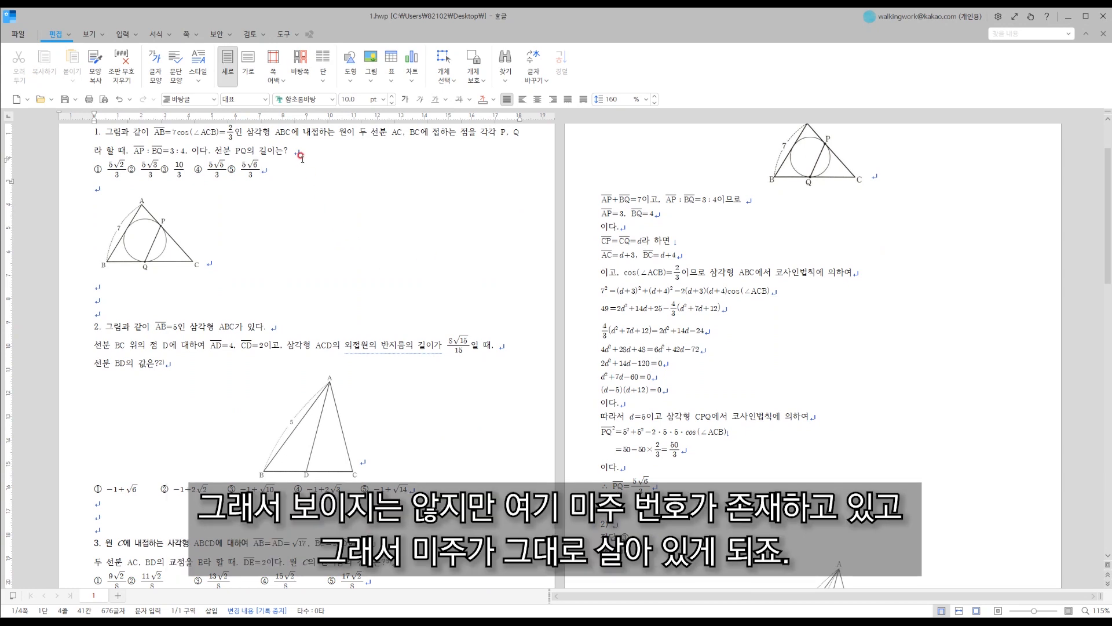
pyautogui.moveTo(298, 151); pyautogui.dragTo(286, 150)
pyautogui.click(342, 207)
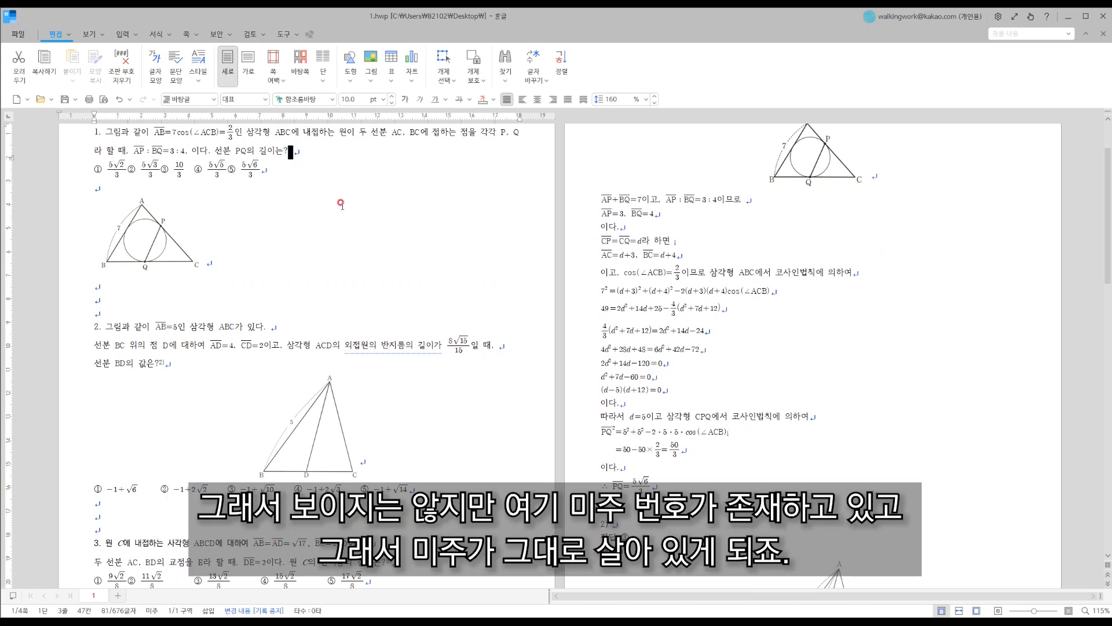
pyautogui.scroll(-5, 341, 226)
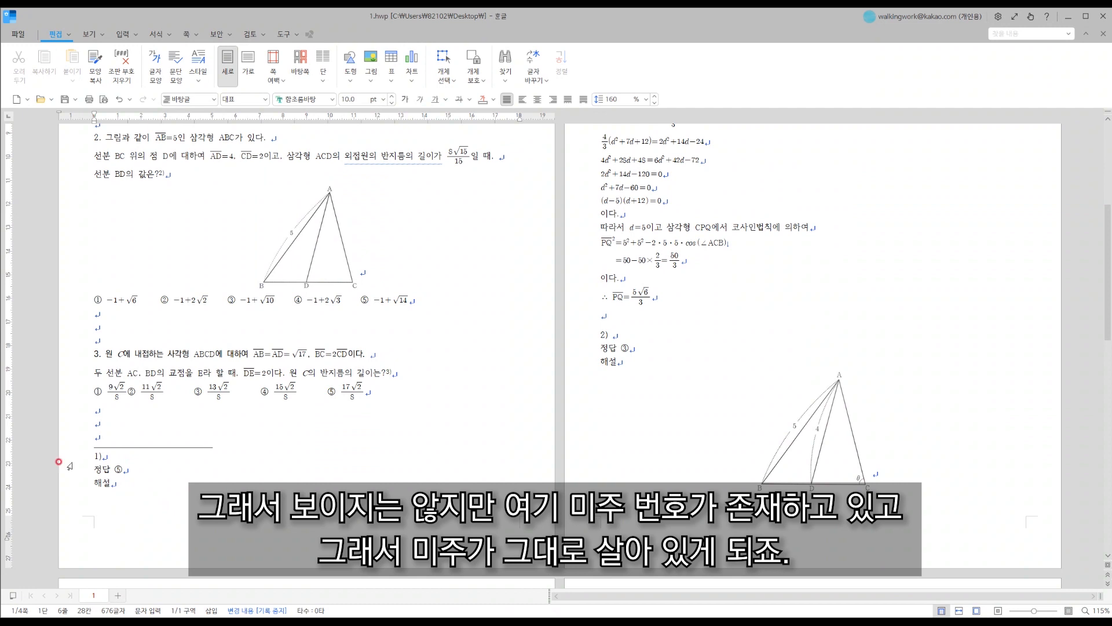
pyautogui.scroll(7, 238, 354)
pyautogui.hotkey('ctrl', 'z')
pyautogui.click(314, 241)
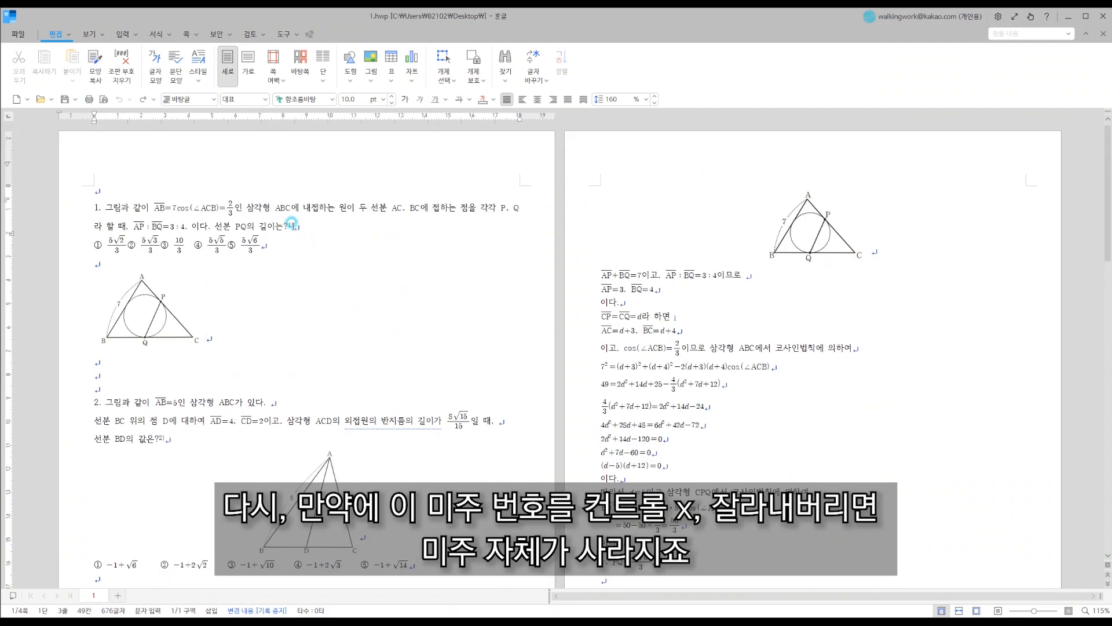
# Cut the endnote number from the end of problem 1's question and inspect the remaining endnotes and their numbering.
pyautogui.moveTo(294, 226); pyautogui.dragTo(288, 226)
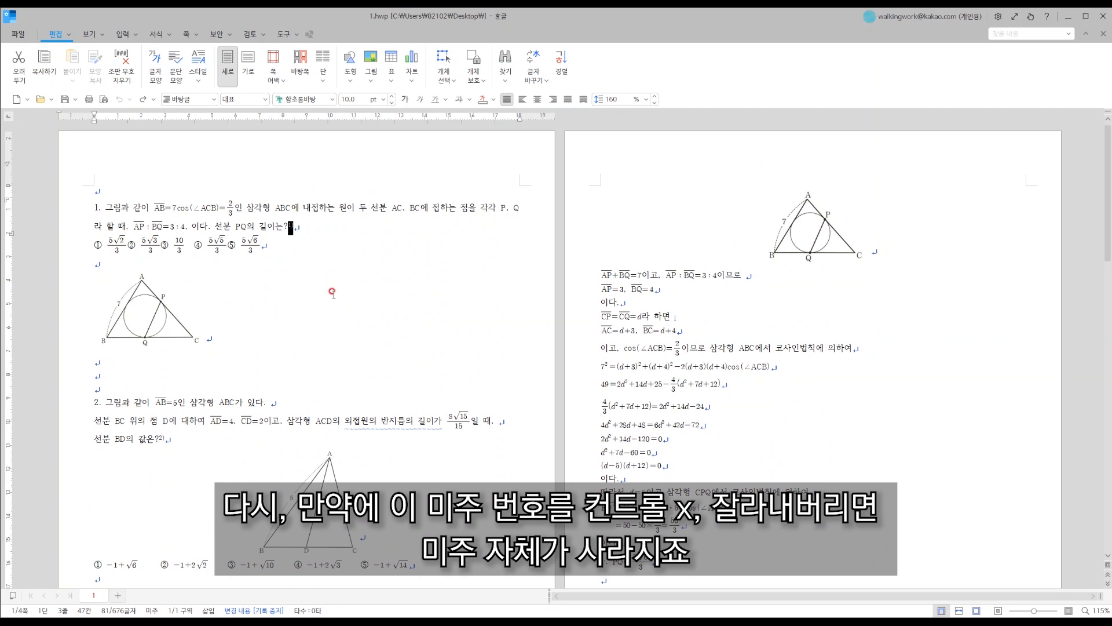
pyautogui.hotkey('ctrl', 'x')
pyautogui.scroll(-7, 256, 440)
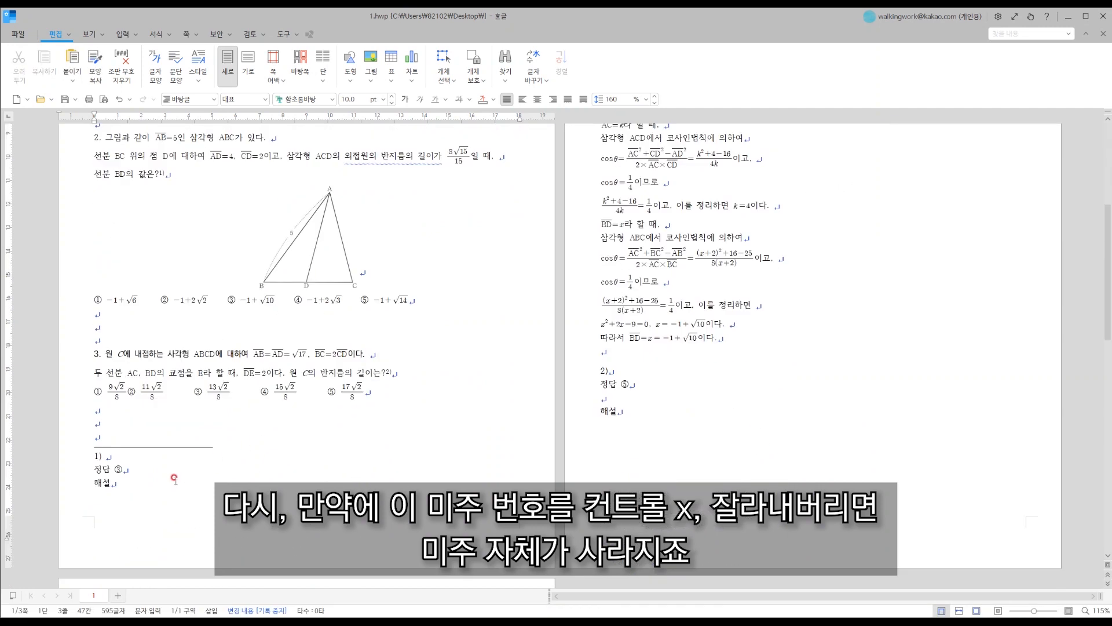
pyautogui.scroll(5, 145, 429)
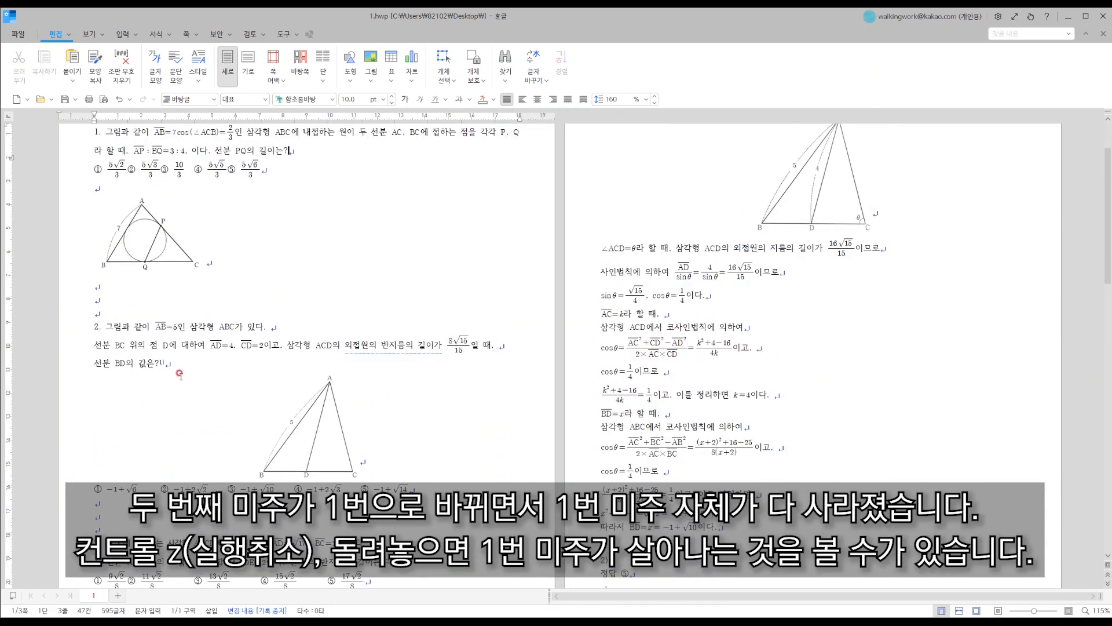
pyautogui.doubleClick(165, 363)
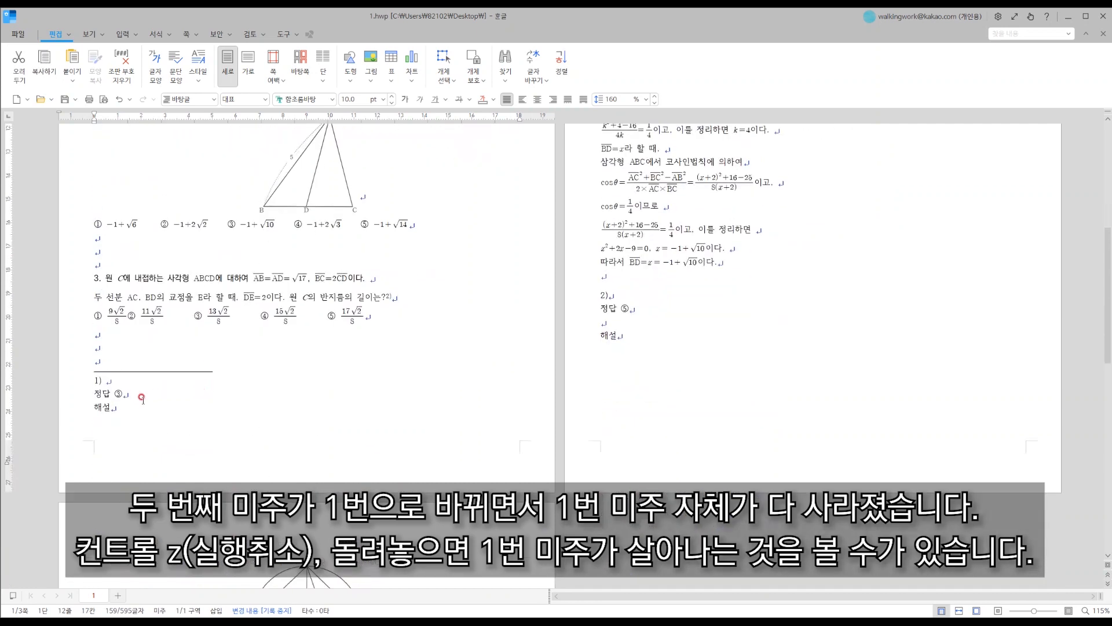
pyautogui.scroll(9, 173, 336)
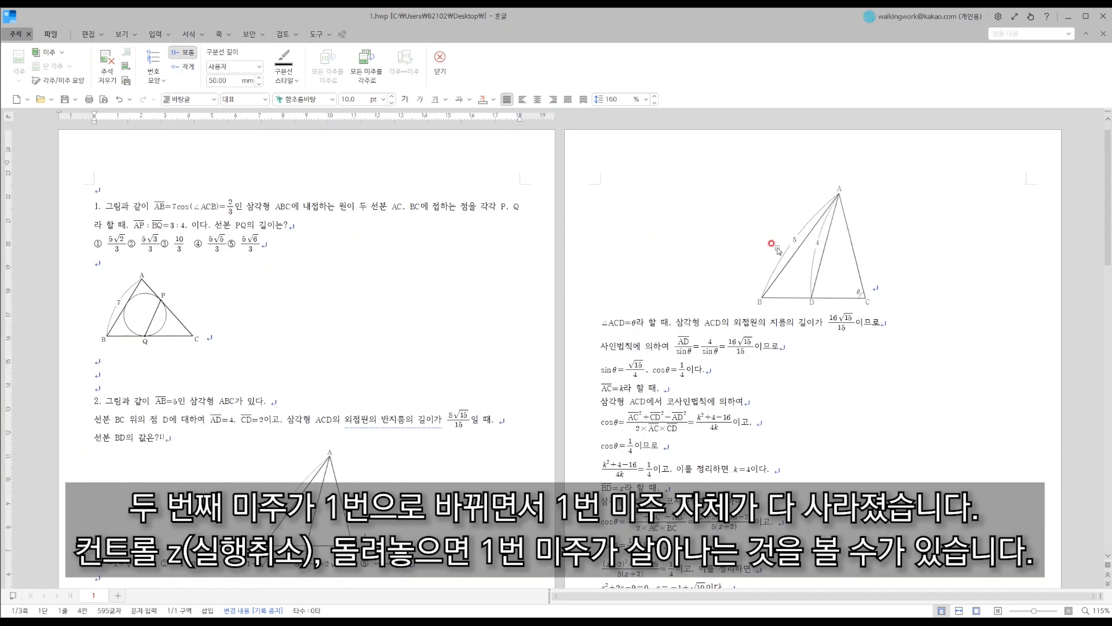
pyautogui.click(300, 223)
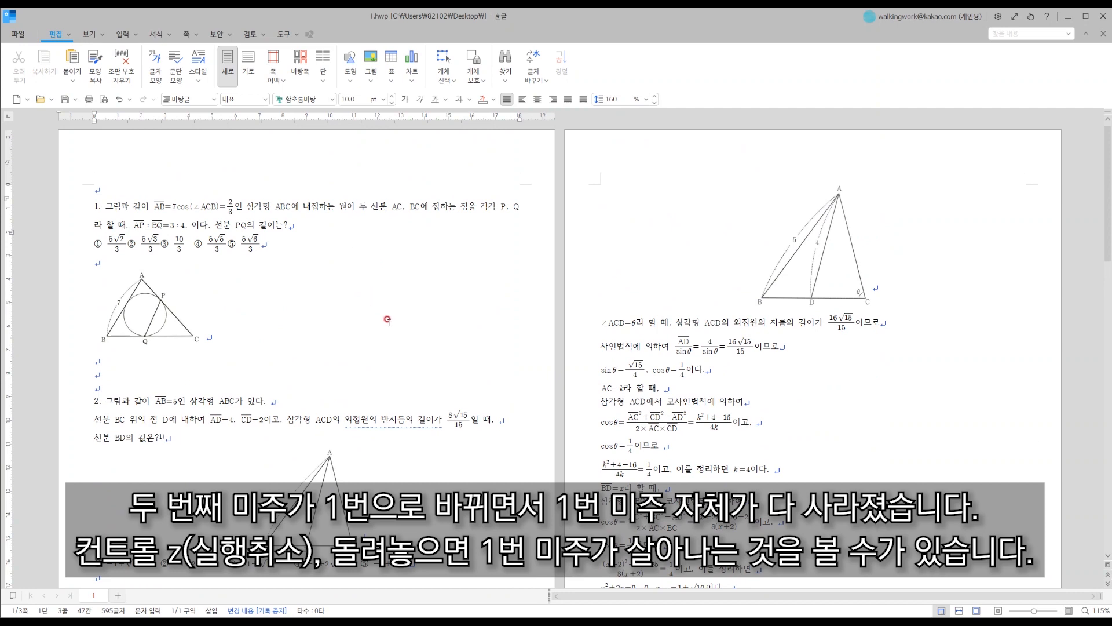
# Undo the cut of problem 1's endnote number and review the endnotes again.
pyautogui.hotkey('ctrl', 'z')
pyautogui.scroll(-10, 291, 229)
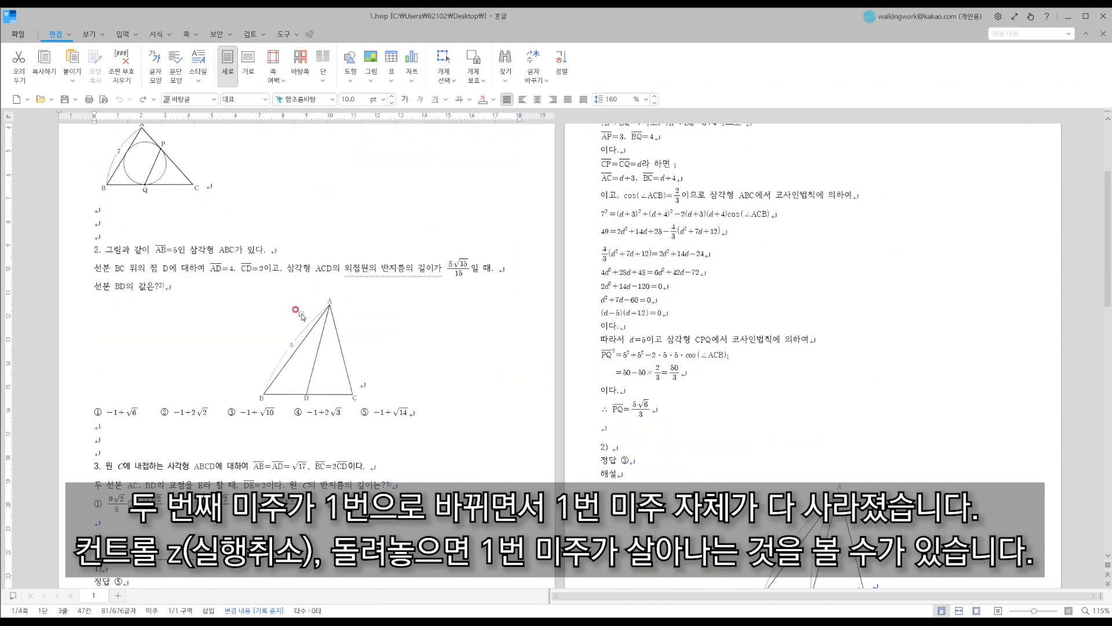
pyautogui.scroll(8, 769, 145)
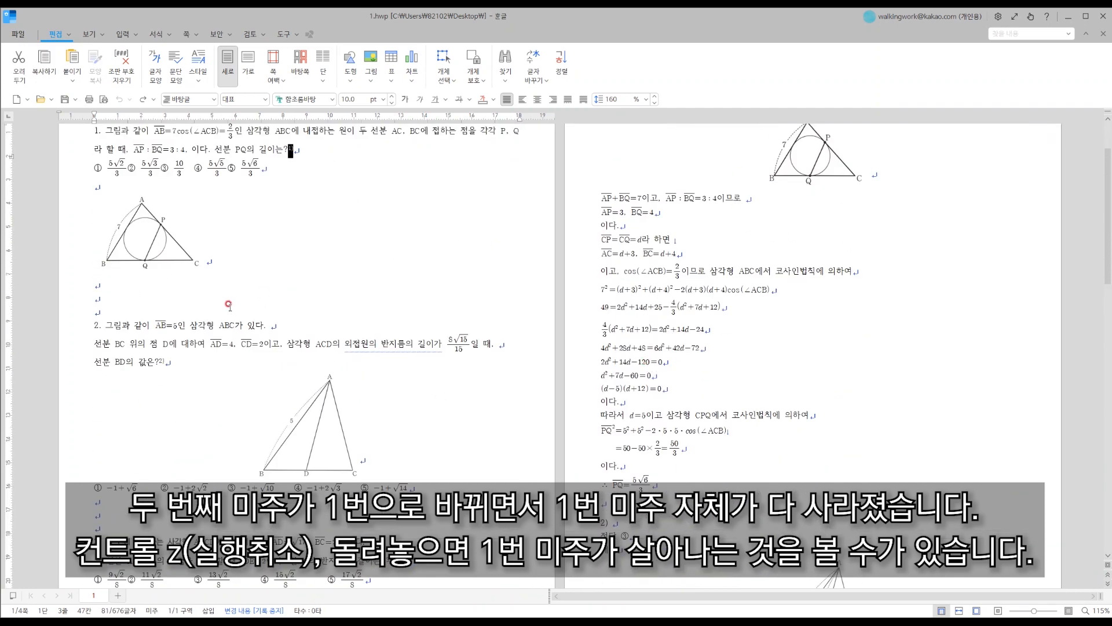
pyautogui.scroll(1, 291, 224)
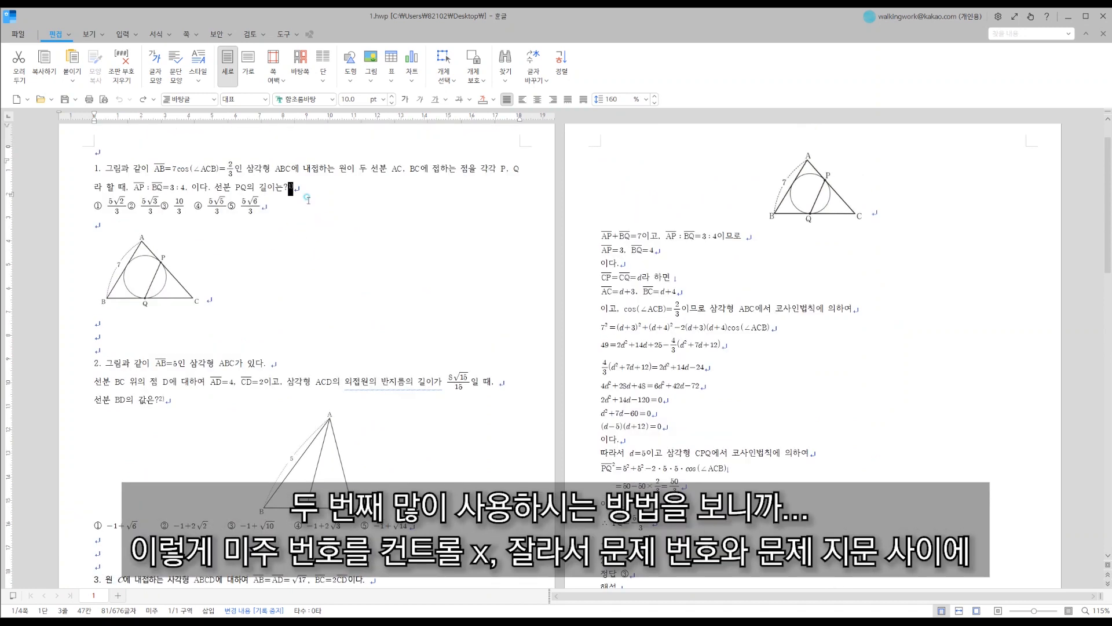
# Move problem 1's endnote number from the end of the question to between the problem number and the question text.
pyautogui.click(308, 199)
pyautogui.moveTo(295, 188); pyautogui.dragTo(288, 186)
pyautogui.hotkey('ctrl', 'x')
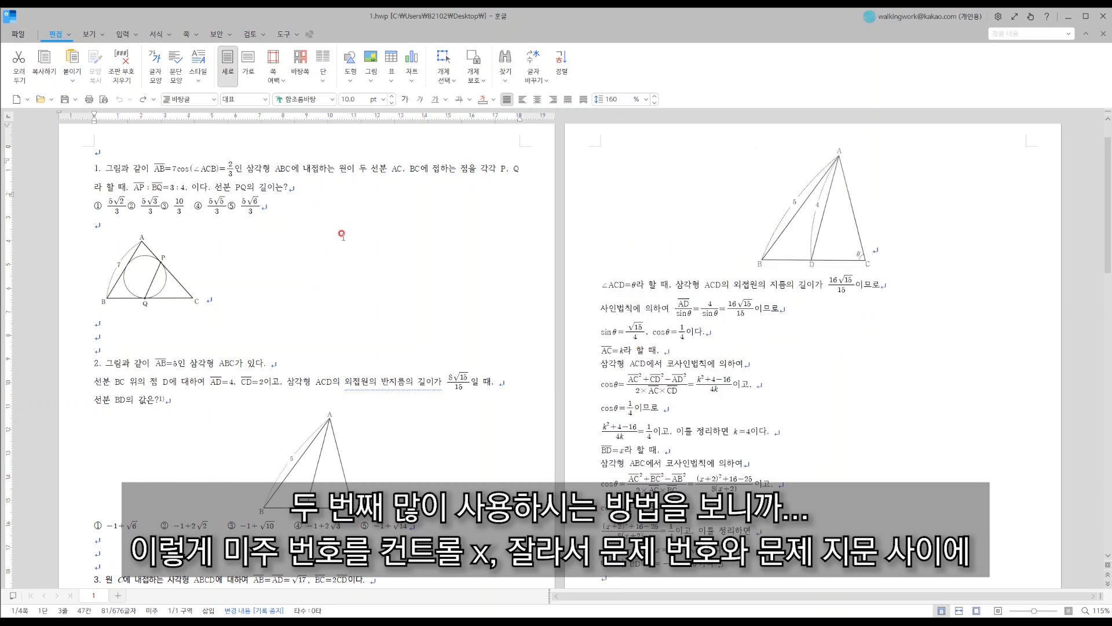
pyautogui.click(106, 165)
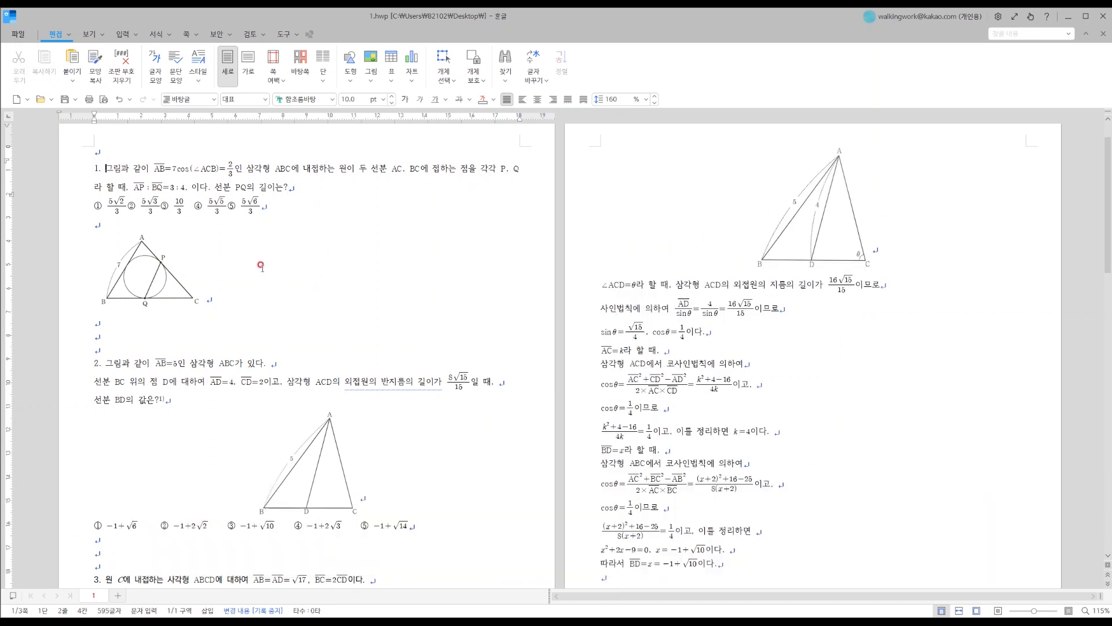
pyautogui.hotkey('ctrl', 'v')
# Set the font size of the moved endnote number to 1 pt and inspect it in an enlarged view.
pyautogui.moveTo(111, 165); pyautogui.dragTo(104, 168)
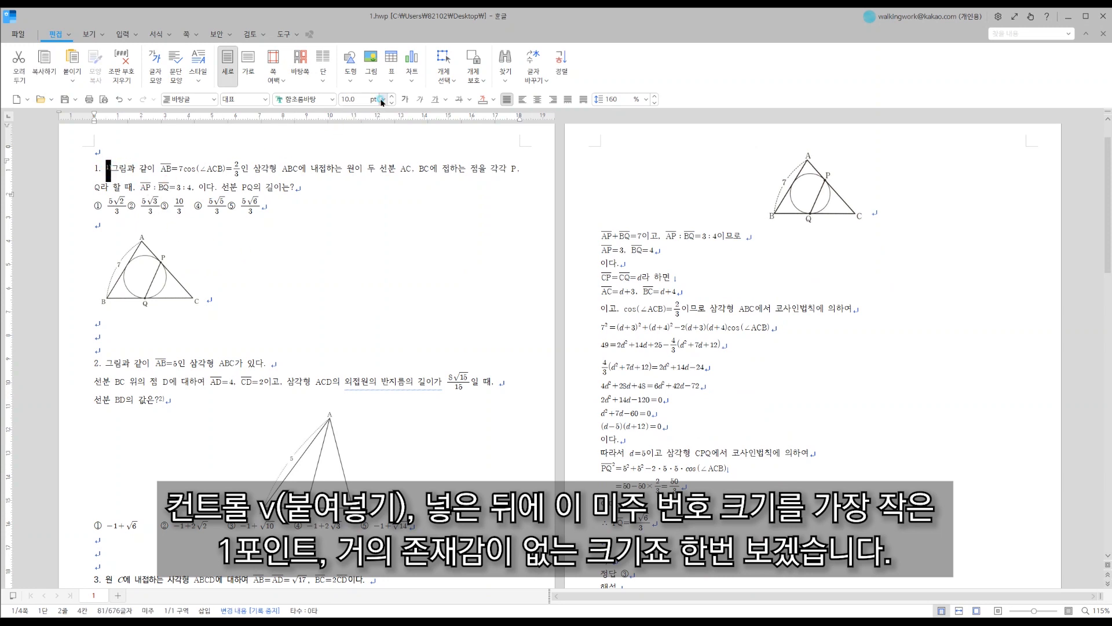
pyautogui.click(353, 99)
pyautogui.write('1')
pyautogui.press('Return')
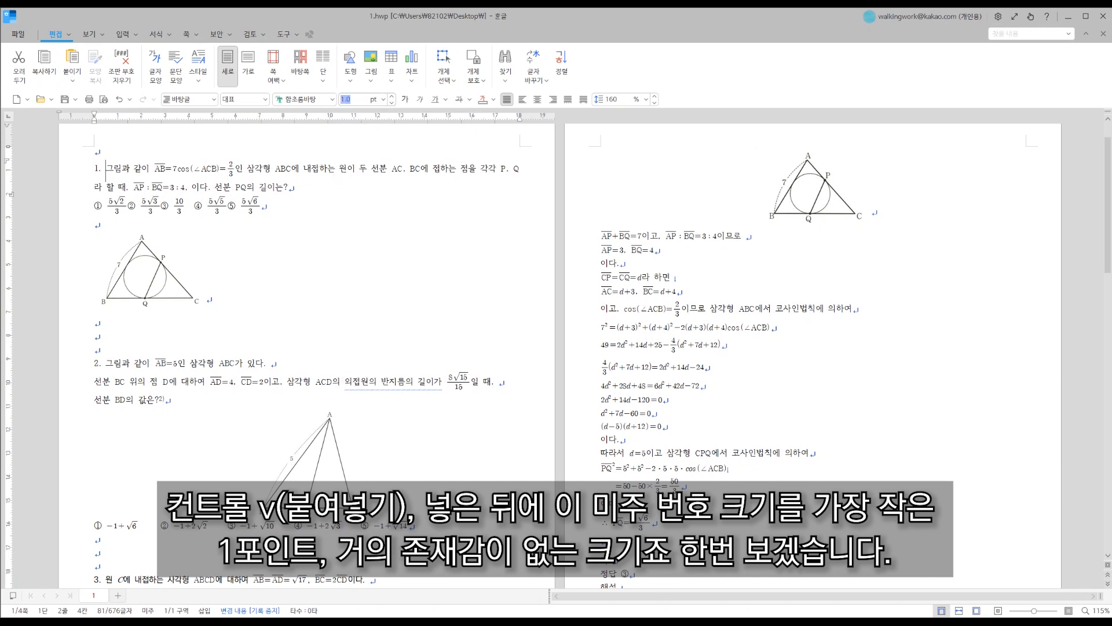
pyautogui.click(375, 194)
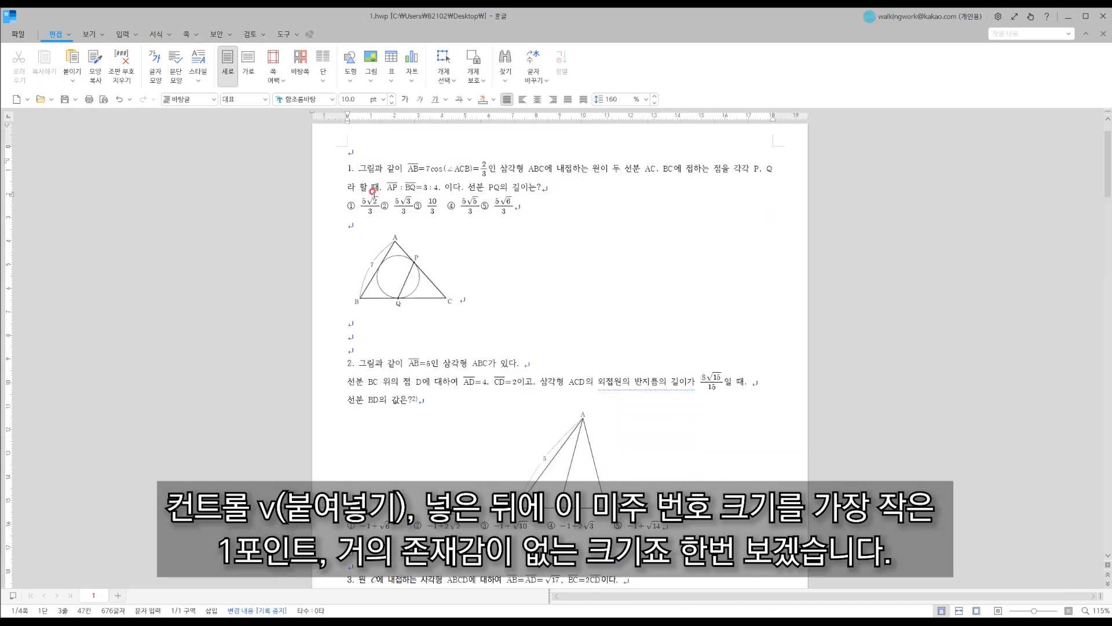
pyautogui.scroll(5, 342, 156)
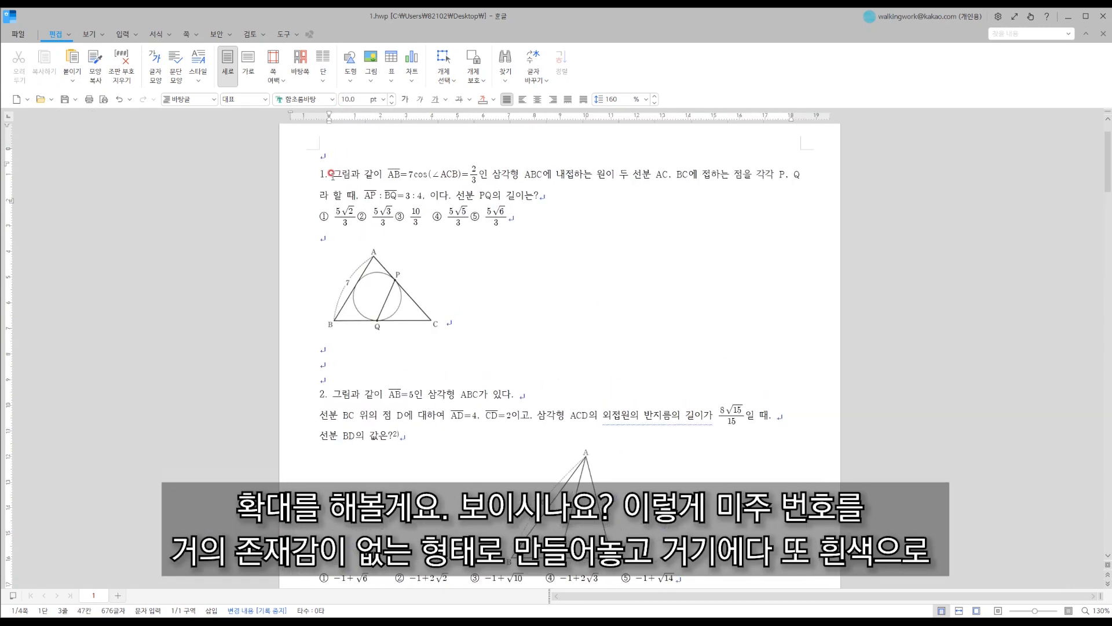
# Inspect the shrunken endnote number between problem 1's number and its question text at high magnification.
pyautogui.scroll(10, 278, 192)
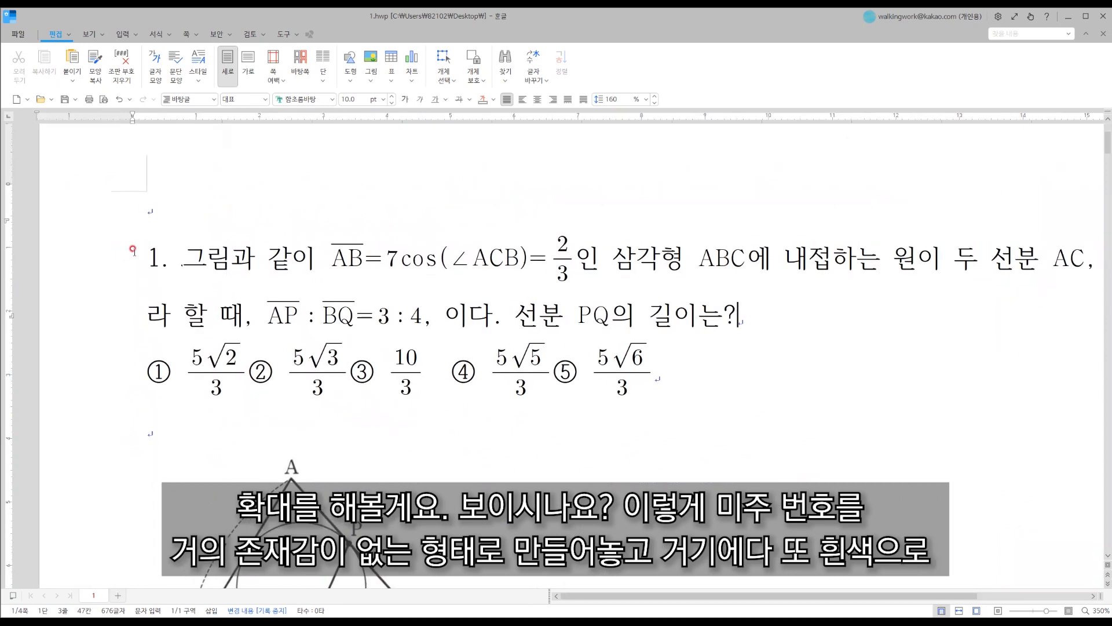
pyautogui.scroll(1, 242, 315)
pyautogui.click(231, 306)
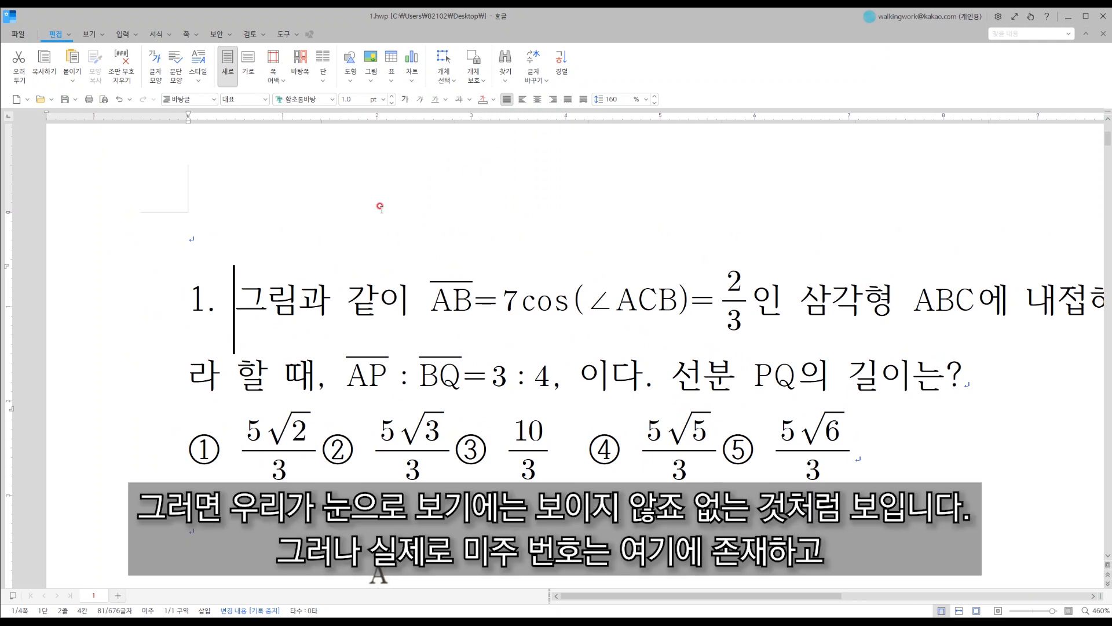
pyautogui.click(381, 208)
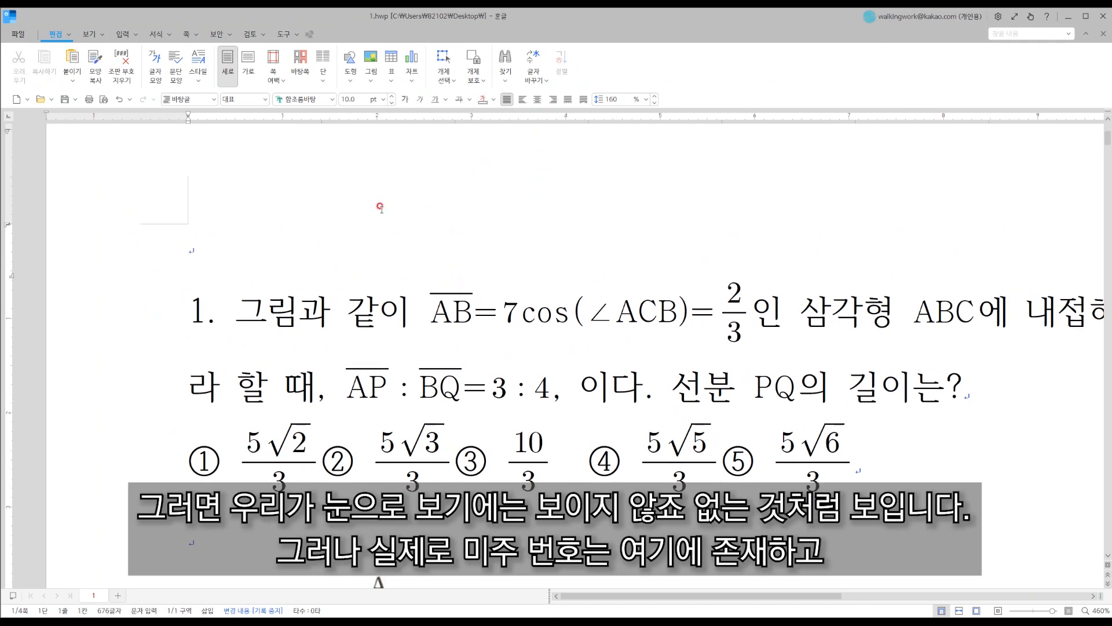
pyautogui.hotkey('ctrl', 'g')
pyautogui.press('q')
pyautogui.scroll(1, 761, 288)
pyautogui.click(761, 288)
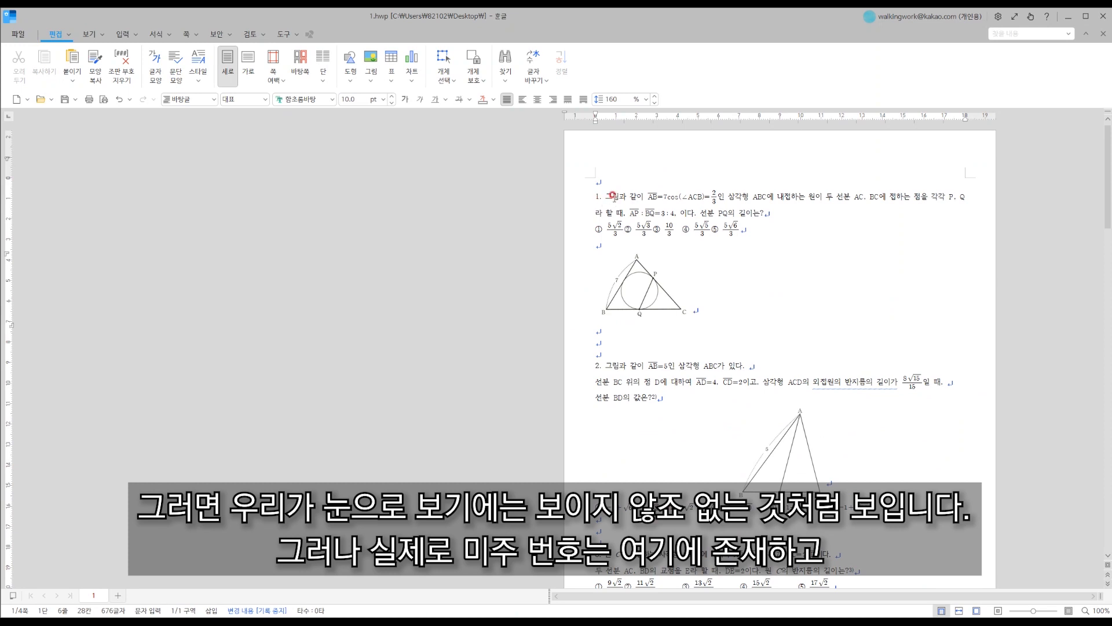
# Review the endnote answers and explanations after the problems, and compare them with problem 1's question.
pyautogui.click(613, 201)
pyautogui.scroll(-10, 538, 272)
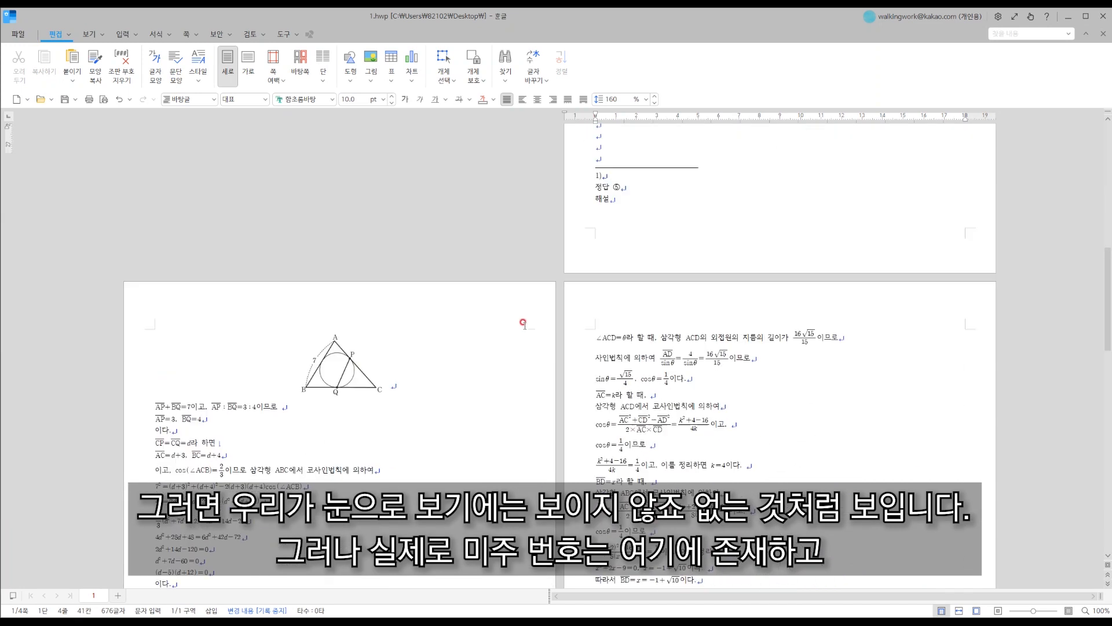
pyautogui.scroll(10, 523, 323)
pyautogui.scroll(-13, 335, 574)
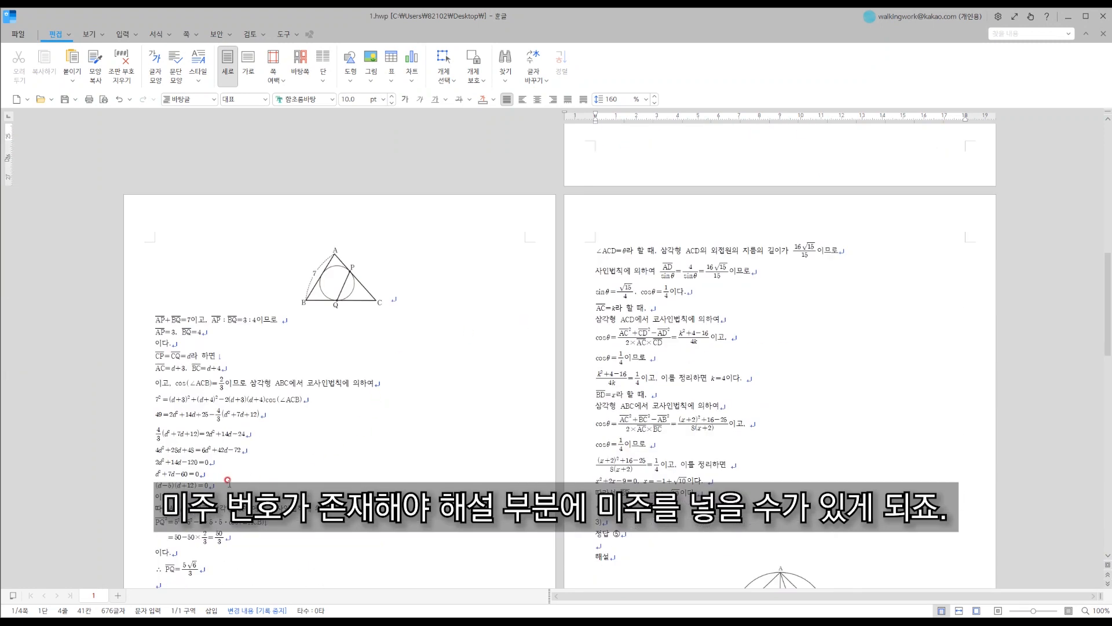
pyautogui.scroll(10, 418, 413)
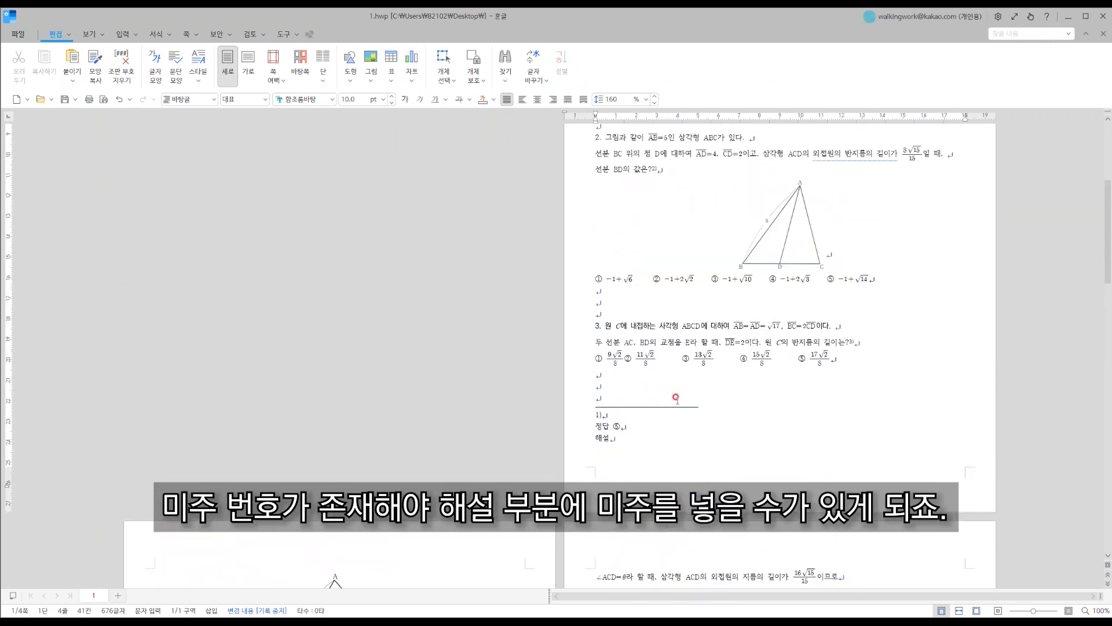
pyautogui.click(806, 210)
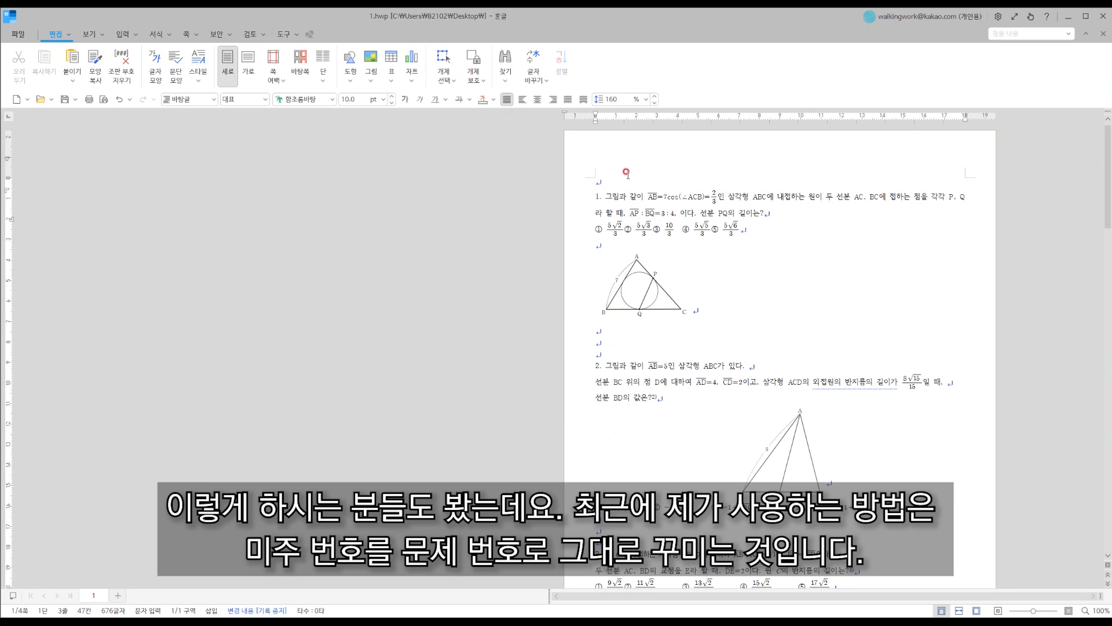
pyautogui.click(777, 219)
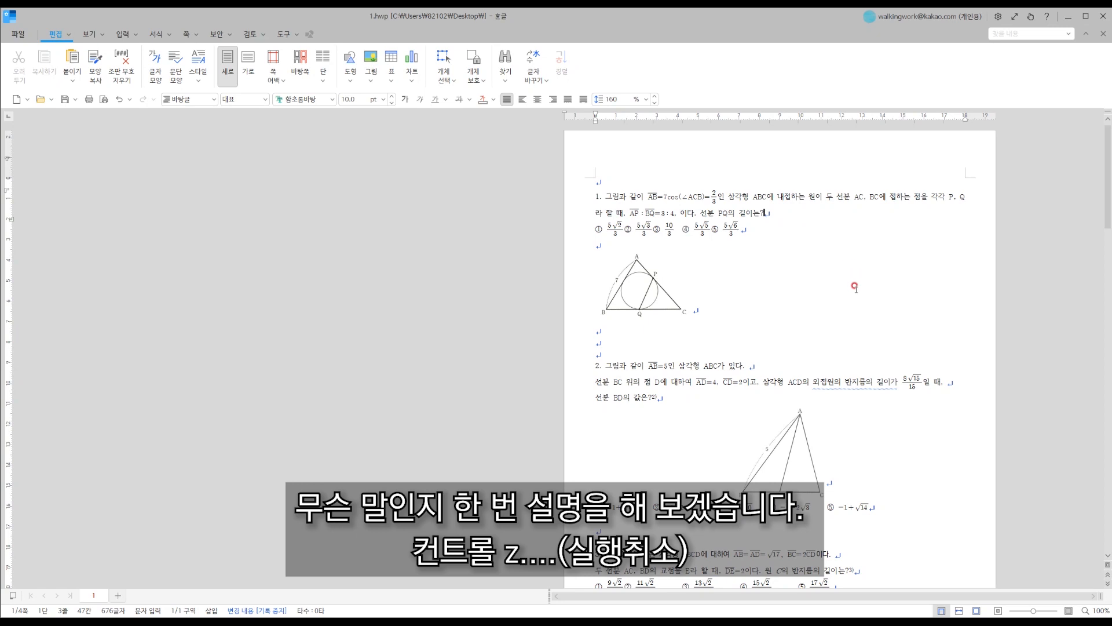
# Undo the formatting and relocation of problem 1's endnote number, and check the endnote numbers at the ends of the questions.
pyautogui.hotkey('ctrl', 'z')
pyautogui.hotkey('ctrl', 'z')
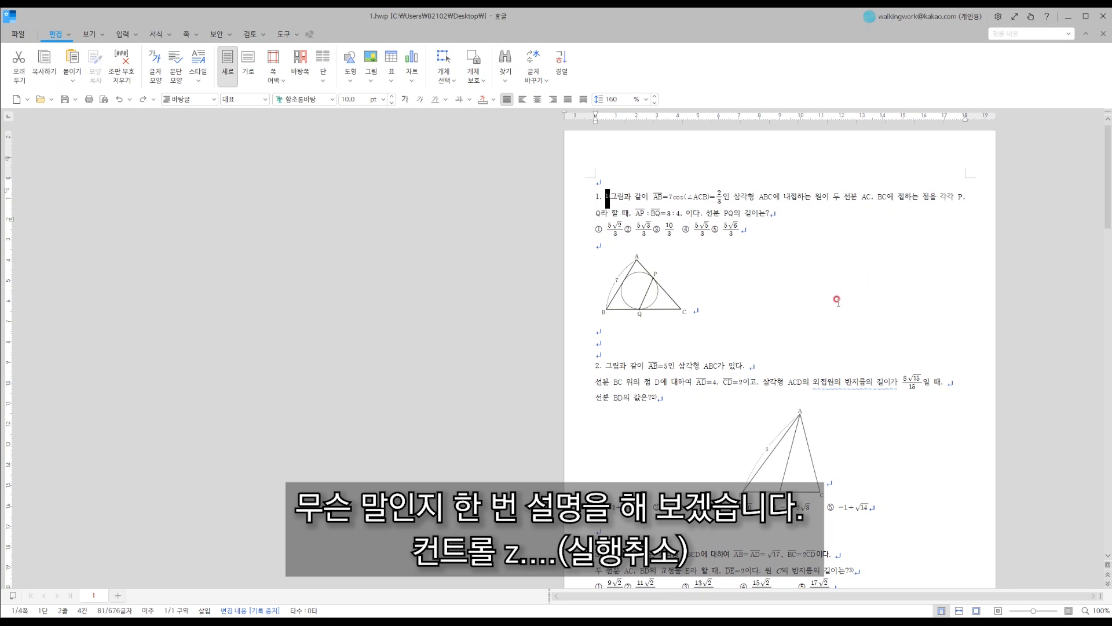
pyautogui.hotkey('ctrl', 'z')
pyautogui.hotkey('ctrl', 'z')
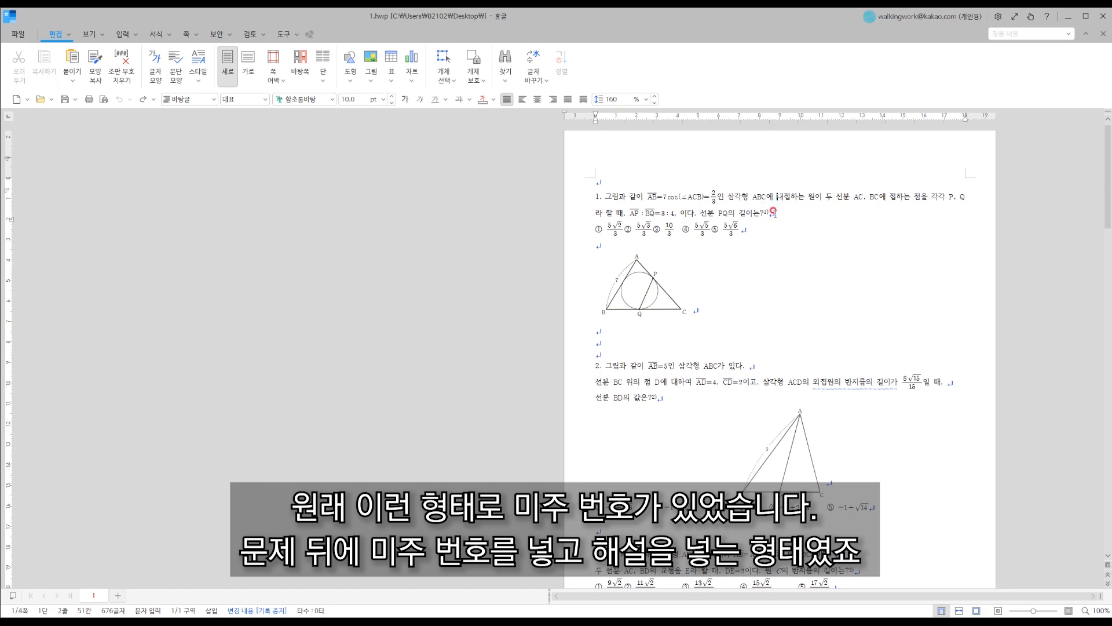
pyautogui.click(784, 213)
pyautogui.scroll(-7, 785, 213)
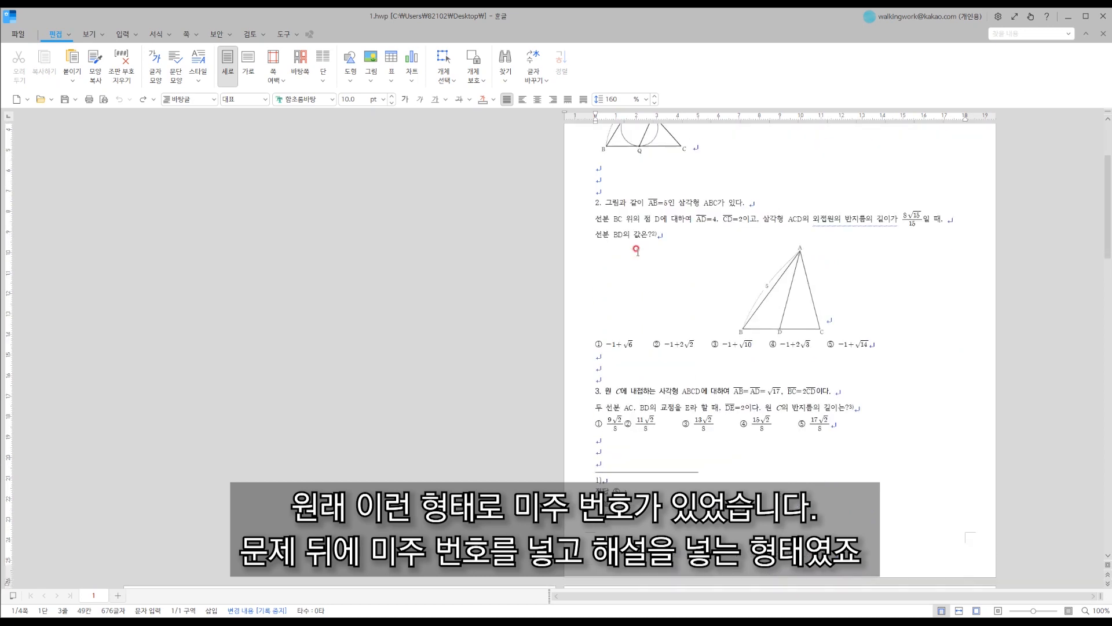
pyautogui.scroll(6, 744, 280)
pyautogui.scroll(2, 743, 279)
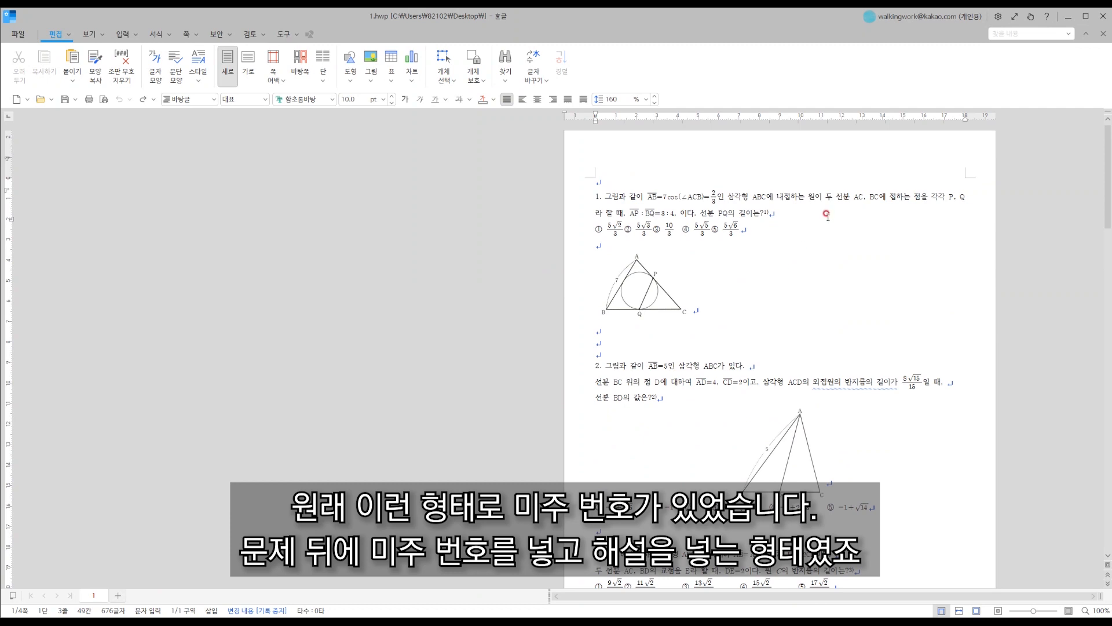
pyautogui.click(809, 223)
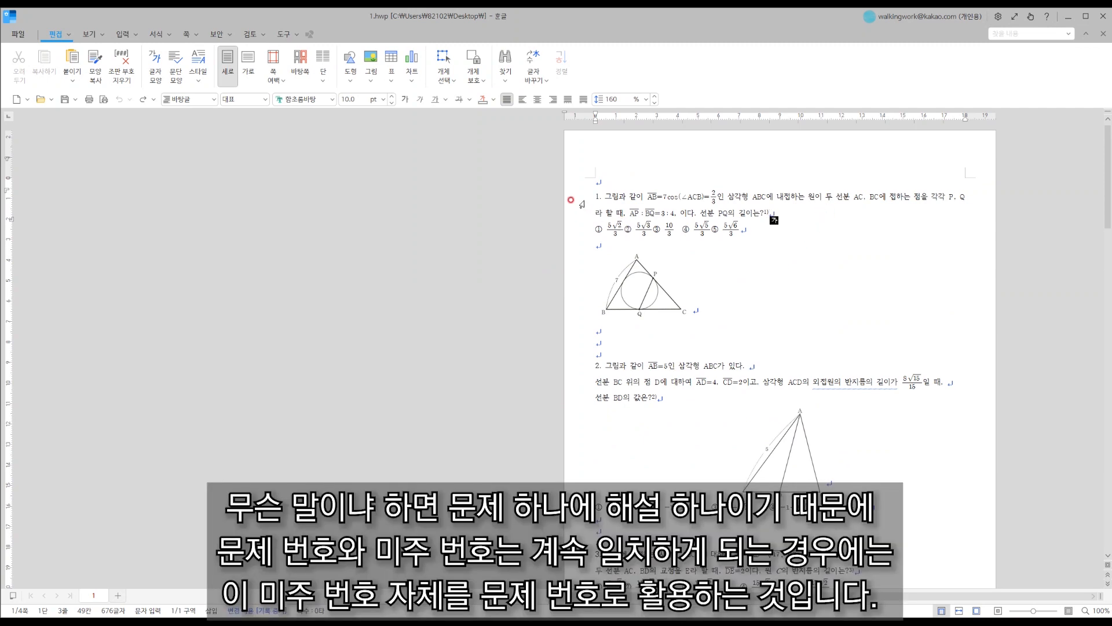
# Replace problem 1's typed number with its endnote number, moved from the end of the question.
pyautogui.click(755, 213)
pyautogui.moveTo(771, 213); pyautogui.dragTo(763, 213)
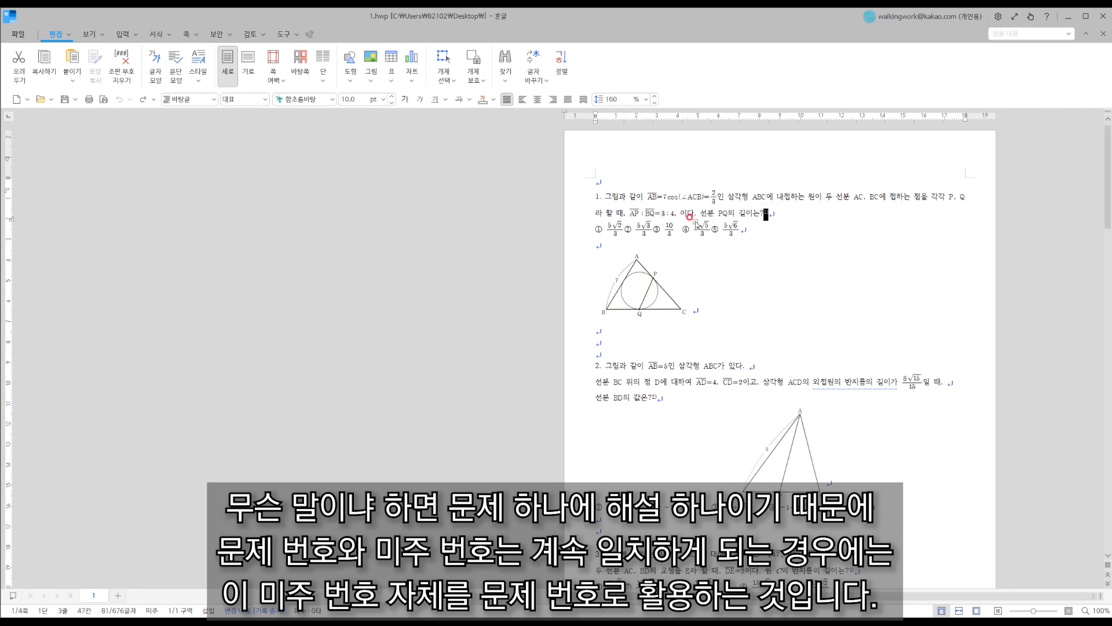
pyautogui.hotkey('ctrl', 'x')
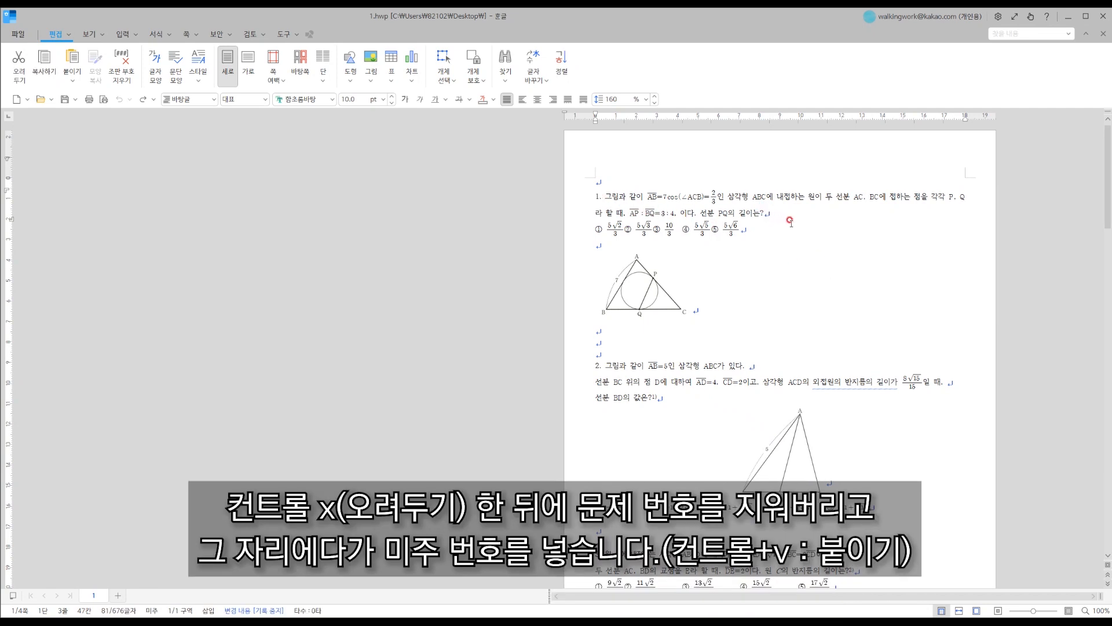
pyautogui.moveTo(603, 195); pyautogui.dragTo(583, 199)
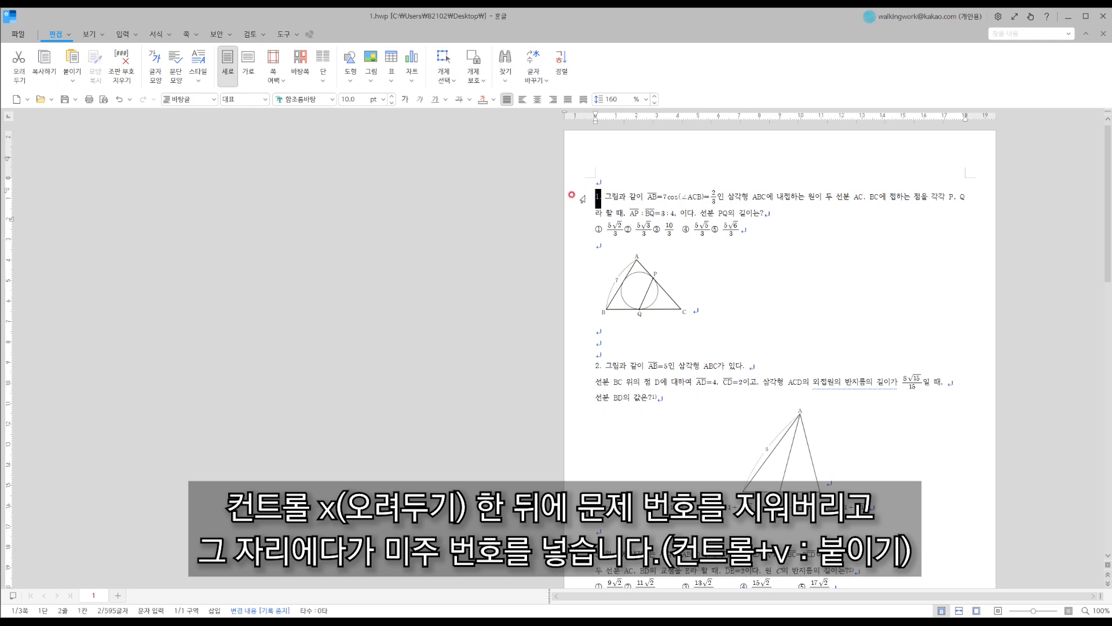
pyautogui.press('Delete')
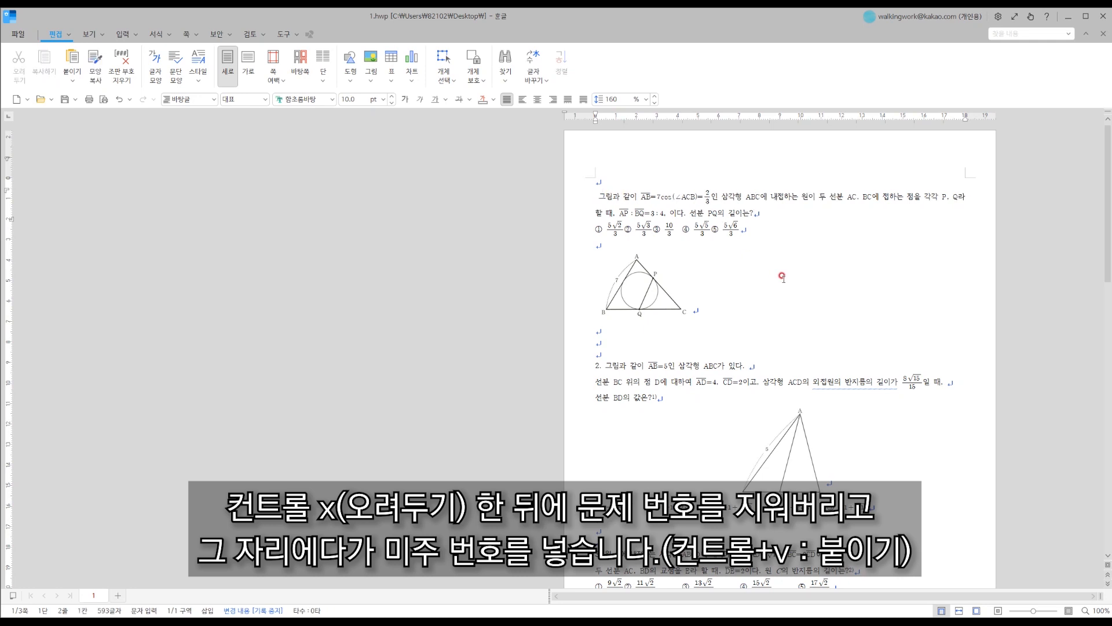
pyautogui.hotkey('ctrl', 'v')
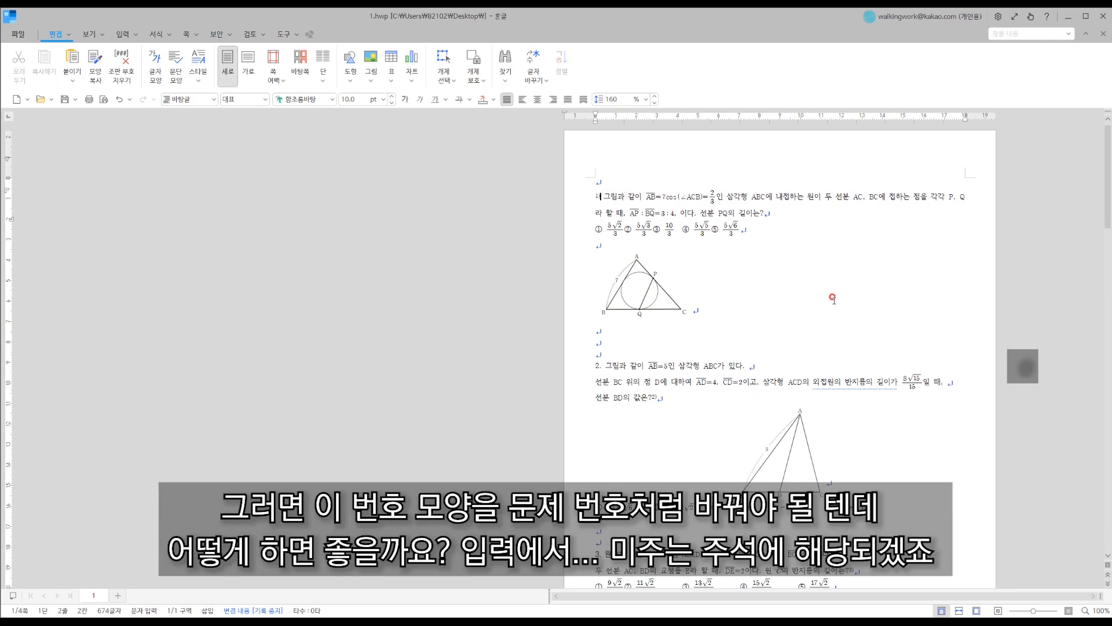
# Look at the available endnote commands without inserting one, and examine the shape of problem 1's endnote number in enlarged view.
pyautogui.keyDown('ctrl'); pyautogui.scroll(3, 834, 298); pyautogui.keyUp('ctrl')
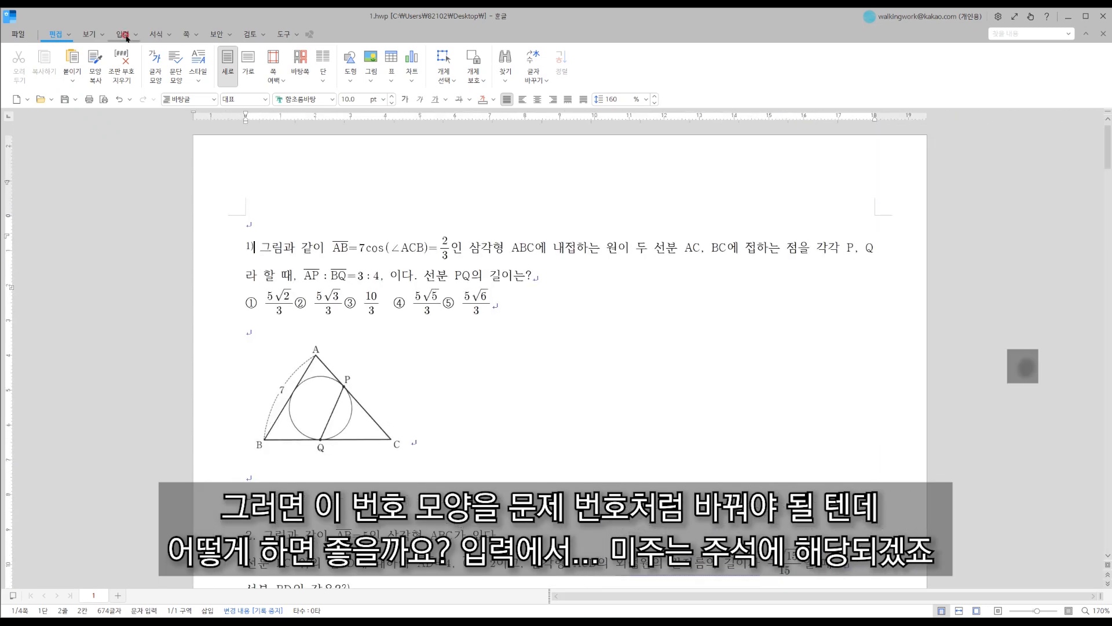
pyautogui.click(123, 34)
pyautogui.click(135, 34)
pyautogui.moveTo(135, 229)
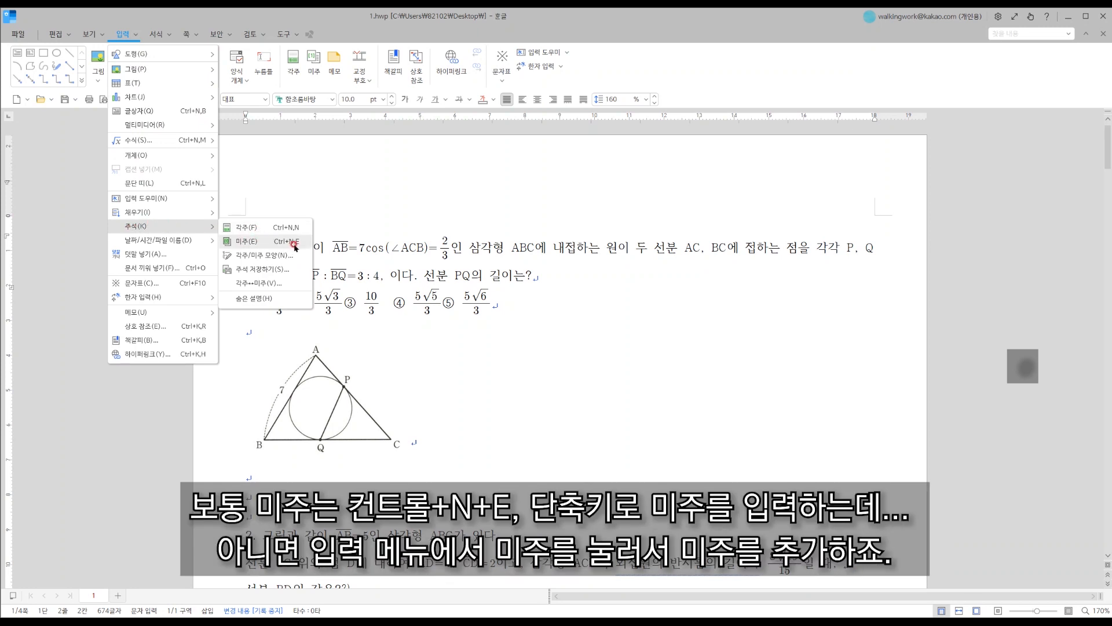
pyautogui.click(592, 357)
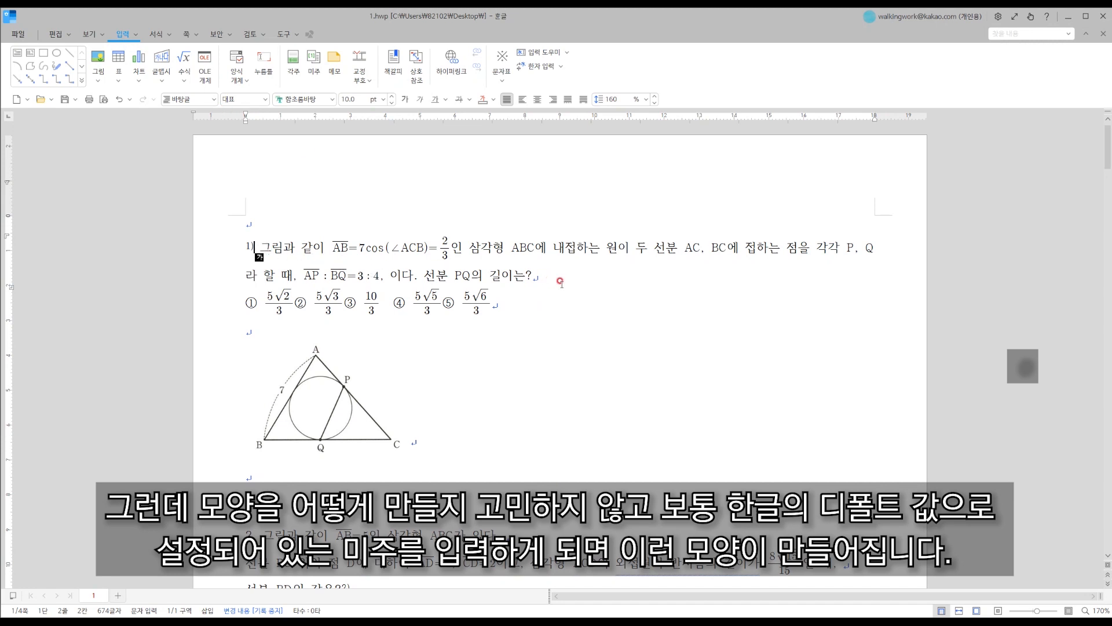
pyautogui.click(561, 278)
pyautogui.click(253, 245)
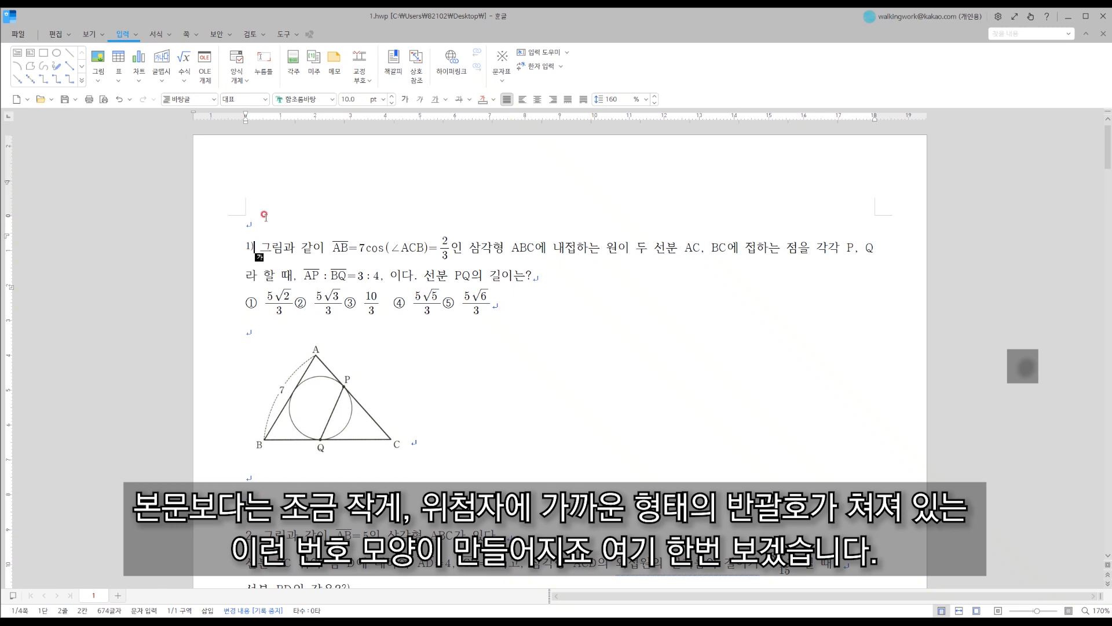
# View the endnote format settings without changing them, and locate the separator line above the first endnote in the document.
pyautogui.click(136, 36)
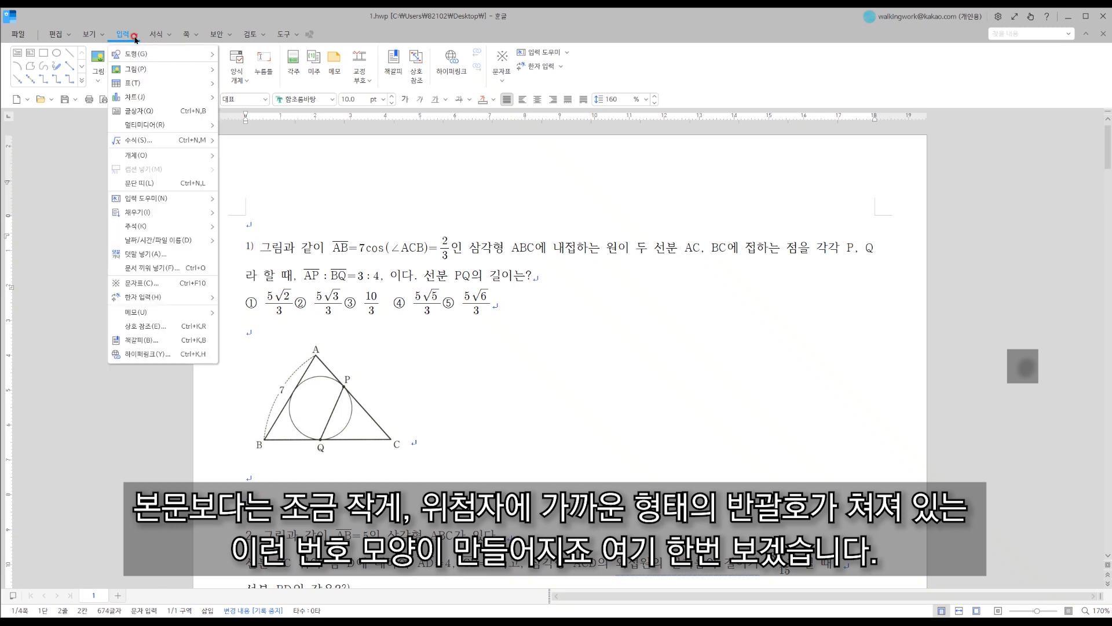
pyautogui.moveTo(155, 226)
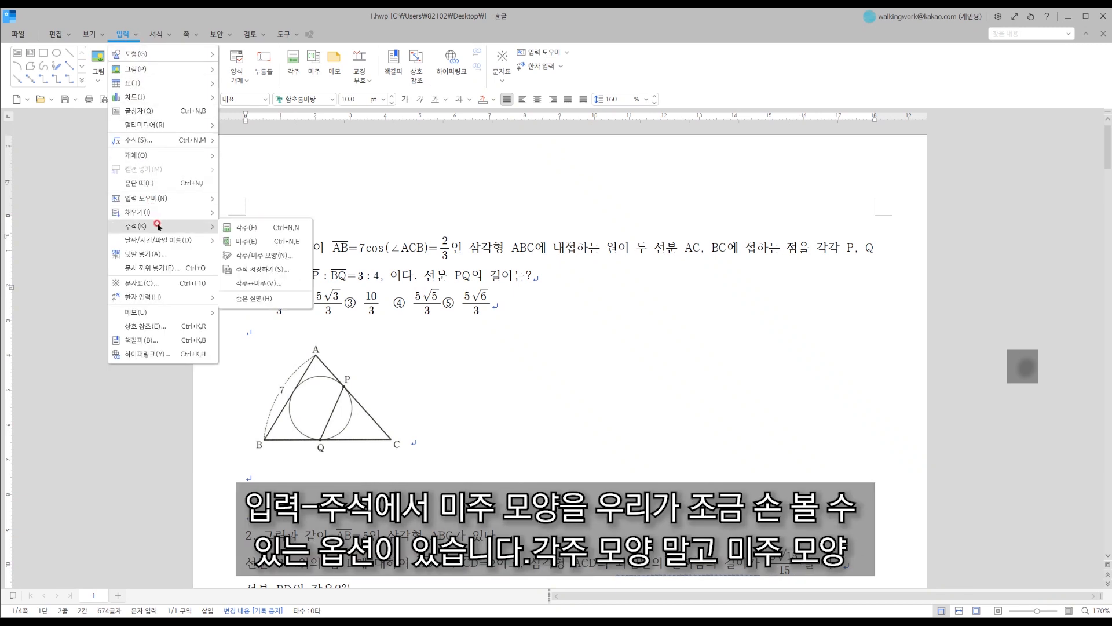
pyautogui.click(256, 256)
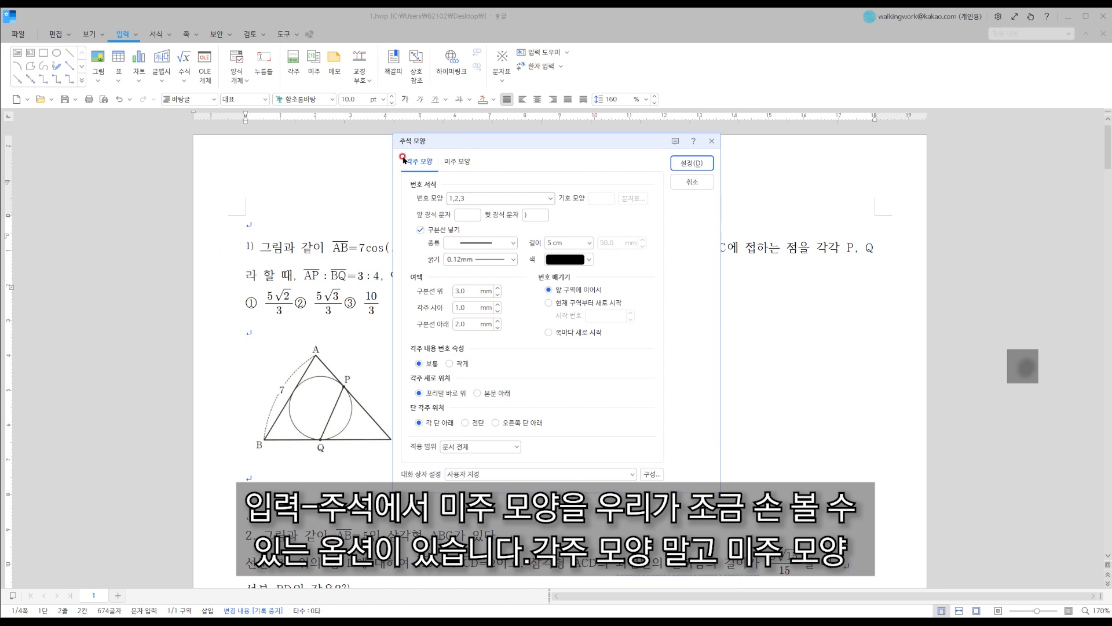
pyautogui.click(459, 162)
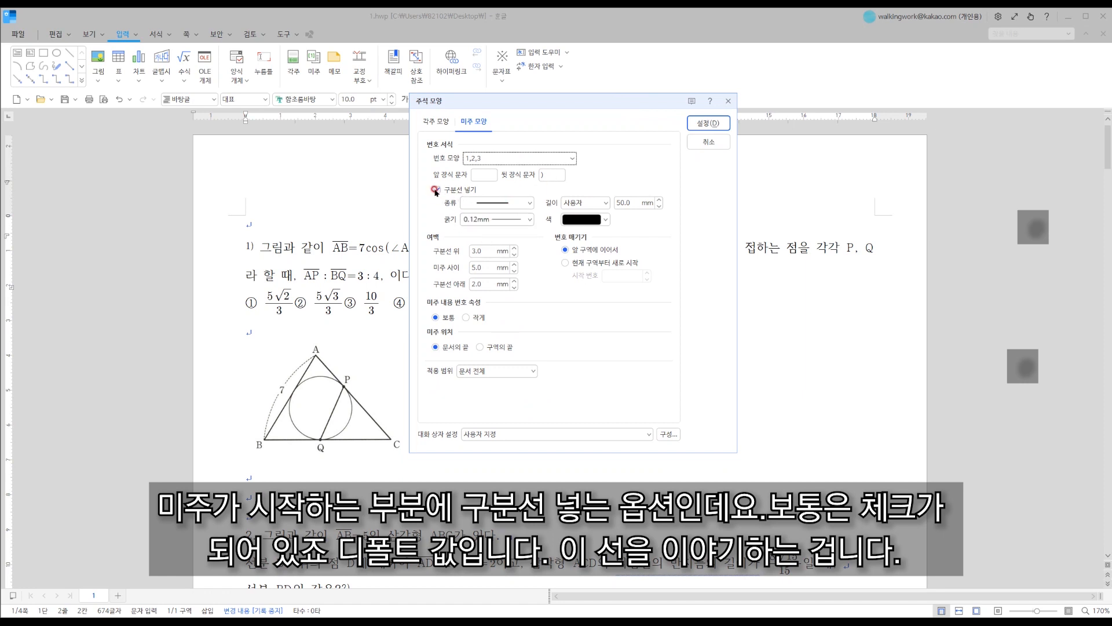
pyautogui.click(717, 144)
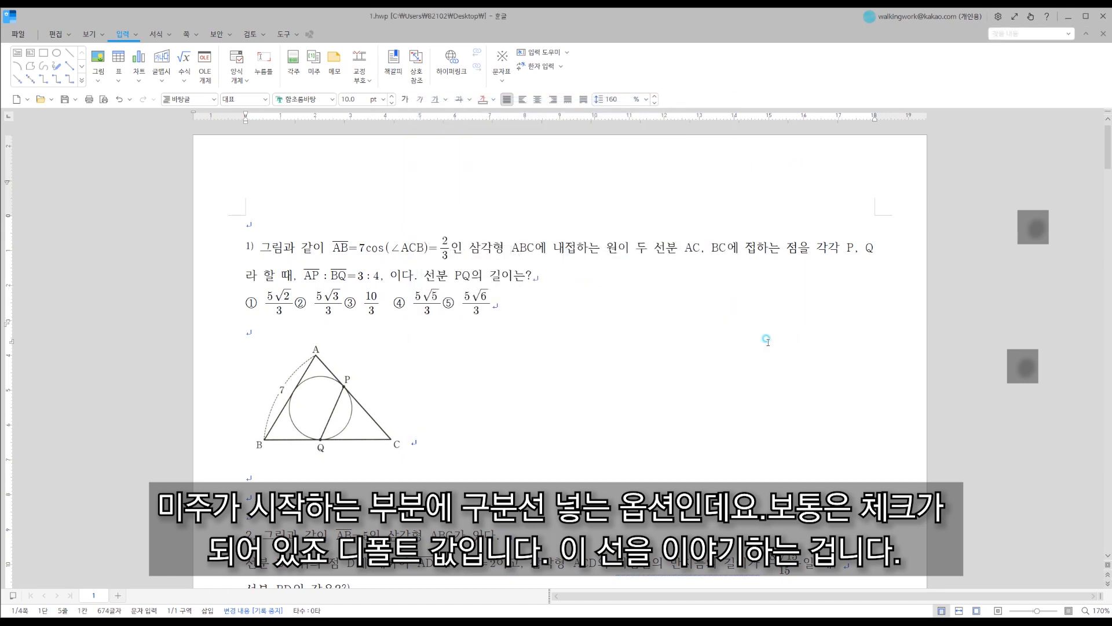
pyautogui.scroll(-10, 765, 339)
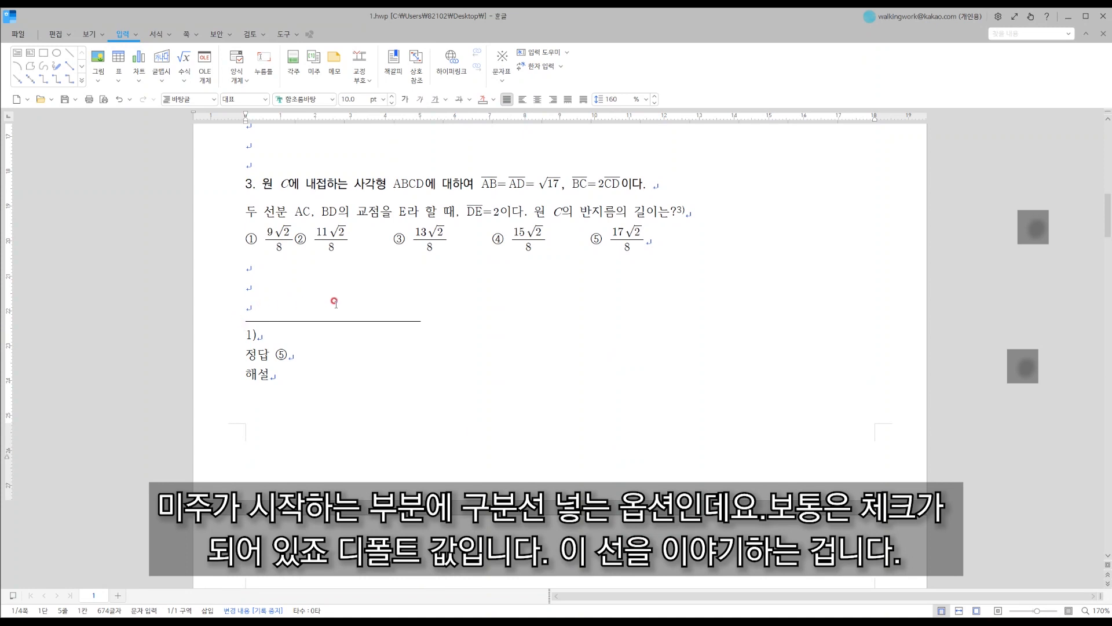
# Turn off the separator line in the endnote format settings, and check the start of the endnotes.
pyautogui.click(136, 34)
pyautogui.click(136, 34)
pyautogui.moveTo(163, 228)
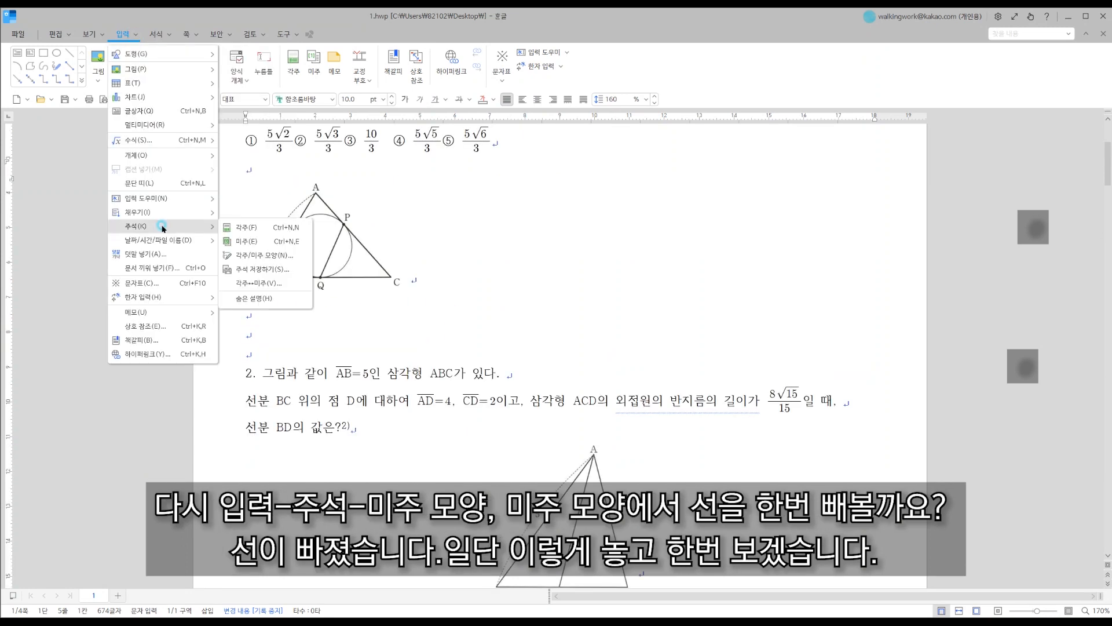
pyautogui.click(232, 255)
pyautogui.click(461, 173)
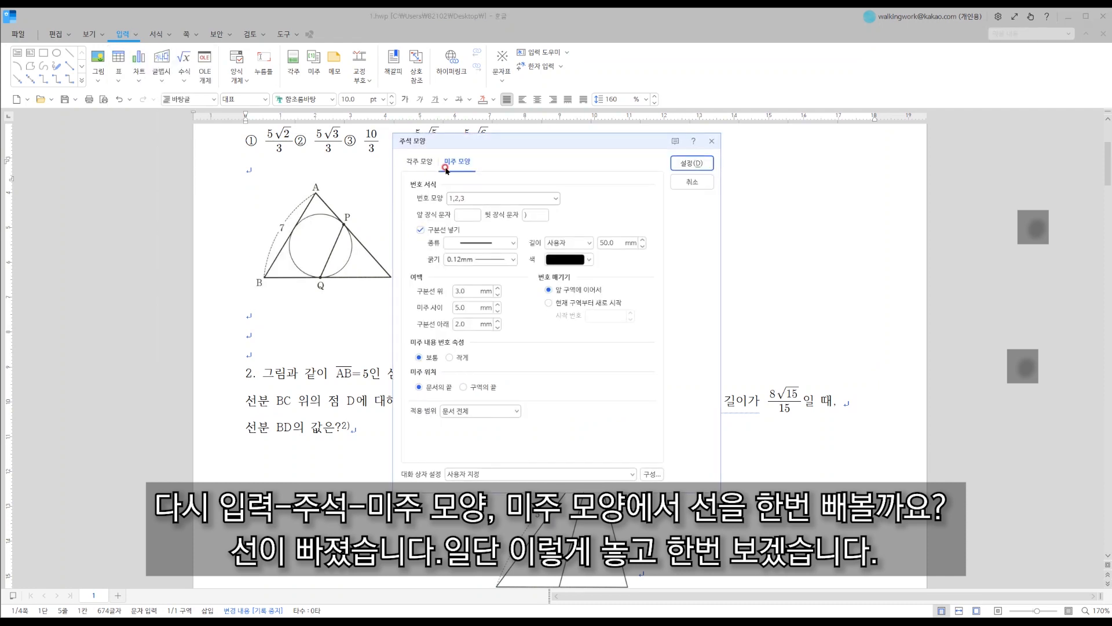
pyautogui.click(457, 227)
pyautogui.click(685, 163)
pyautogui.scroll(-10, 293, 443)
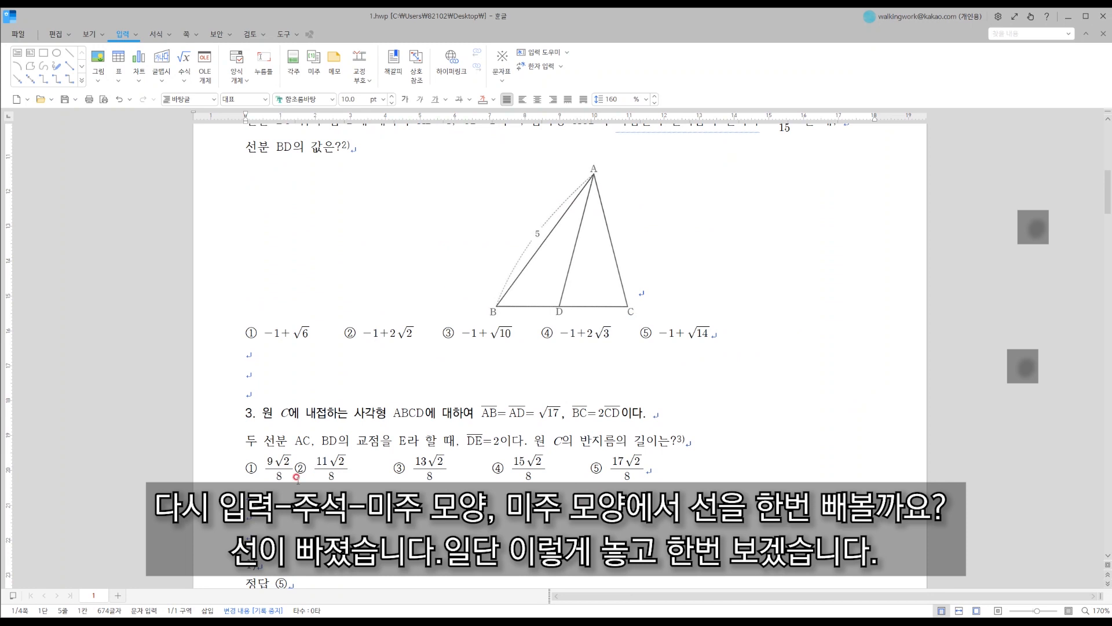
pyautogui.click(311, 318)
pyautogui.scroll(10, 318, 318)
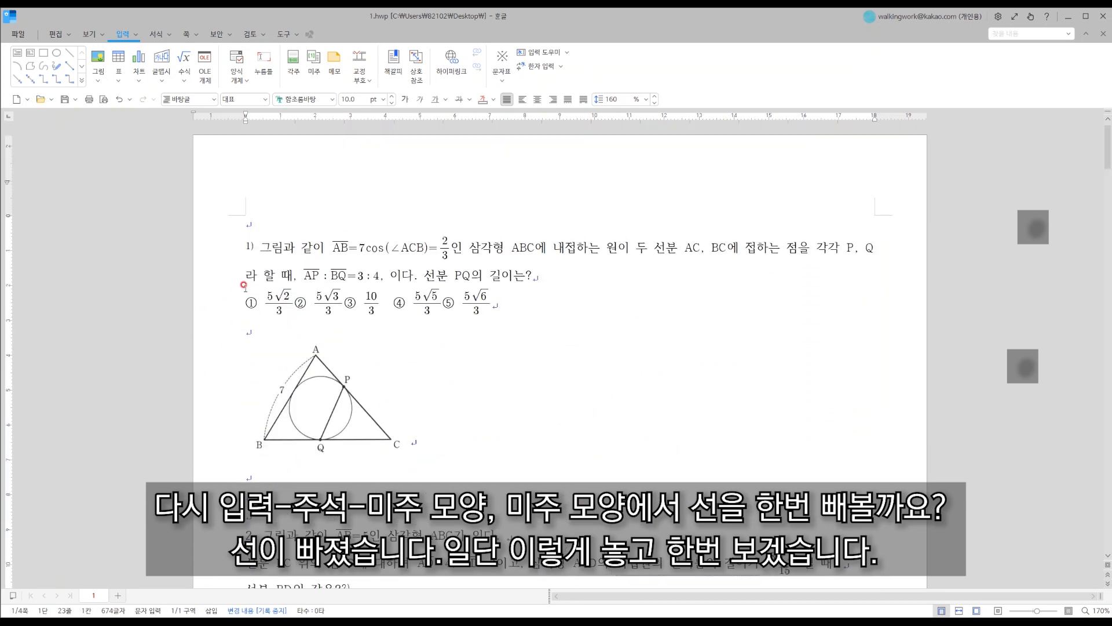
# Remove the closing parenthesis after the endnote numbers in the endnote format settings.
pyautogui.click(123, 33)
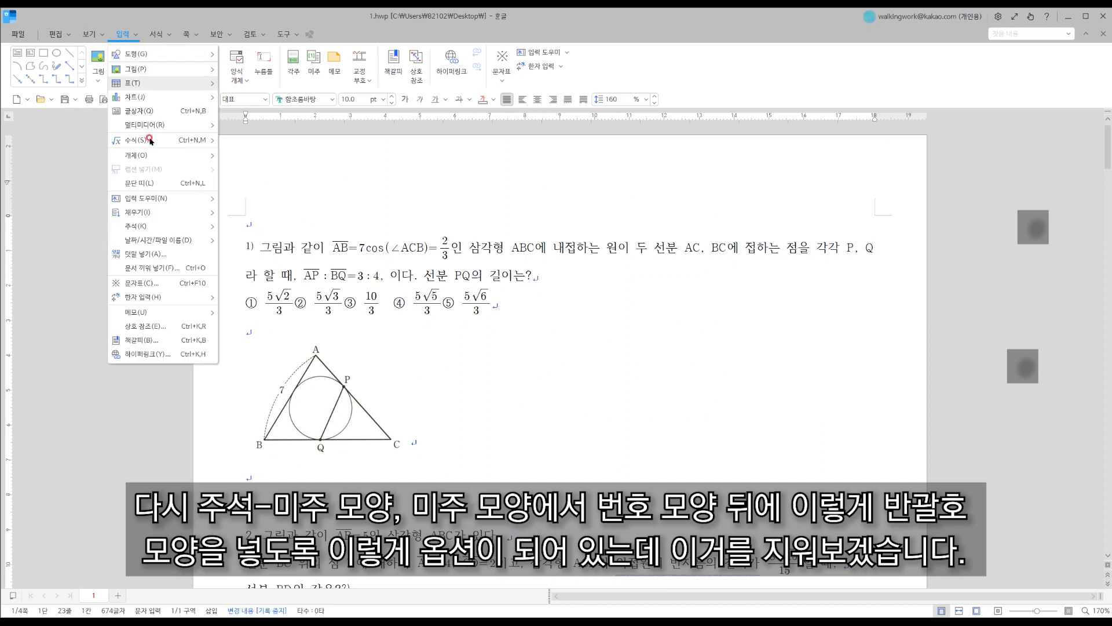
pyautogui.moveTo(176, 226)
pyautogui.click(244, 255)
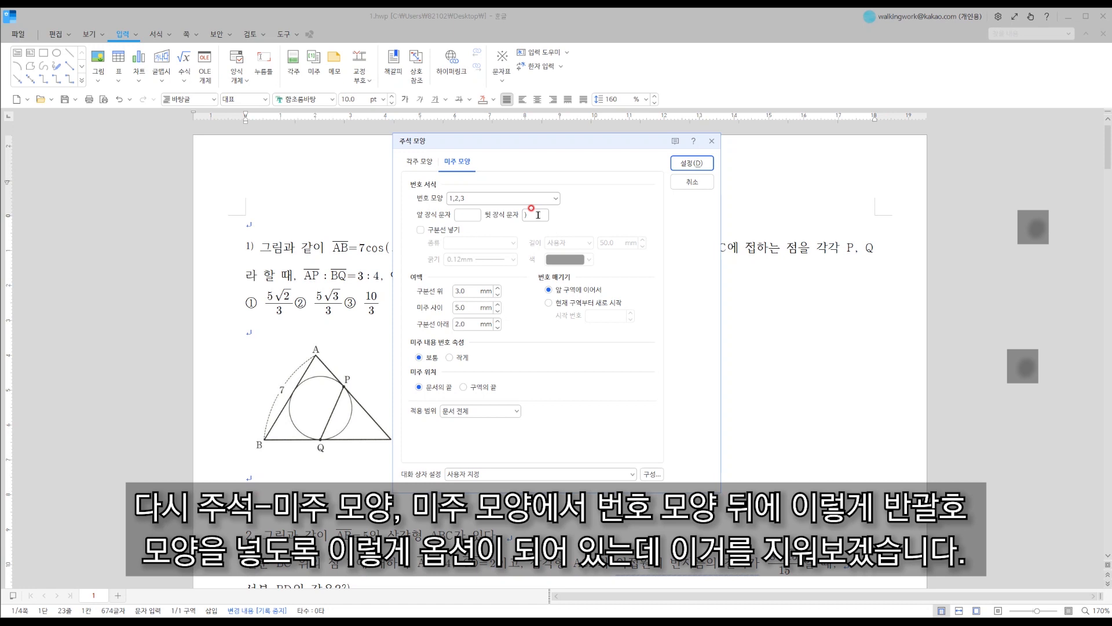
pyautogui.press('BackSpace')
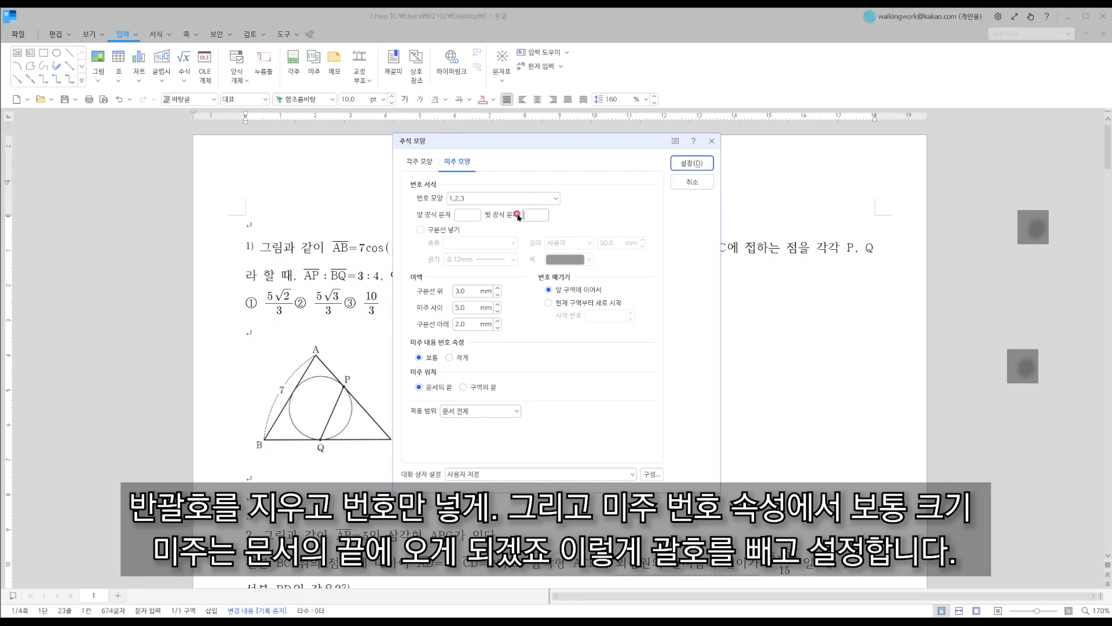
pyautogui.click(694, 164)
# Check how the endnote numbers look in problems 1, 2 and 3.
pyautogui.scroll(4, 494, 304)
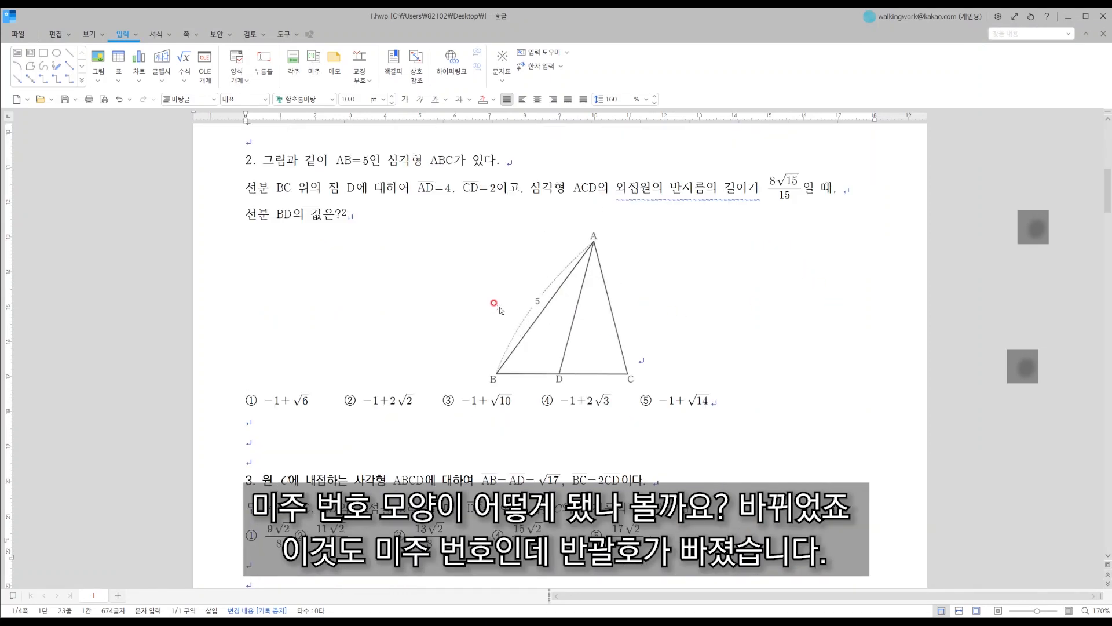
pyautogui.scroll(2, 298, 424)
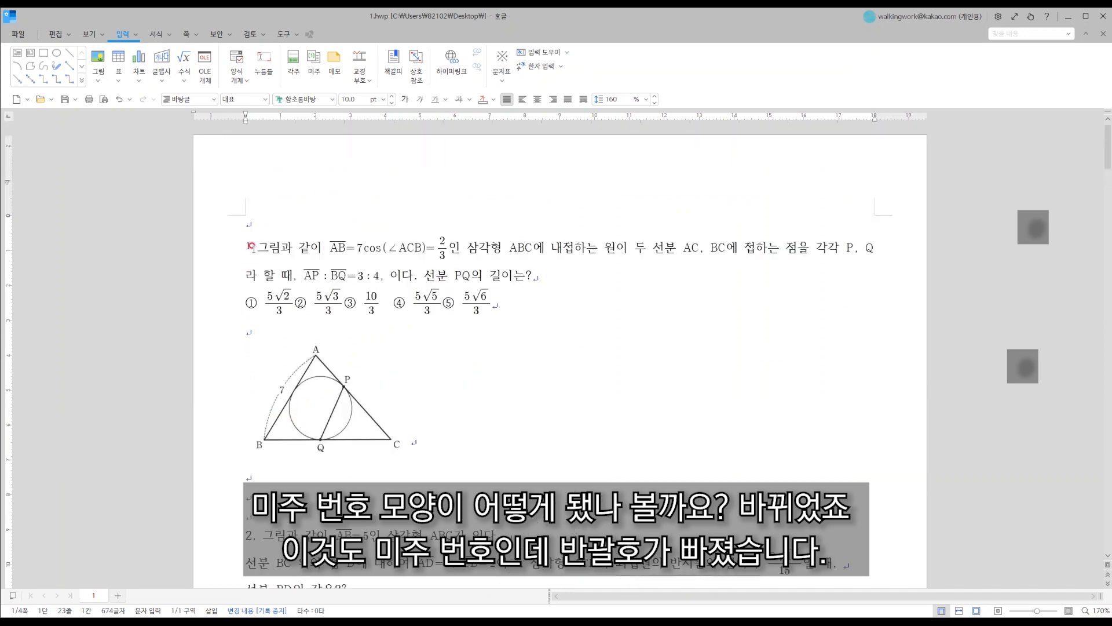
pyautogui.scroll(-3, 578, 414)
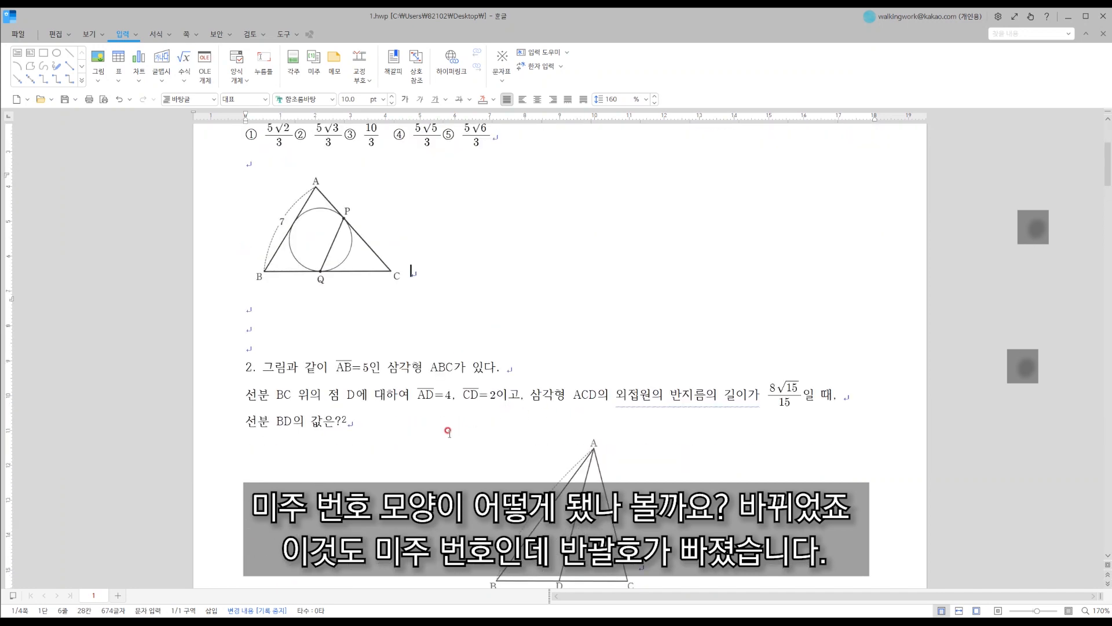
pyautogui.scroll(-5, 372, 432)
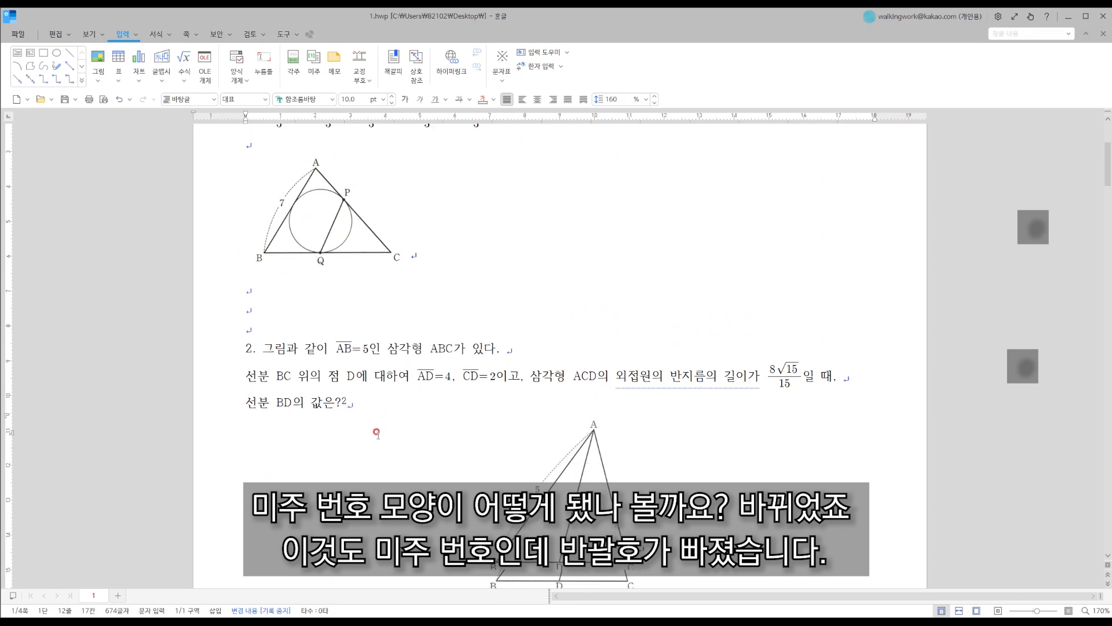
pyautogui.click(679, 434)
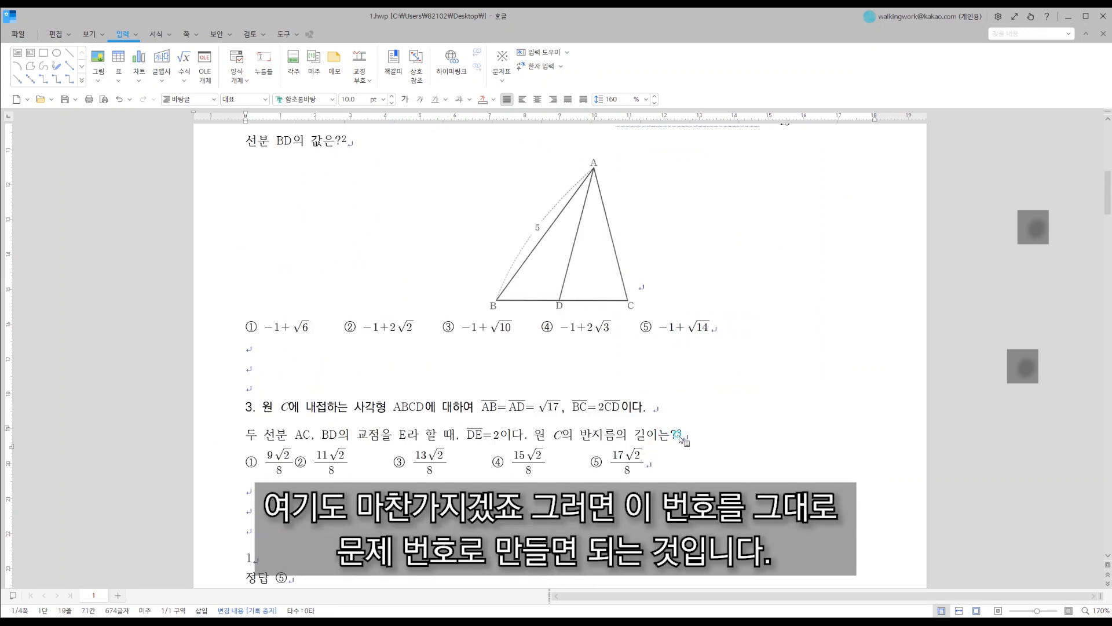
pyautogui.scroll(8, 353, 359)
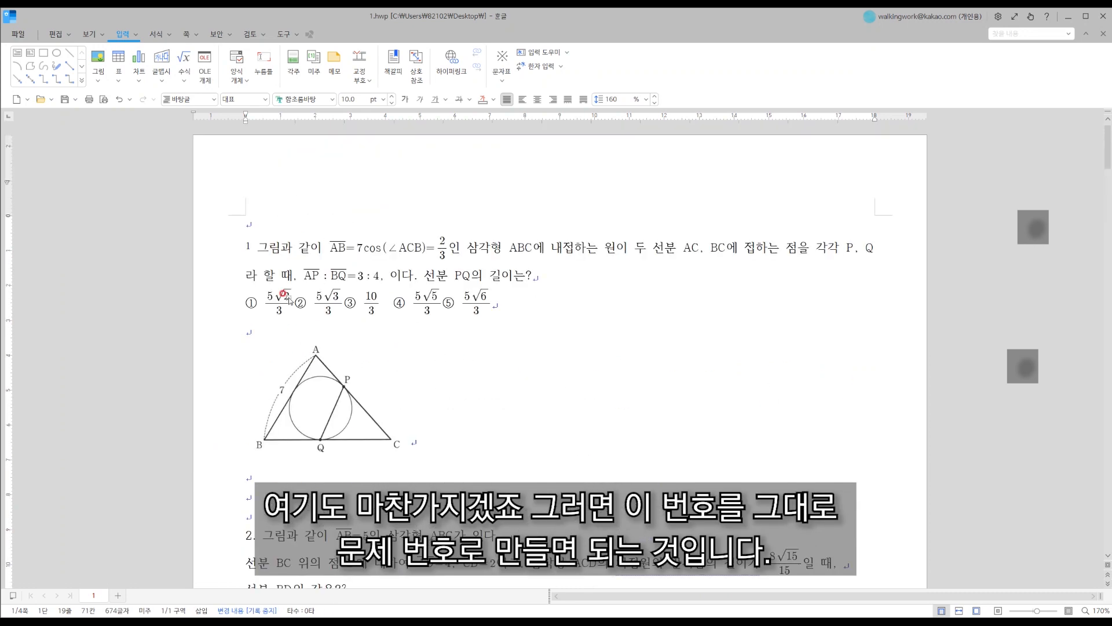
# Compare the font size of problem 1's endnote number with that of the question text.
pyautogui.click(250, 244)
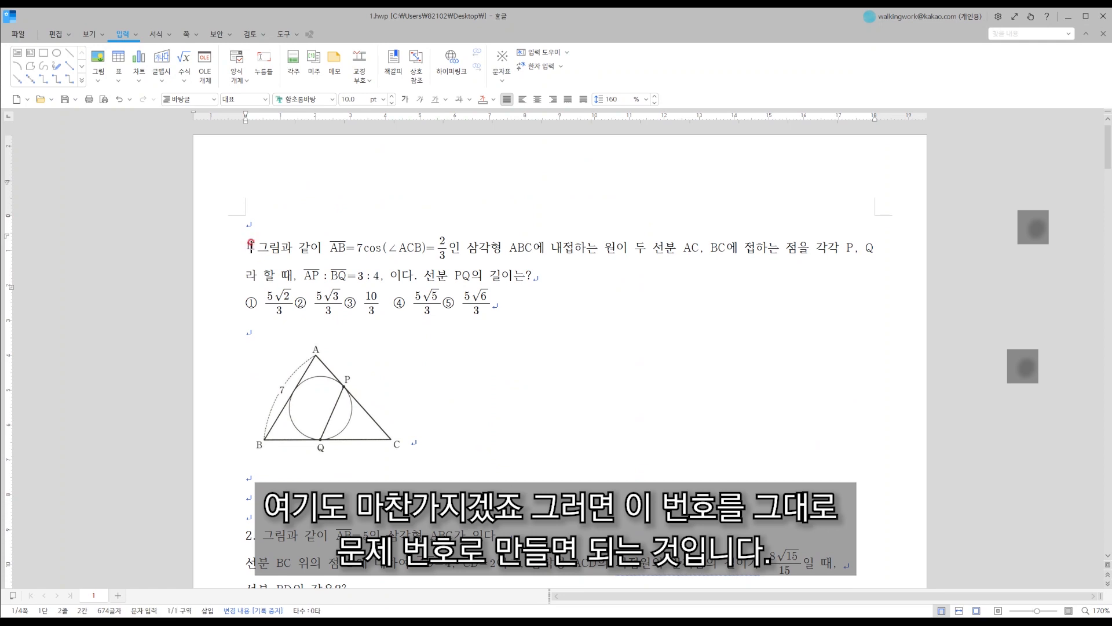
pyautogui.moveTo(248, 247); pyautogui.dragTo(239, 252)
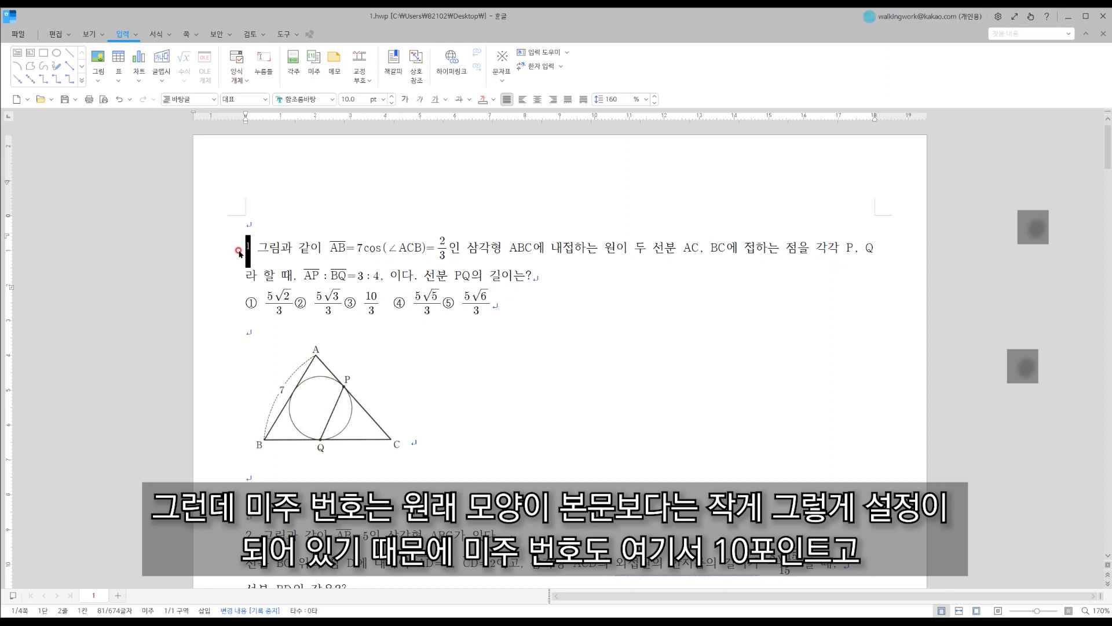
pyautogui.click(267, 247)
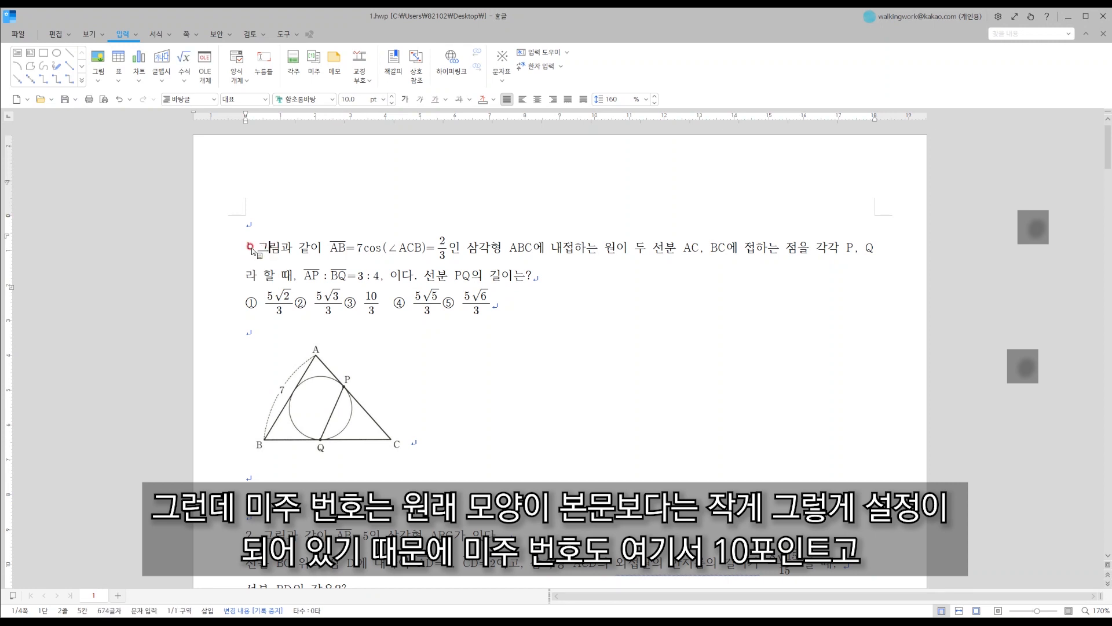
pyautogui.moveTo(240, 248); pyautogui.dragTo(296, 244)
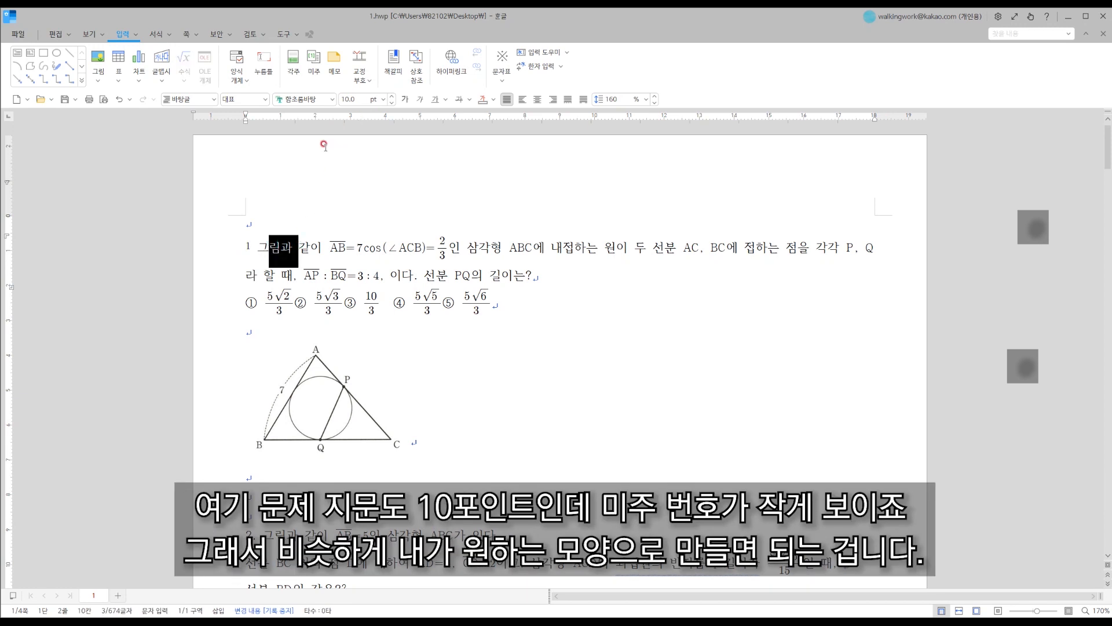
pyautogui.click(250, 241)
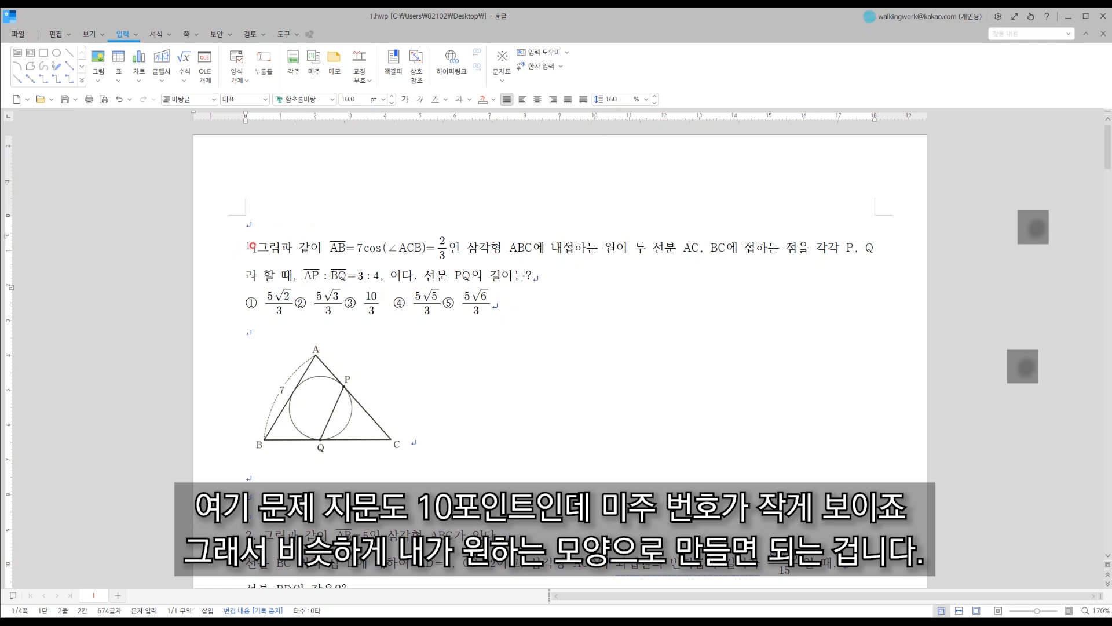
pyautogui.moveTo(248, 244); pyautogui.dragTo(244, 248)
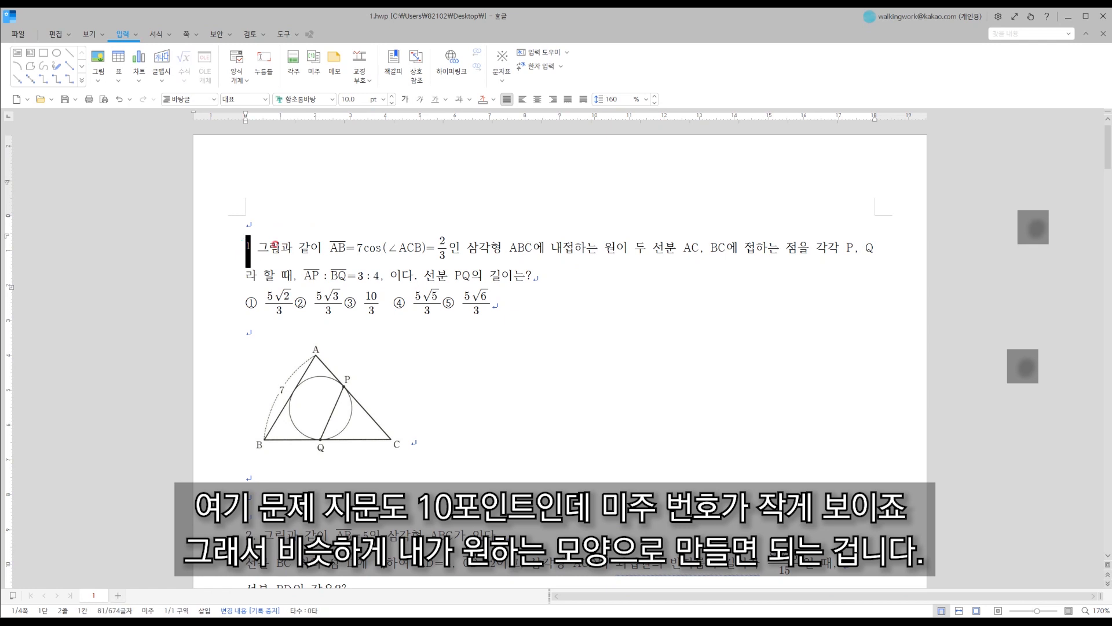
pyautogui.click(311, 185)
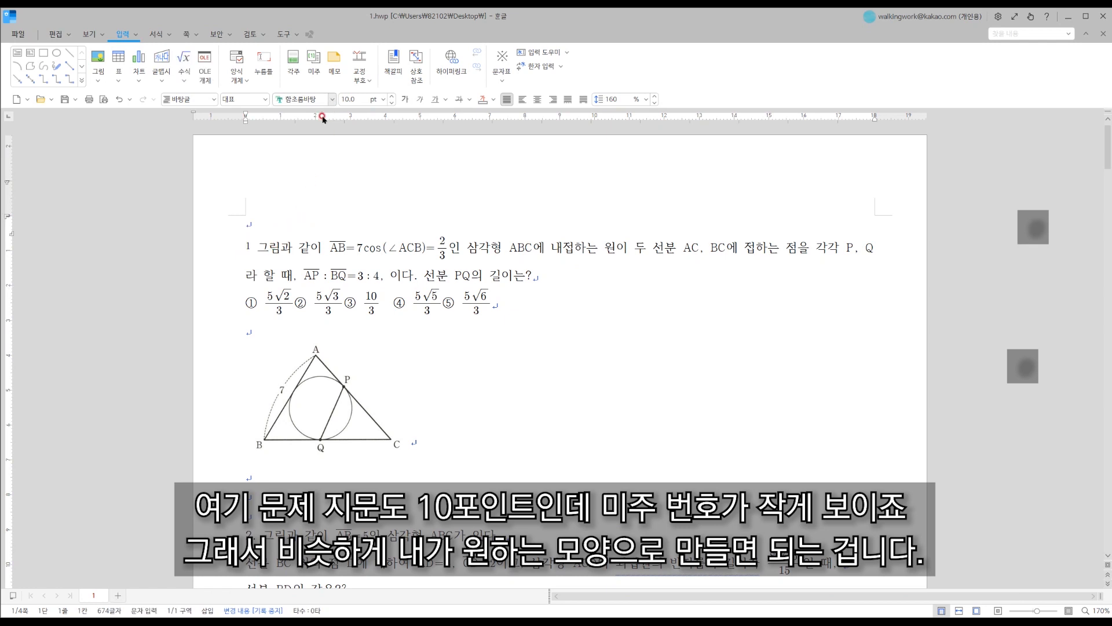
# Format problem 1's endnote number in KoPubWorld돋움체 Bold at 20 pt.
pyautogui.moveTo(248, 244); pyautogui.dragTo(244, 248)
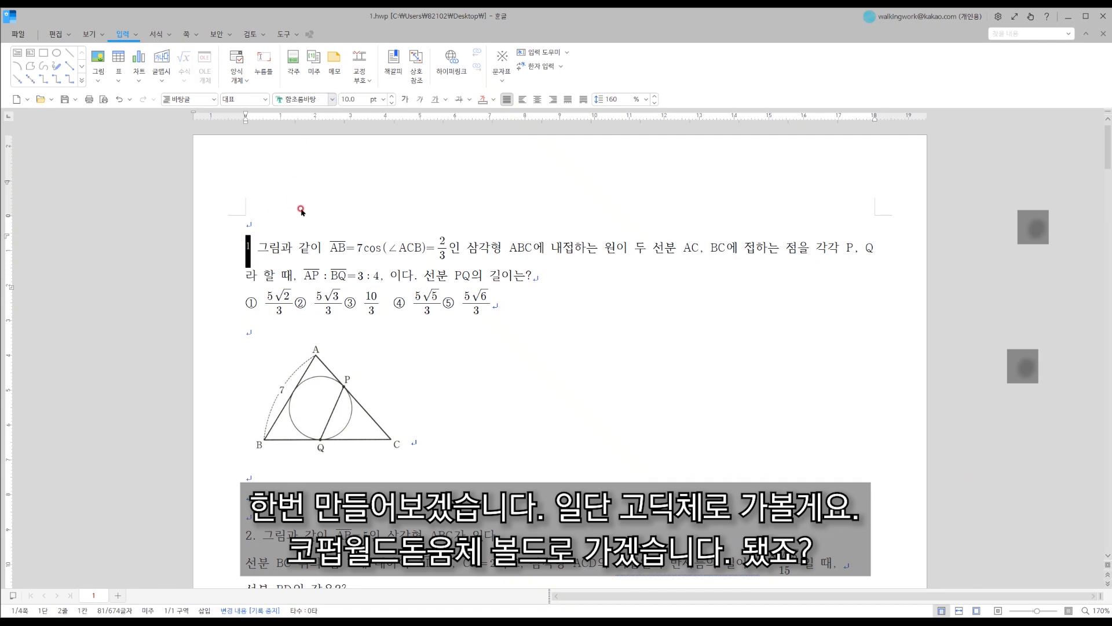
pyautogui.click(333, 100)
pyautogui.click(293, 117)
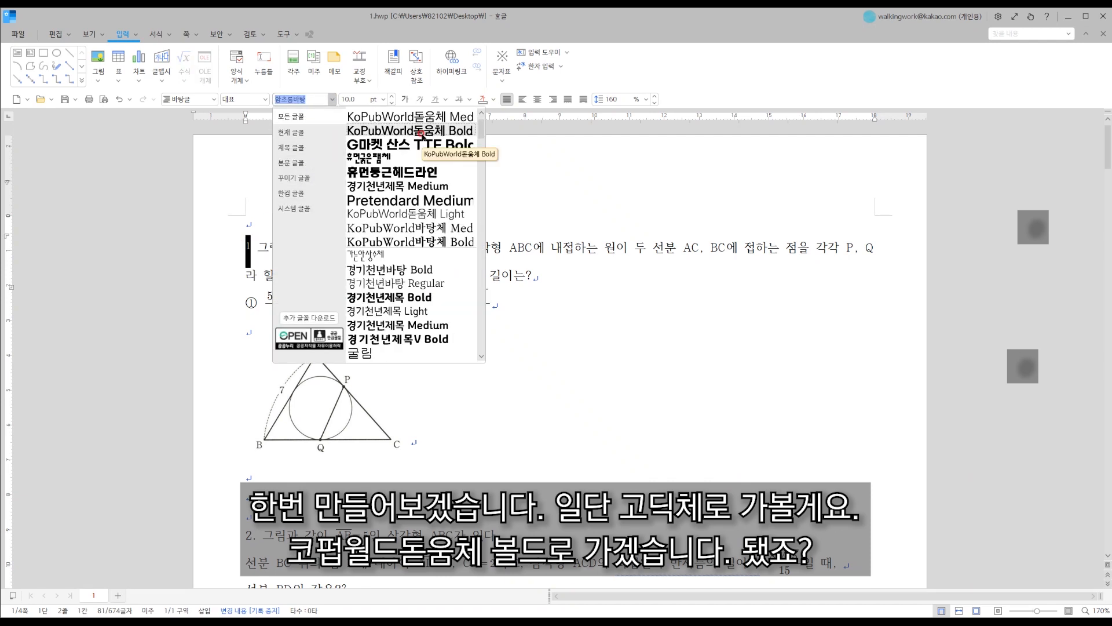
pyautogui.click(410, 133)
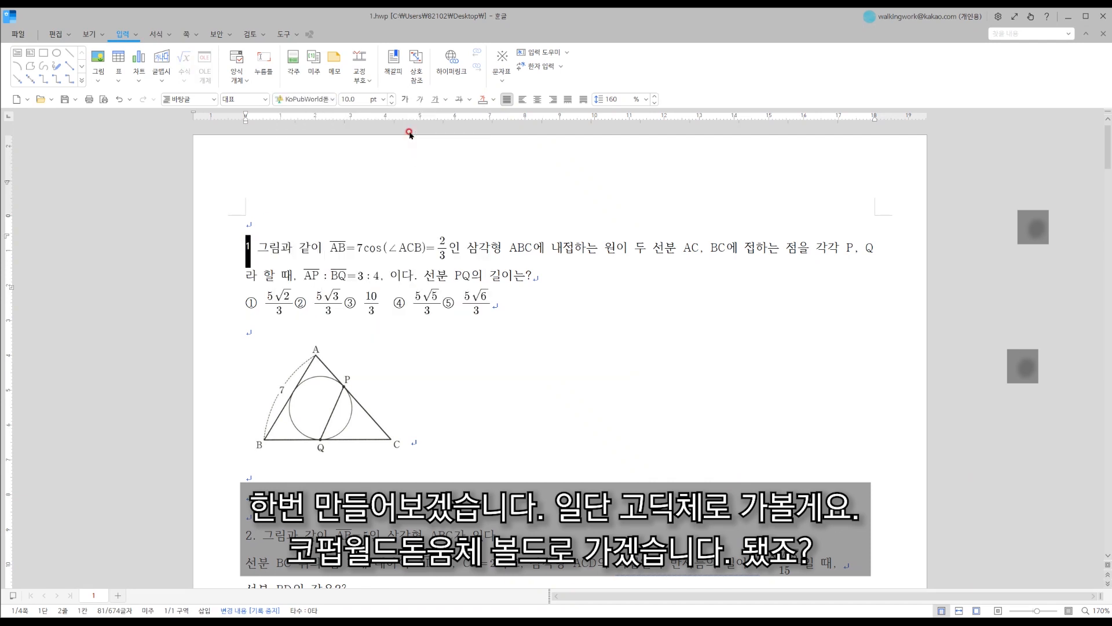
pyautogui.click(382, 101)
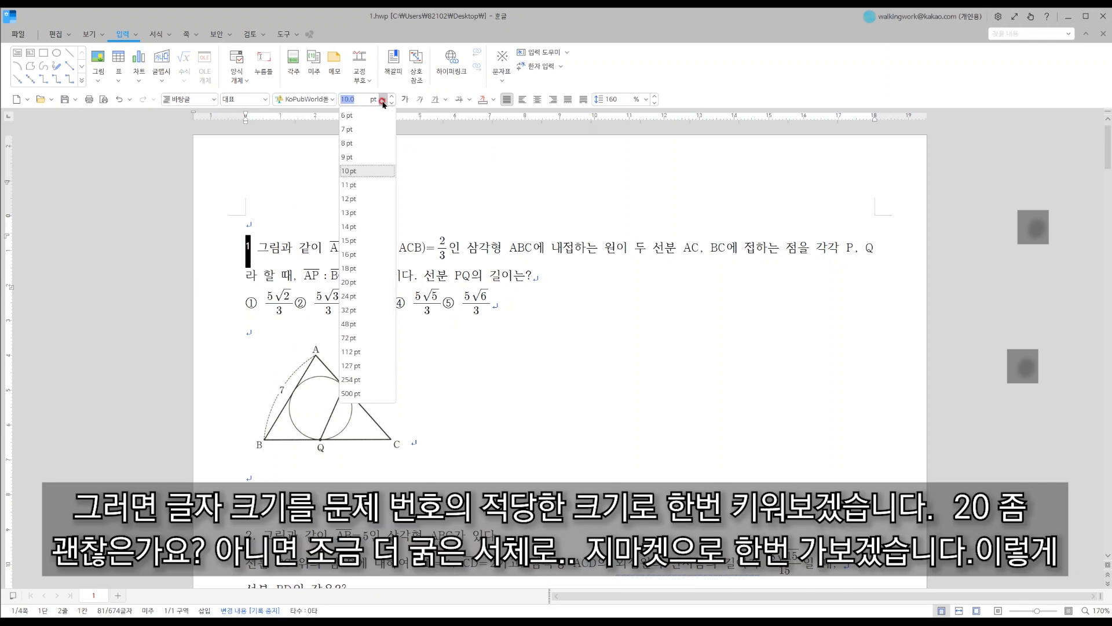
pyautogui.click(351, 283)
pyautogui.click(258, 243)
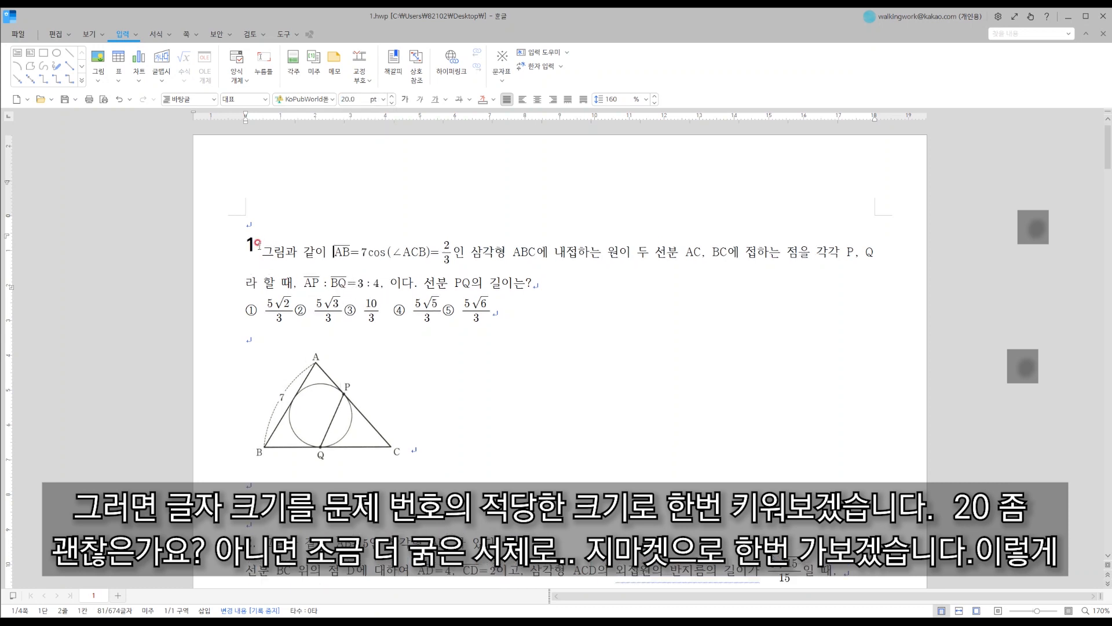
# Set problem 1's endnote number in the G마켓 산스 TTF Bold font and colour it blue.
pyautogui.doubleClick(244, 244)
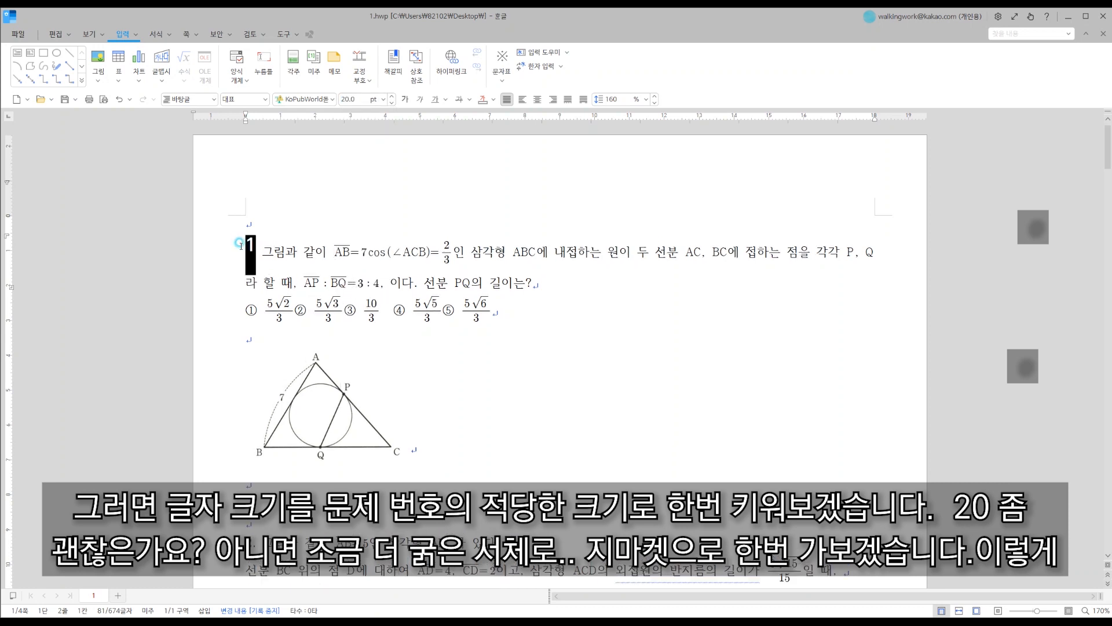
pyautogui.click(332, 100)
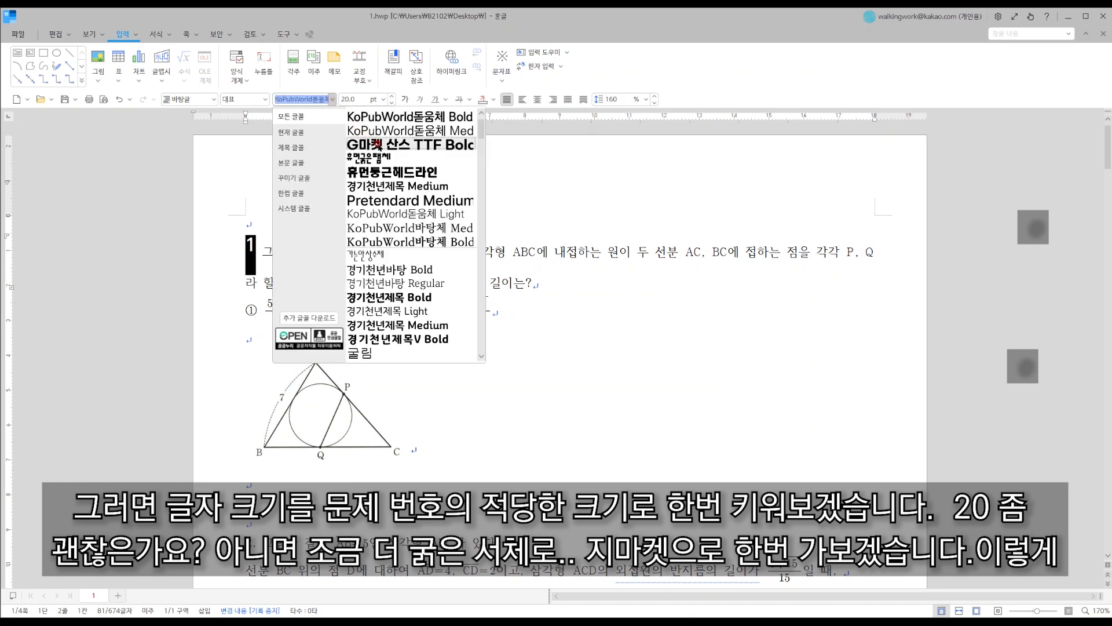
pyautogui.click(377, 144)
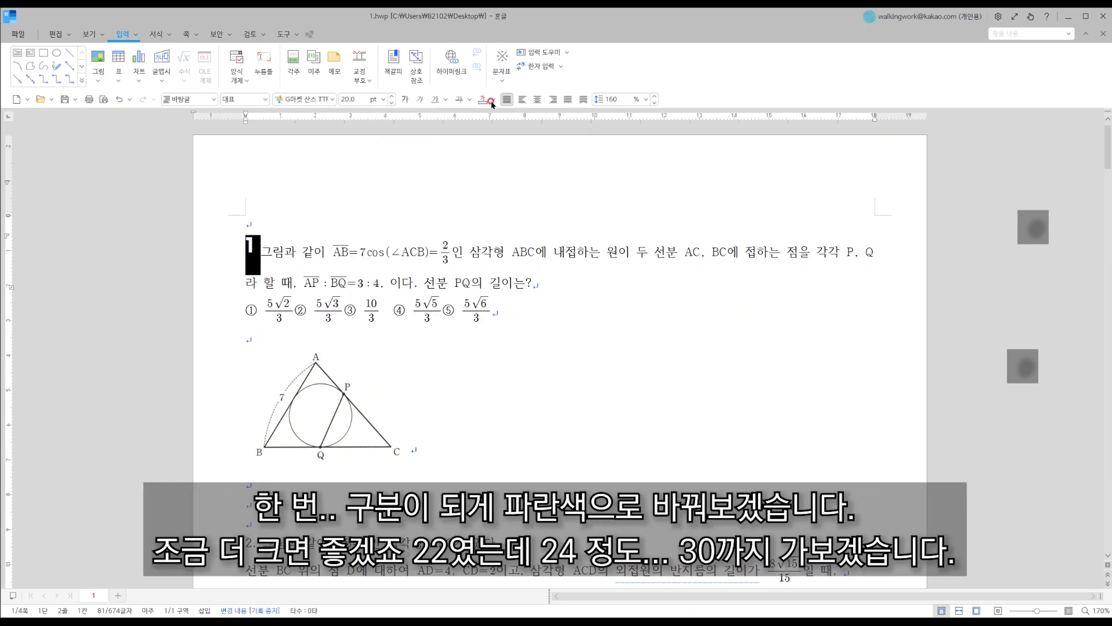
pyautogui.click(493, 99)
pyautogui.click(526, 180)
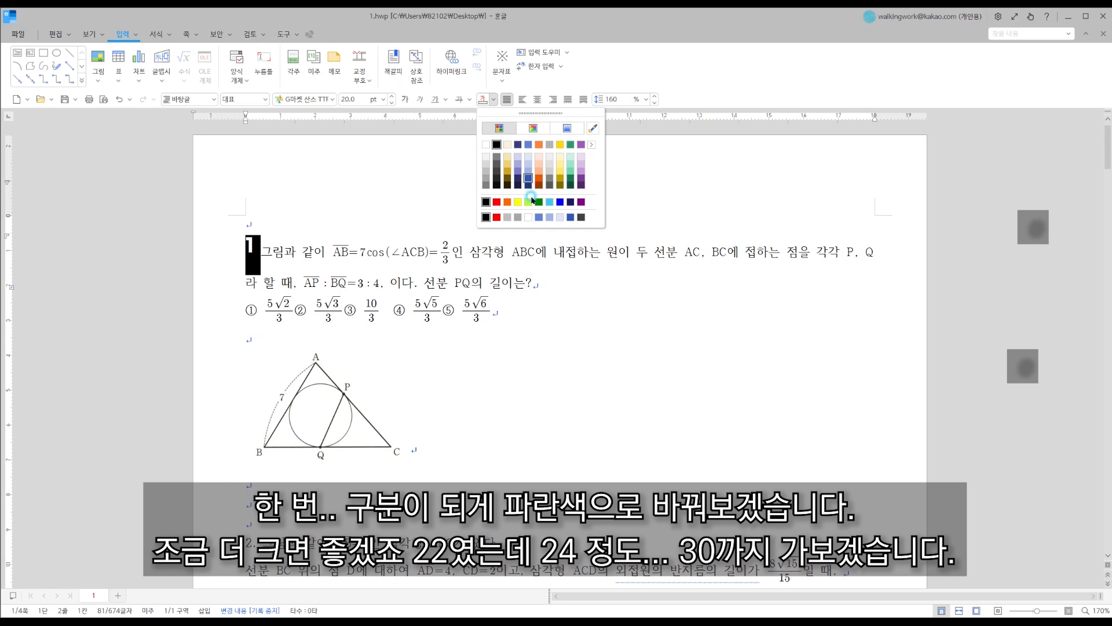
pyautogui.click(573, 322)
# Enlarge problem 1's endnote number to 30 pt.
pyautogui.moveTo(253, 249); pyautogui.dragTo(244, 250)
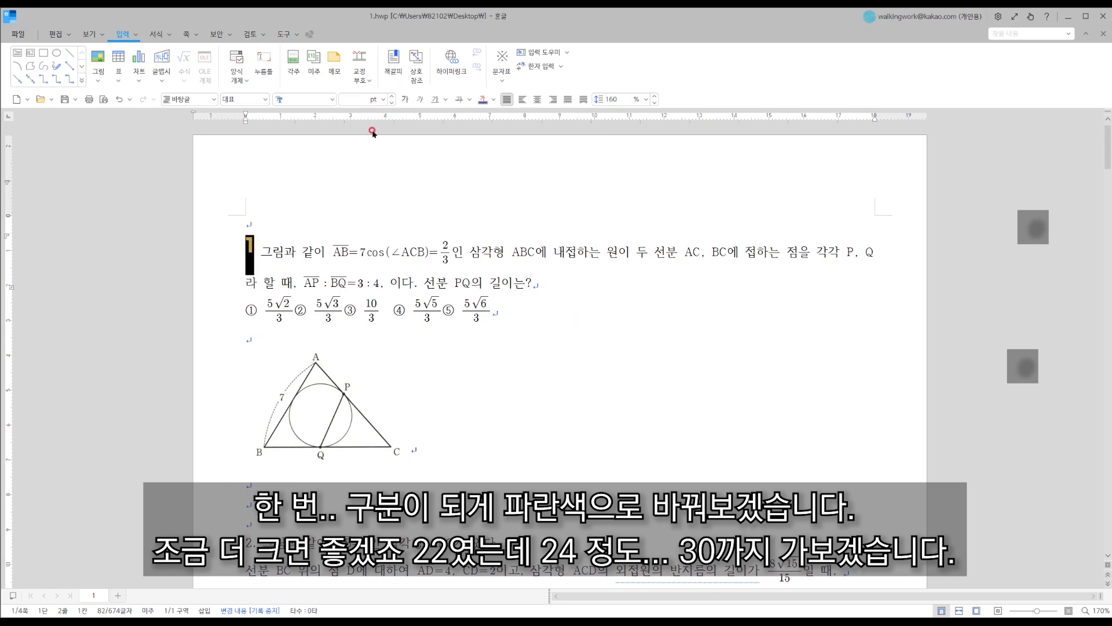
pyautogui.click(383, 99)
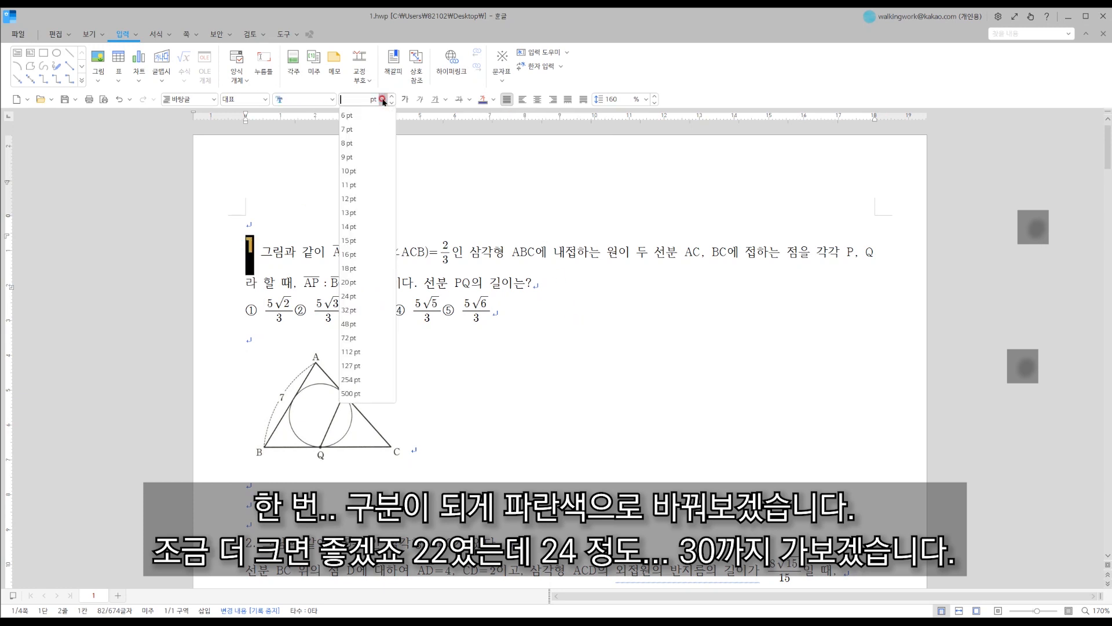
pyautogui.click(360, 296)
pyautogui.doubleClick(391, 96)
pyautogui.moveTo(361, 99); pyautogui.dragTo(293, 101)
pyautogui.write('30')
pyautogui.press('Return')
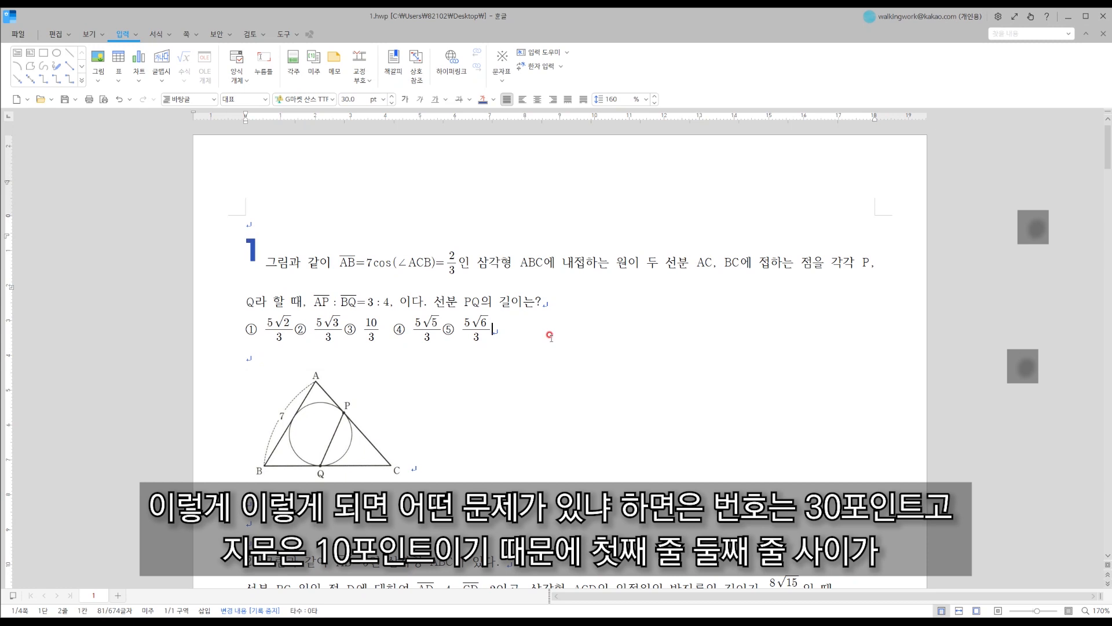
# Compare the sizes of problem 1's number and question text, and examine the spacing between the question's first two lines.
pyautogui.click(308, 278)
pyautogui.moveTo(258, 246); pyautogui.dragTo(244, 249)
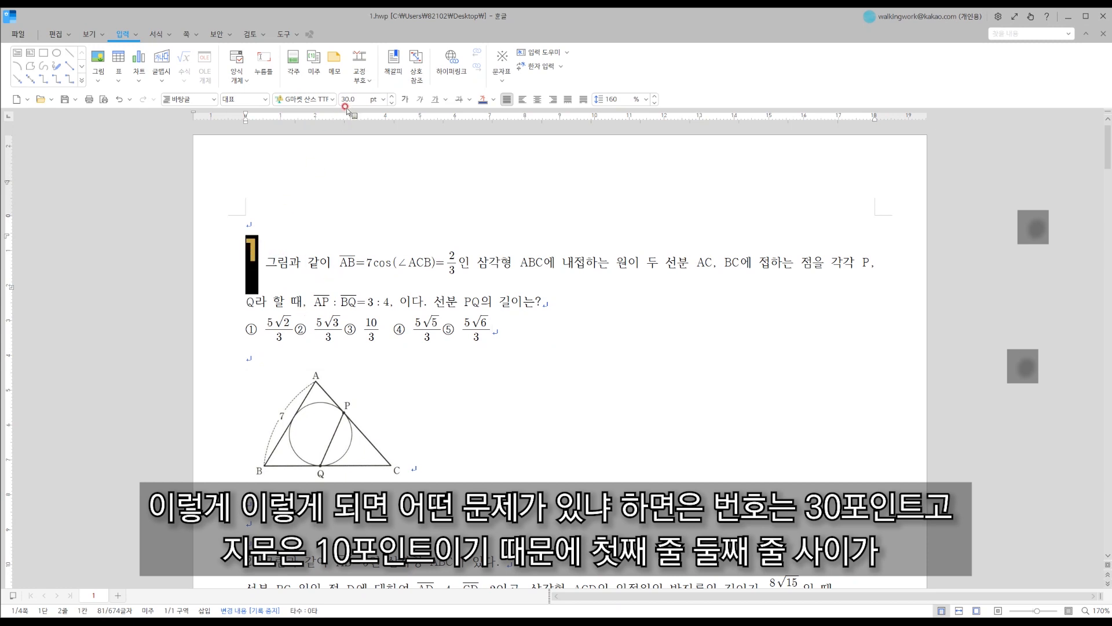
pyautogui.click(497, 249)
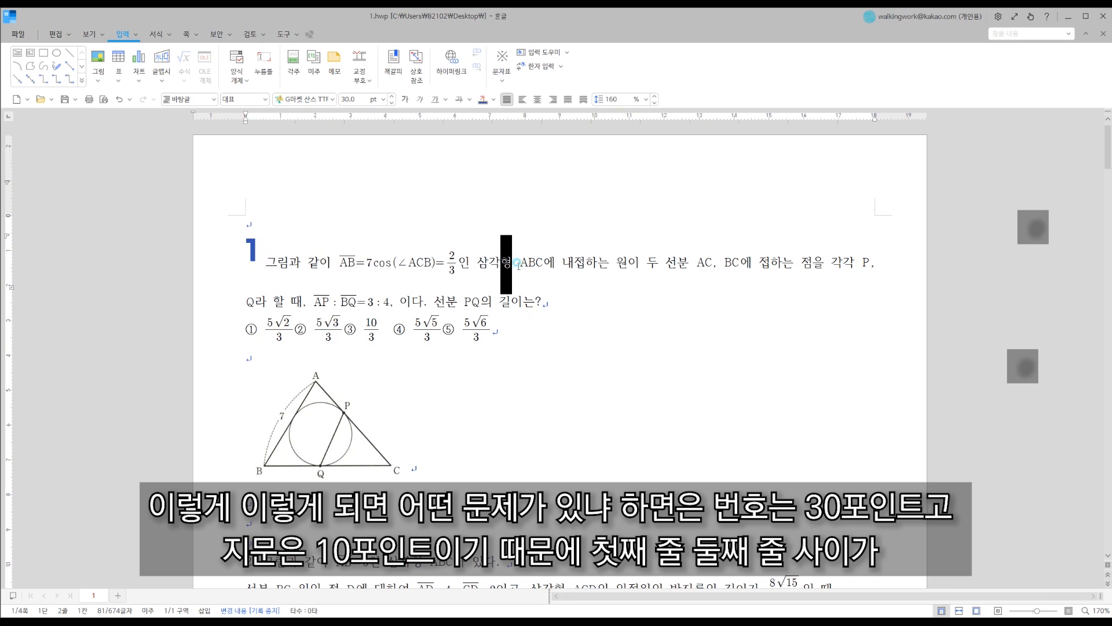
pyautogui.click(355, 263)
pyautogui.click(489, 268)
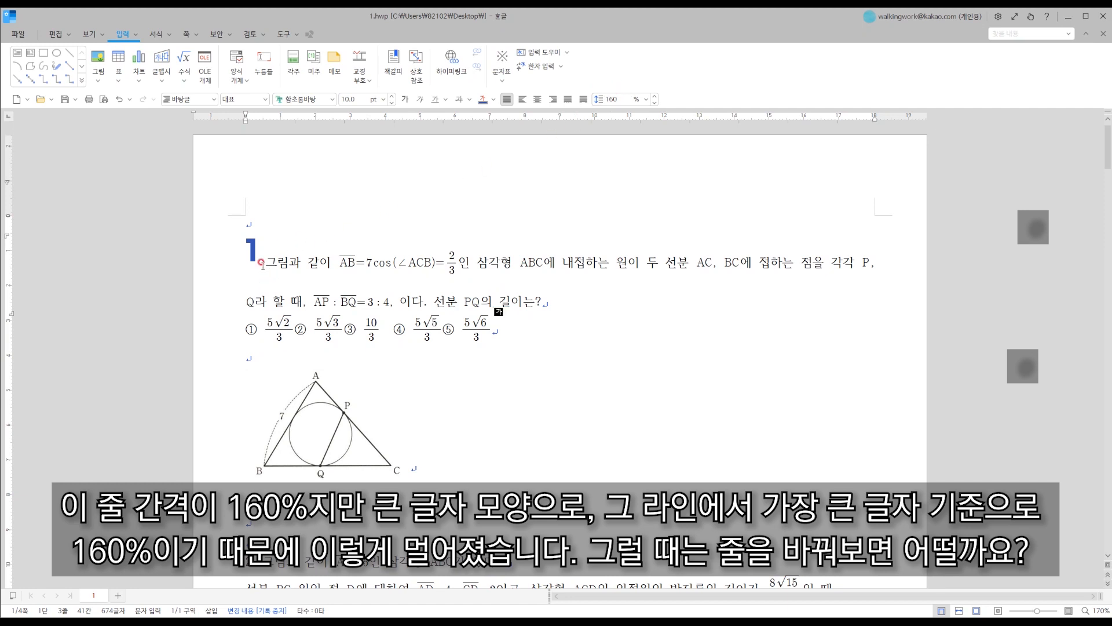
pyautogui.moveTo(714, 257); pyautogui.dragTo(218, 278)
pyautogui.click(219, 279)
# Put problem 1's endnote number on its own line above the question text and set that line's spacing to 100%.
pyautogui.click(275, 268)
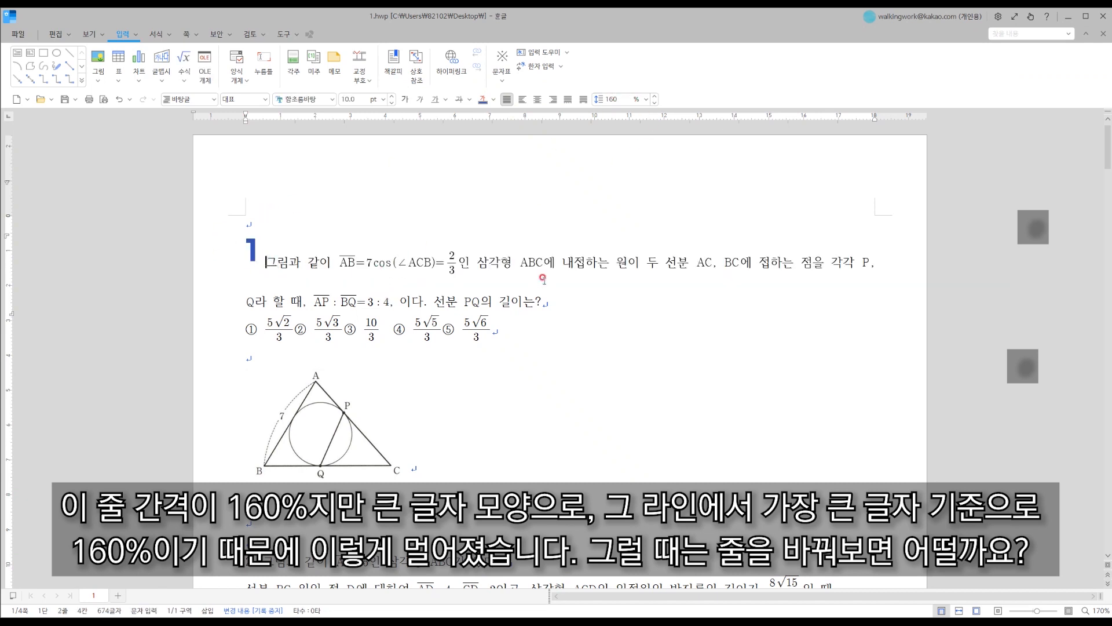
pyautogui.press('Return')
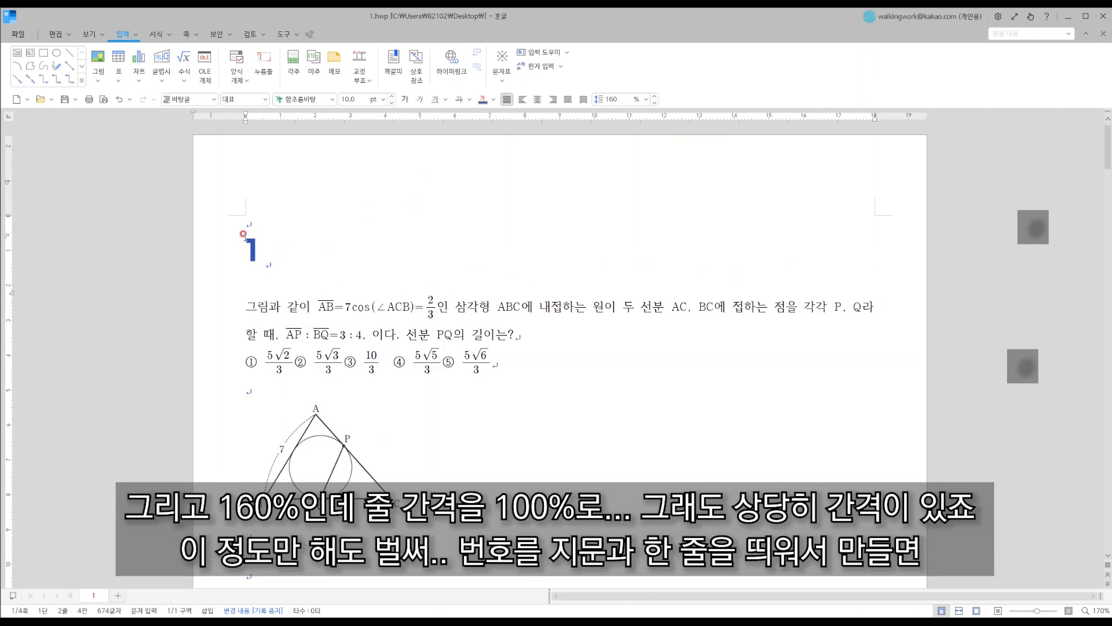
pyautogui.click(647, 102)
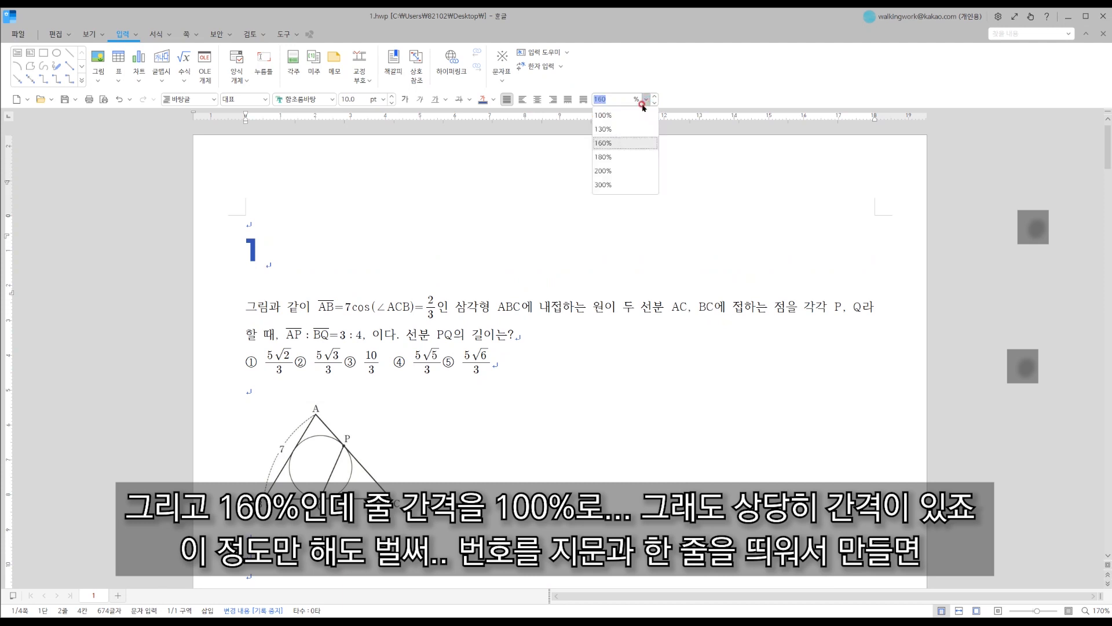
pyautogui.click(634, 111)
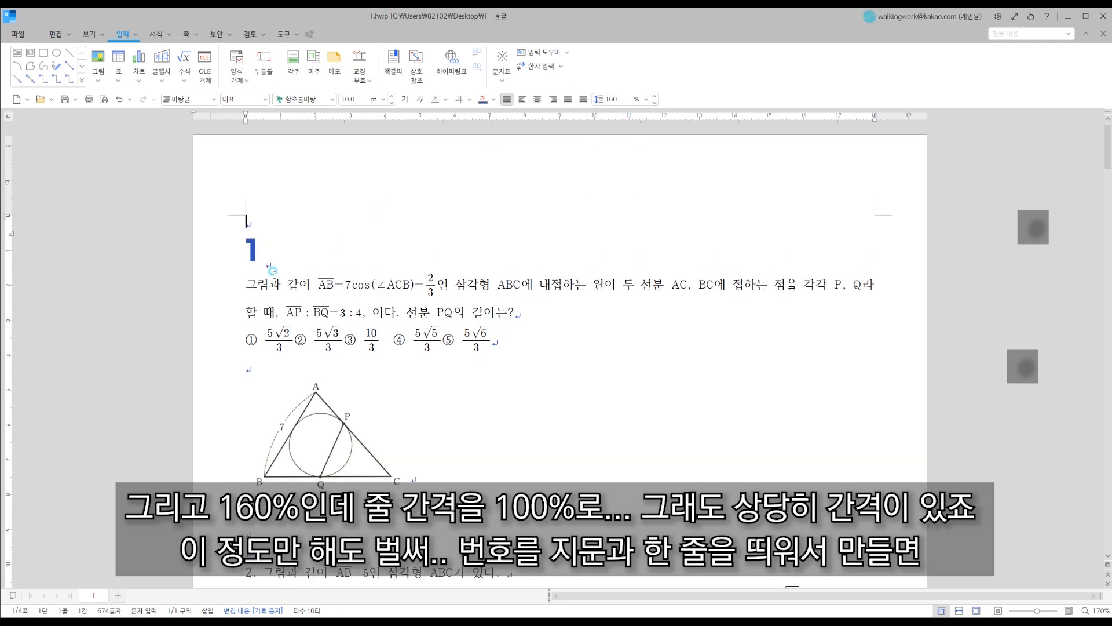
# Examine the gap between problem 1's number line and the question text below it.
pyautogui.click(586, 329)
pyautogui.scroll(-1, 585, 327)
pyautogui.scroll(1, 585, 327)
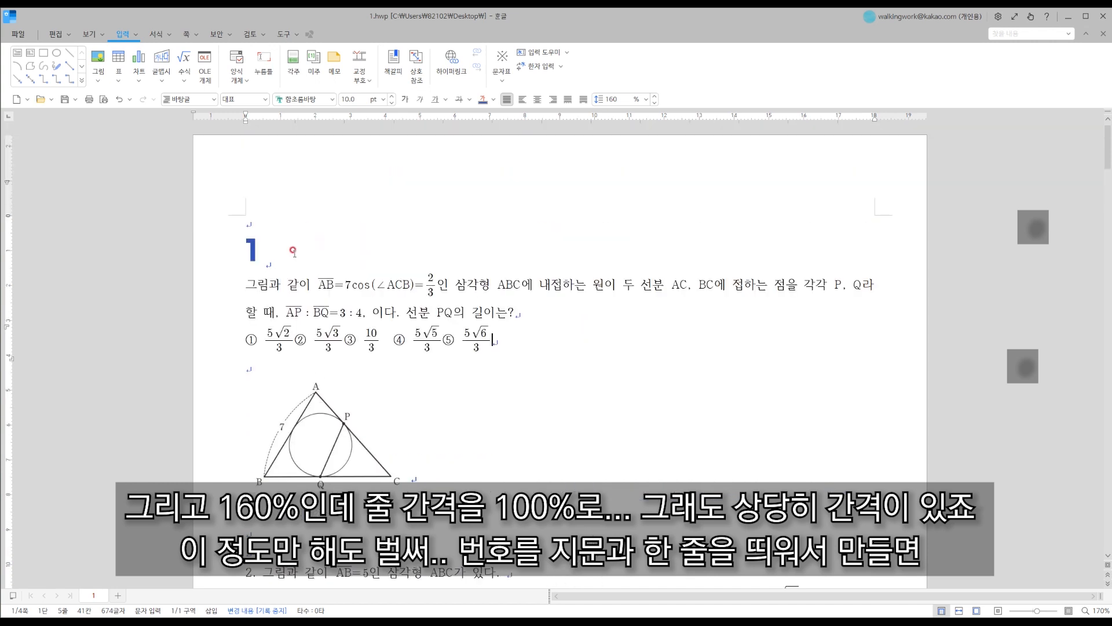
pyautogui.click(235, 256)
pyautogui.click(265, 274)
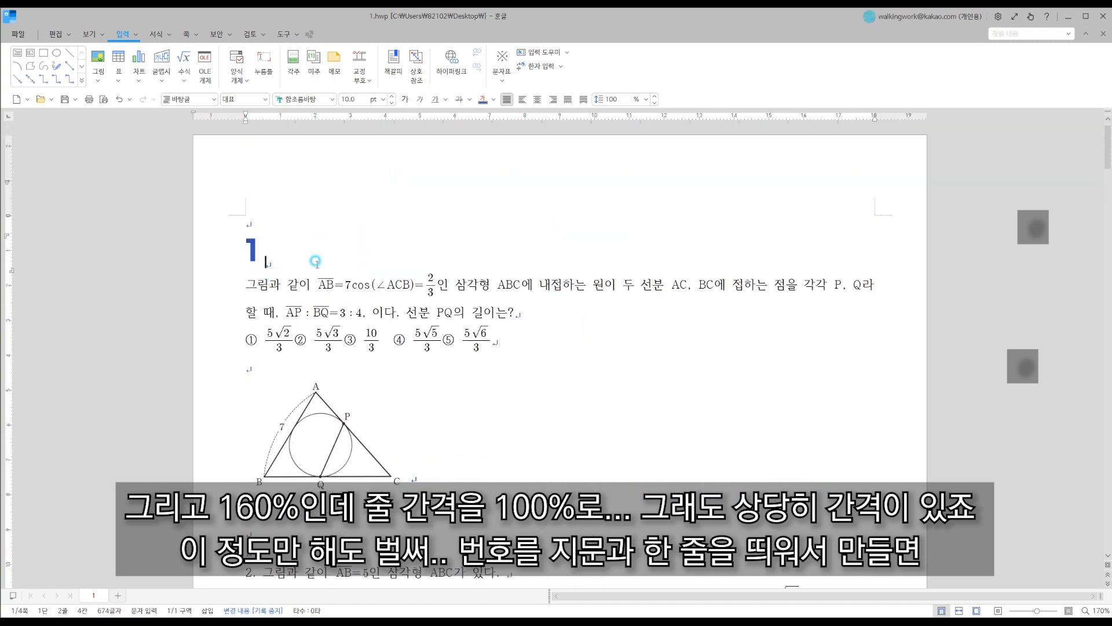
pyautogui.click(202, 247)
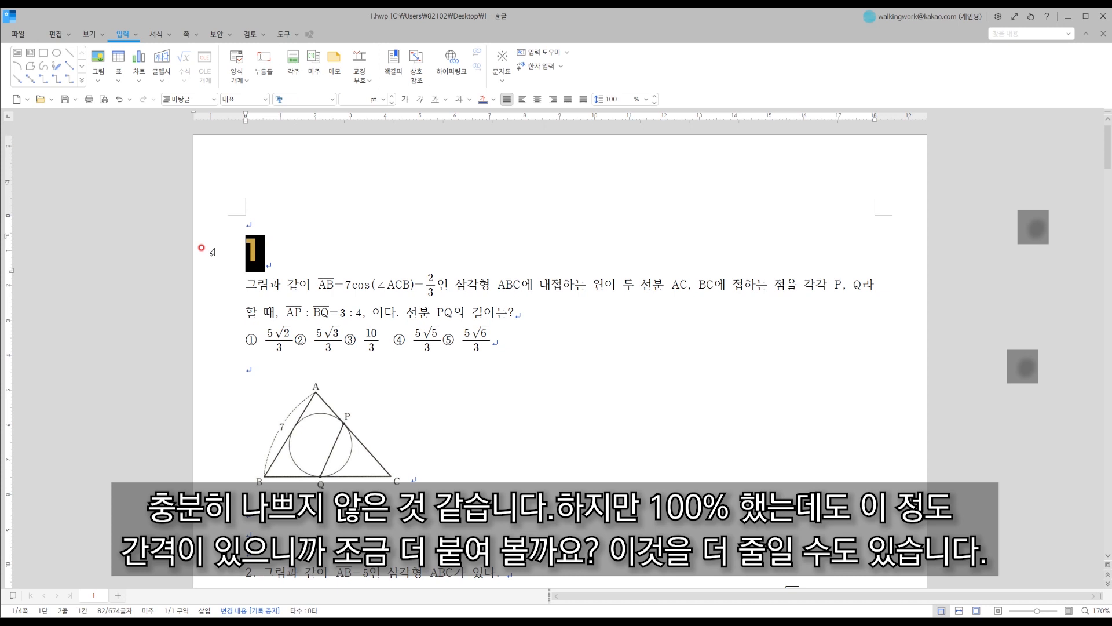
pyautogui.click(369, 259)
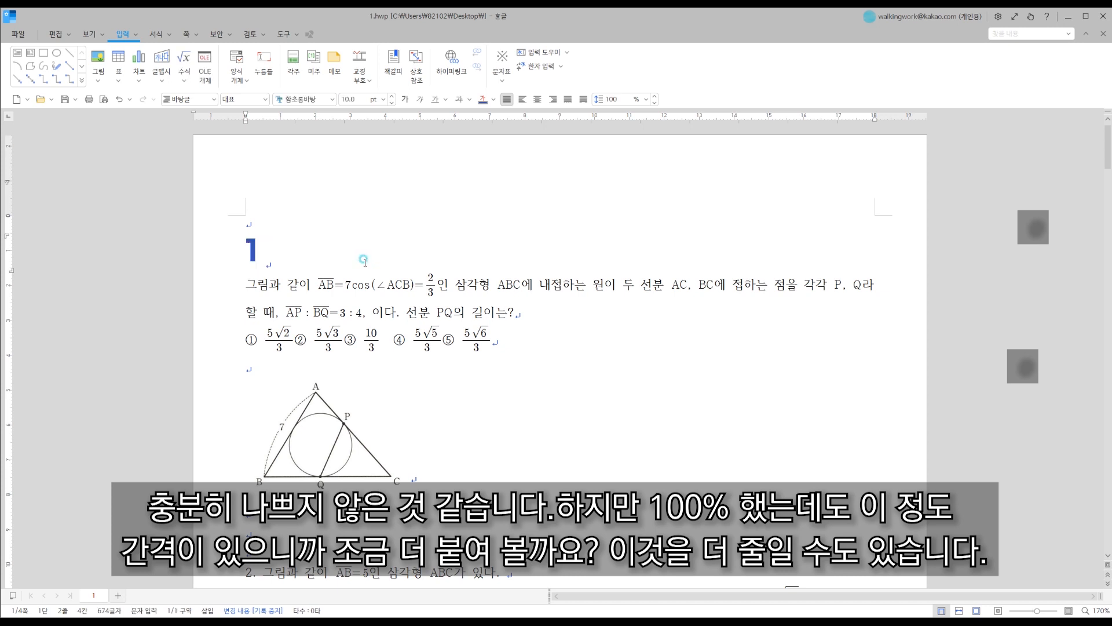
pyautogui.click(220, 256)
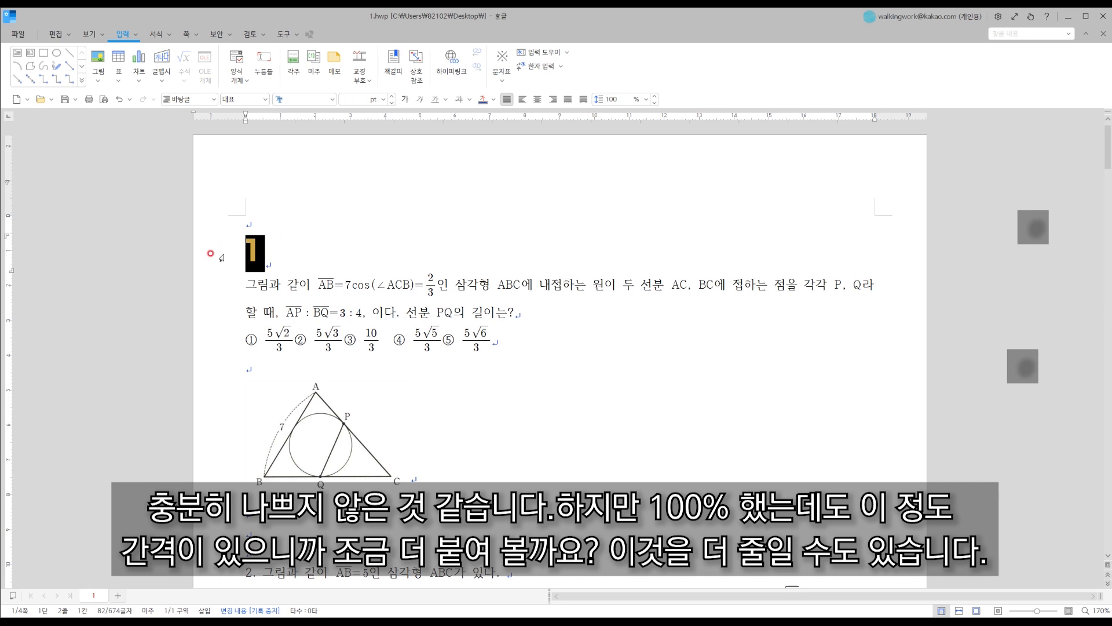
# Tighten the line spacing of problem 1's number line, trying 70% and settling on 80%.
pyautogui.click(293, 240)
pyautogui.moveTo(572, 102); pyautogui.dragTo(548, 104)
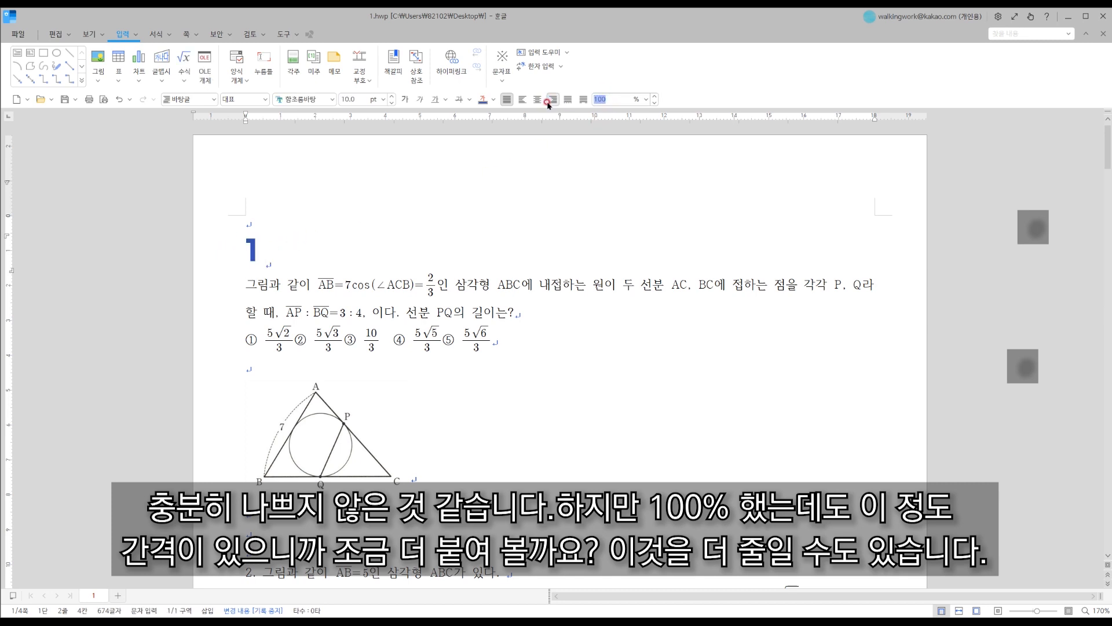
pyautogui.write('70')
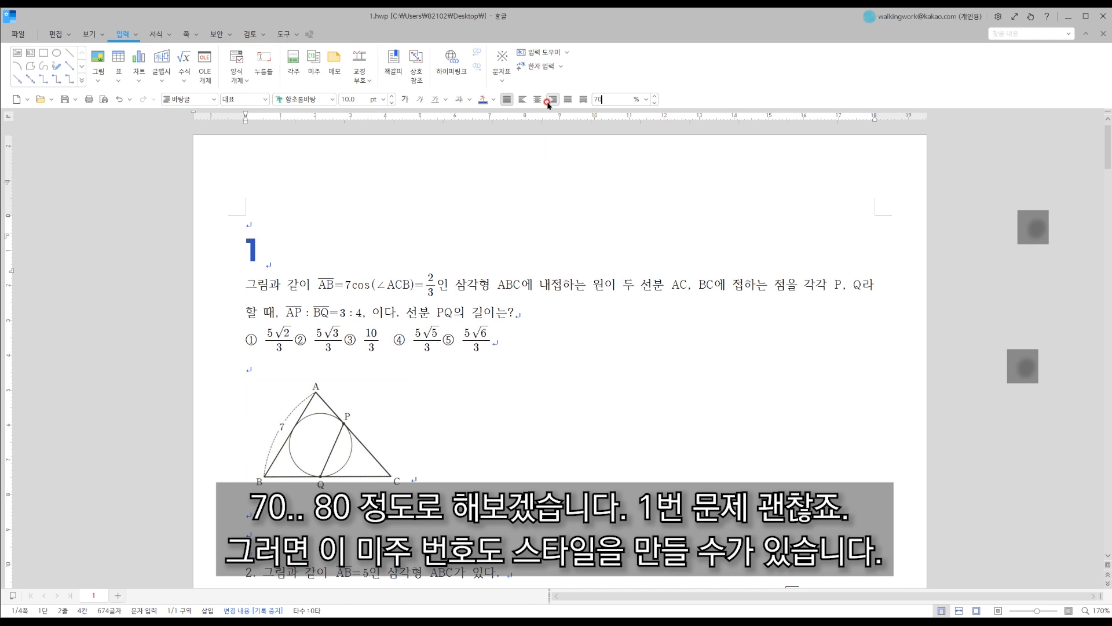
pyautogui.press('Return')
pyautogui.click(603, 99)
pyautogui.write('80')
pyautogui.press('Return')
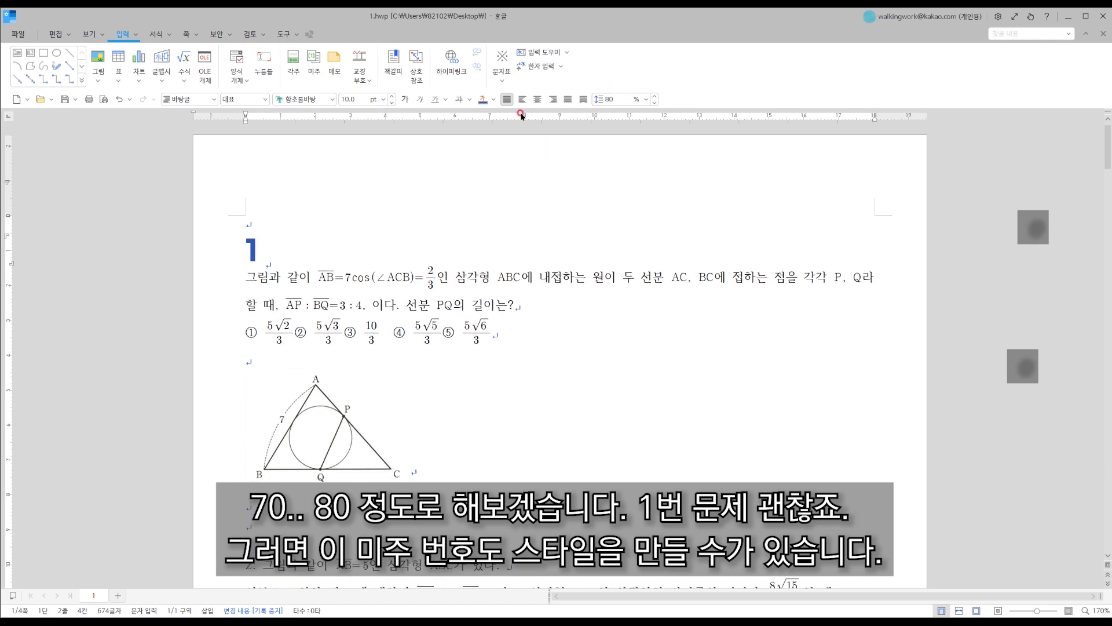
# Delete the blank line above problem 1's number.
pyautogui.click(335, 218)
pyautogui.press('Delete')
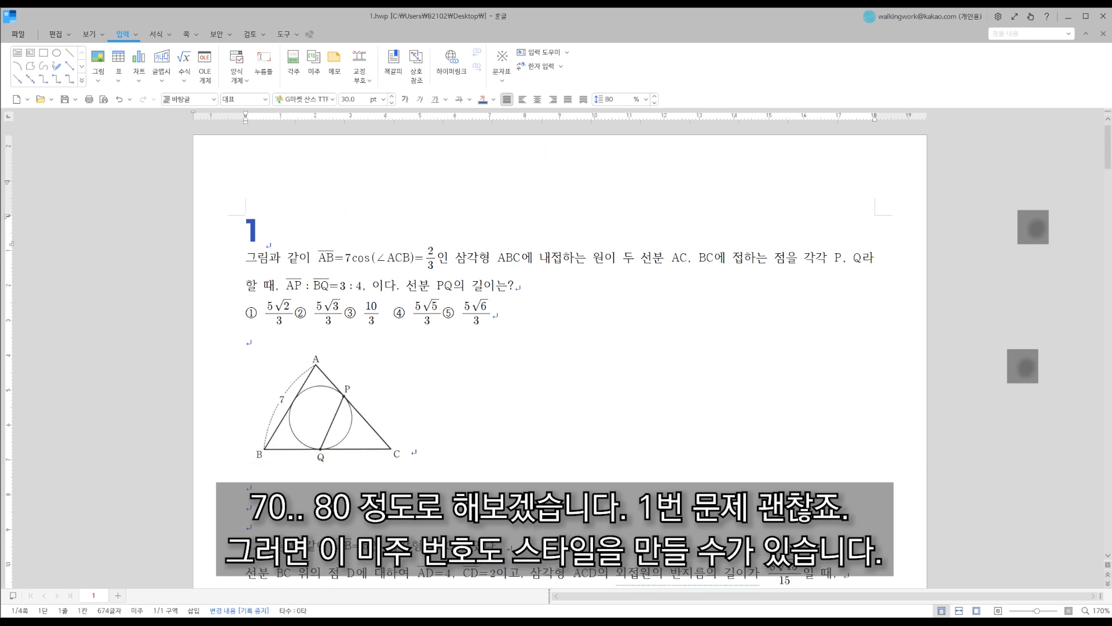
pyautogui.click(648, 391)
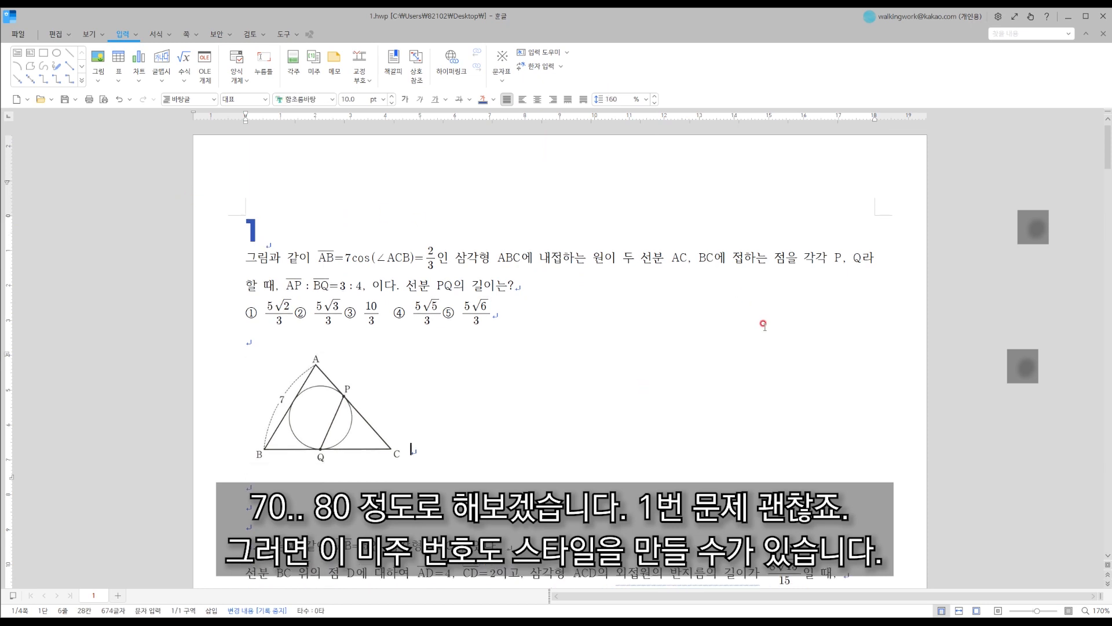
# Remove the space after problem 1's endnote number so only the number stays on the line, and place the cursor right after it.
pyautogui.click(291, 230)
pyautogui.click(231, 225)
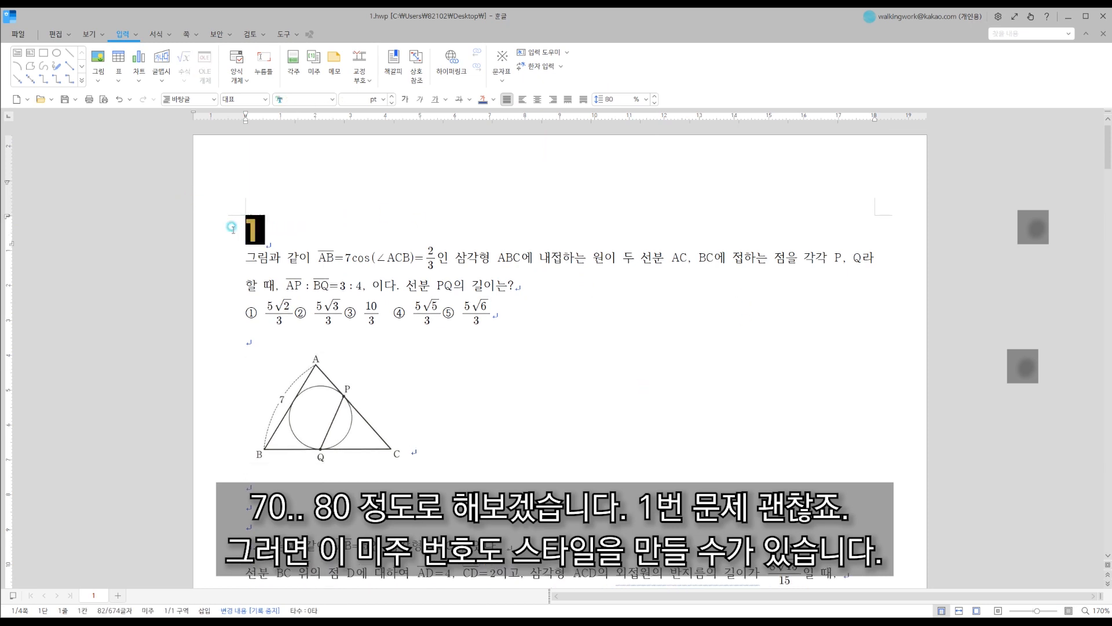
pyautogui.click(285, 218)
pyautogui.click(225, 227)
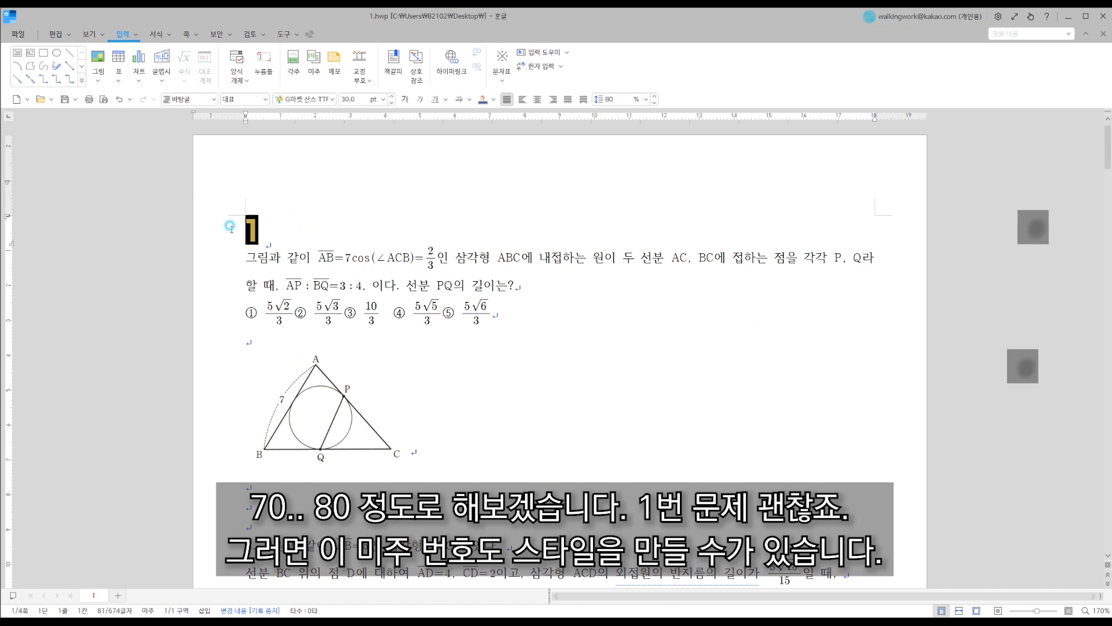
pyautogui.click(262, 227)
pyautogui.press('BackSpace')
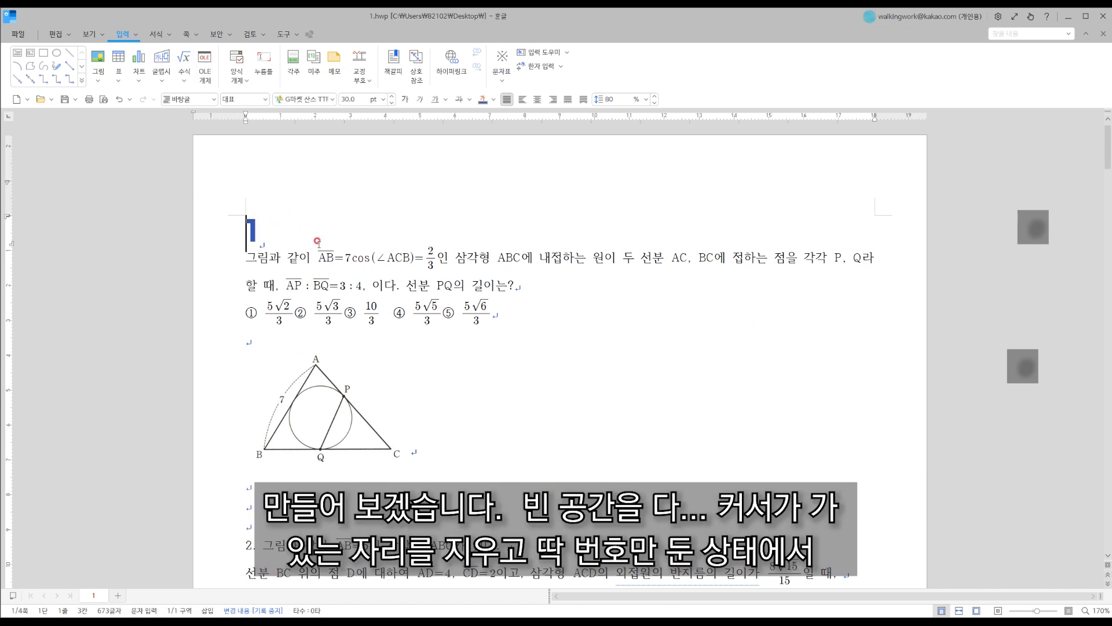
pyautogui.press('Right')
pyautogui.press('Left')
pyautogui.press('Left')
pyautogui.press('Right')
# Clear all styles not used in the document from the current file's style list.
pyautogui.press('F6')
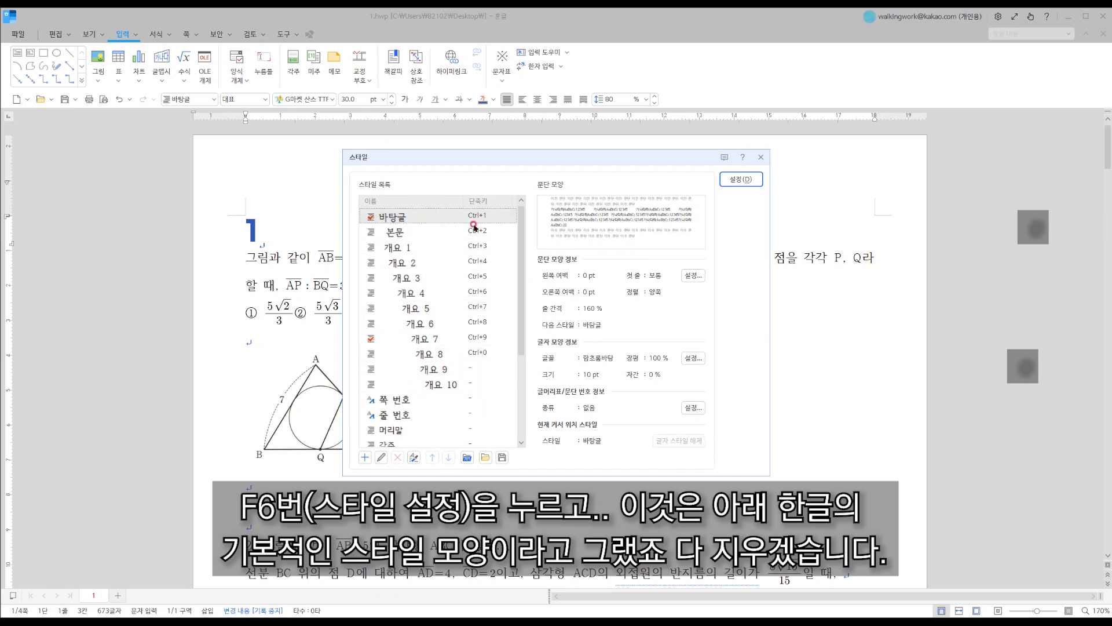
pyautogui.click(486, 458)
pyautogui.click(568, 284)
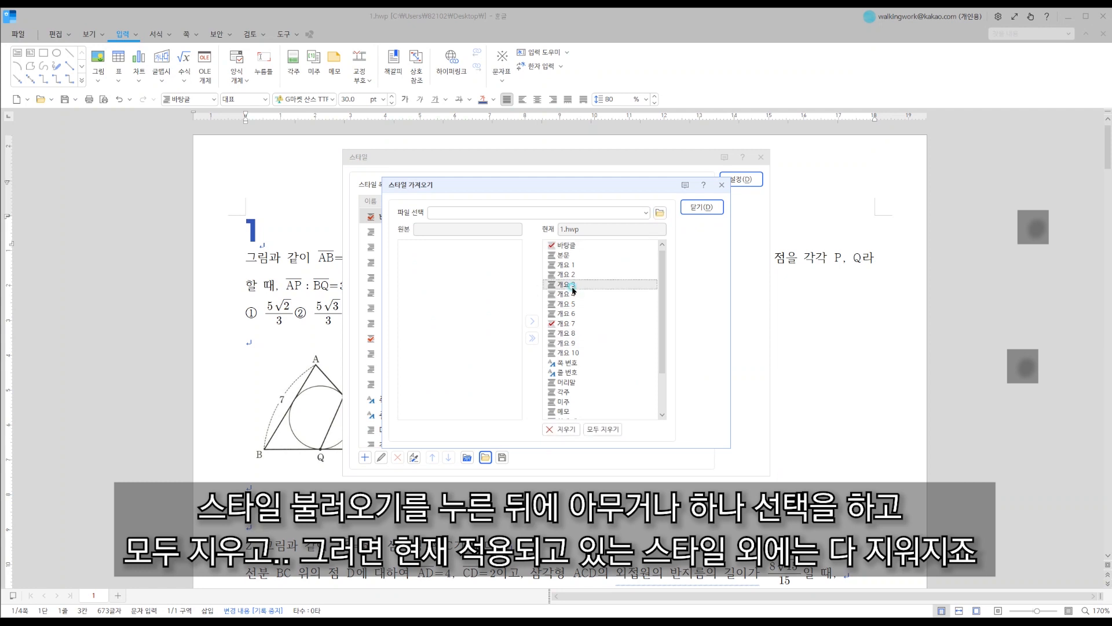
pyautogui.click(603, 429)
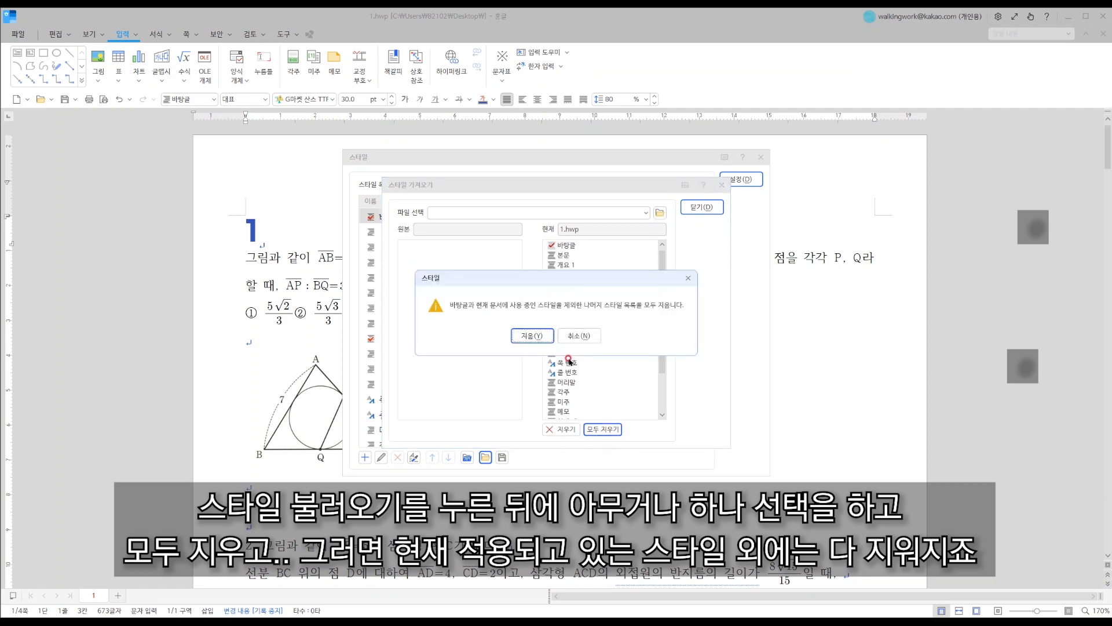
pyautogui.click(530, 333)
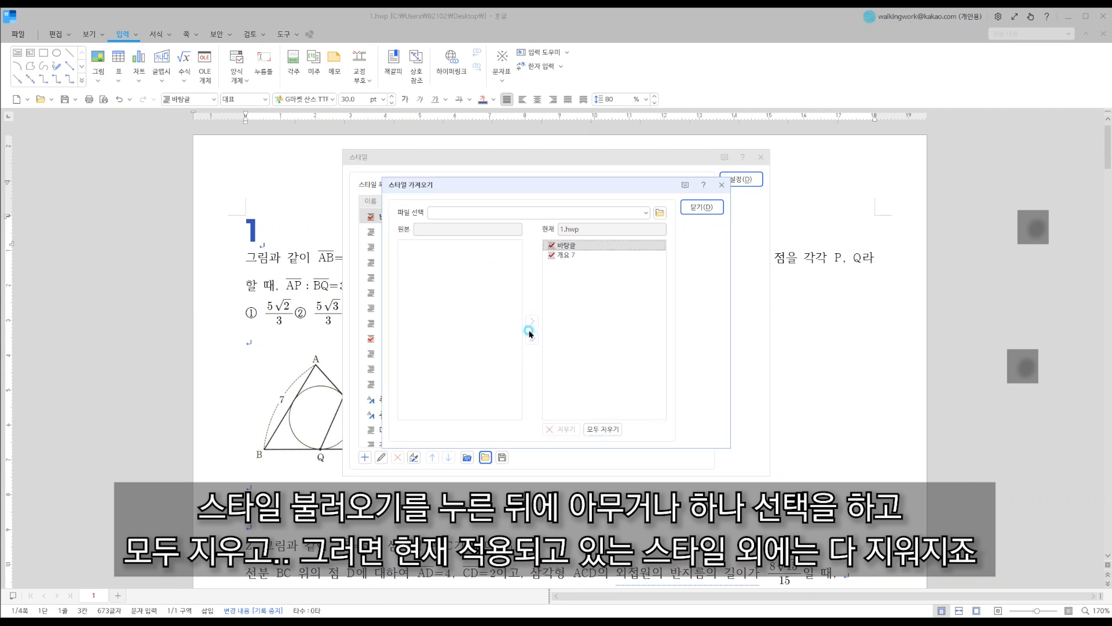
# Delete the 개요 7 style, replacing it with 바탕글, and apply the change to the style list.
pyautogui.click(562, 254)
pyautogui.click(604, 326)
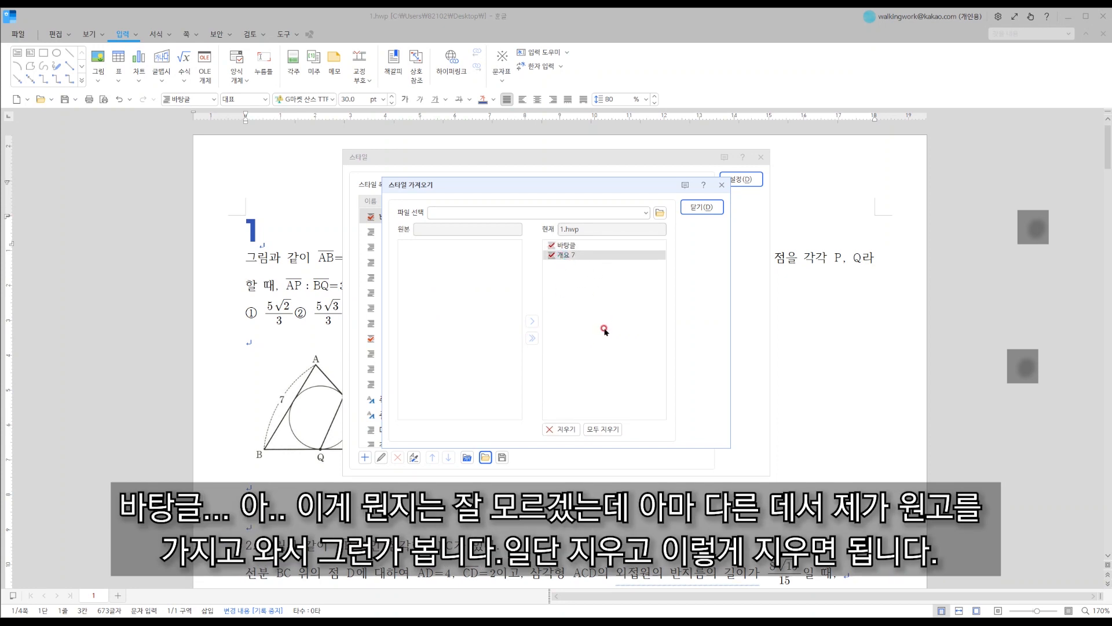
pyautogui.click(703, 207)
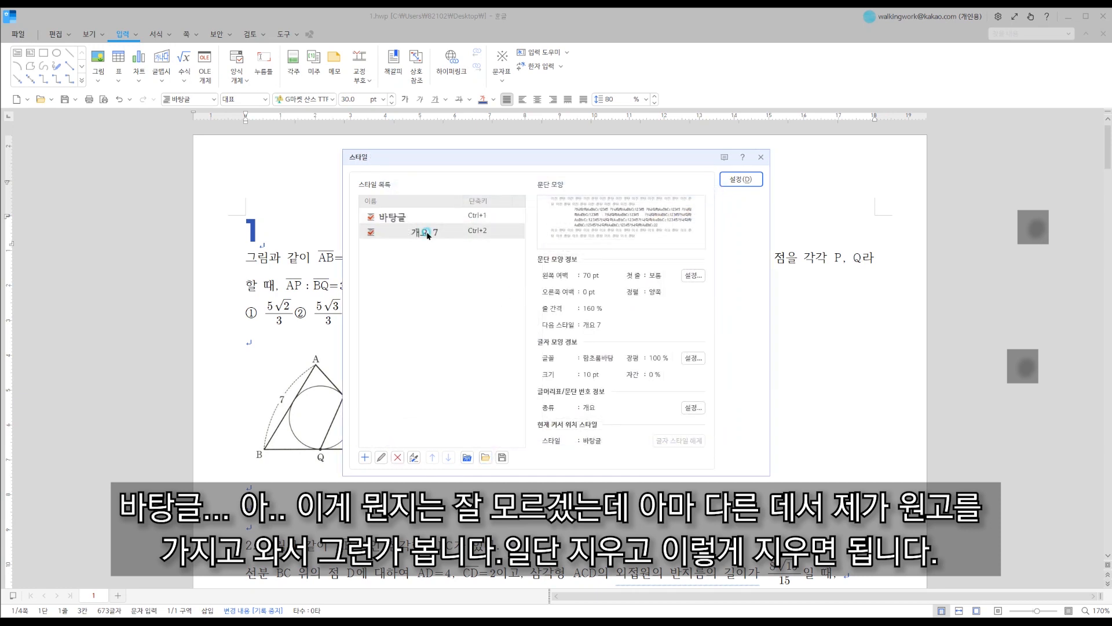
pyautogui.click(397, 458)
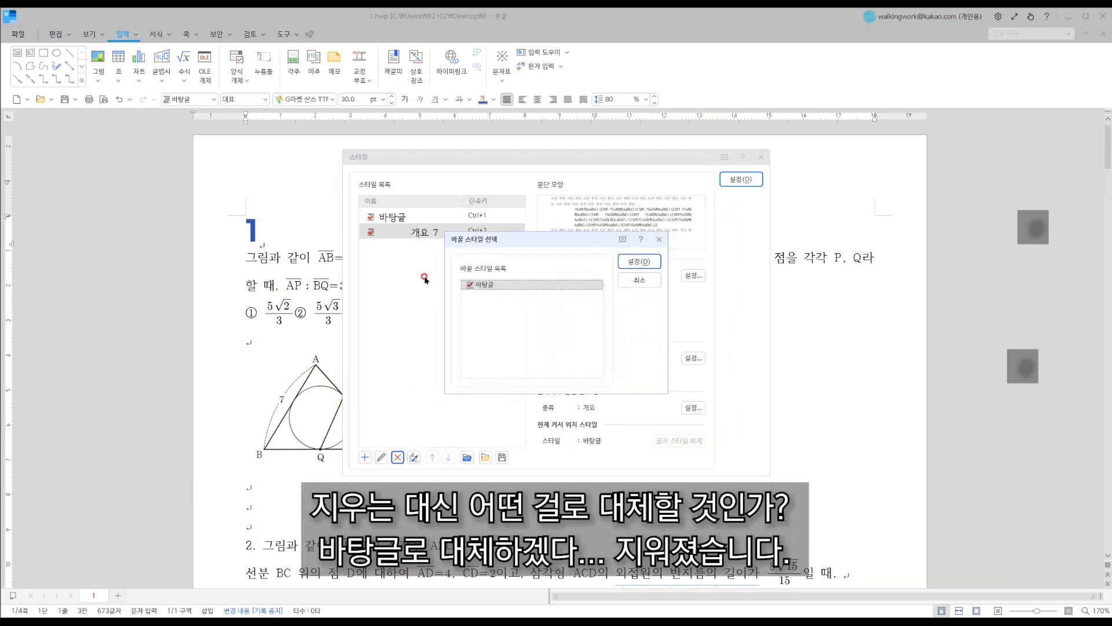
pyautogui.click(493, 284)
pyautogui.click(640, 261)
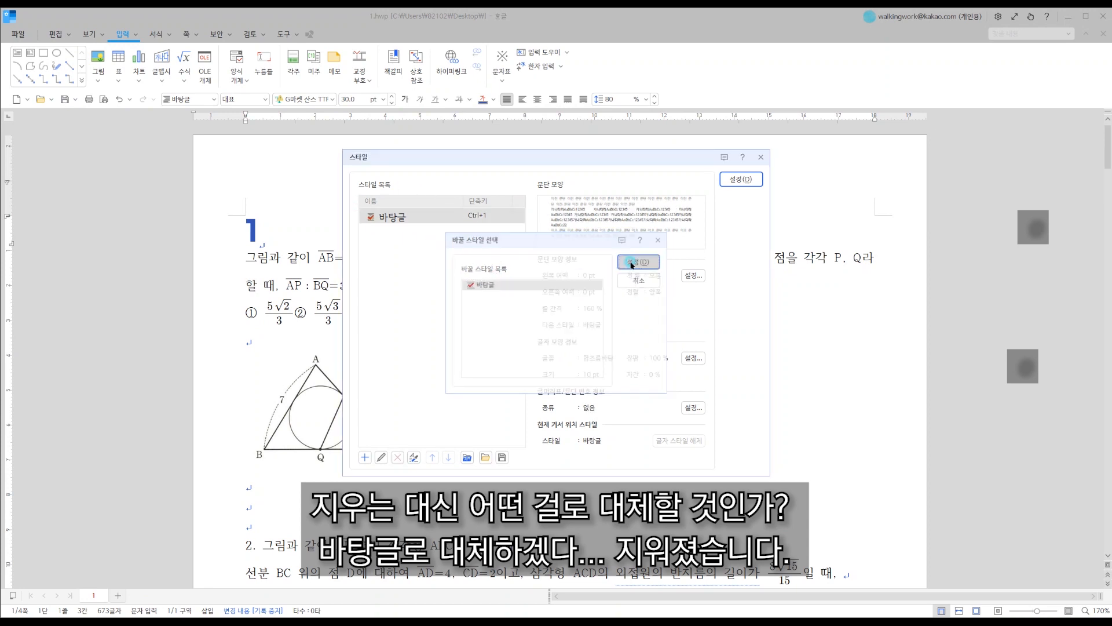
pyautogui.click(752, 180)
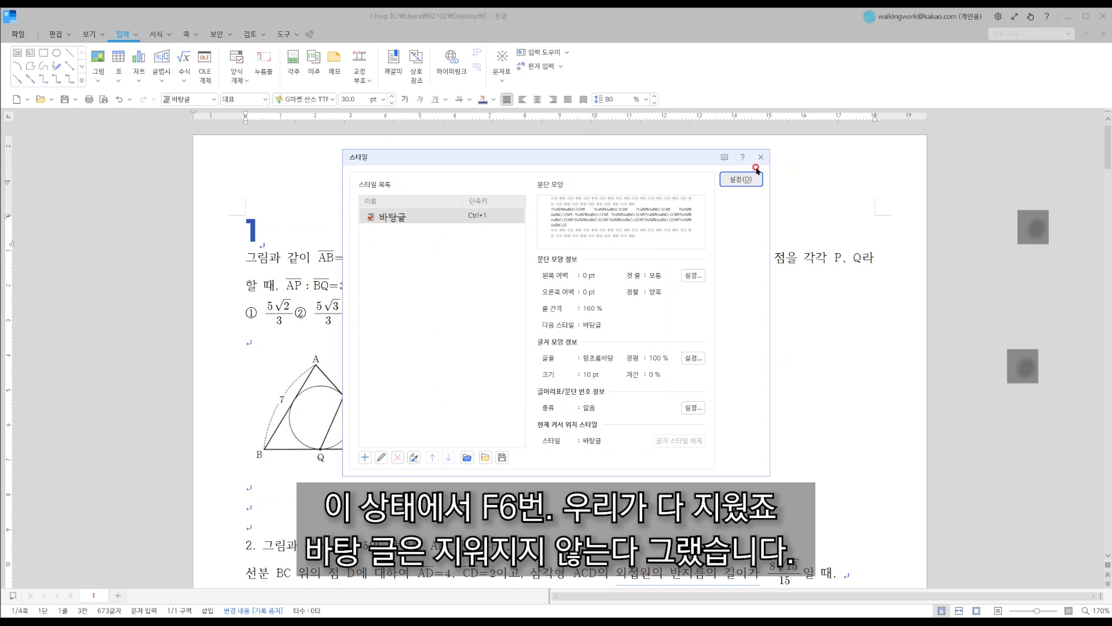
# Check which styles remain in the style list, moving its dialog clear of problem 1's number.
pyautogui.click(542, 167)
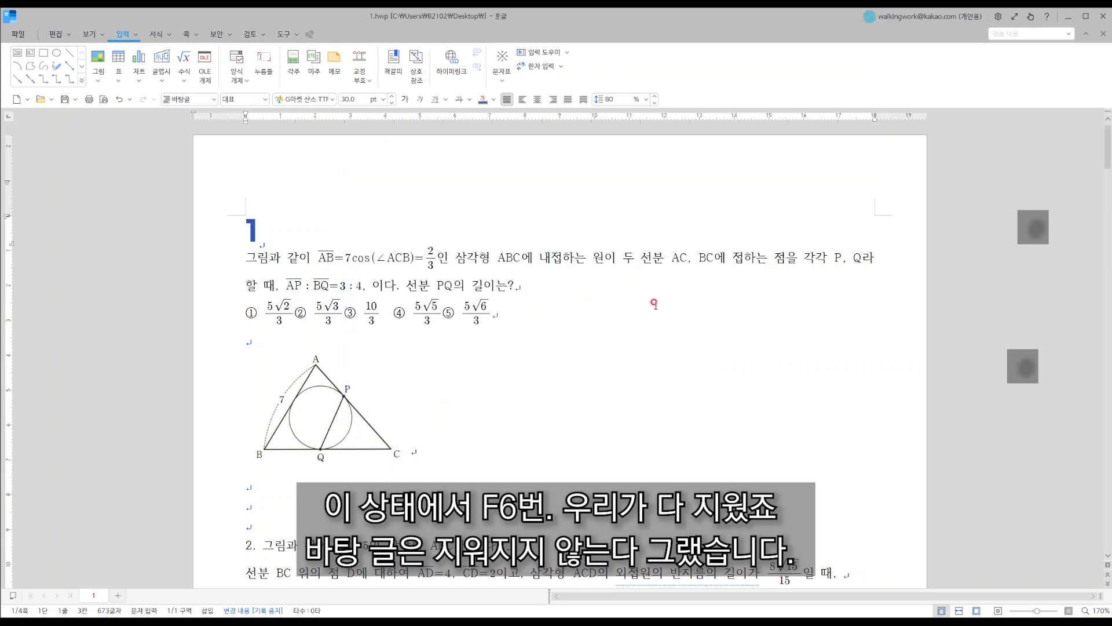
pyautogui.moveTo(537, 156); pyautogui.dragTo(653, 177)
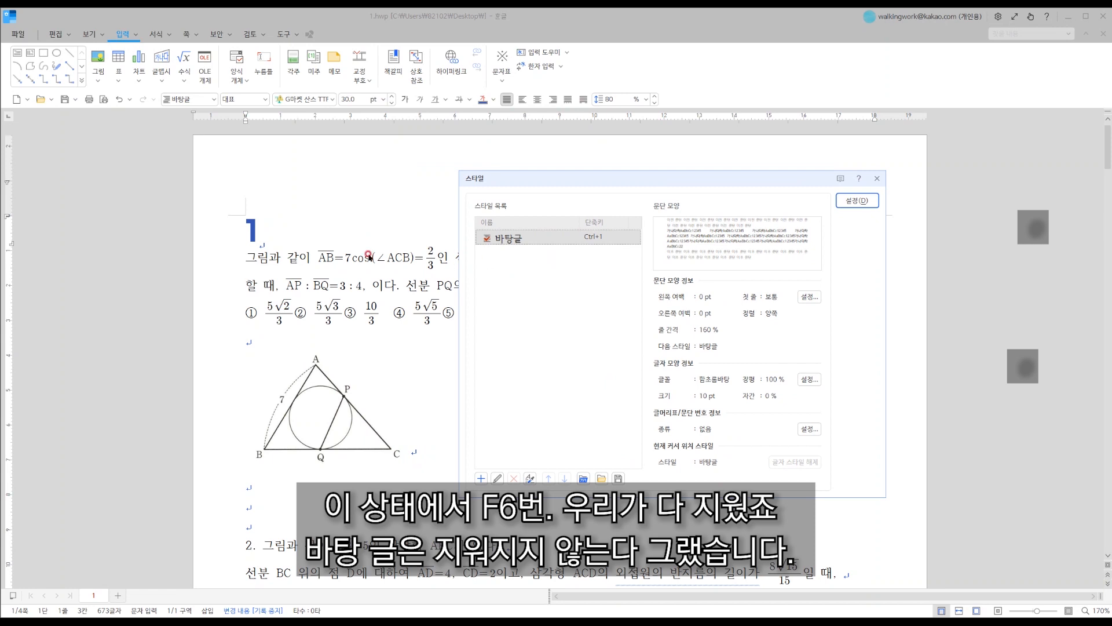
pyautogui.click(878, 177)
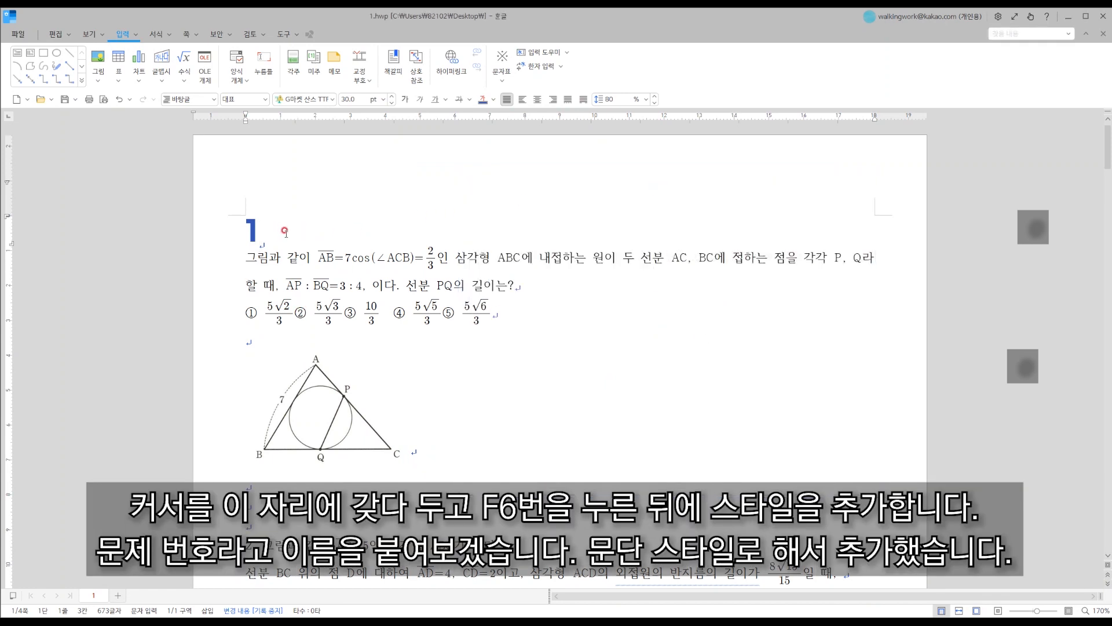
# Add a paragraph style named 문제번호 from problem 1's number line and apply it to that line.
pyautogui.press('F6')
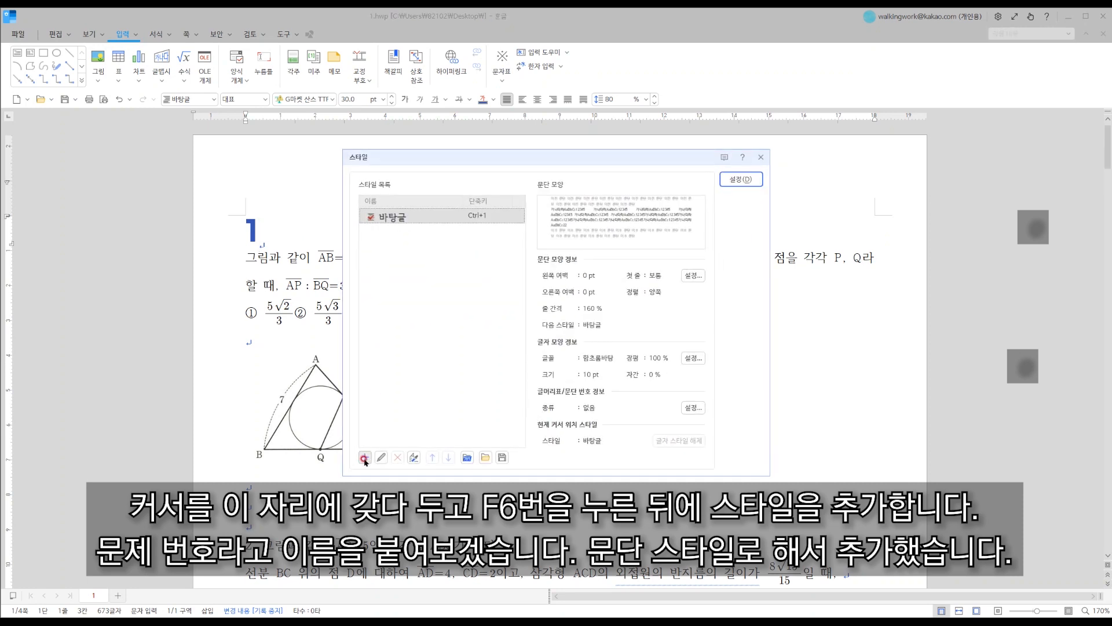
pyautogui.click(364, 457)
pyautogui.write('ans')
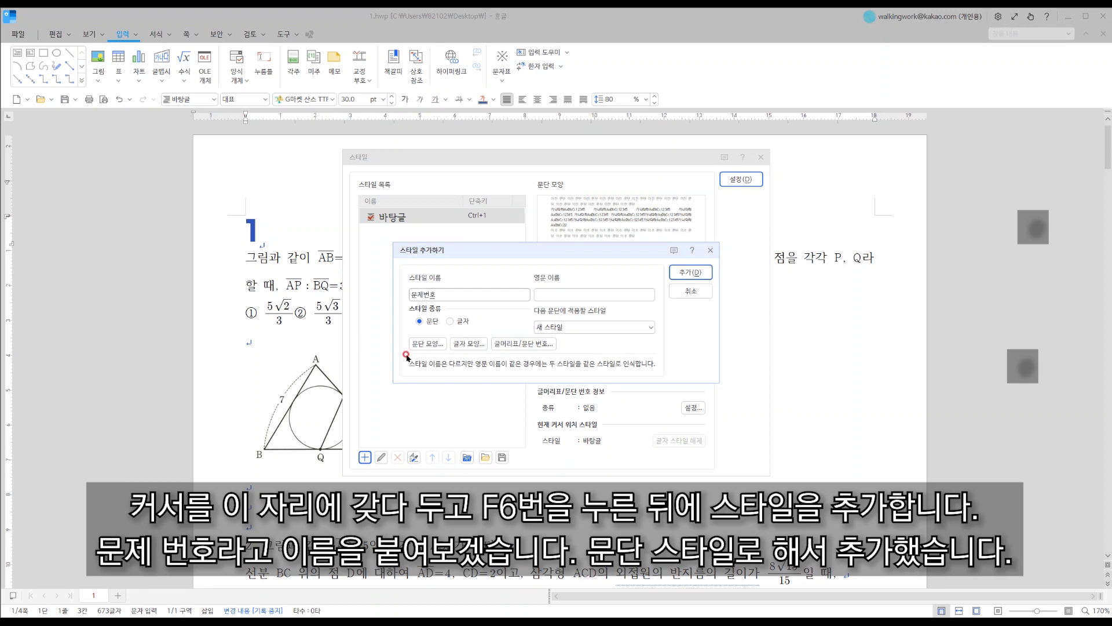
pyautogui.click(691, 272)
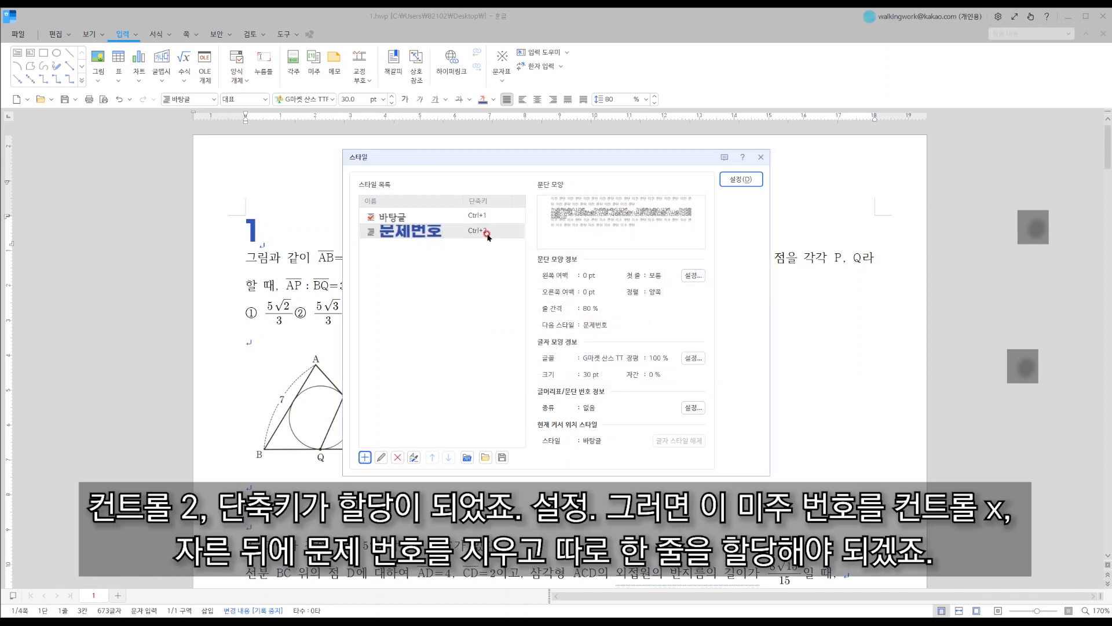
pyautogui.click(749, 173)
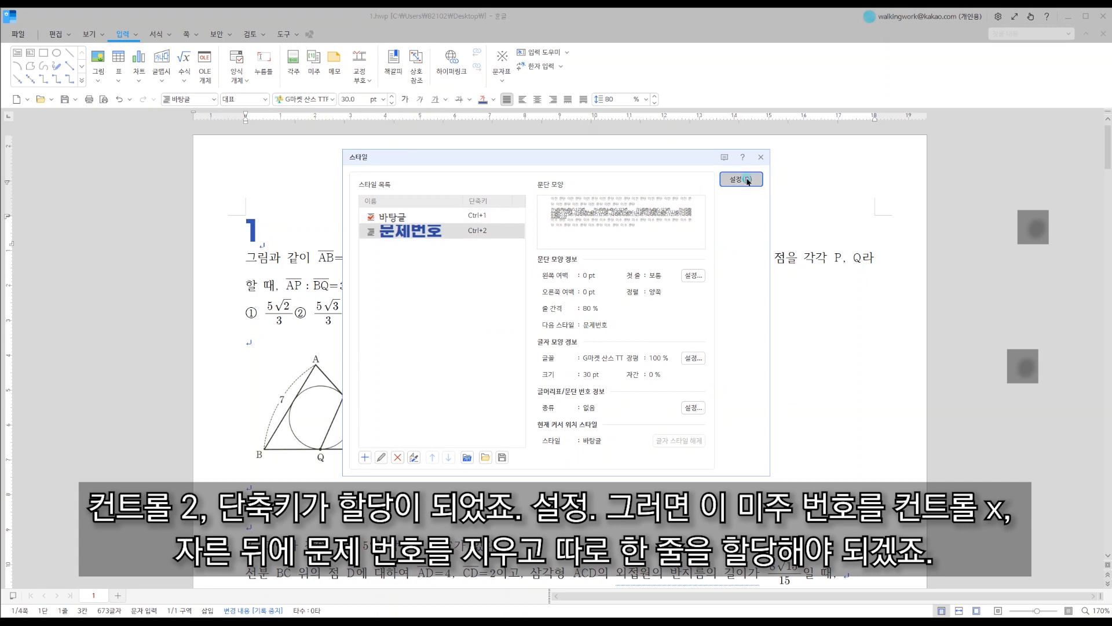
# Move problem 2's endnote number to the blank line above its question and delete the typed "2." prefix.
pyautogui.scroll(-3, 351, 234)
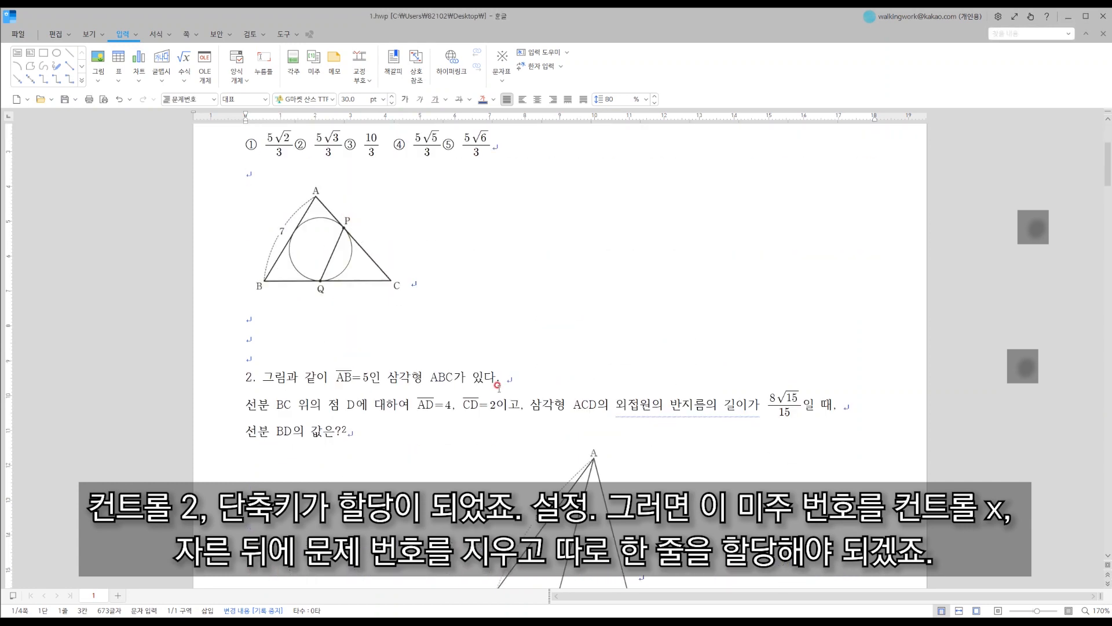
pyautogui.click(343, 430)
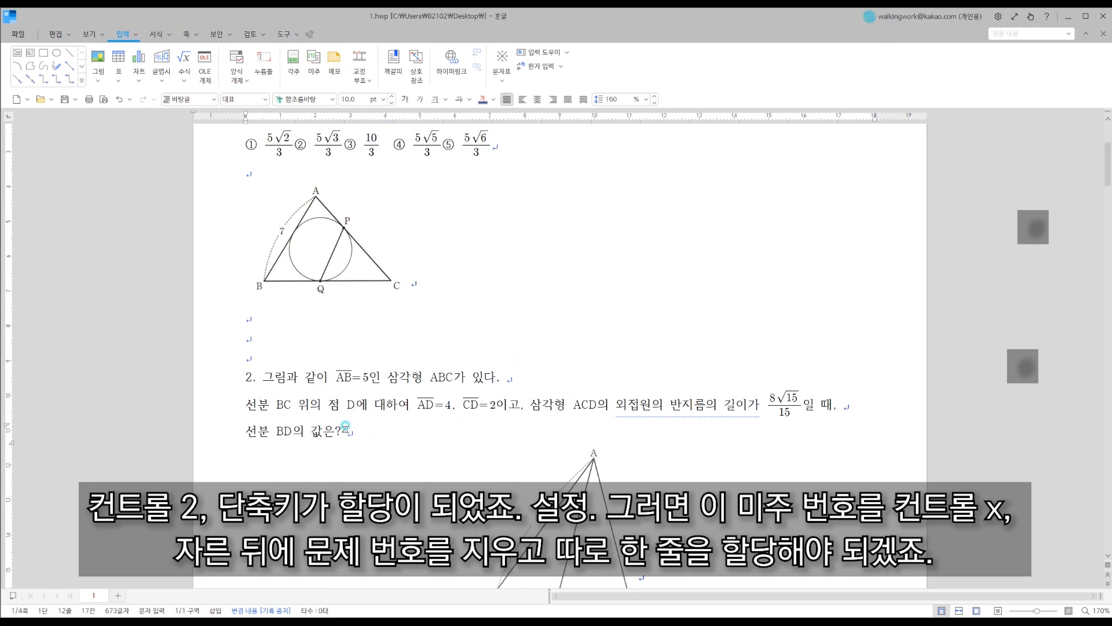
pyautogui.click(452, 432)
pyautogui.hotkey('ctrl', 'x')
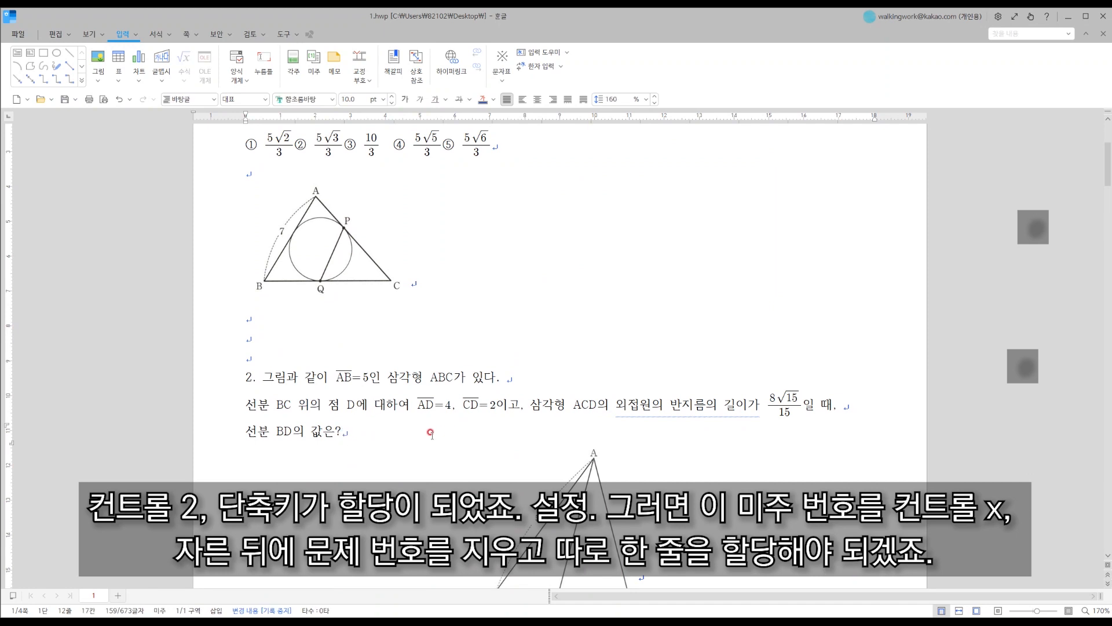
pyautogui.moveTo(264, 379); pyautogui.dragTo(215, 384)
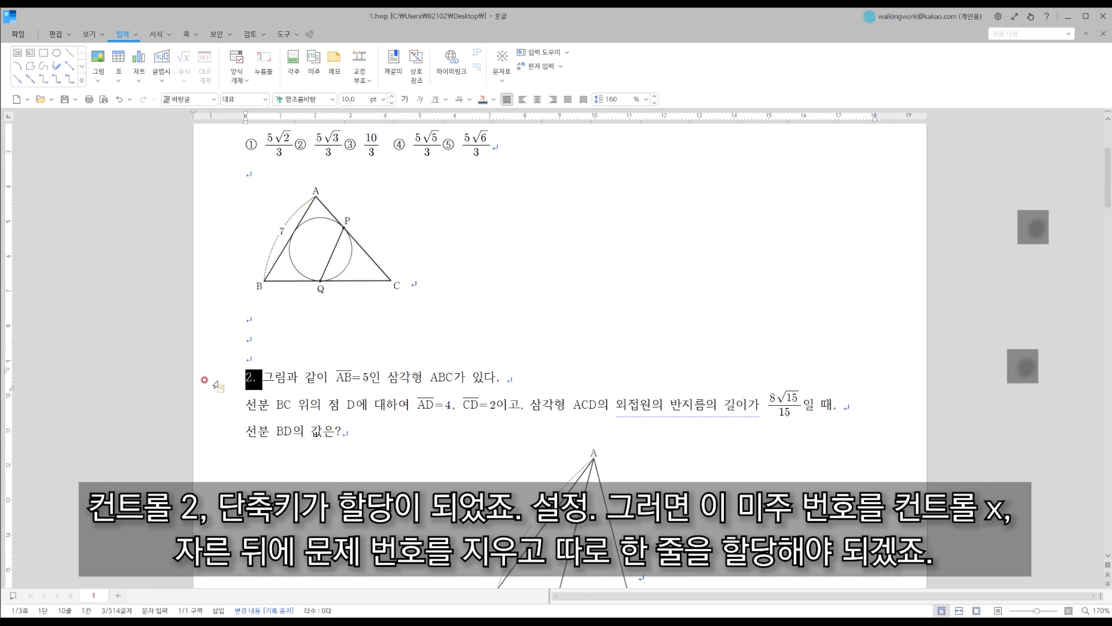
pyautogui.press('Delete')
pyautogui.press('Up')
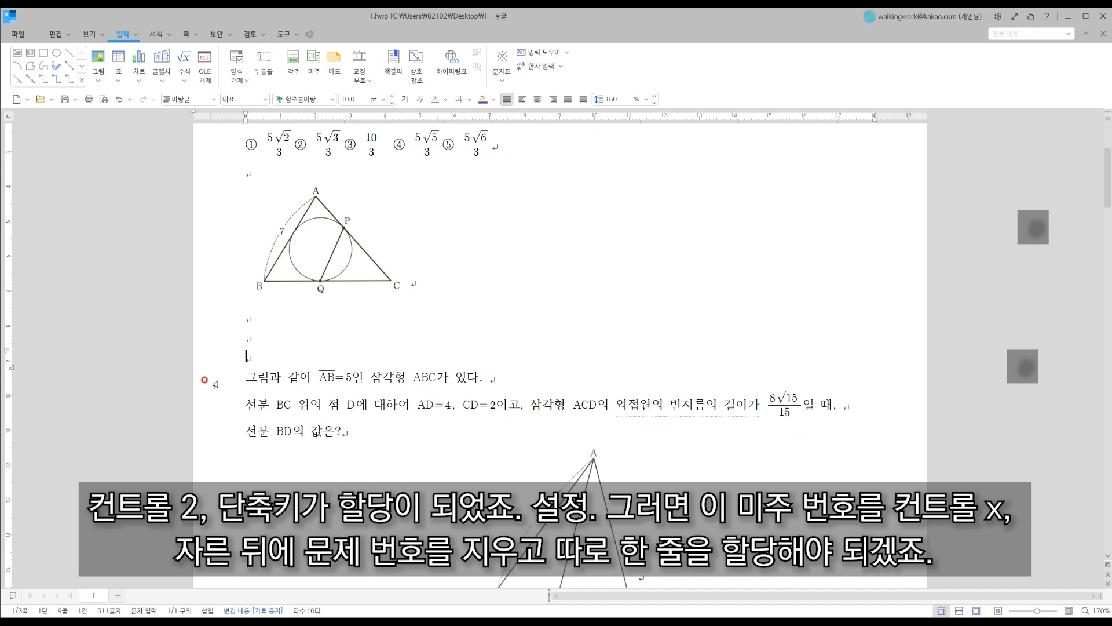
pyautogui.hotkey('ctrl', 'v')
pyautogui.scroll(3, 310, 345)
pyautogui.click(271, 226)
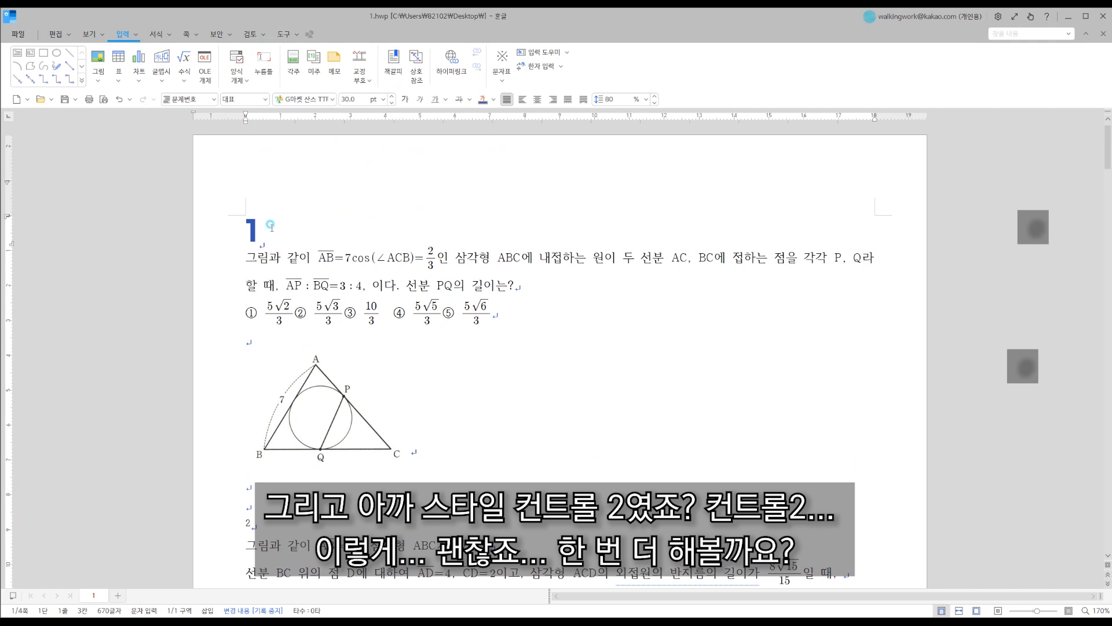
# Apply the 문제번호 style to the line holding problem 2's endnote number.
pyautogui.scroll(-3, 290, 359)
pyautogui.click(258, 358)
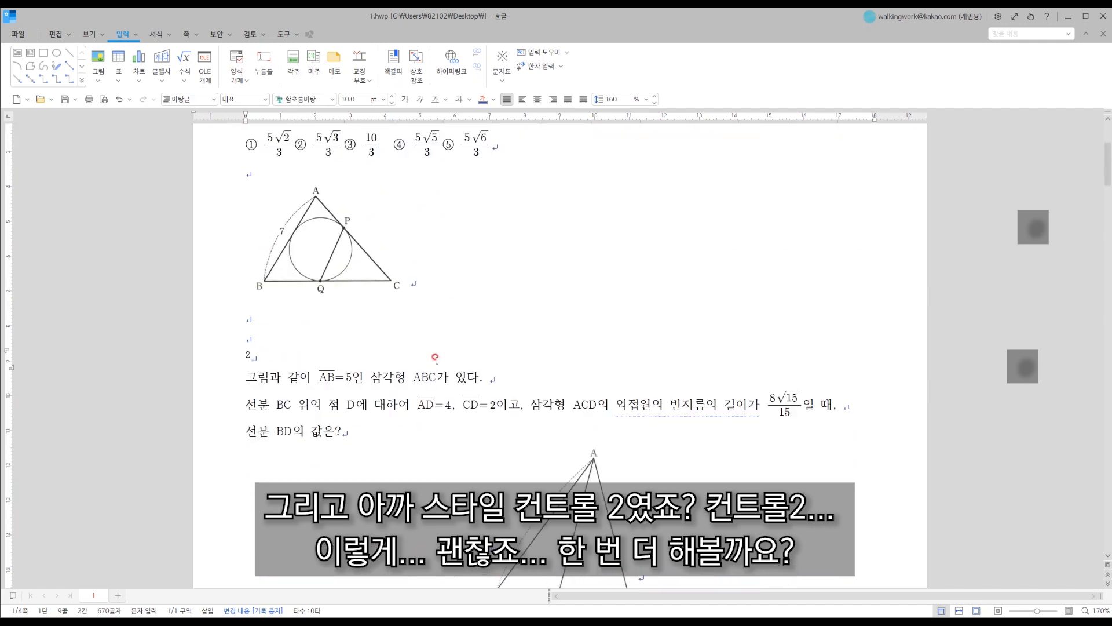
pyautogui.hotkey('ctrl', '2')
pyautogui.scroll(3, 341, 338)
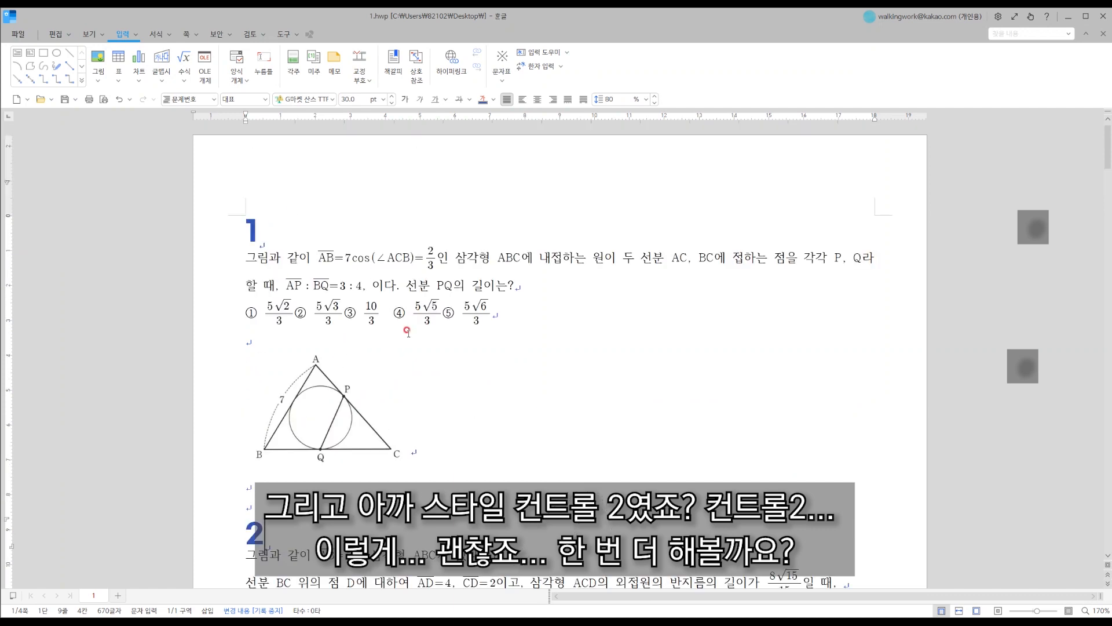
# Move problem 3's endnote number to a new line above its question and delete the typed "3." prefix.
pyautogui.scroll(-9, 408, 332)
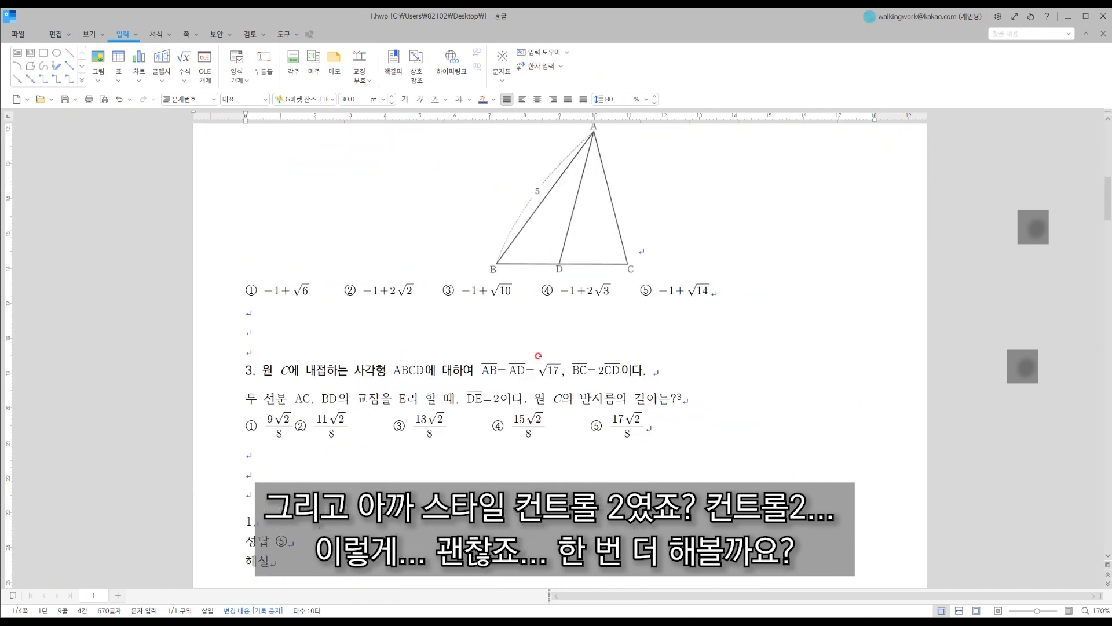
pyautogui.moveTo(676, 398); pyautogui.dragTo(690, 398)
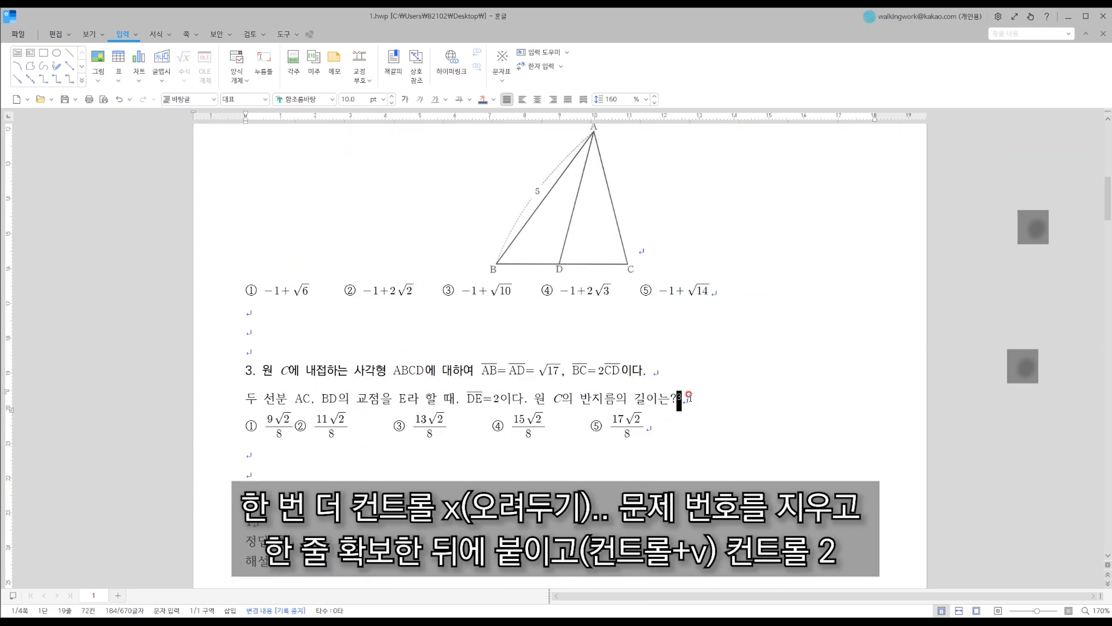
pyautogui.hotkey('ctrl', 'x')
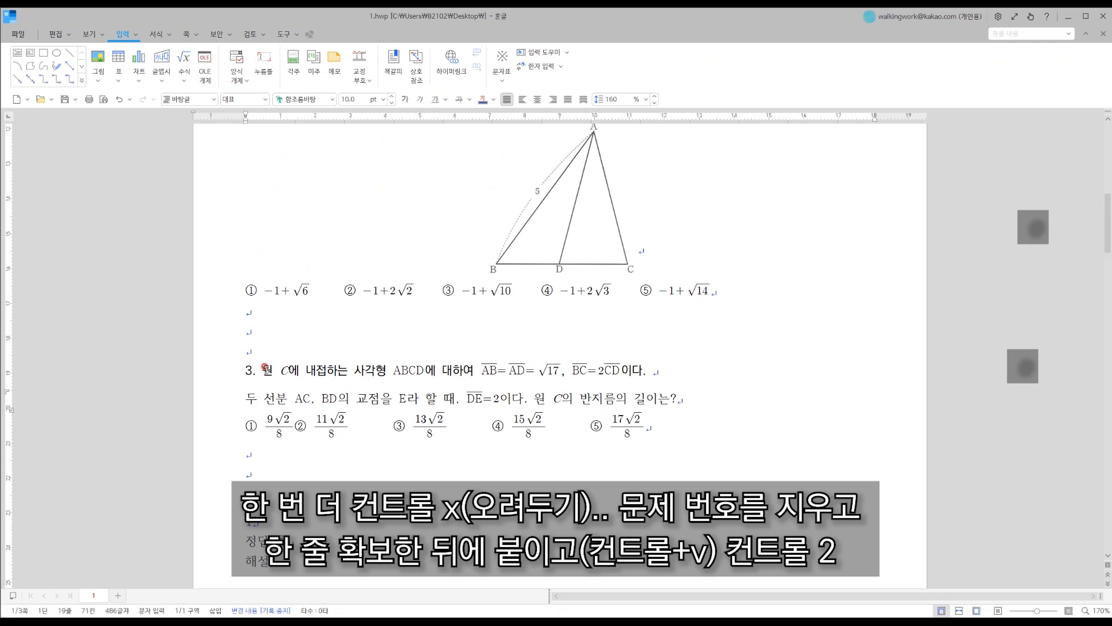
pyautogui.moveTo(262, 371); pyautogui.dragTo(246, 371)
pyautogui.hotkey('ctrl', 'x')
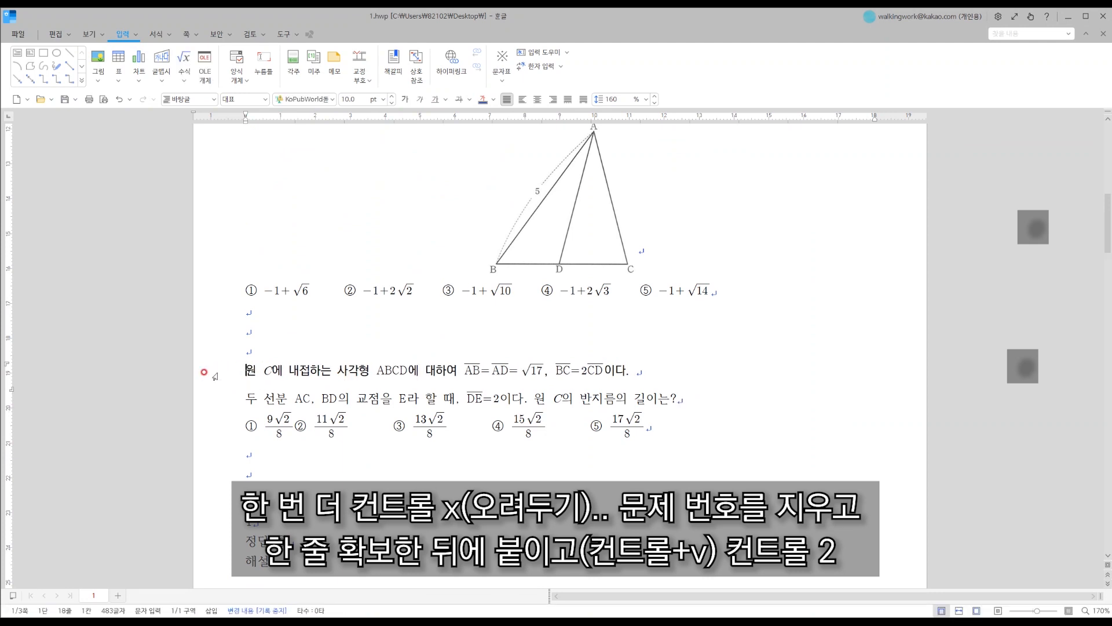
pyautogui.press('Return')
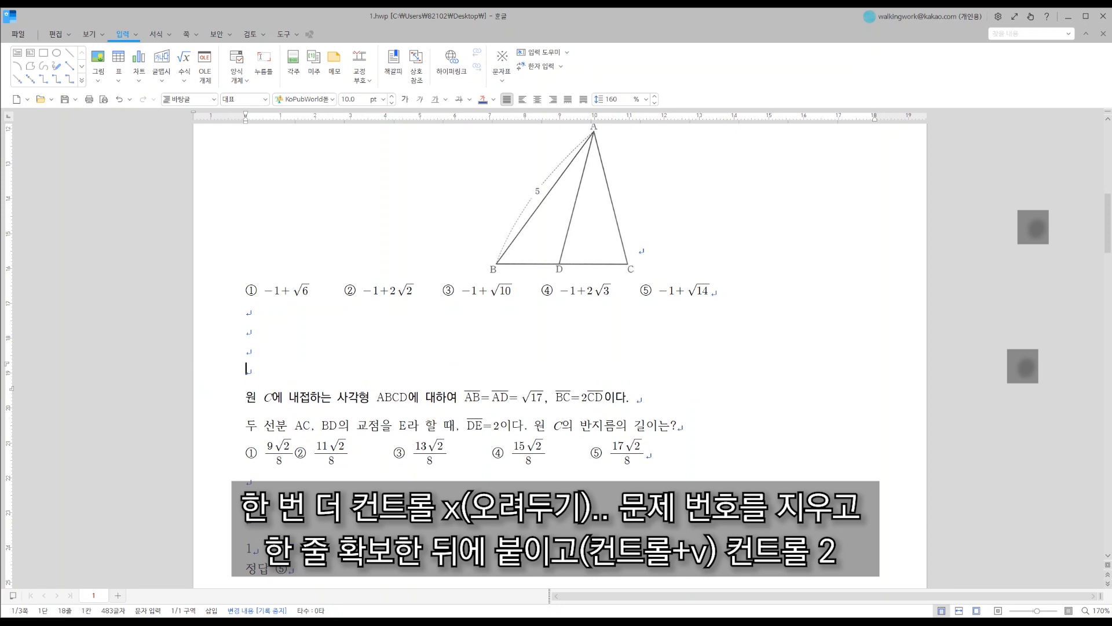
pyautogui.hotkey('ctrl', 'v')
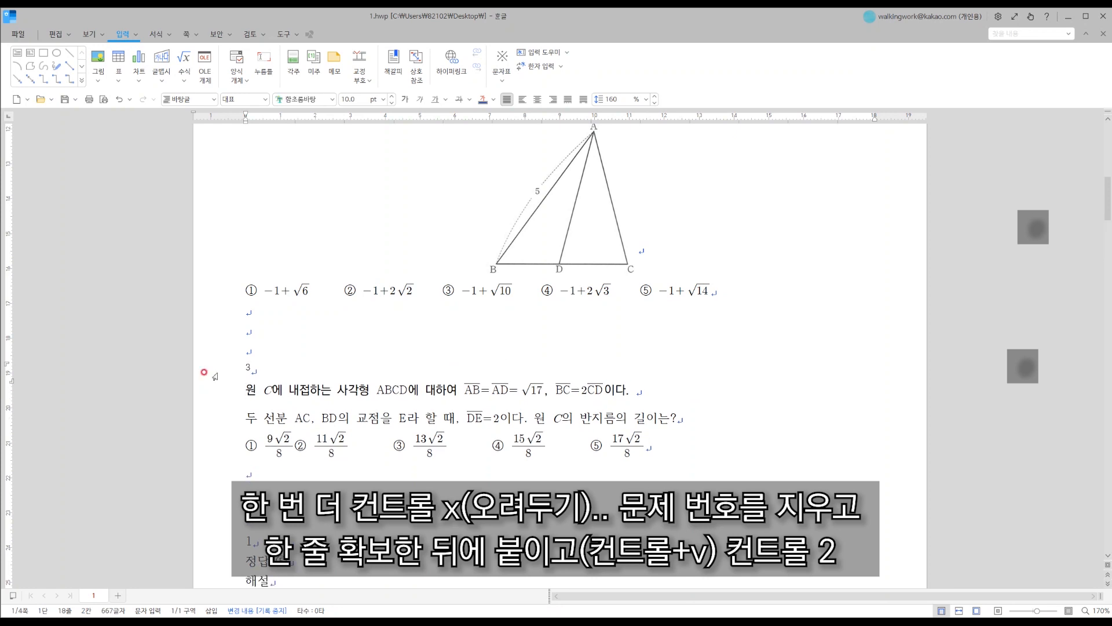
# Apply the 문제번호 style to problem 3's number line.
pyautogui.hotkey('ctrl', '2')
pyautogui.click(340, 373)
pyautogui.scroll(10, 339, 373)
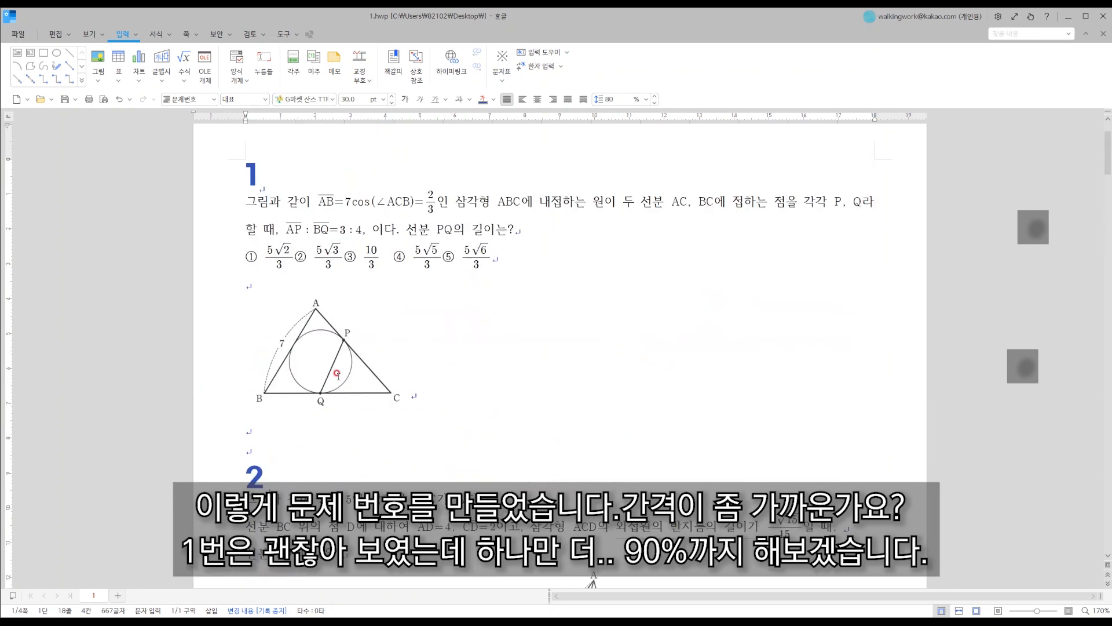
# Set the line spacing of problem 1's number line to 90%.
pyautogui.scroll(-5, 306, 223)
pyautogui.click(272, 207)
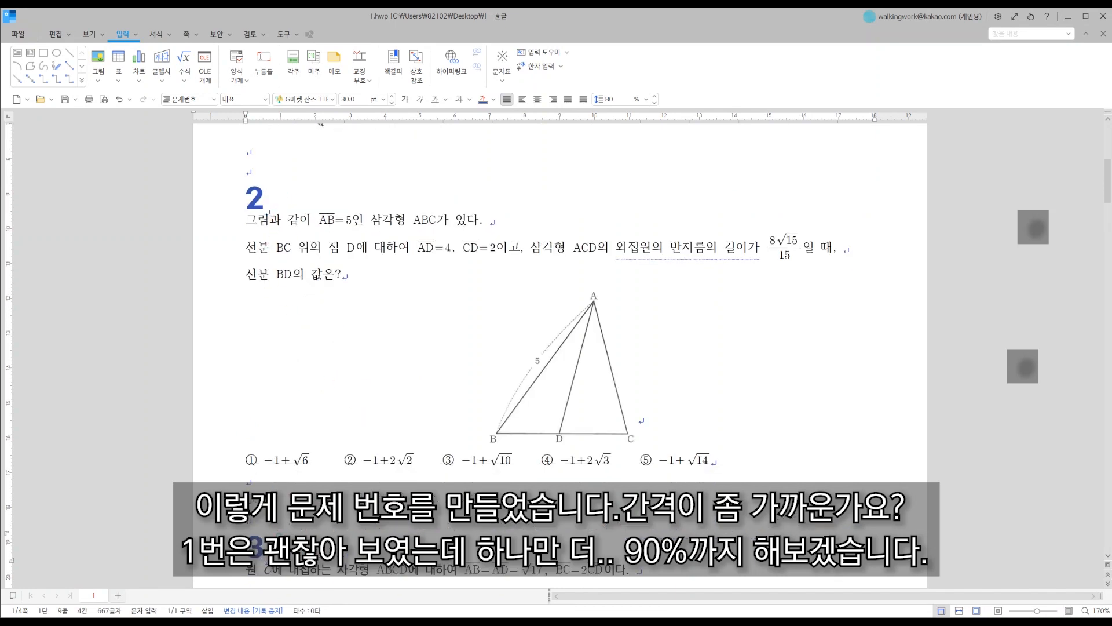
pyautogui.click(280, 535)
pyautogui.scroll(4, 280, 535)
pyautogui.scroll(1, 282, 162)
pyautogui.click(282, 162)
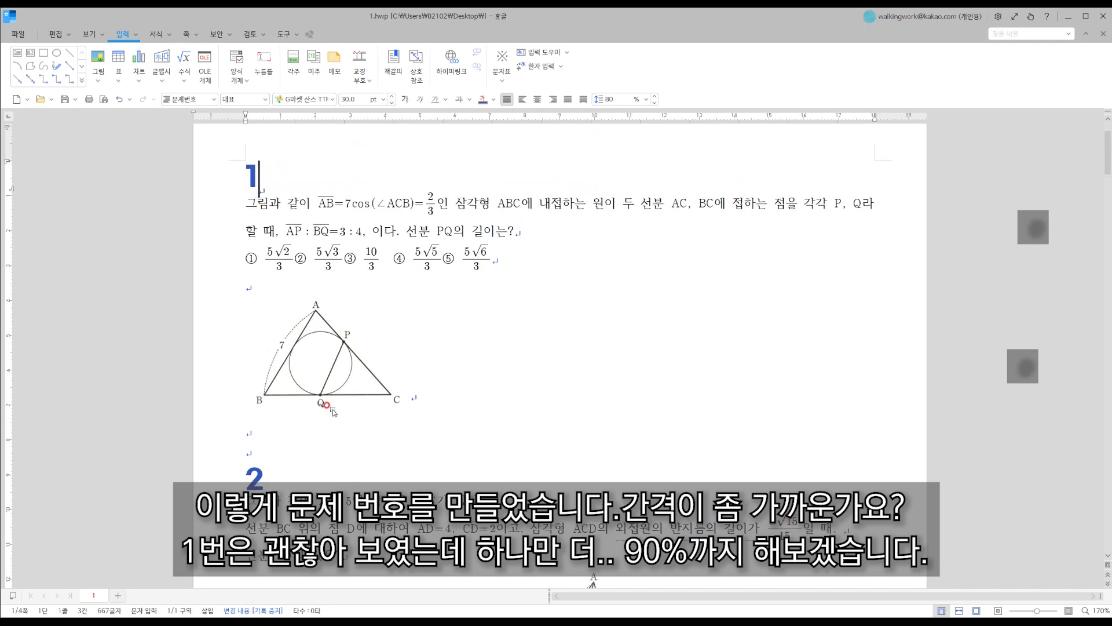
pyautogui.click(603, 99)
pyautogui.press('Return')
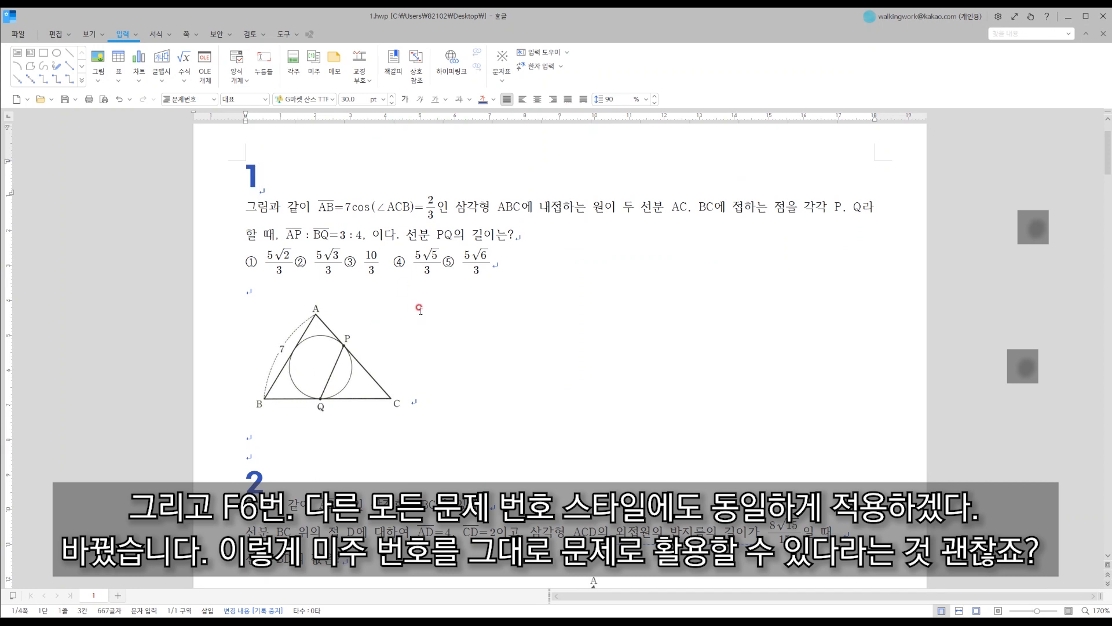
# Update the 문제번호 style to the current formatting of problem 1's number line and check the other problem numbers.
pyautogui.press('F6')
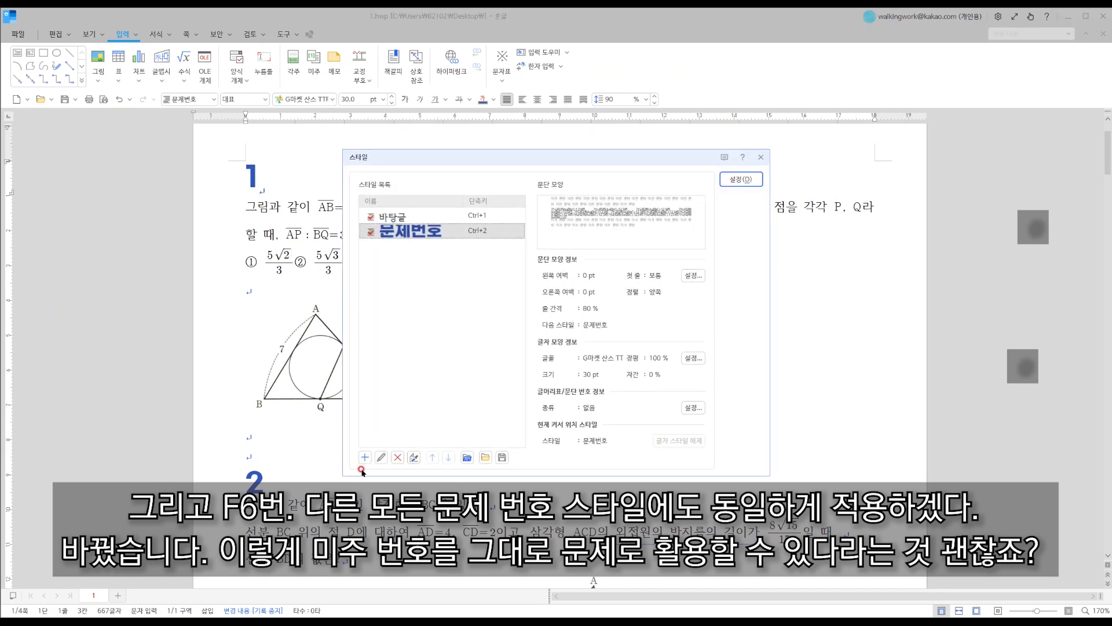
pyautogui.click(414, 458)
pyautogui.click(532, 335)
pyautogui.click(741, 180)
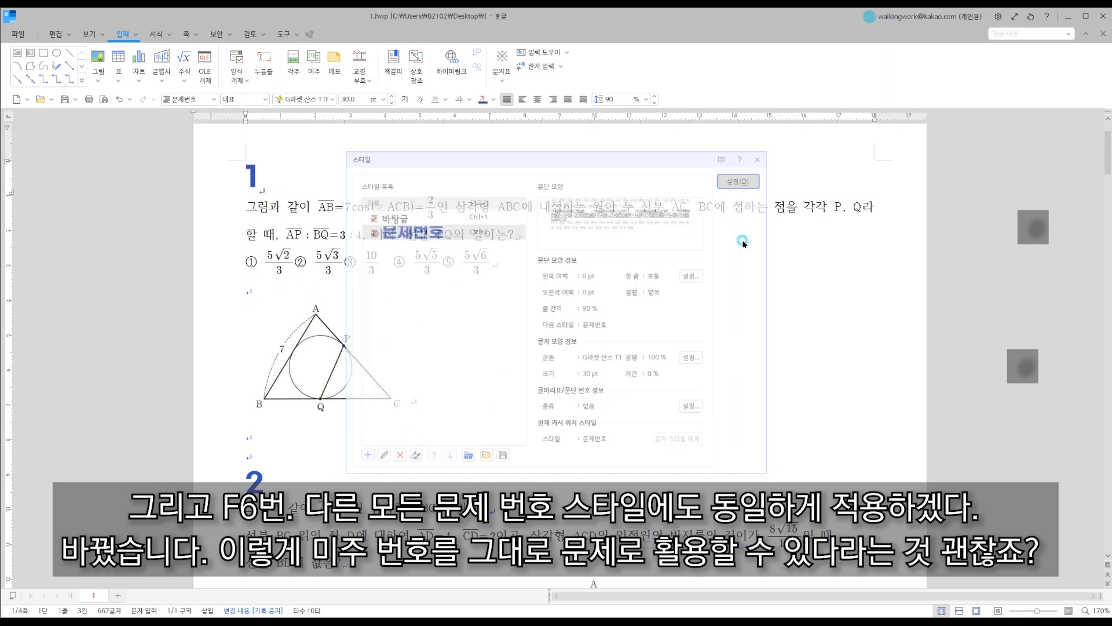
pyautogui.click(533, 340)
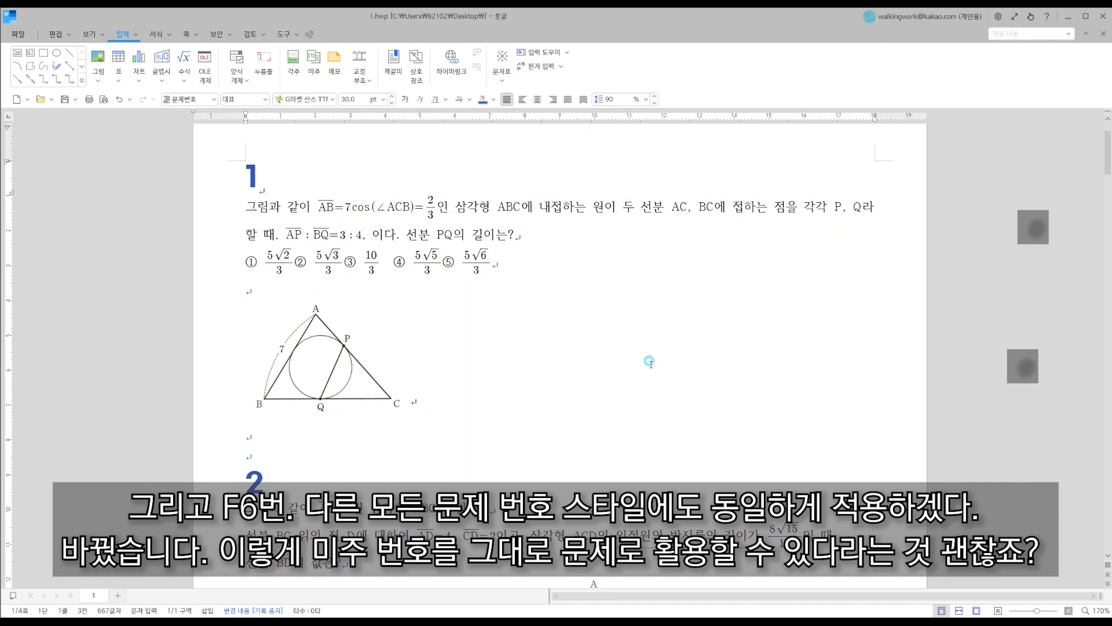
pyautogui.scroll(-10, 647, 360)
pyautogui.click(266, 359)
pyautogui.click(278, 351)
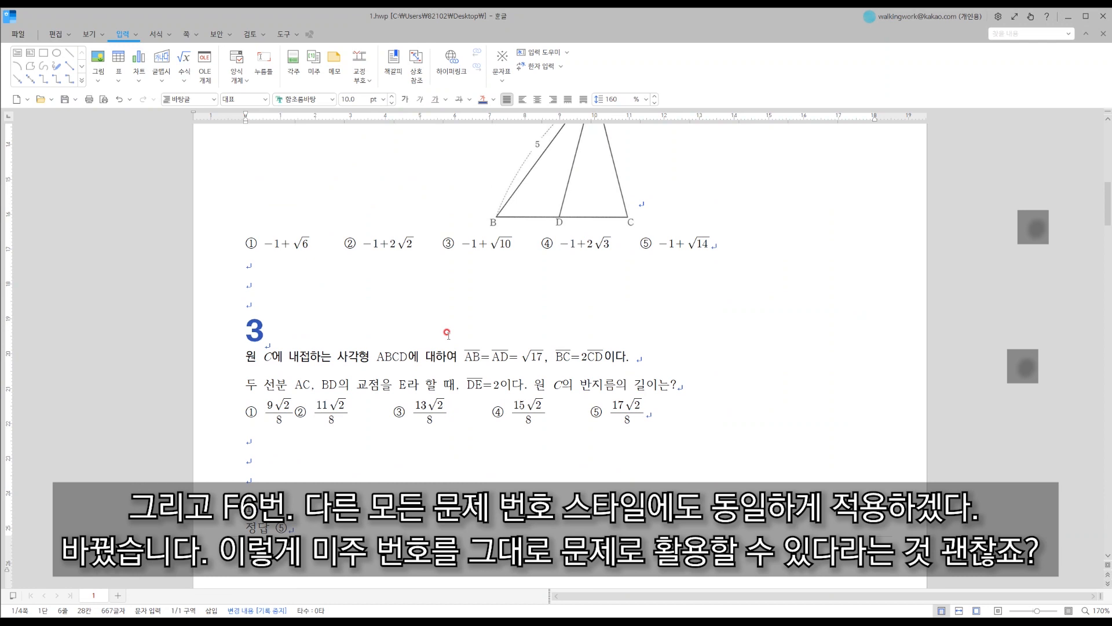
# Change the font of problem 1's question text to KoPubWorld돋움체 Medium.
pyautogui.scroll(5, 447, 334)
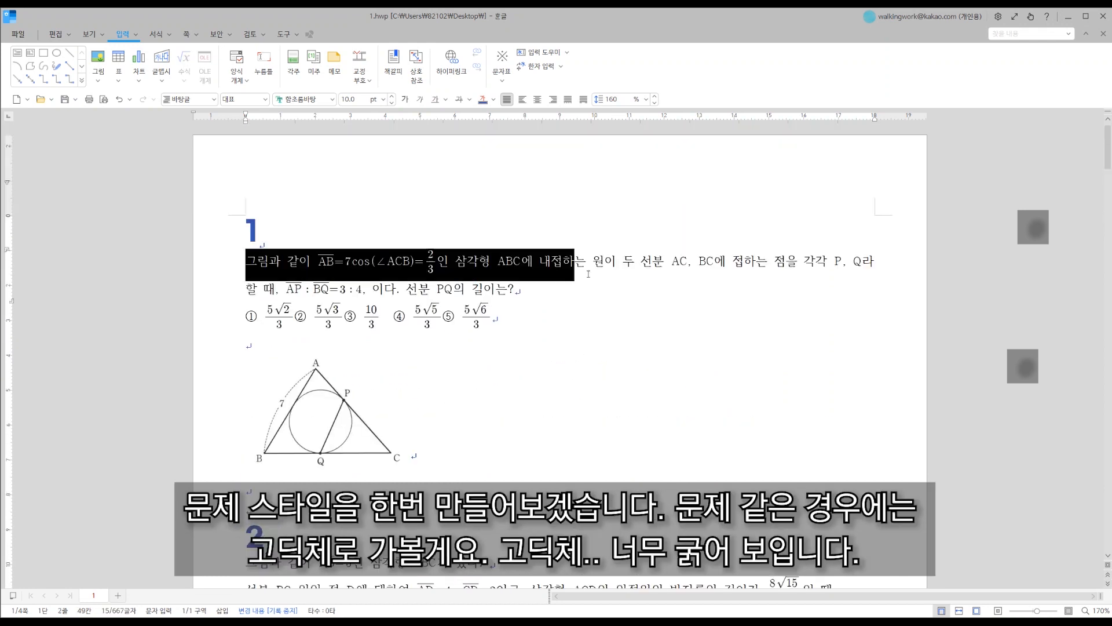
pyautogui.moveTo(429, 262); pyautogui.dragTo(625, 284)
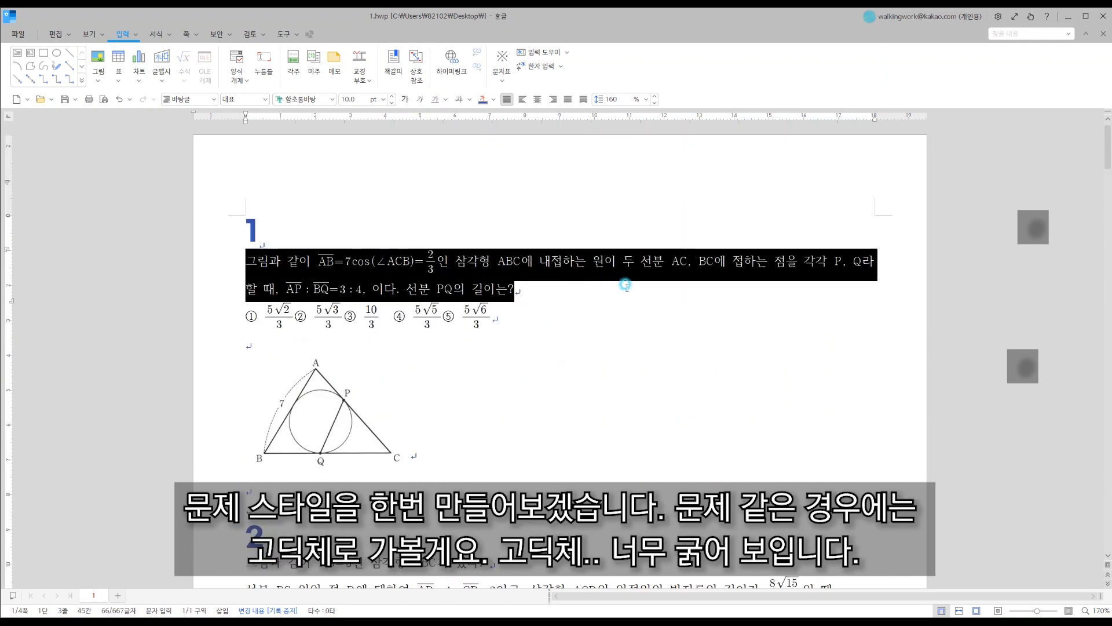
pyautogui.click(332, 99)
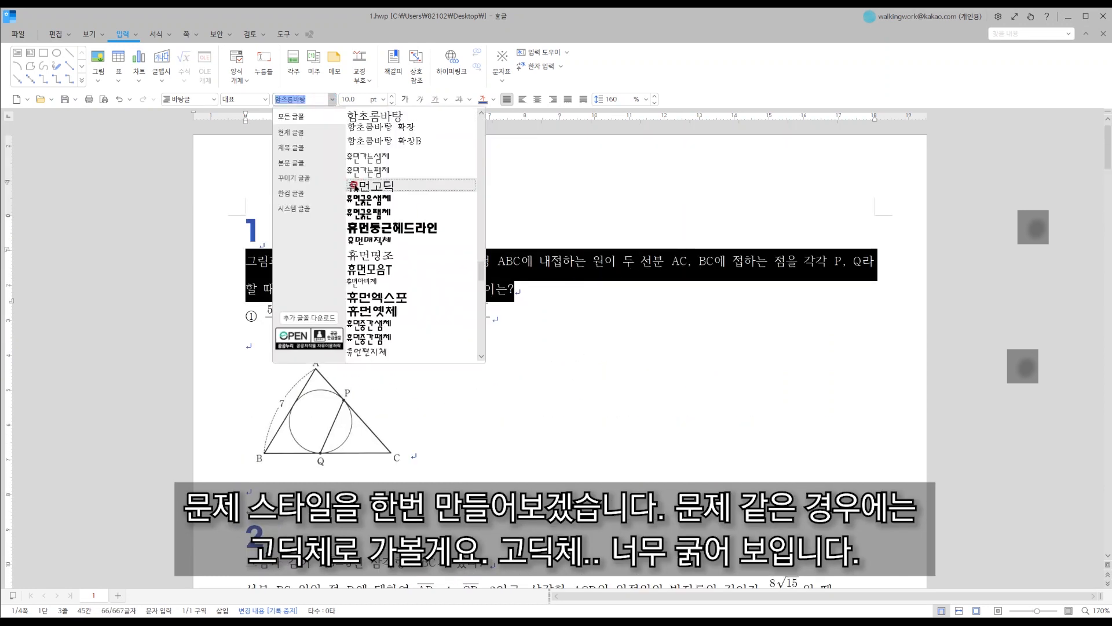
pyautogui.moveTo(481, 269); pyautogui.dragTo(468, 109)
pyautogui.click(432, 131)
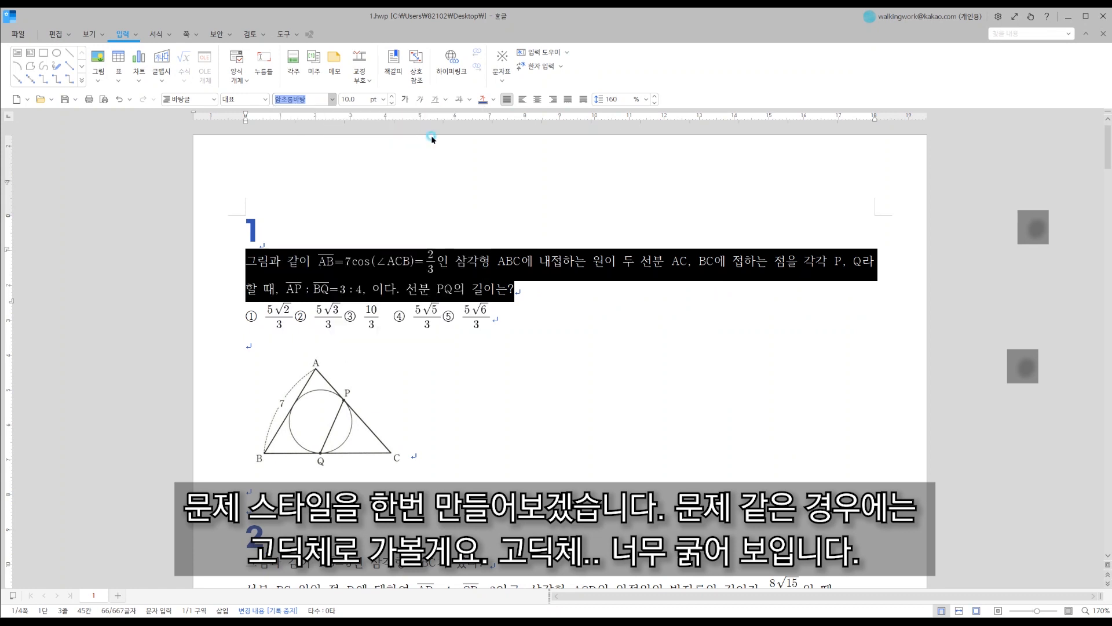
pyautogui.click(337, 102)
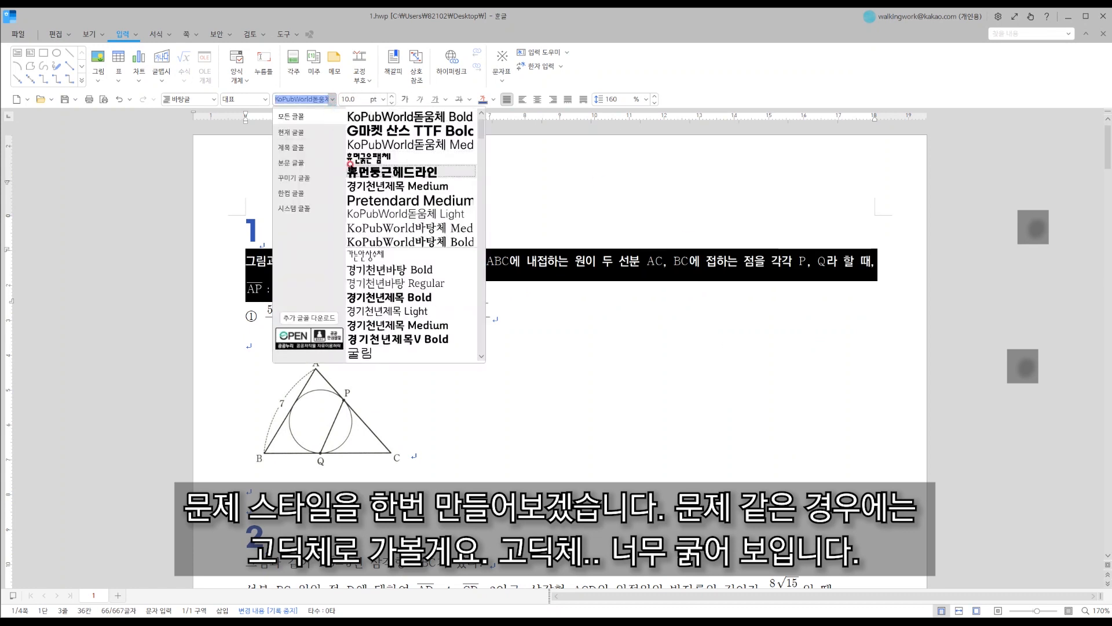
pyautogui.click(376, 145)
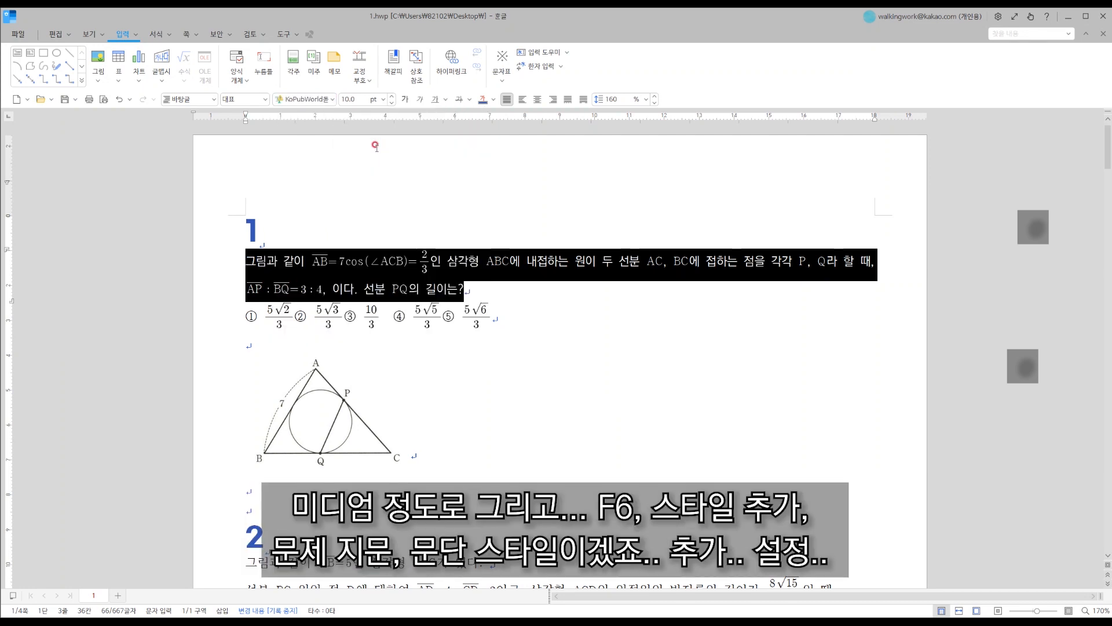
# Add a paragraph style named 문제지문 from problem 1's question text and apply it to that paragraph.
pyautogui.click(595, 284)
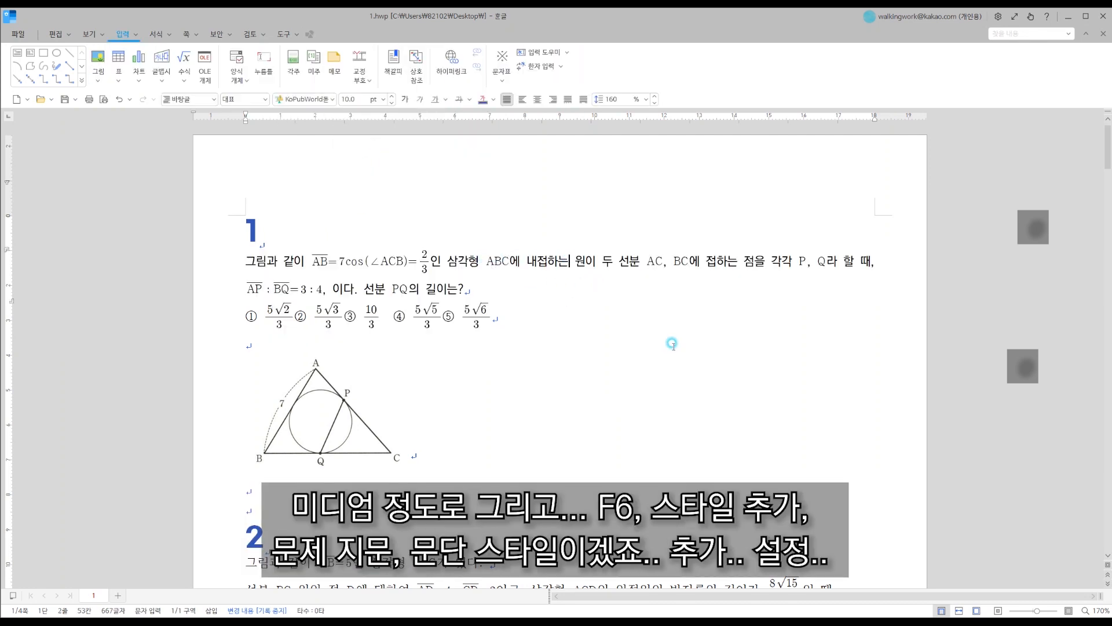
pyautogui.press('F6')
pyautogui.click(365, 459)
pyautogui.click(451, 310)
pyautogui.write('문제지문')
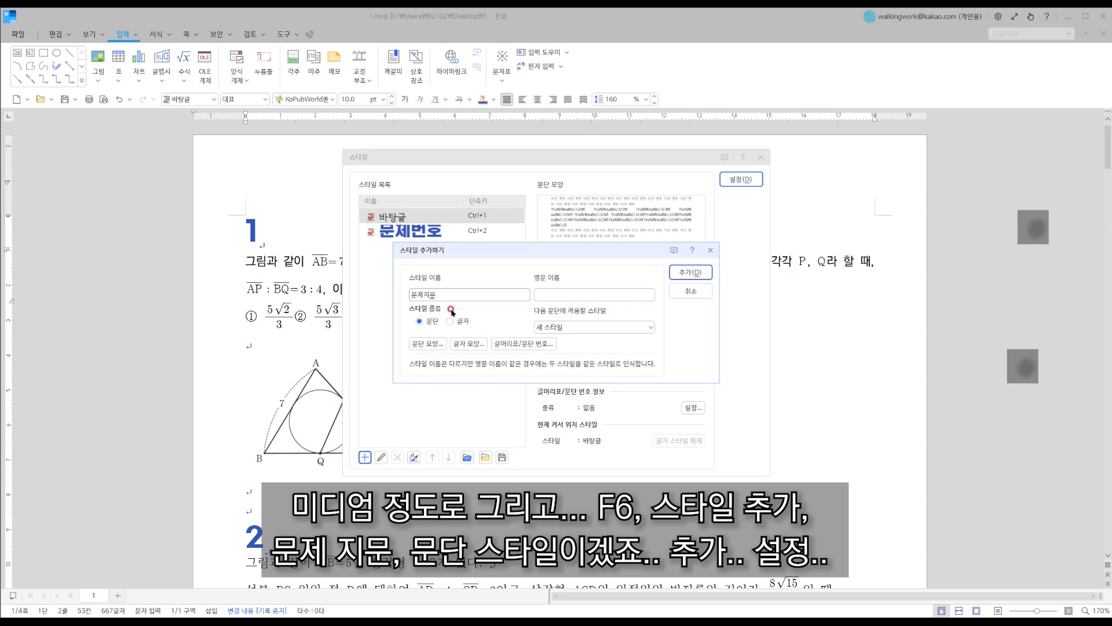
pyautogui.click(612, 288)
pyautogui.click(712, 275)
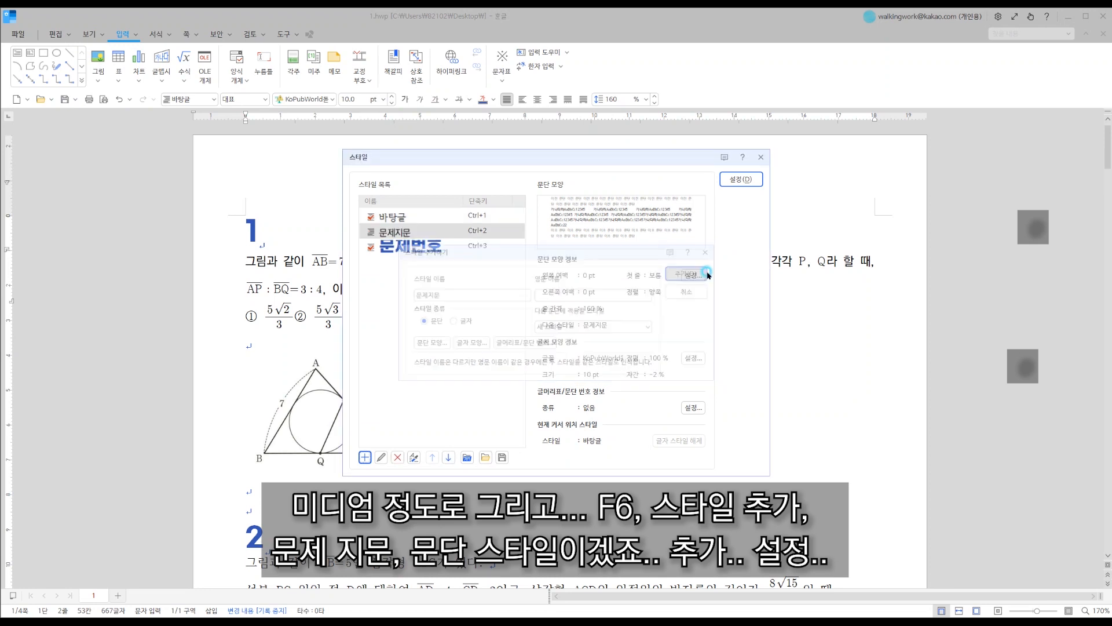
pyautogui.click(742, 177)
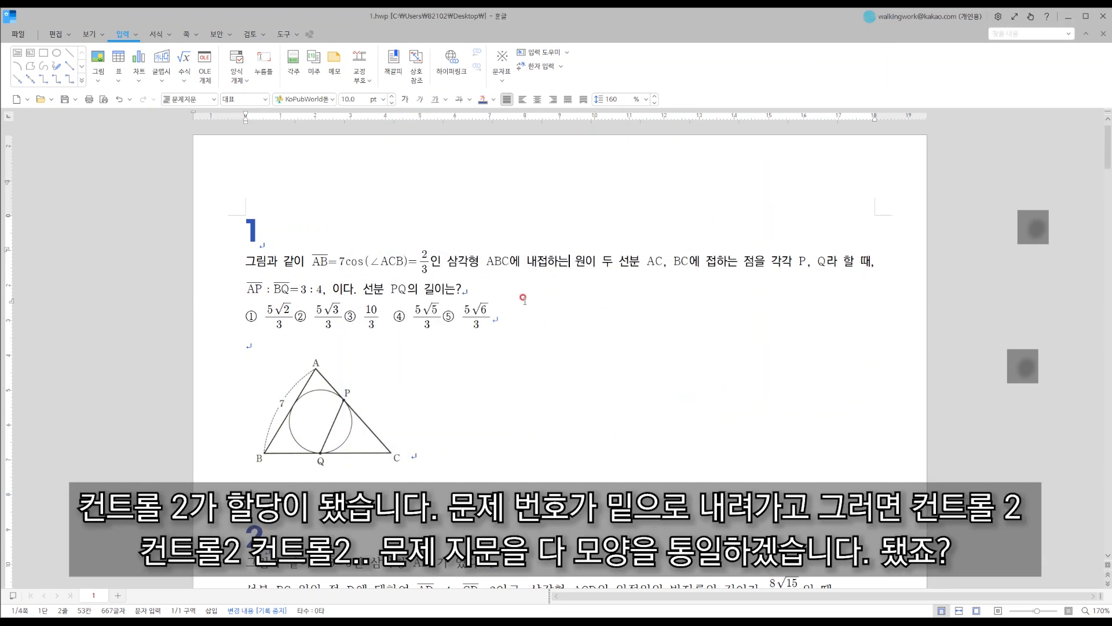
# Check which shortcut the style list assigns to the 문제지문 style.
pyautogui.press('F6')
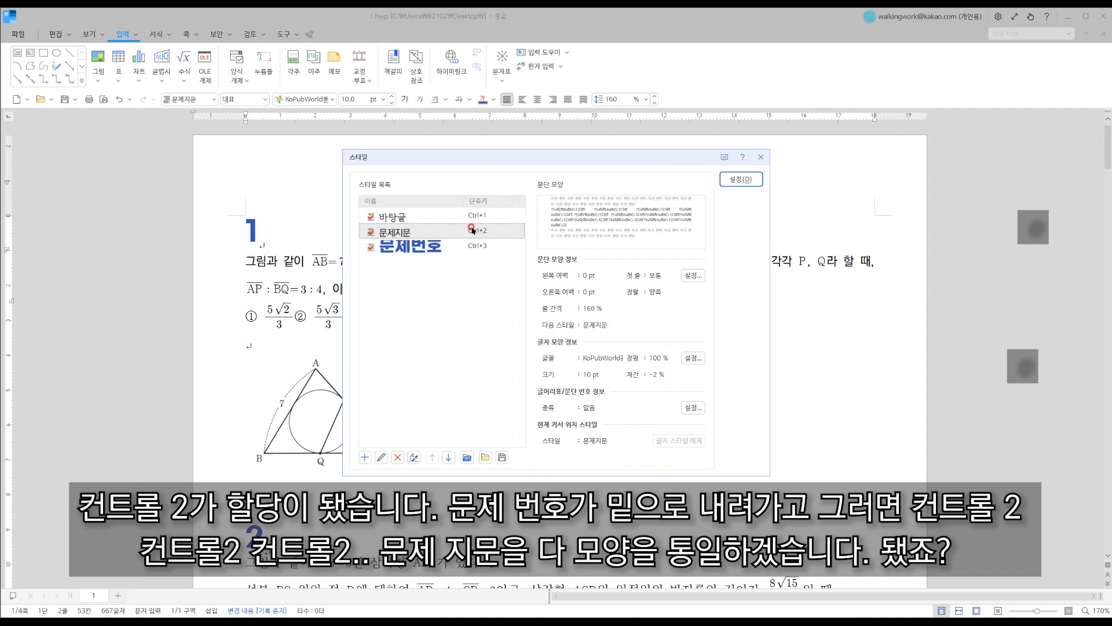
pyautogui.click(741, 179)
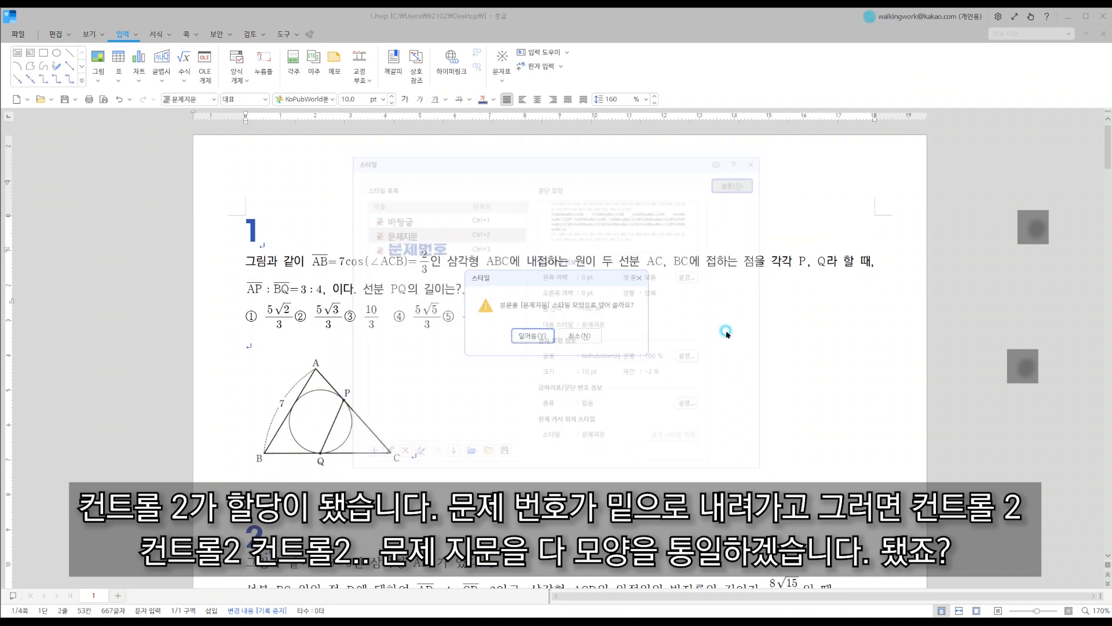
pyautogui.click(532, 335)
# Apply the 문제지문 style to all three lines of problem 2's question text.
pyautogui.scroll(-5, 458, 308)
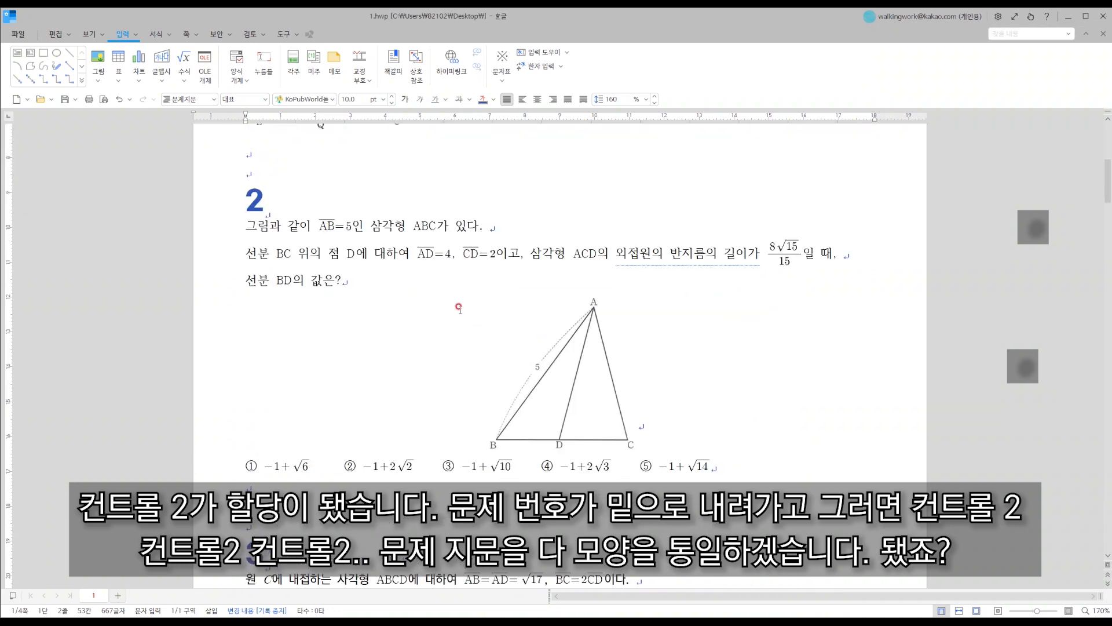
pyautogui.click(379, 221)
pyautogui.hotkey('ctrl', '2')
pyautogui.click(303, 253)
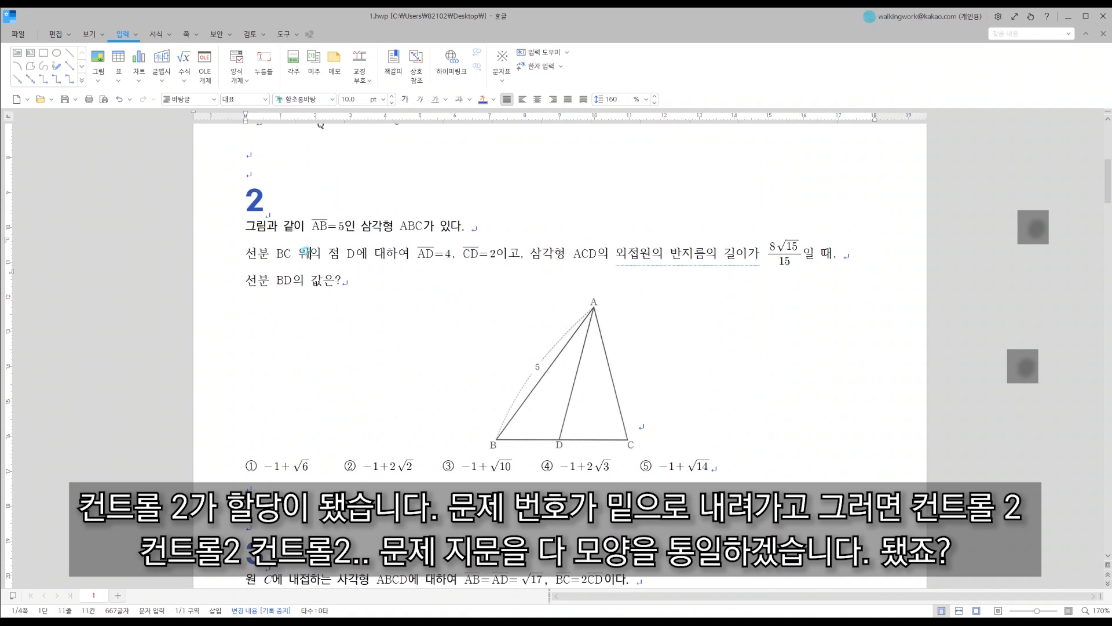
pyautogui.hotkey('ctrl', '2')
pyautogui.click(255, 280)
pyautogui.hotkey('ctrl', '2')
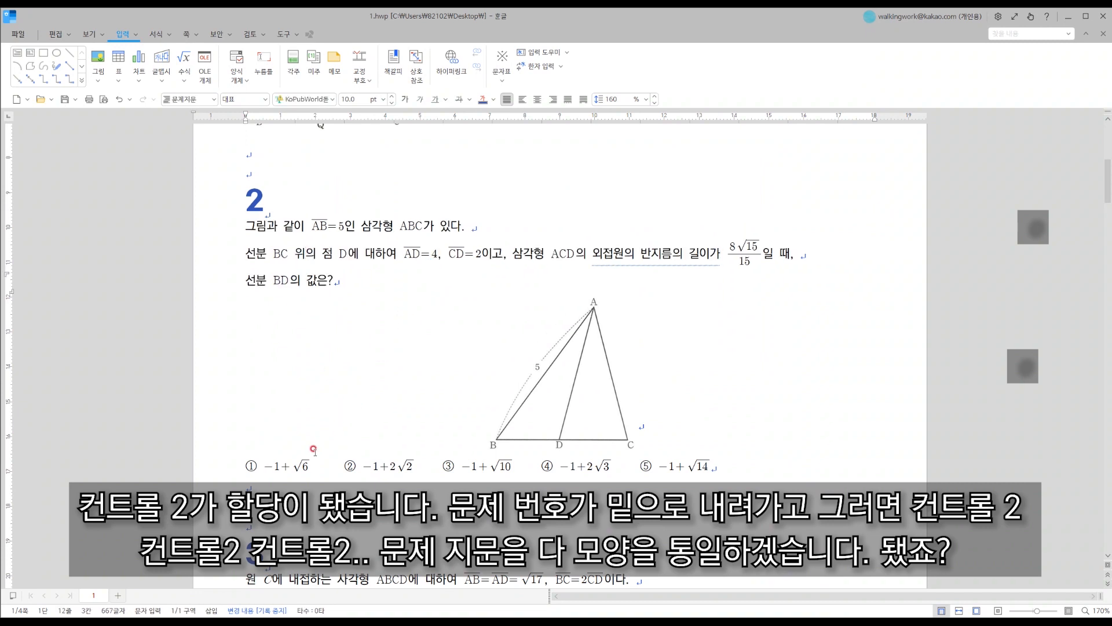
# Apply the 문제지문 style to both lines of problem 3's question text.
pyautogui.scroll(-5, 313, 449)
pyautogui.click(316, 354)
pyautogui.hotkey('ctrl', '2')
pyautogui.click(361, 387)
pyautogui.hotkey('ctrl', '2')
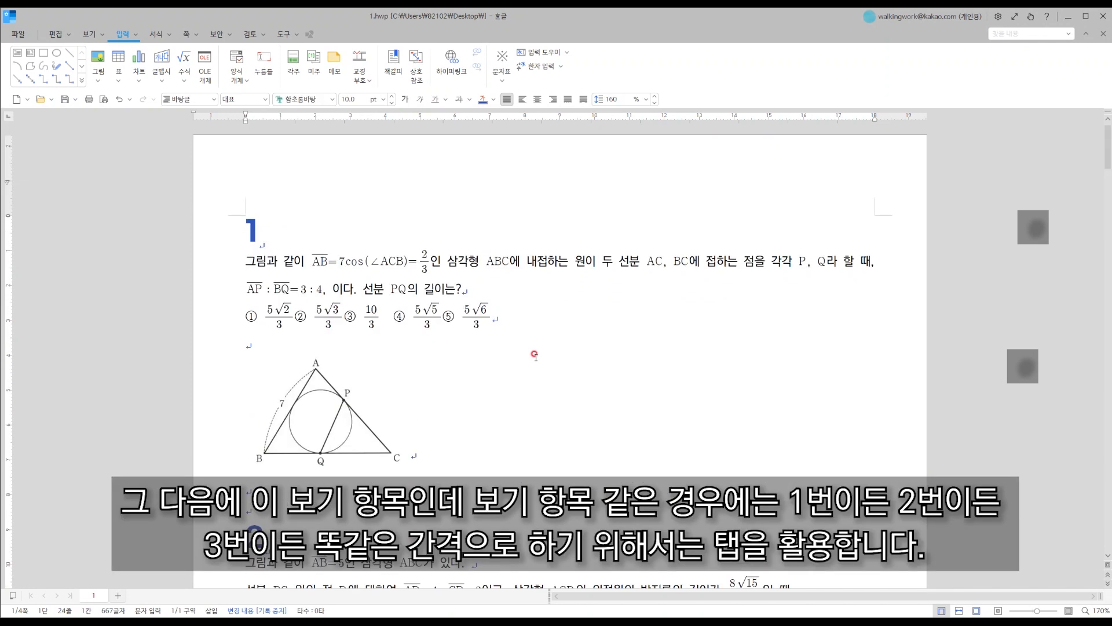
# Compare the spacing of the answer choices in problems 1, 2 and 3.
pyautogui.moveTo(534, 355); pyautogui.dragTo(211, 318)
pyautogui.click(584, 360)
pyautogui.scroll(-6, 584, 360)
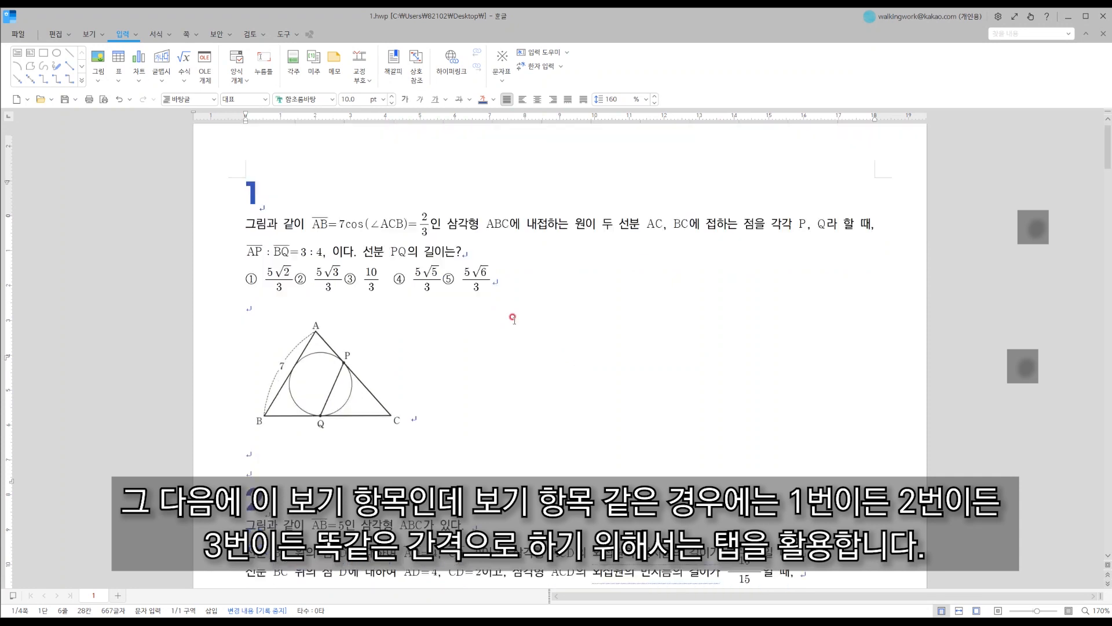
pyautogui.scroll(-5, 584, 360)
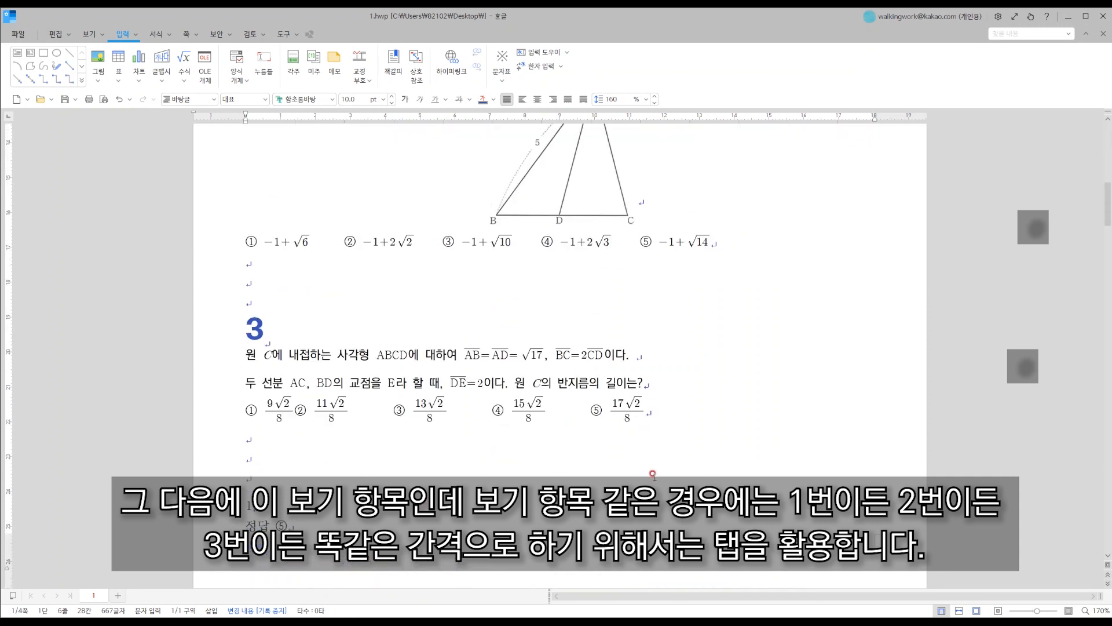
pyautogui.scroll(11, 653, 475)
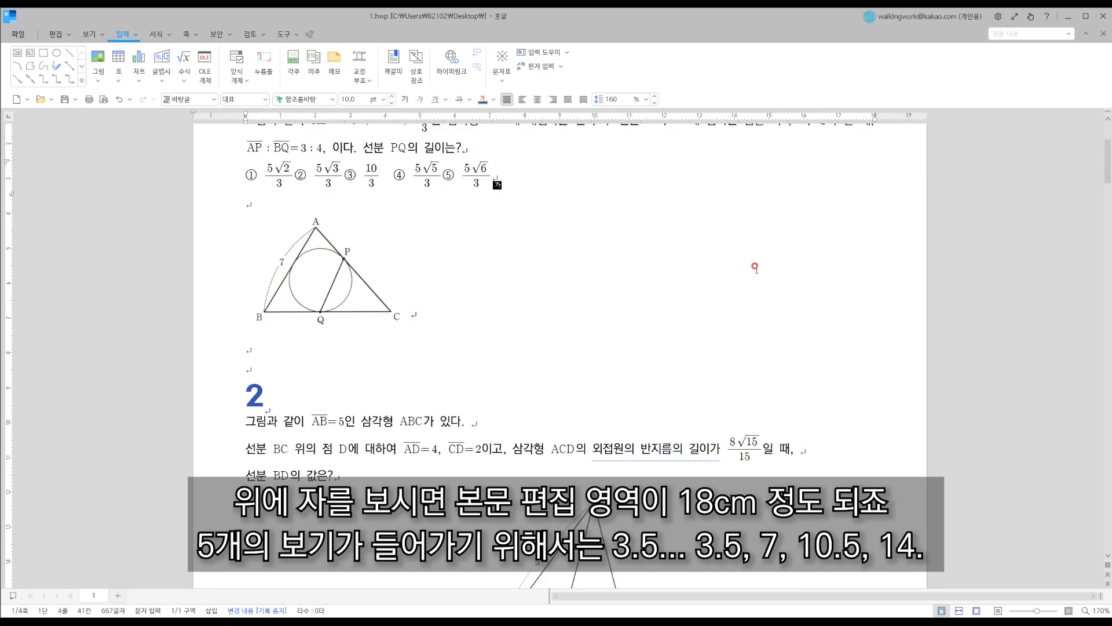
# Set tab stops at 3.5, 7, 10.5 and 14 cm for problem 1's line of answer choices.
pyautogui.click(367, 116)
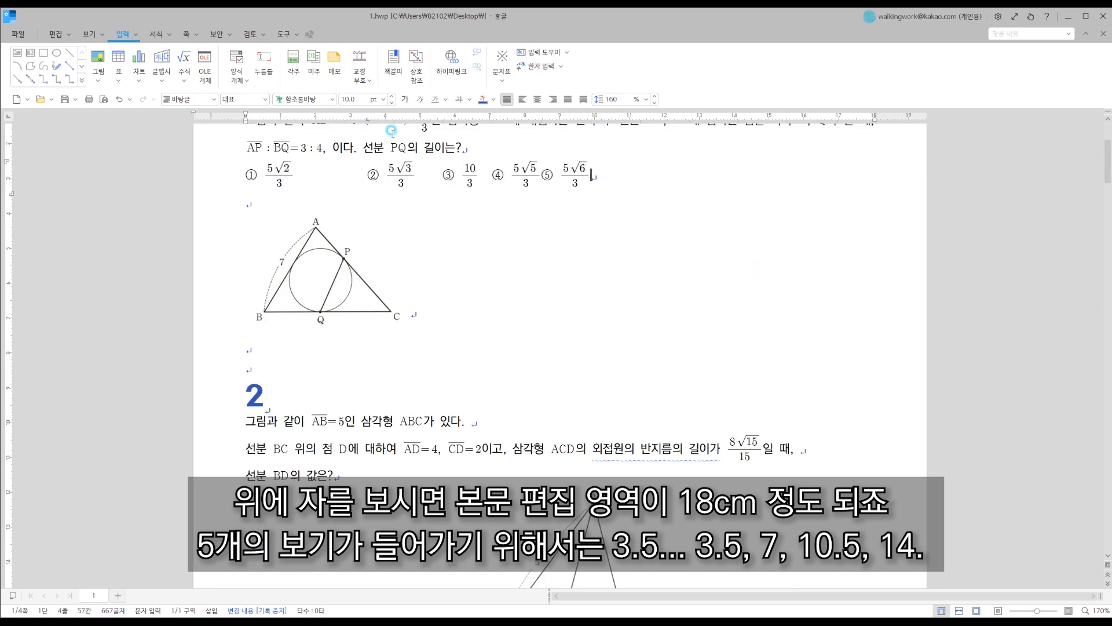
pyautogui.click(490, 116)
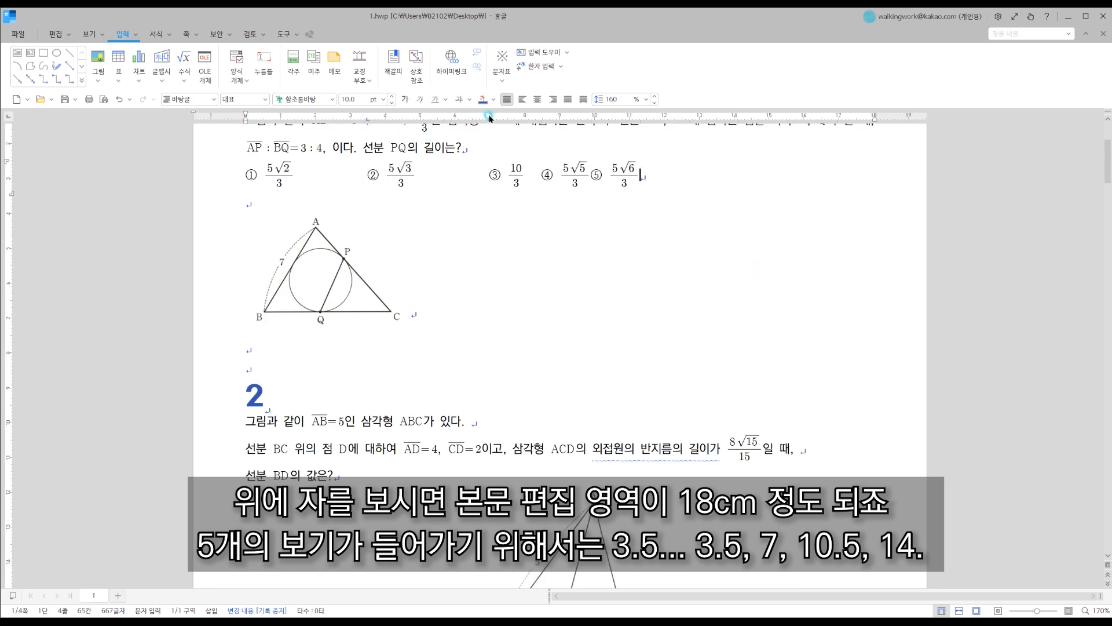
pyautogui.click(611, 118)
pyautogui.click(736, 119)
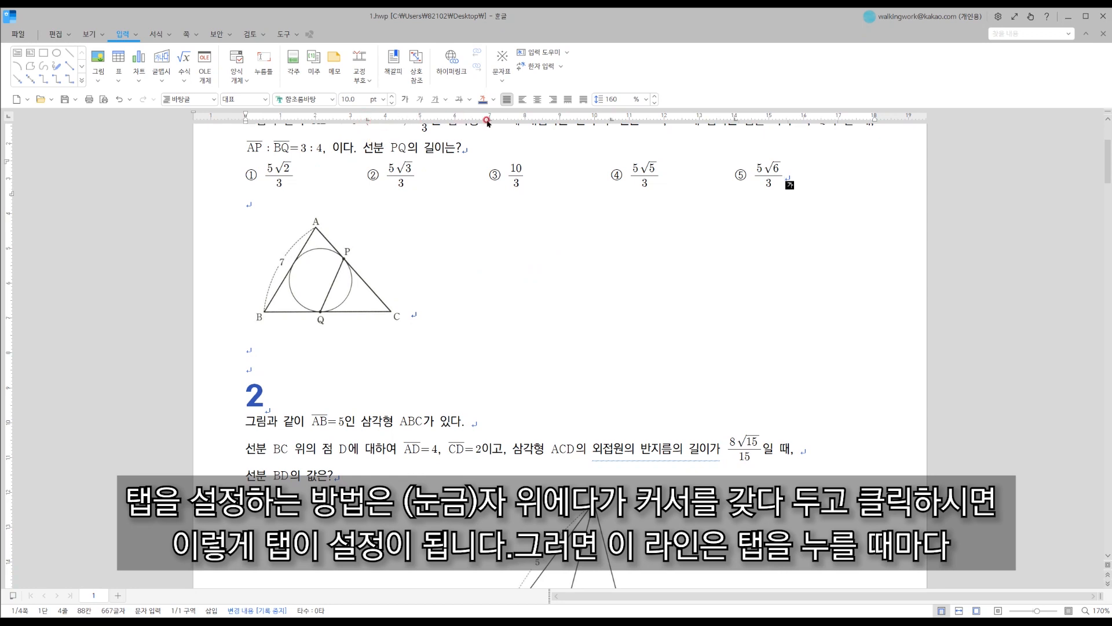
pyautogui.click(810, 167)
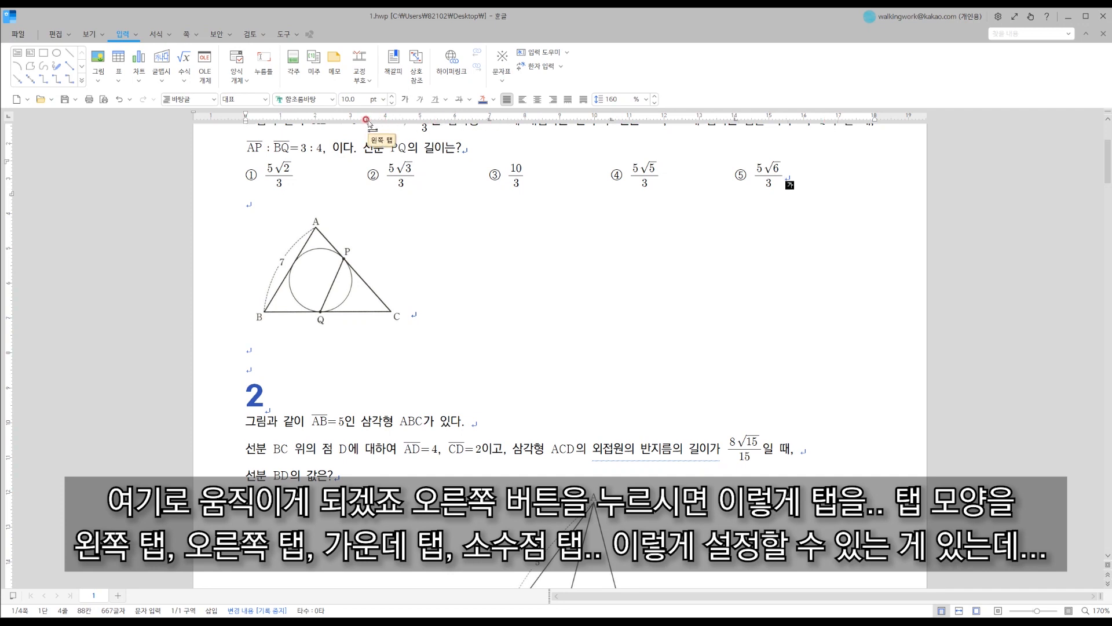
# Remove the 3.5 cm tab stop from problem 1's answer choices, view the available tab types, and restore the stop.
pyautogui.moveTo(366, 120); pyautogui.dragTo(377, 134)
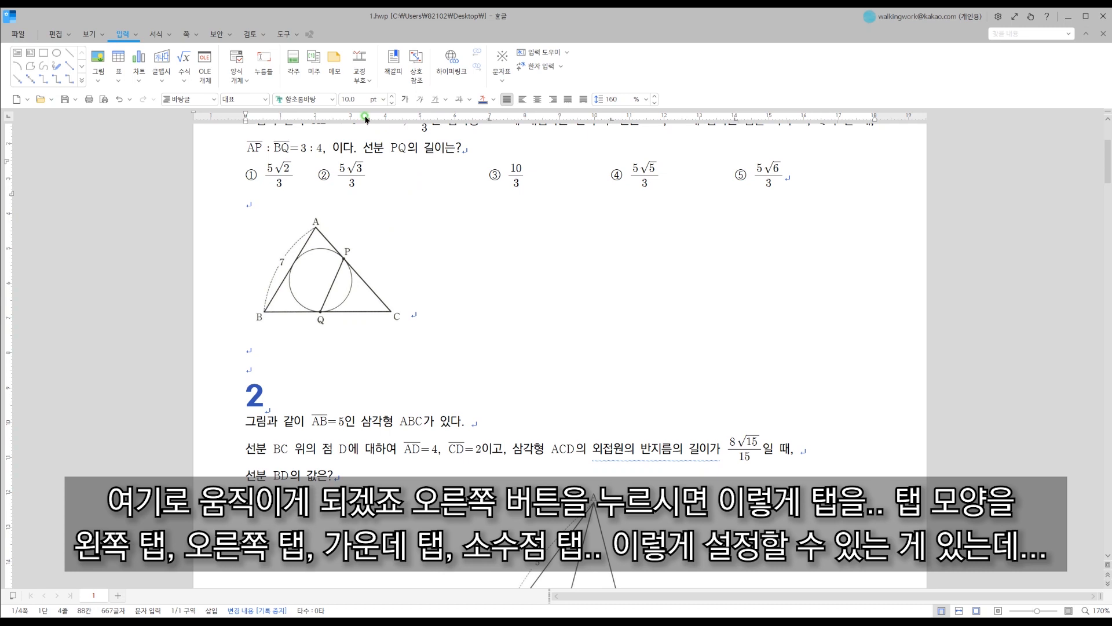
pyautogui.rightClick(367, 120)
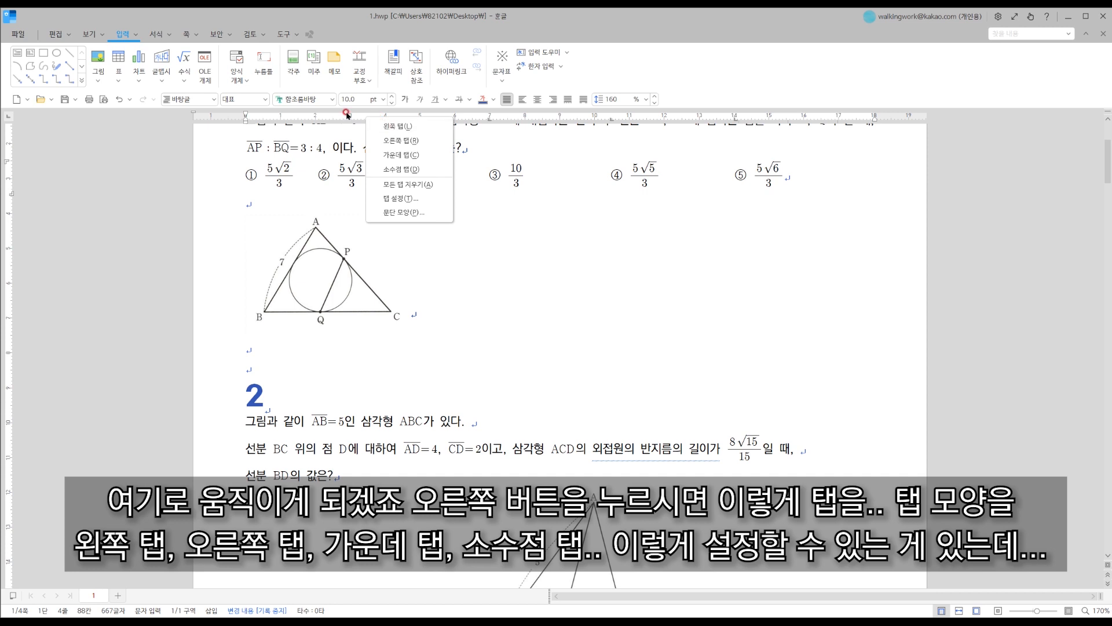
pyautogui.click(371, 115)
pyautogui.moveTo(372, 115); pyautogui.dragTo(370, 135)
# Create a paragraph style named 보기문항 from problem 1's answer line and apply it to that line.
pyautogui.moveTo(786, 174); pyautogui.dragTo(192, 176)
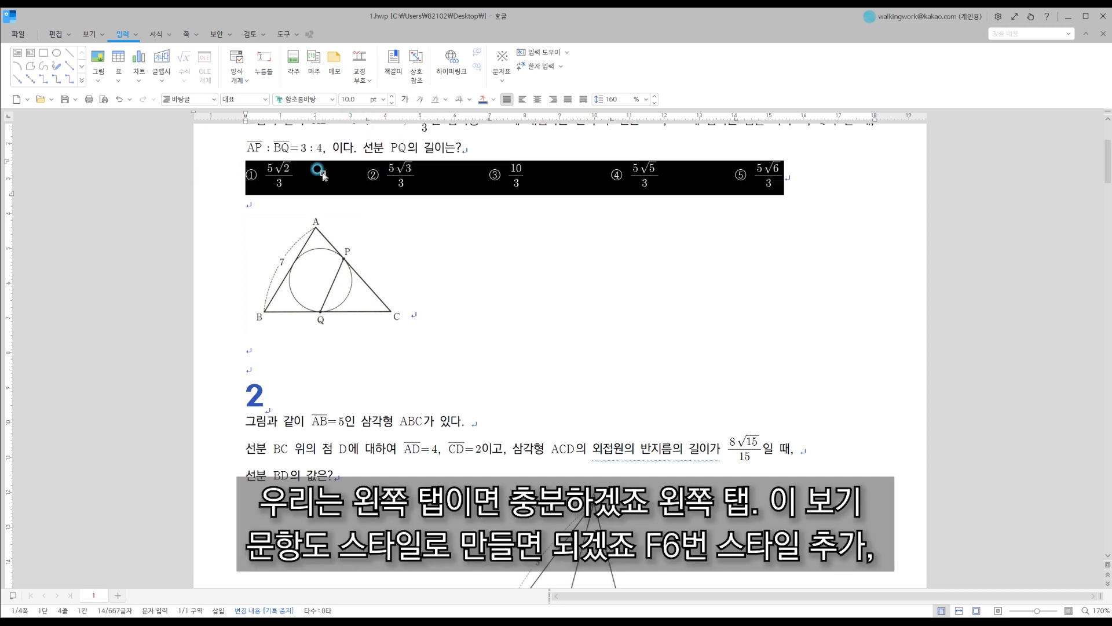
pyautogui.click(823, 171)
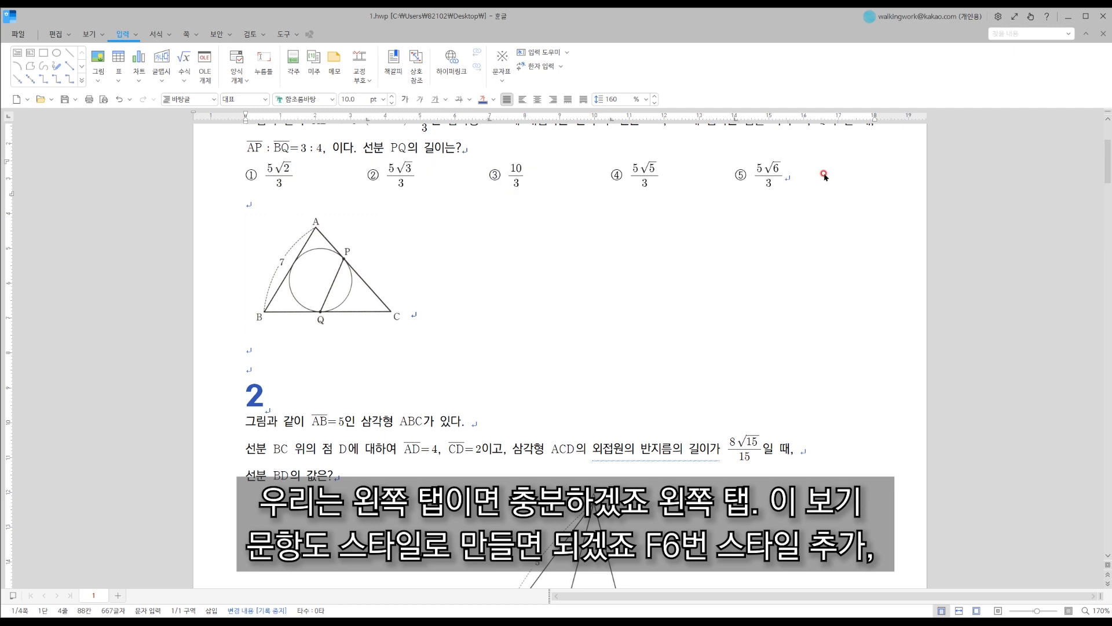
pyautogui.press('F6')
pyautogui.click(364, 457)
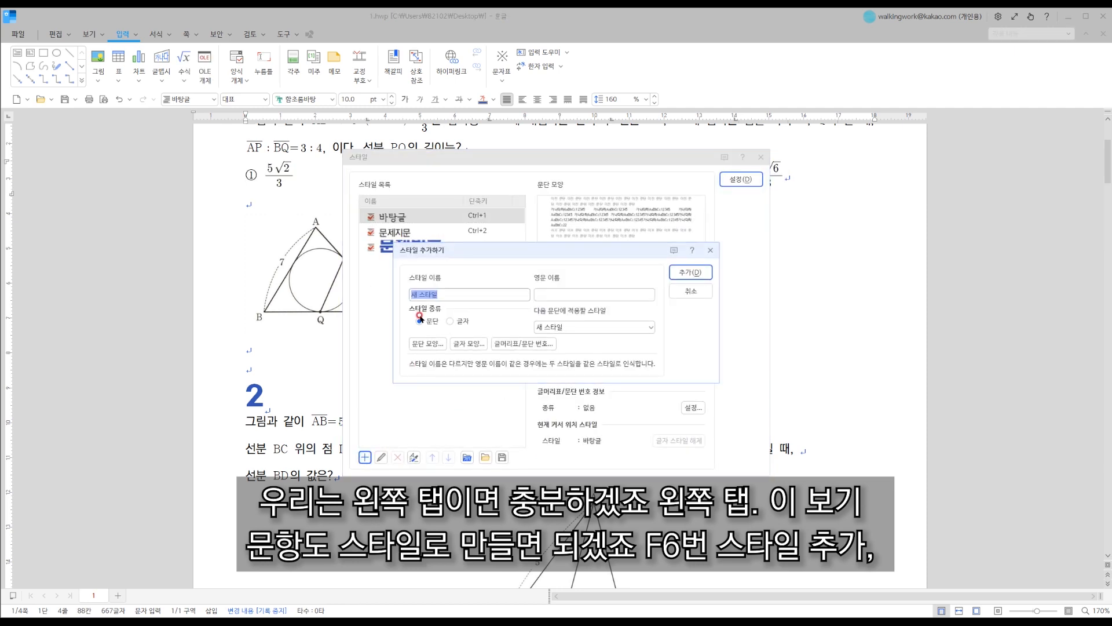
pyautogui.click(458, 288)
pyautogui.write('ㅂ')
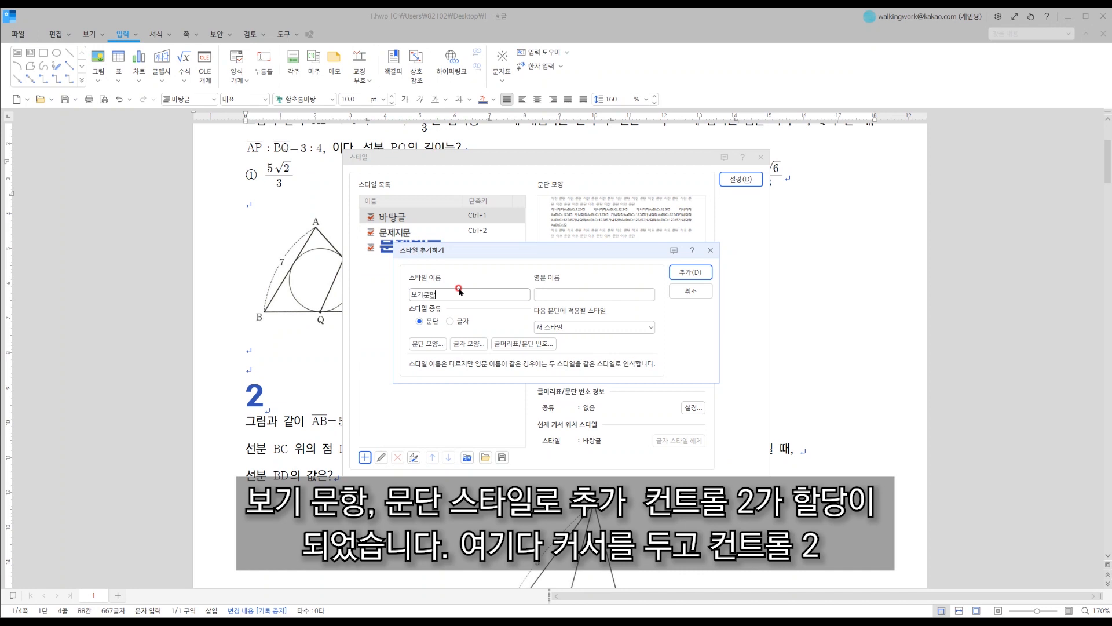
pyautogui.write('기문항')
pyautogui.click(672, 273)
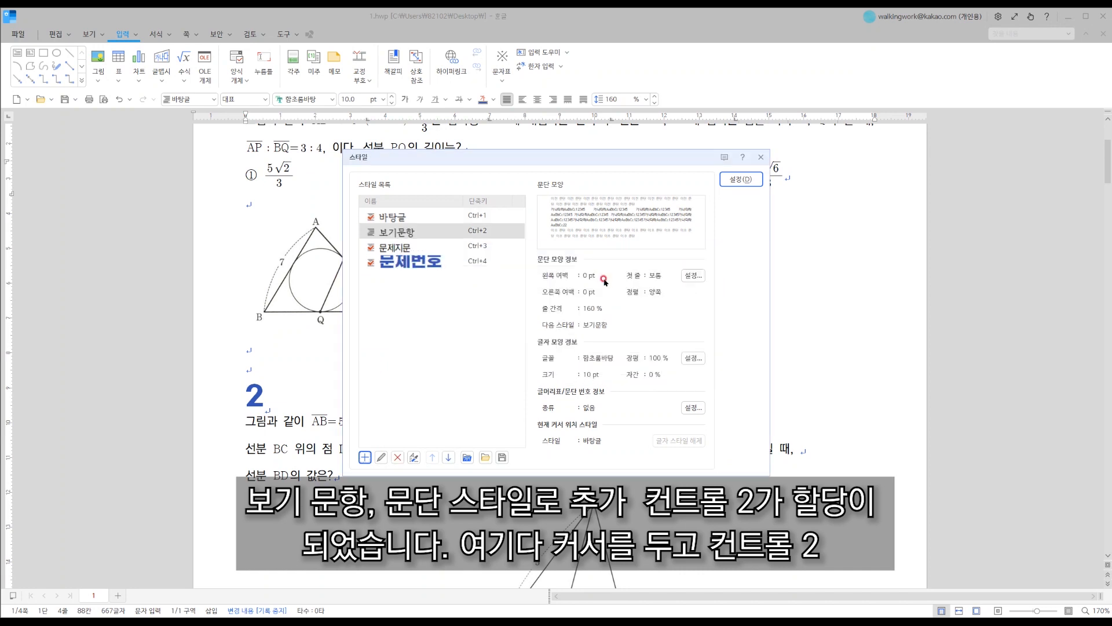
pyautogui.click(745, 179)
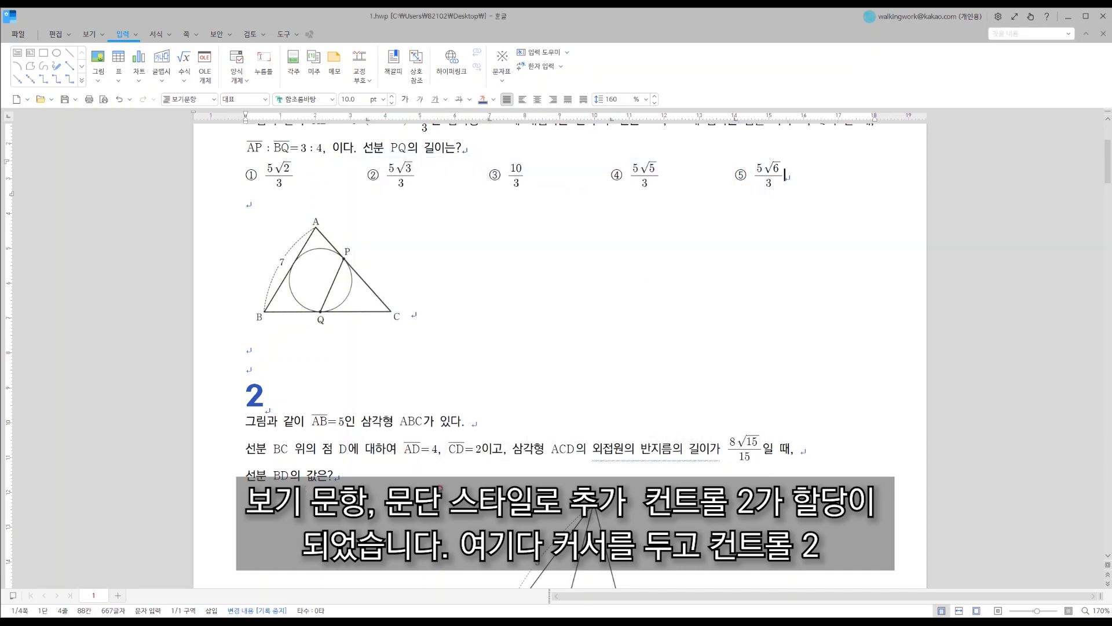
# Apply the 보기문항 style to problem 2's answer choices and check the tab gap between choices ① and ②.
pyautogui.scroll(-5, 531, 456)
pyautogui.click(763, 380)
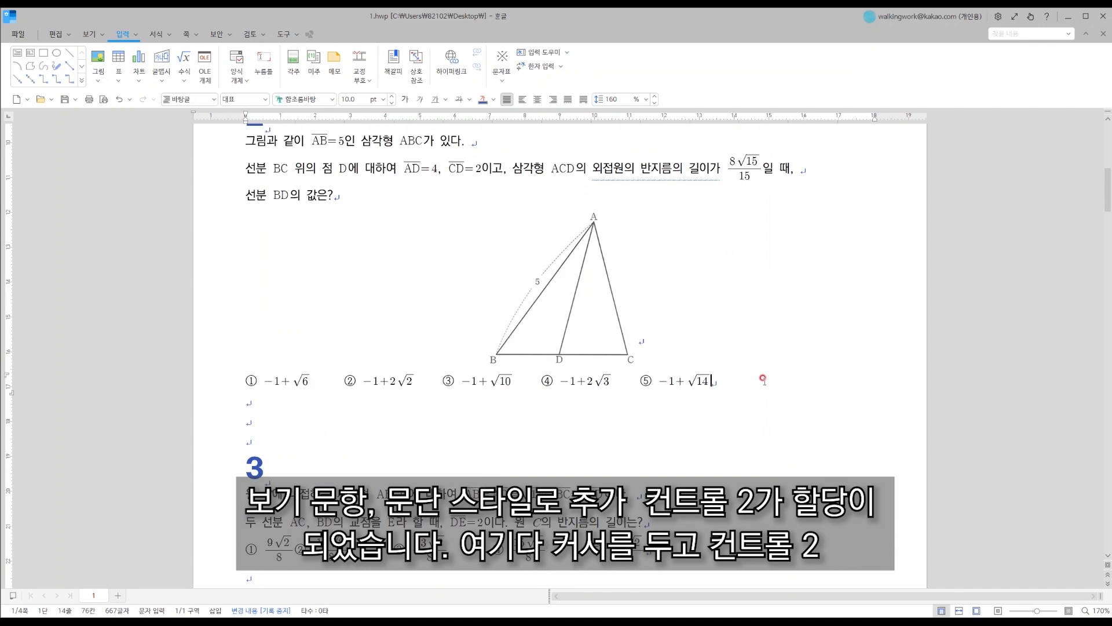
pyautogui.hotkey('ctrl', '2')
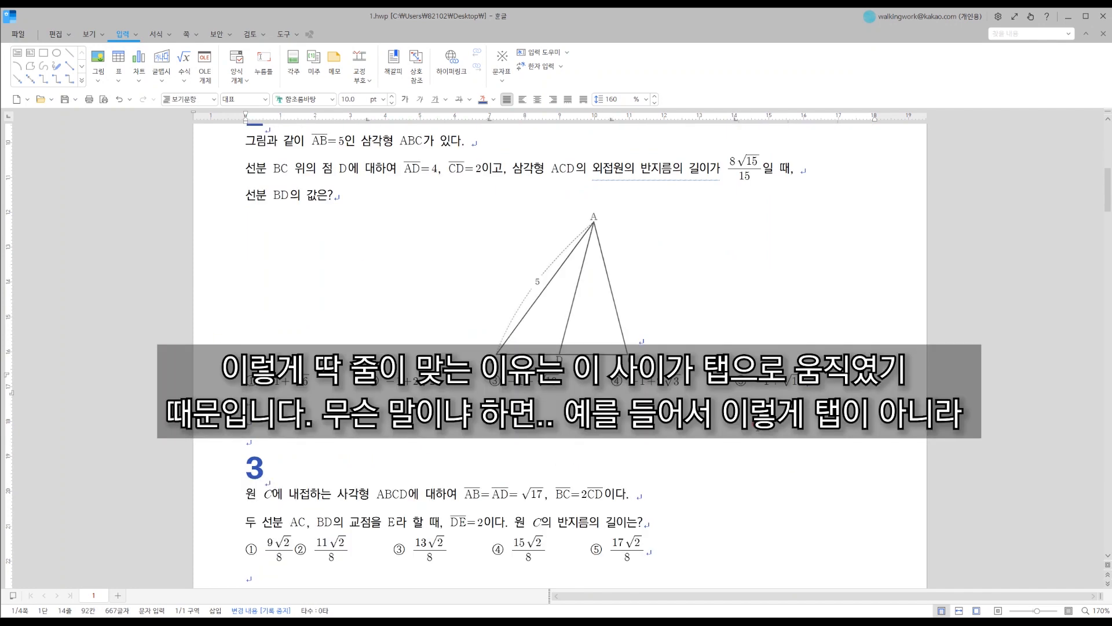
pyautogui.scroll(1, 367, 275)
pyautogui.scroll(-2, 368, 275)
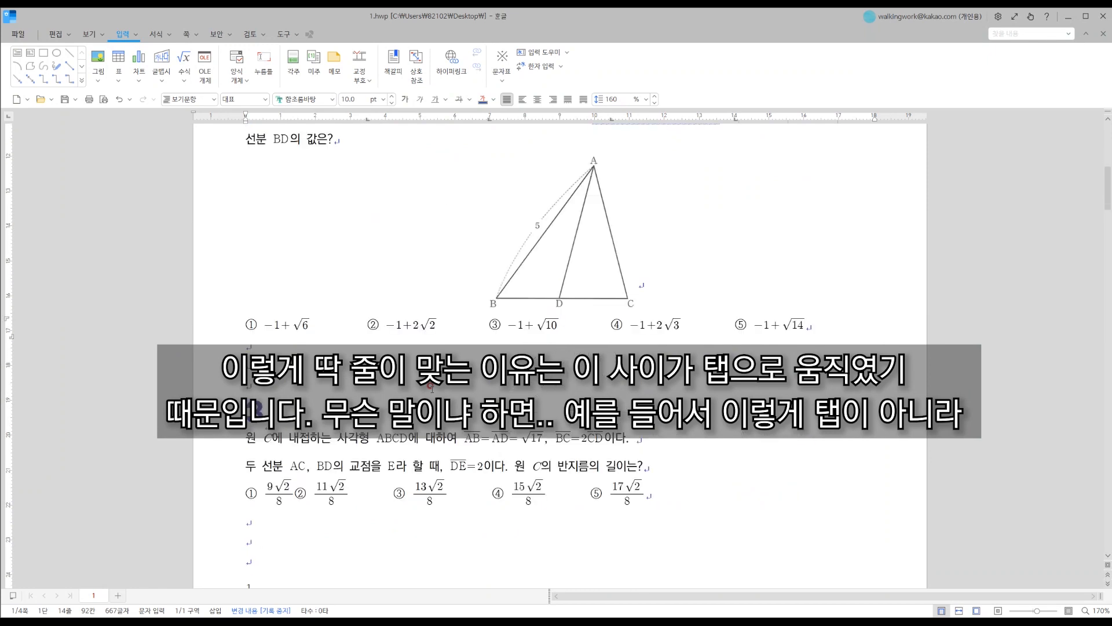
pyautogui.click(354, 325)
pyautogui.moveTo(354, 328); pyautogui.dragTo(330, 330)
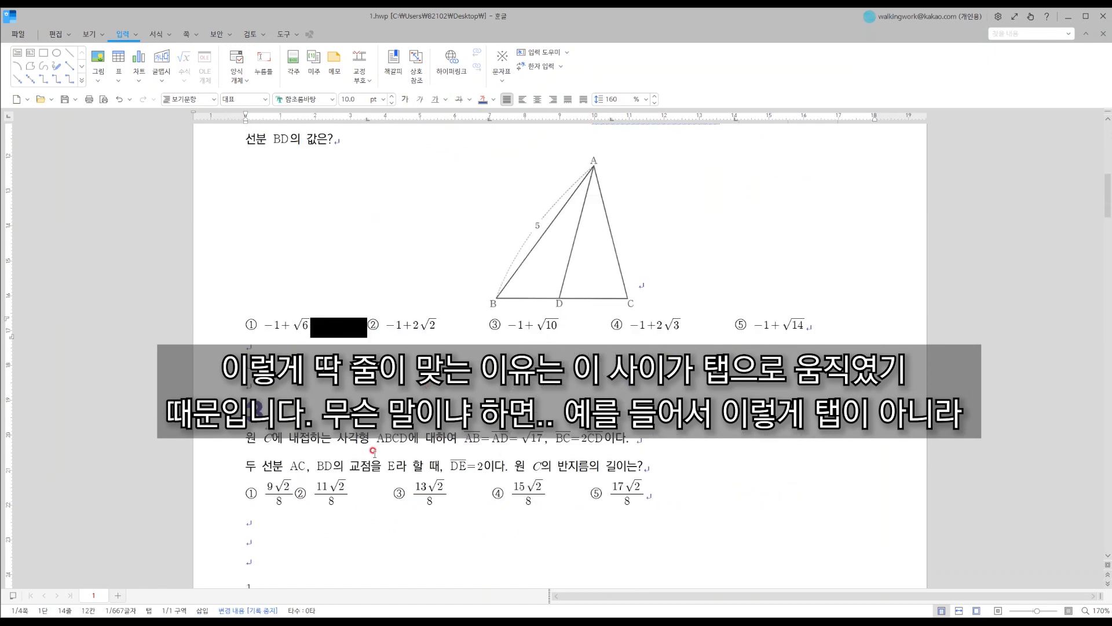
# Try to even out the gaps between problem 3's answer choices using spaces.
pyautogui.click(320, 494)
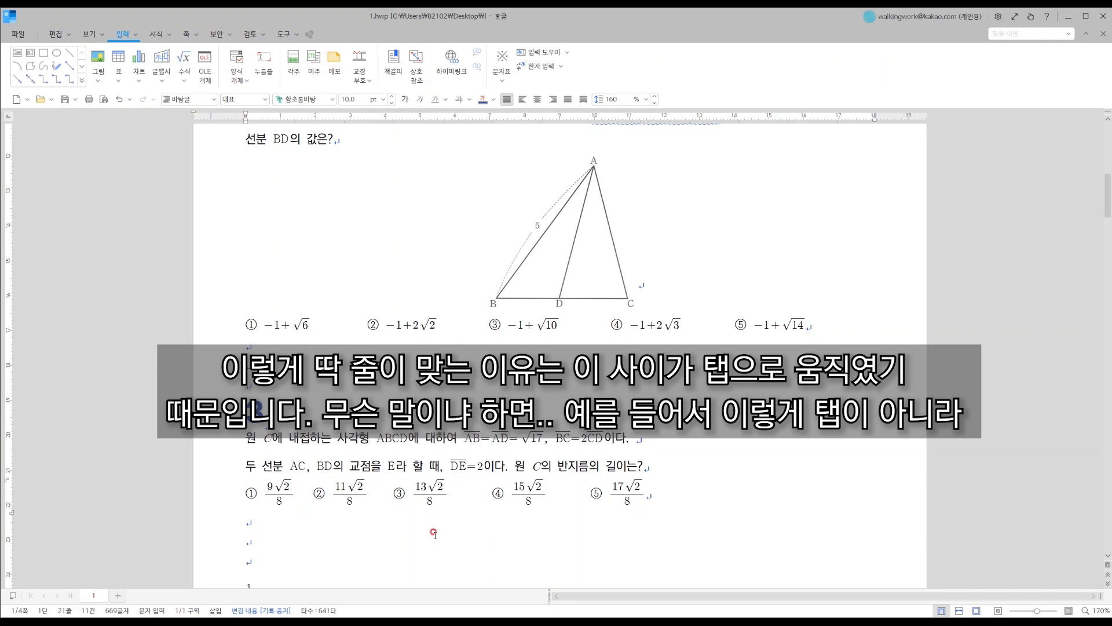
pyautogui.click(391, 493)
pyautogui.press('BackSpace')
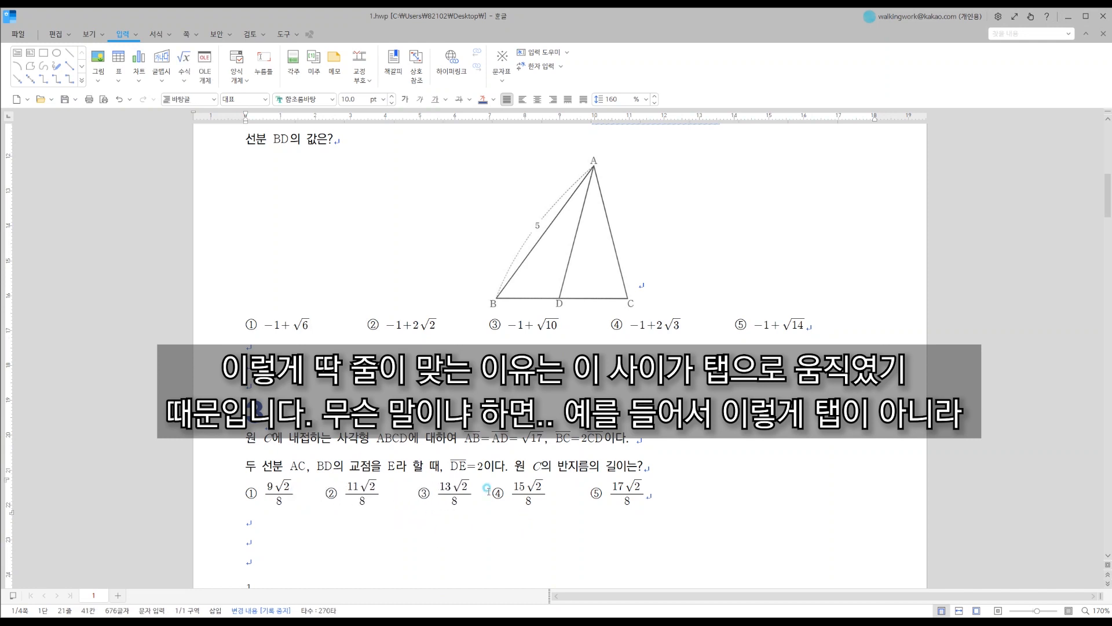
pyautogui.moveTo(488, 493); pyautogui.dragTo(467, 494)
pyautogui.press('BackSpace')
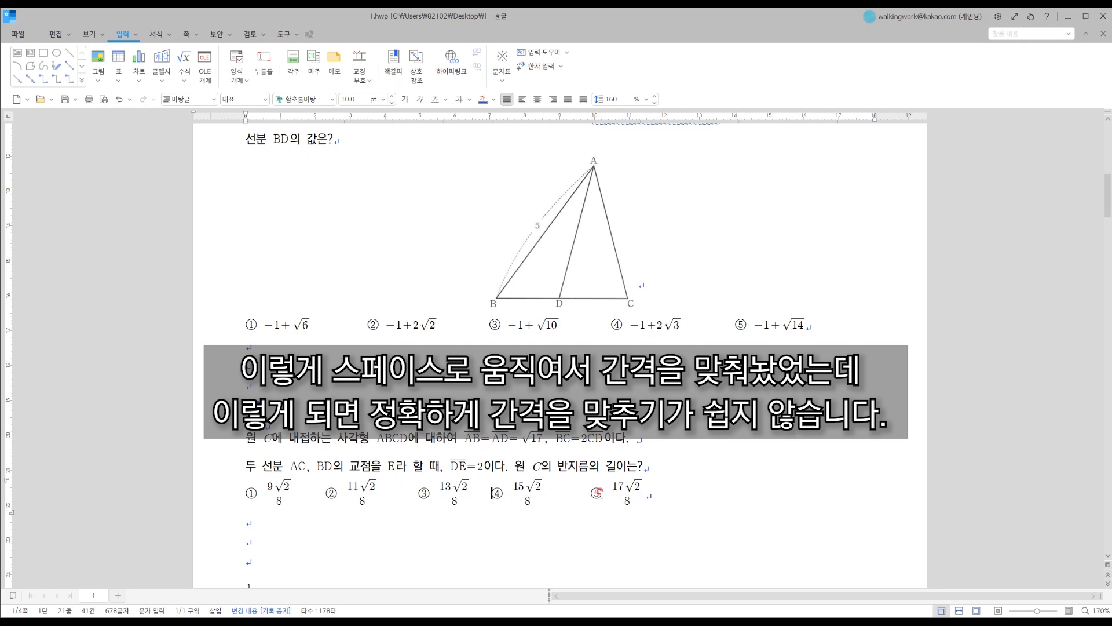
pyautogui.moveTo(591, 493); pyautogui.dragTo(545, 493)
pyautogui.press('BackSpace')
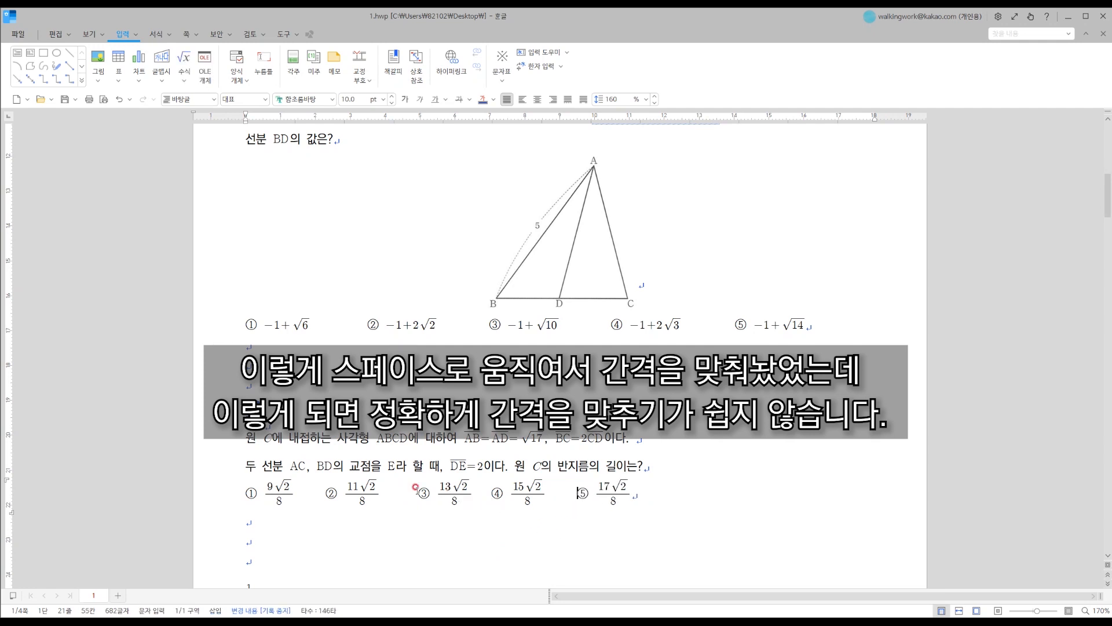
pyautogui.moveTo(412, 490); pyautogui.dragTo(298, 493)
pyautogui.press('BackSpace')
pyautogui.press('BackSpace')
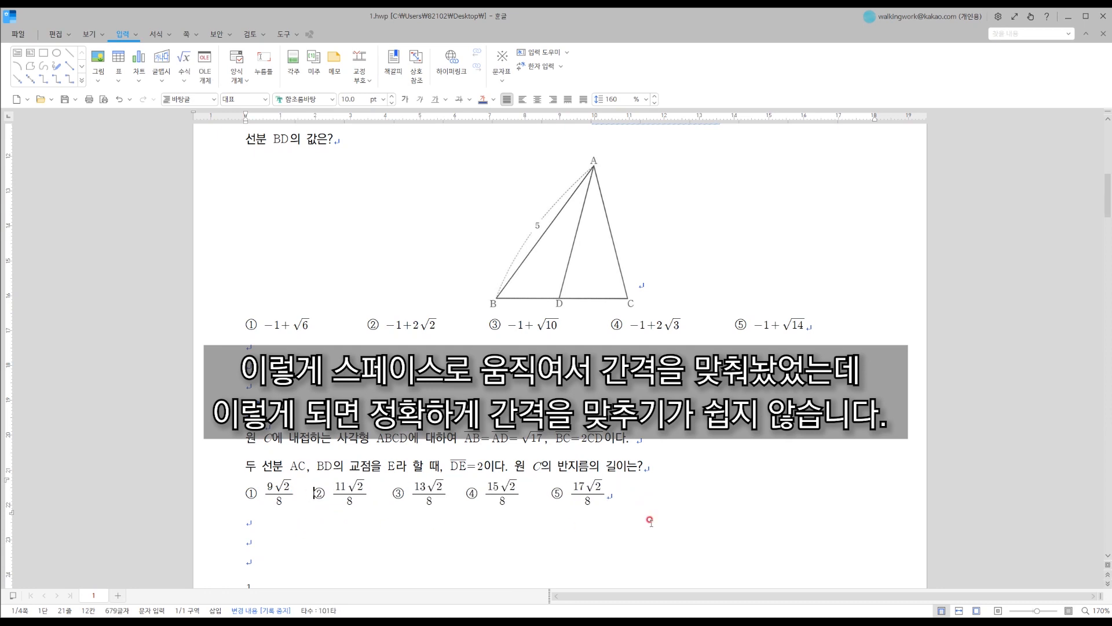
# Apply the 보기문항 style to problem 3's answer choices and replace the gaps before choices ② and ③ with tabs.
pyautogui.click(635, 491)
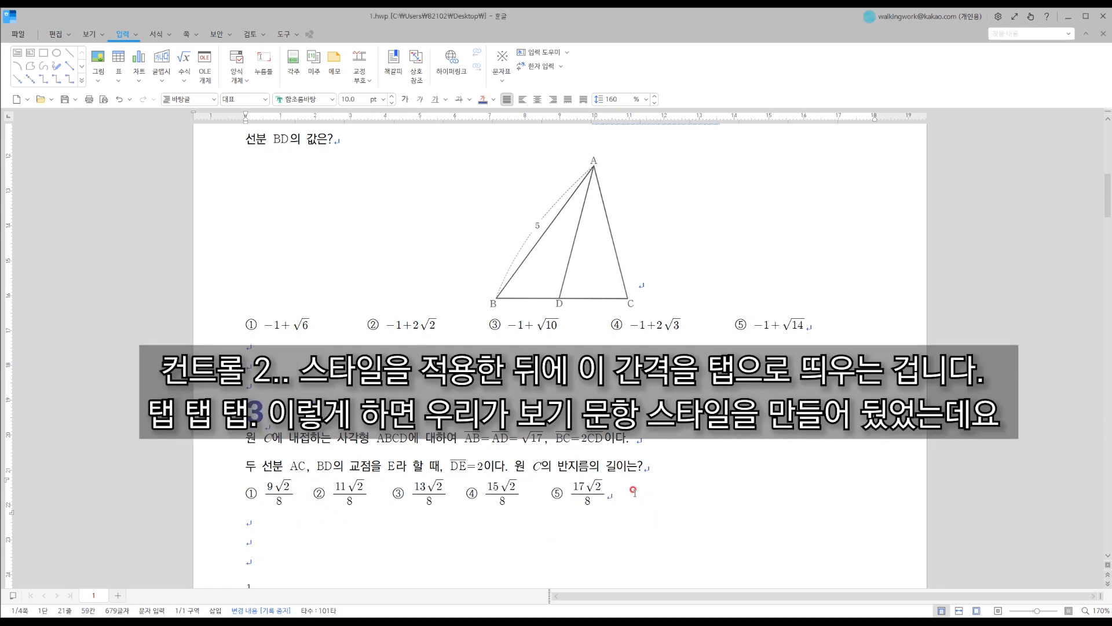
pyautogui.hotkey('ctrl', '2')
pyautogui.moveTo(385, 490); pyautogui.dragTo(313, 506)
pyautogui.press('Tab')
pyautogui.click(453, 493)
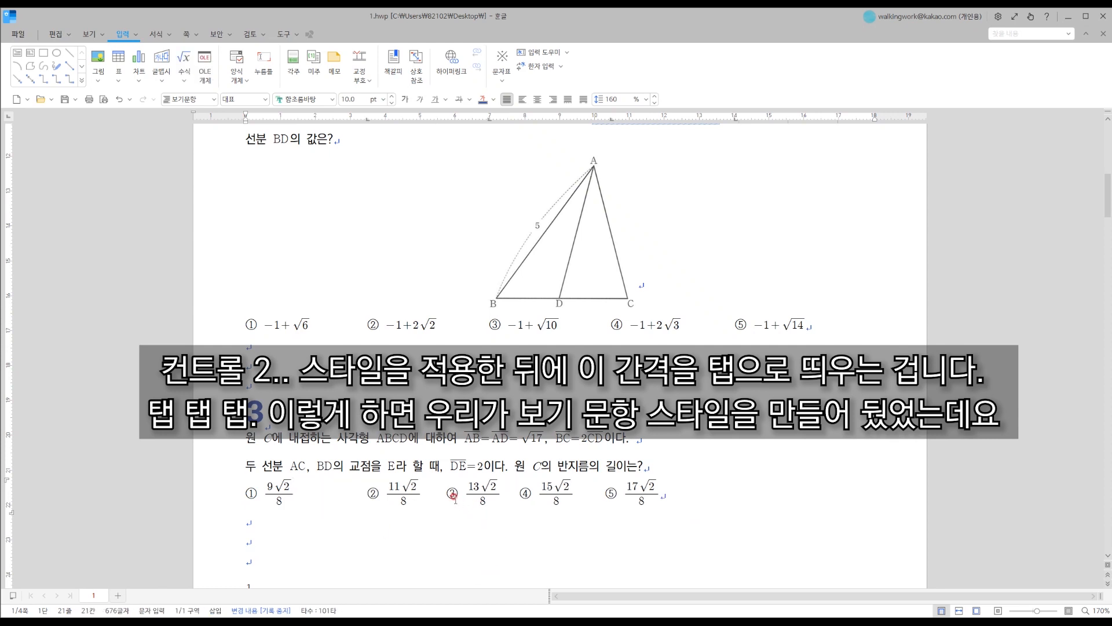
pyautogui.moveTo(445, 493); pyautogui.dragTo(422, 496)
pyautogui.press('Tab')
# Replace the gaps before choices ④ and ⑤ of problem 3 with tabs.
pyautogui.click(545, 491)
pyautogui.moveTo(544, 491); pyautogui.dragTo(565, 493)
pyautogui.press('Tab')
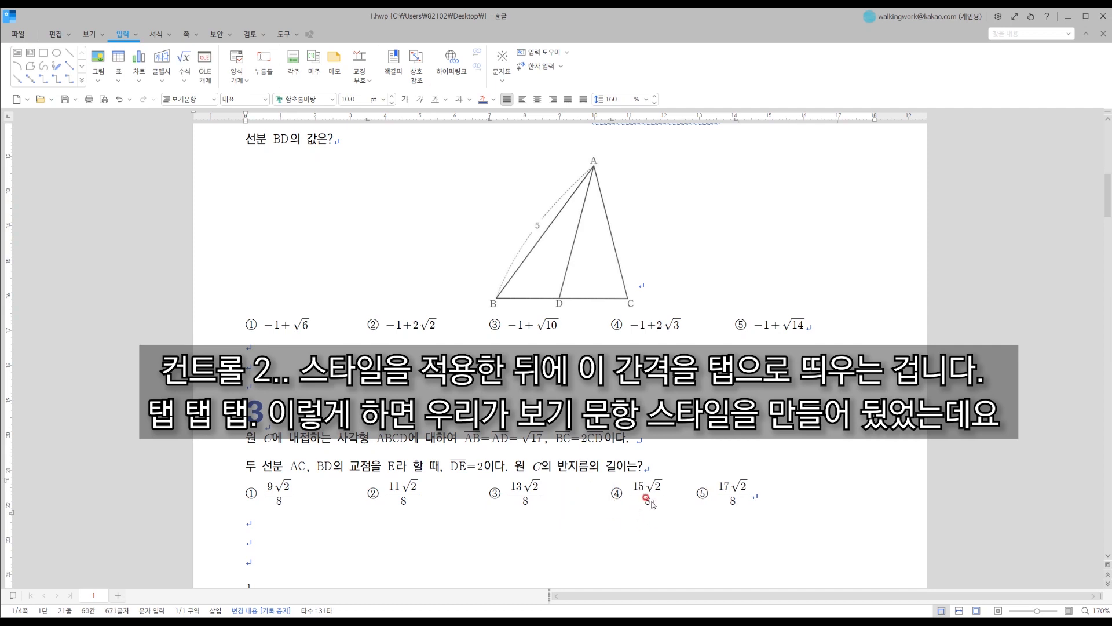
pyautogui.click(661, 490)
pyautogui.moveTo(661, 491); pyautogui.dragTo(700, 493)
pyautogui.press('Tab')
# Check the 보기문항 style in the style list and compare the ruler tab stops of problem 3's answer choices and question text.
pyautogui.click(812, 492)
pyautogui.press('F6')
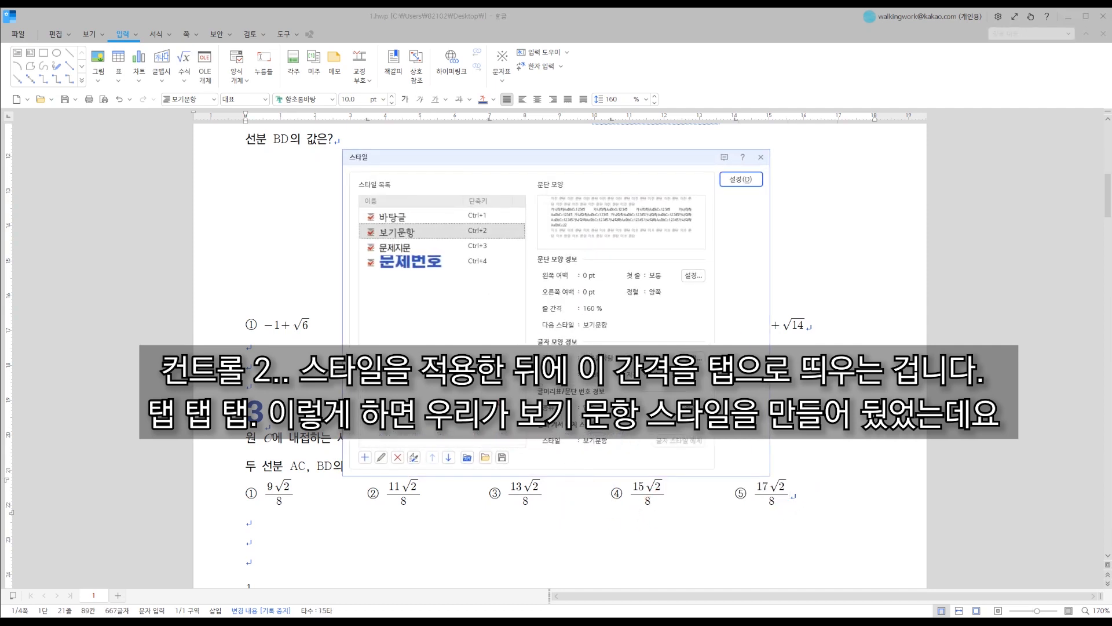
pyautogui.click(740, 179)
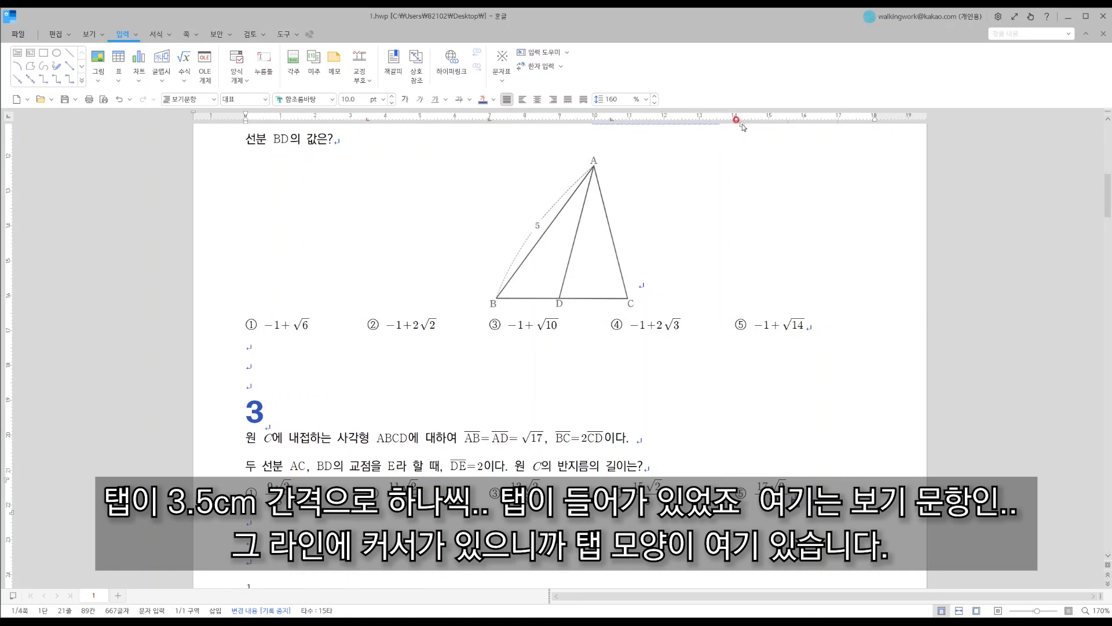
pyautogui.scroll(-5, 867, 404)
pyautogui.click(809, 209)
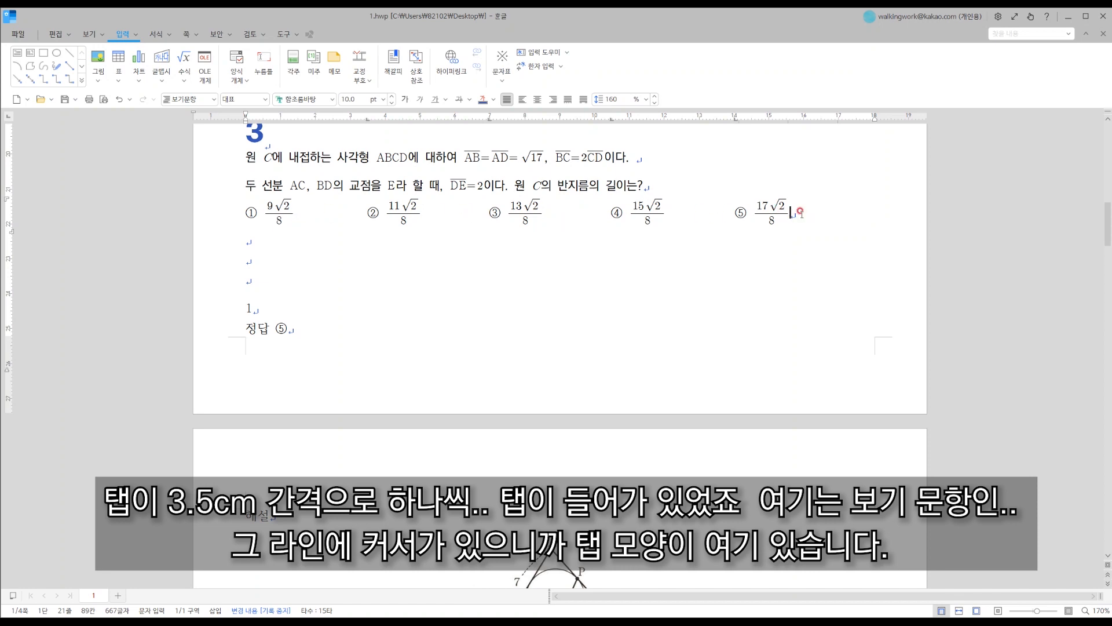
pyautogui.click(650, 157)
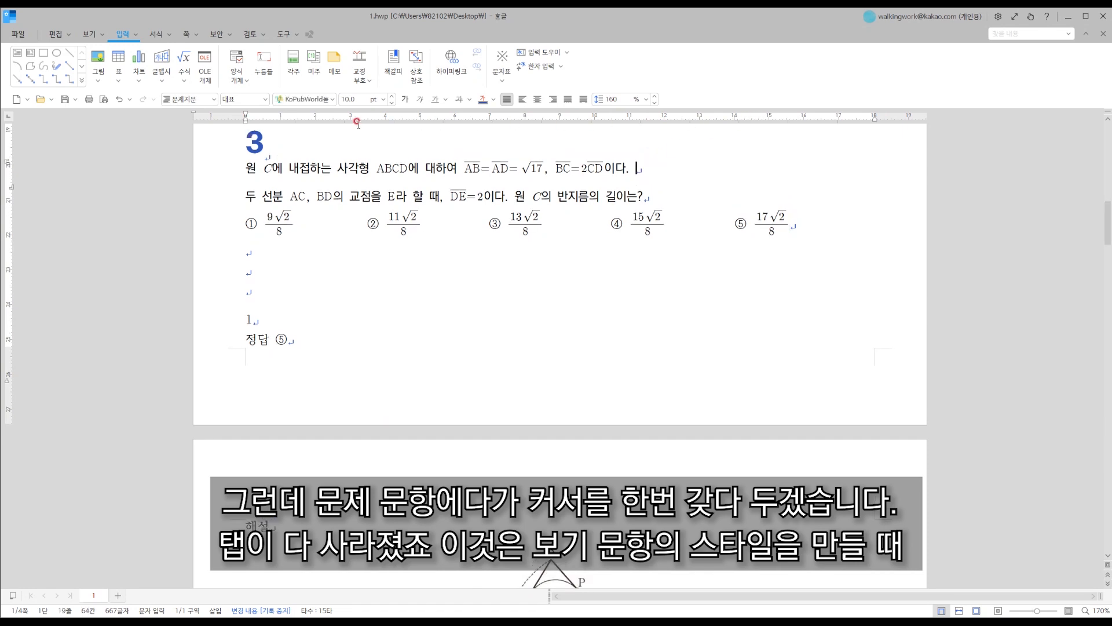
pyautogui.click(826, 219)
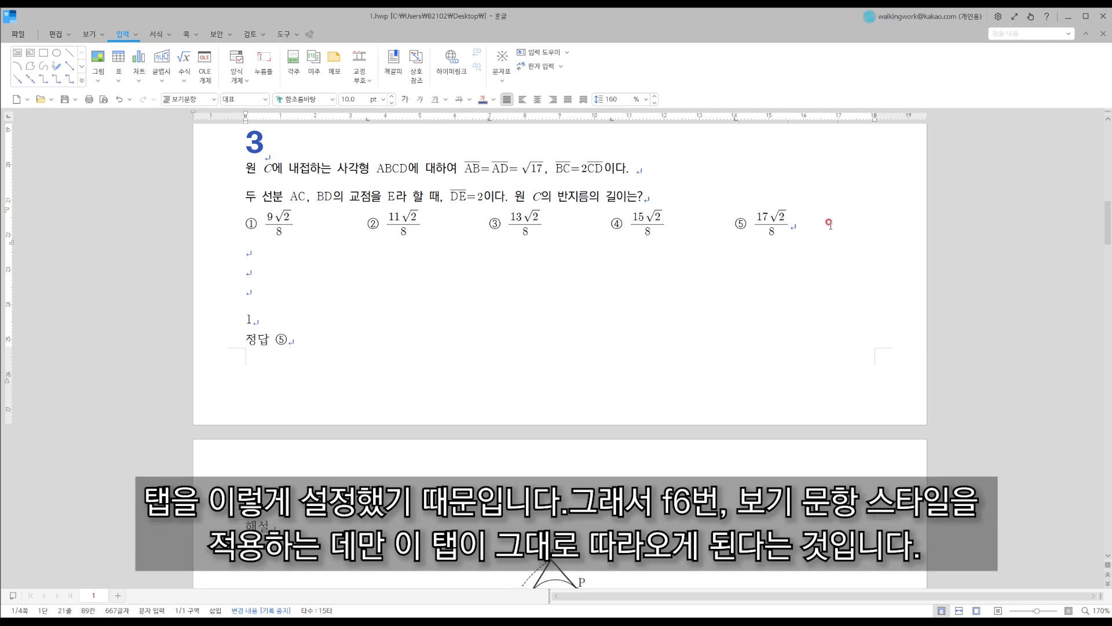
pyautogui.press('F6')
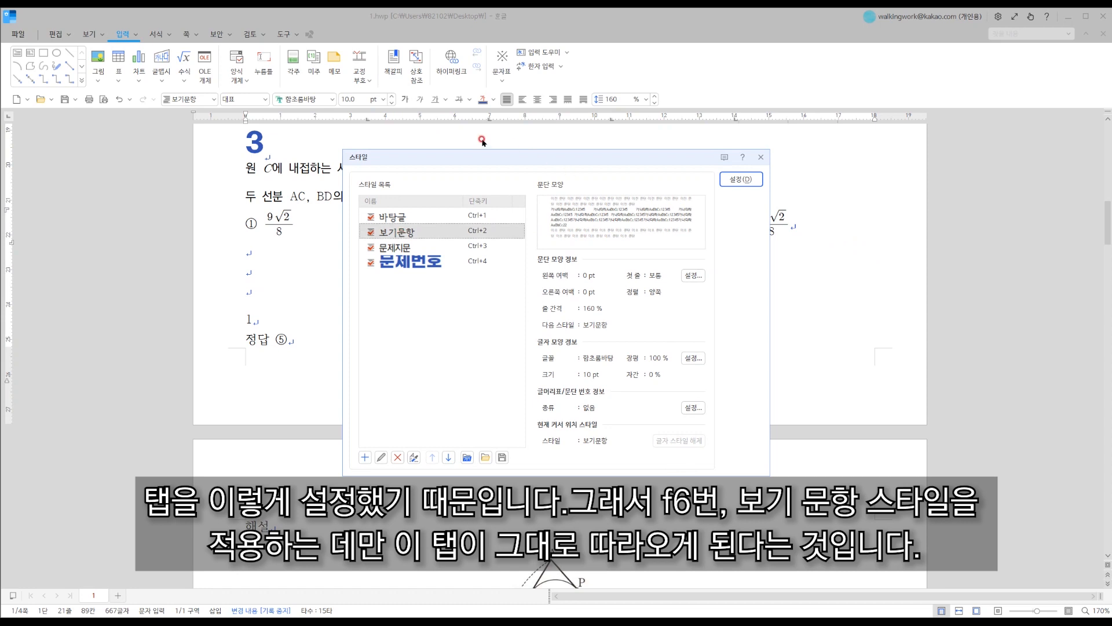
pyautogui.click(761, 157)
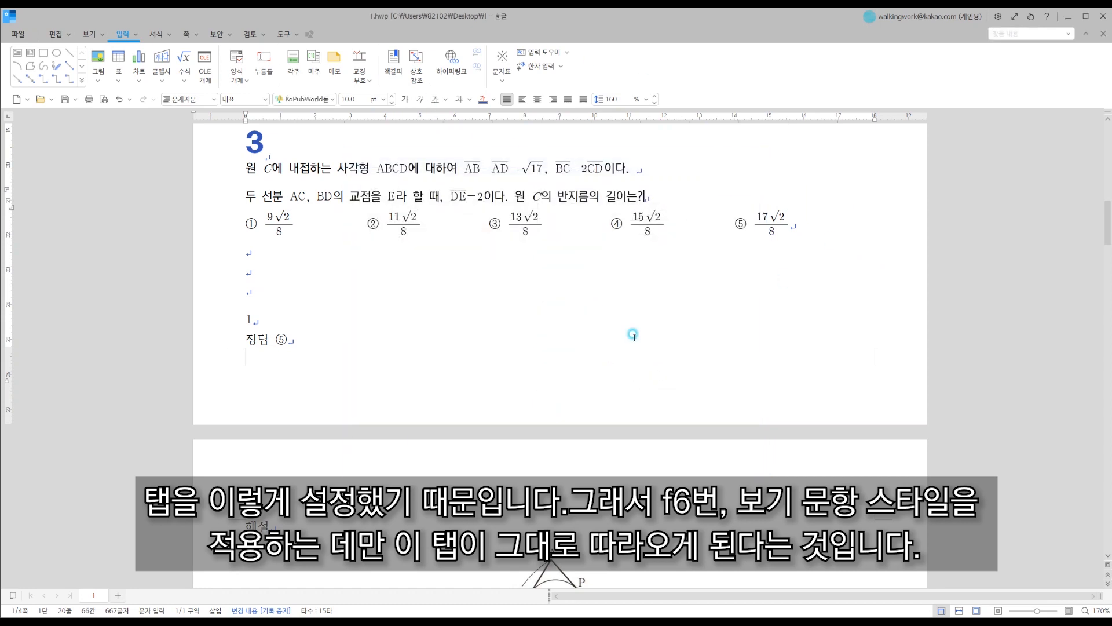
# Centre the triangle figure of problem 1 on its line.
pyautogui.scroll(3, 574, 330)
pyautogui.click(589, 391)
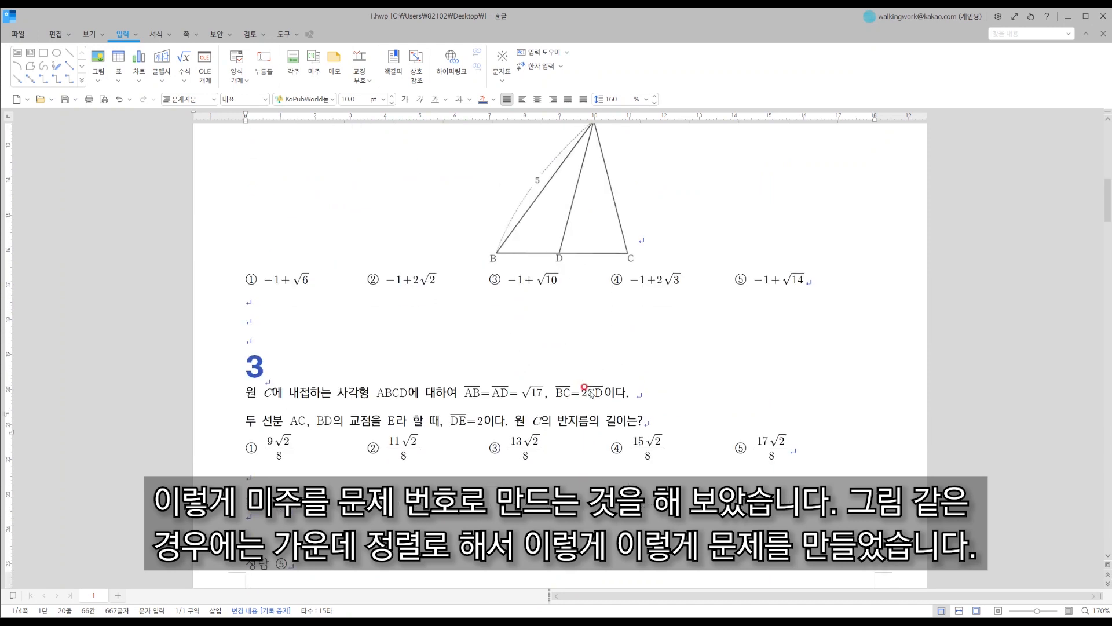
pyautogui.scroll(-7, 589, 391)
pyautogui.scroll(3, 666, 464)
pyautogui.scroll(1, 667, 209)
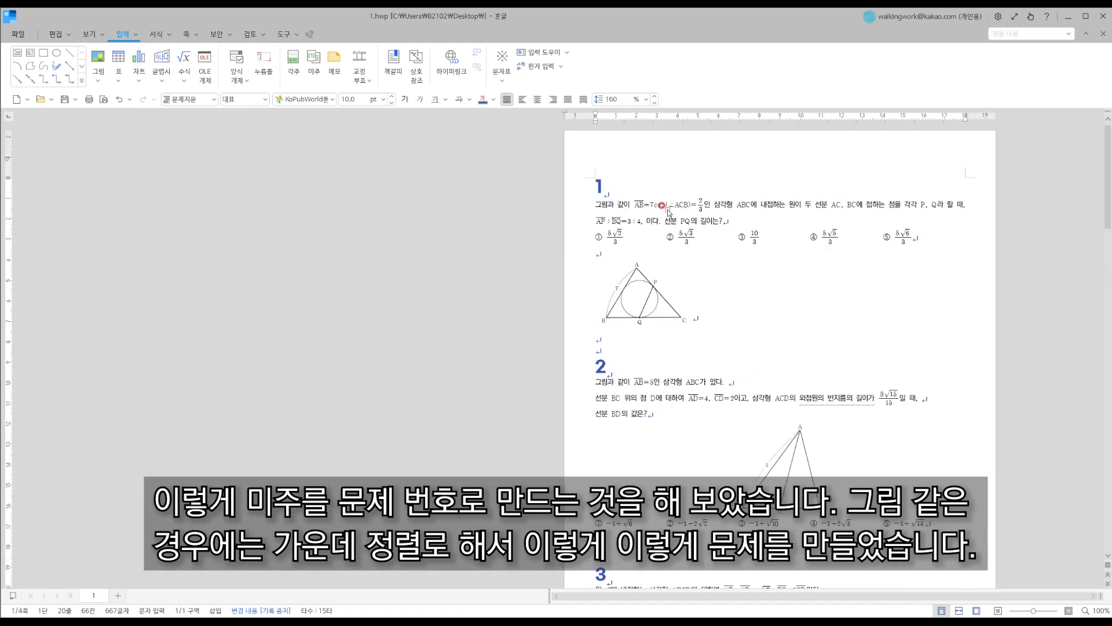
pyautogui.click(724, 300)
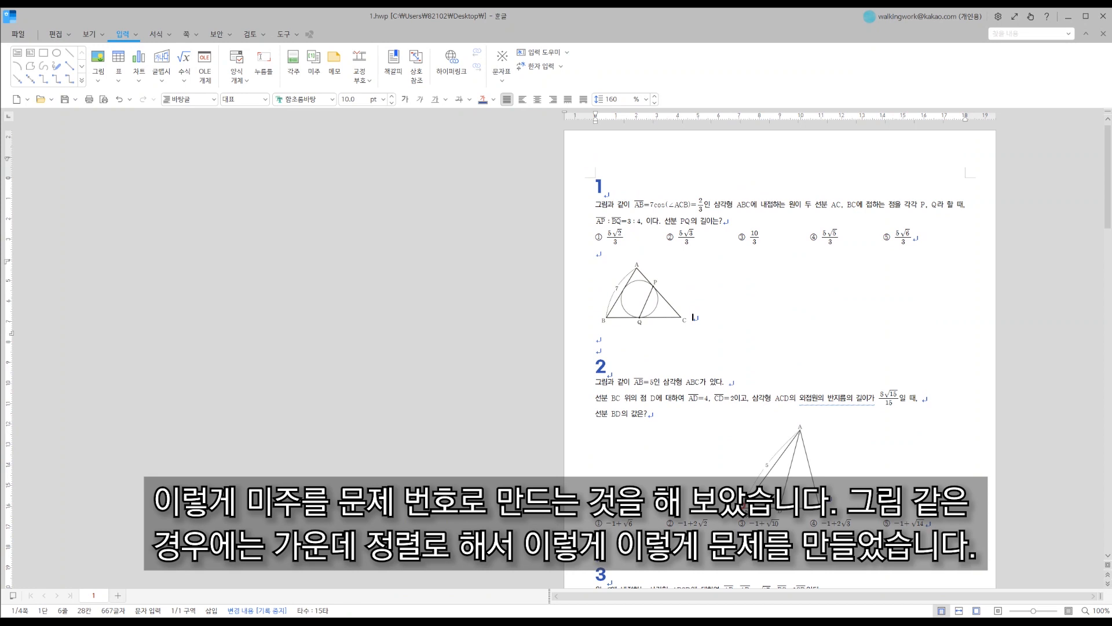
pyautogui.click(538, 99)
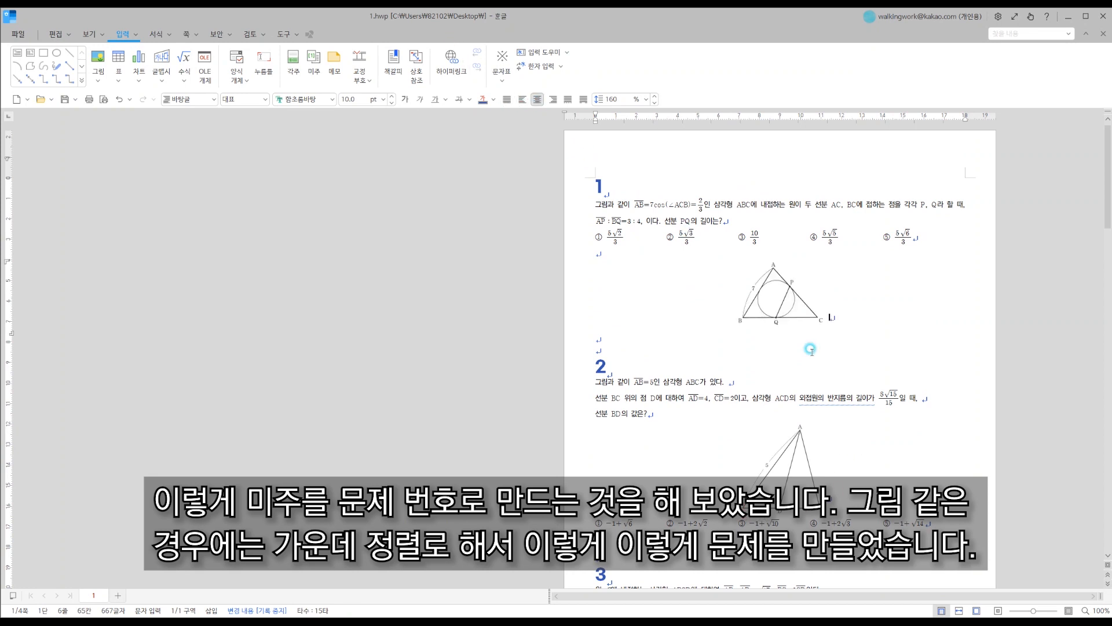
# Review the three formatted problems, then examine where the endnote explanations for problems 1 and 2 begin.
pyautogui.scroll(-5, 713, 347)
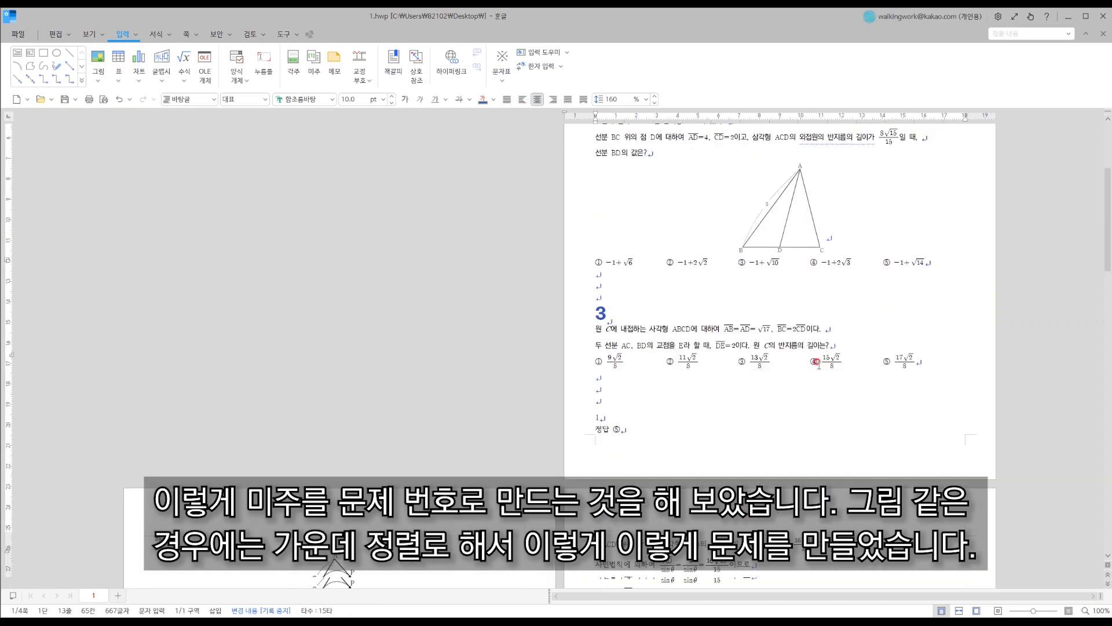
pyautogui.scroll(4, 730, 358)
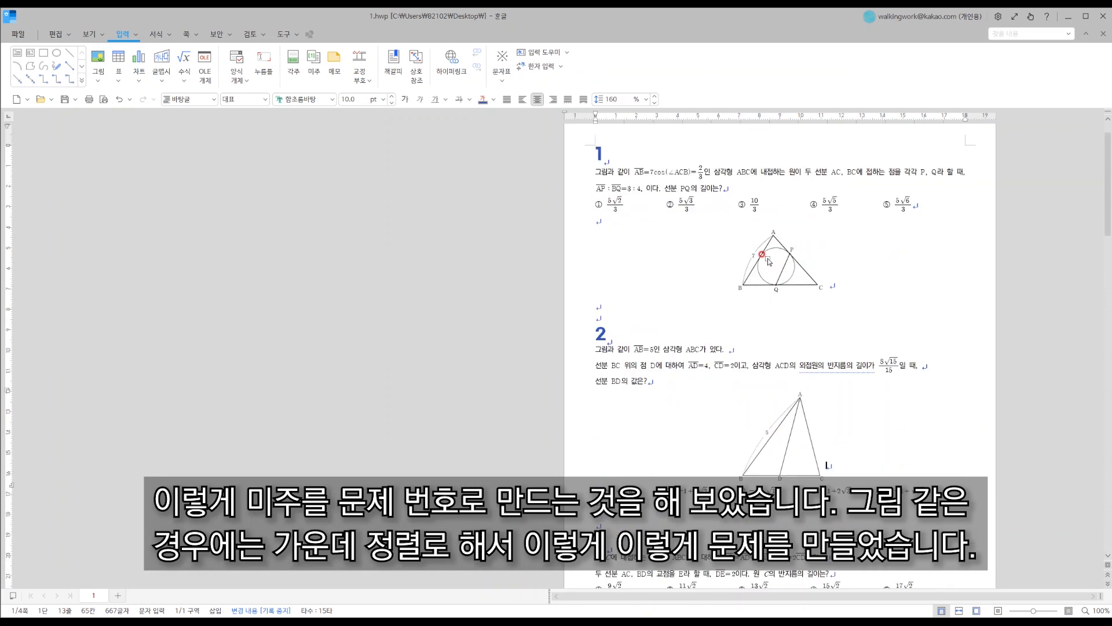
pyautogui.scroll(-6, 765, 258)
pyautogui.click(618, 276)
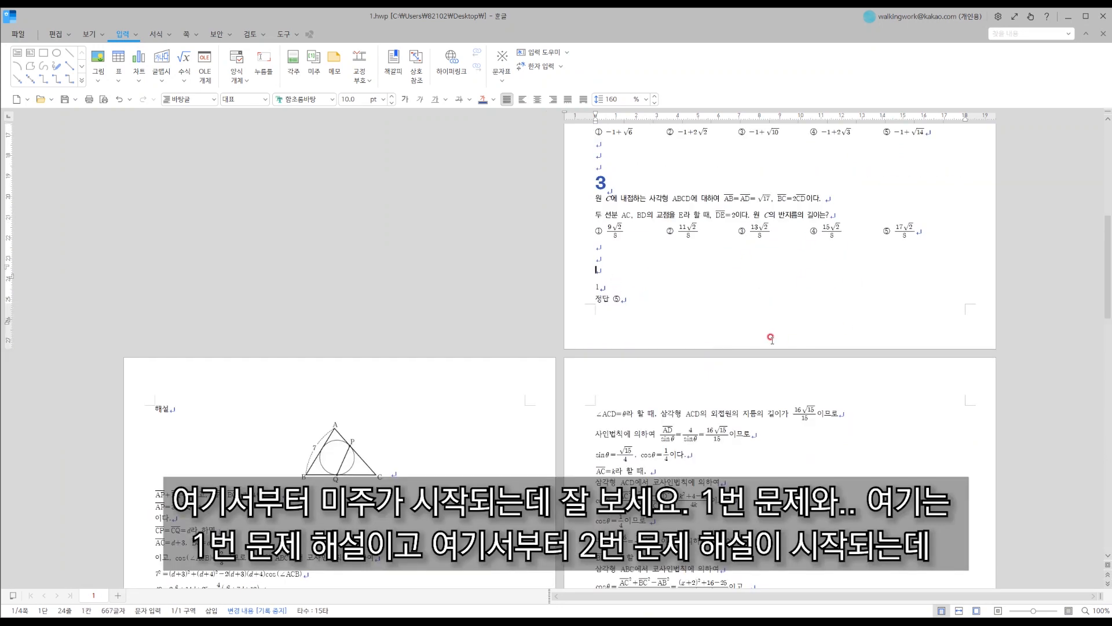
pyautogui.scroll(-2, 649, 281)
pyautogui.scroll(-3, 346, 379)
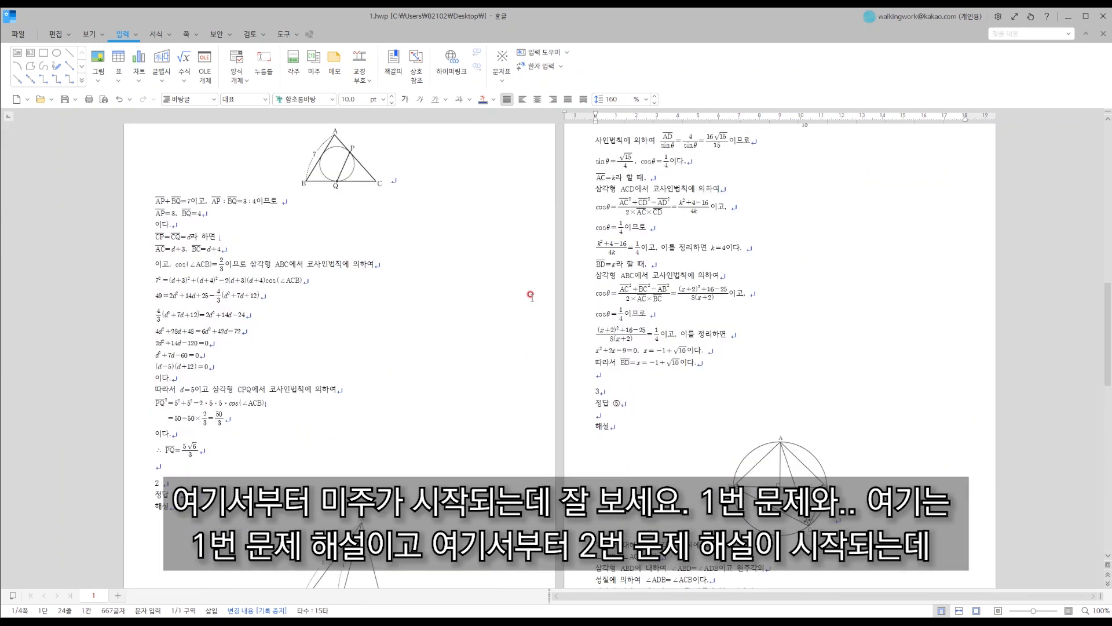
pyautogui.click(255, 366)
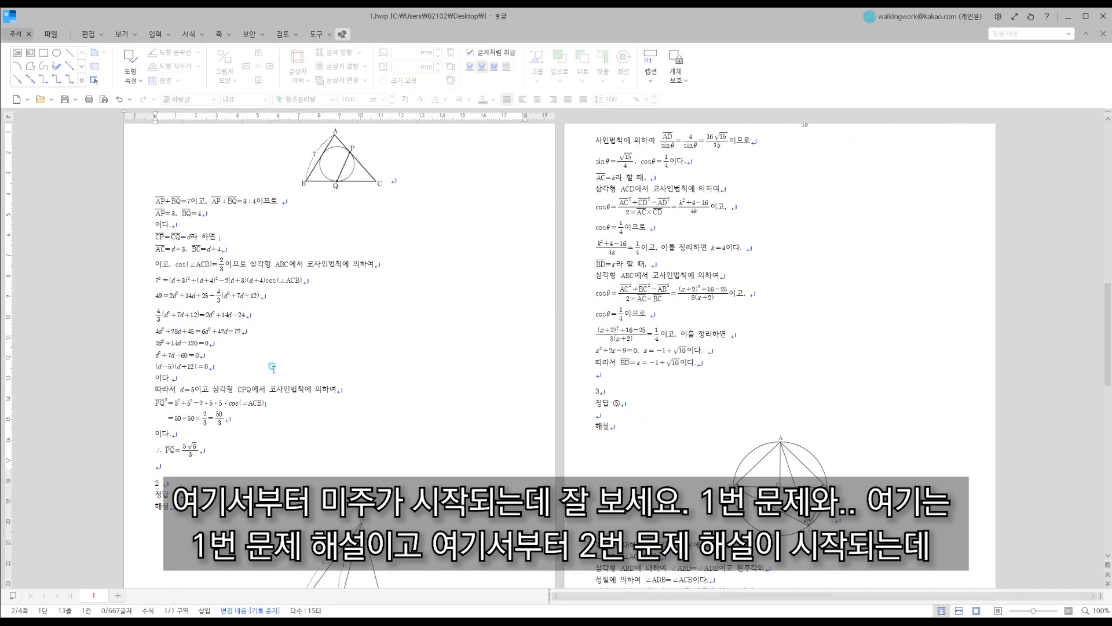
pyautogui.click(166, 482)
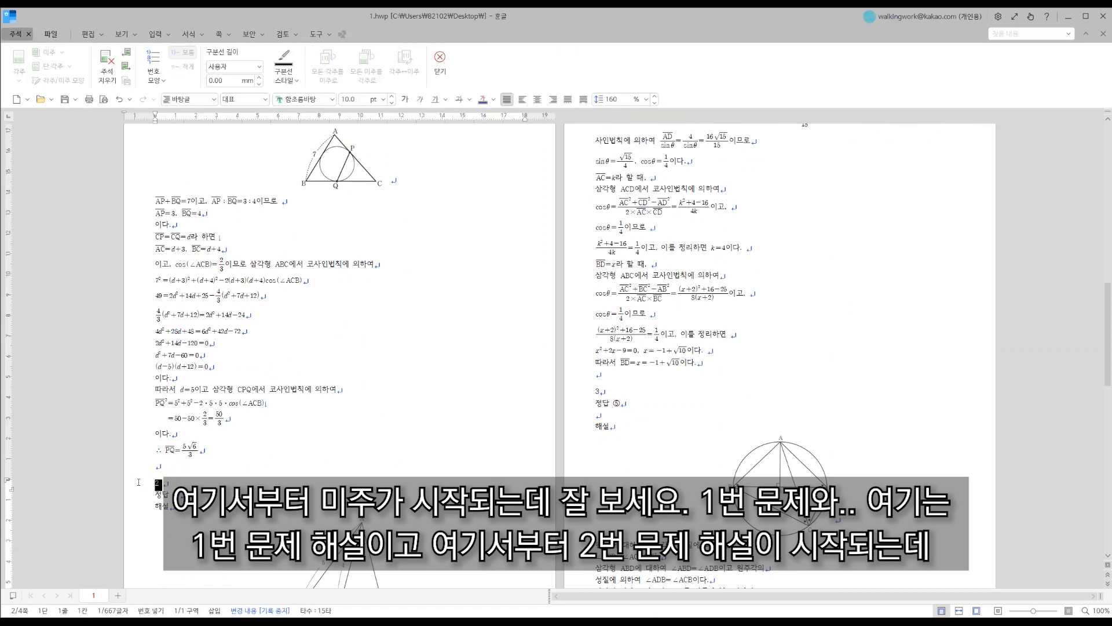
# Move the text cursor line by line from the end of problem 1's explanation through the following endnotes to check passage between them.
pyautogui.click(194, 430)
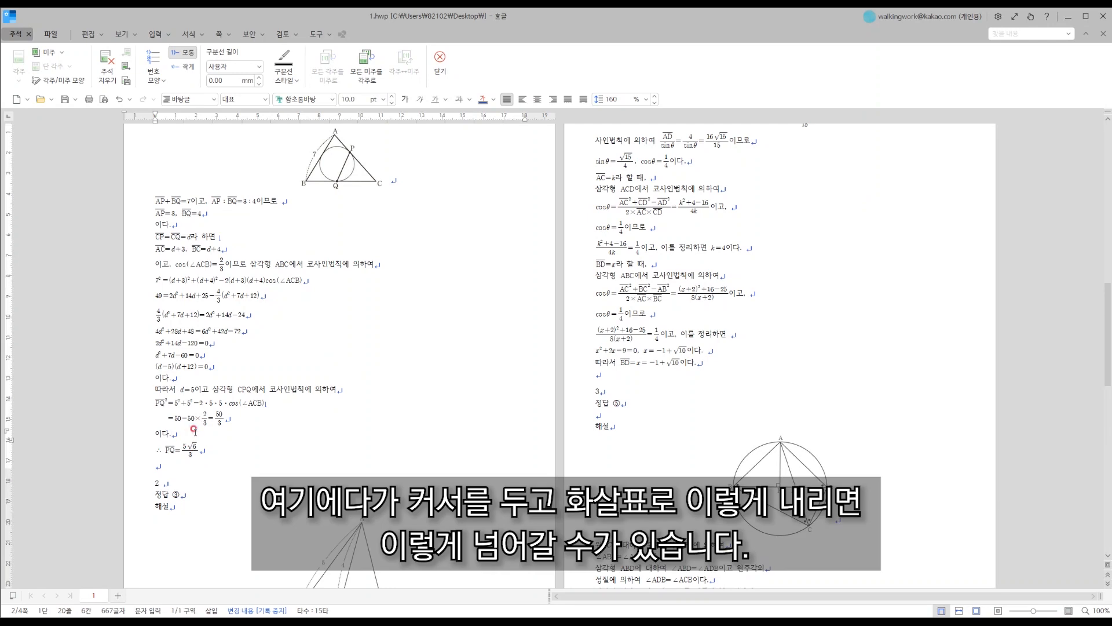
pyautogui.press('Down')
pyautogui.press('Down')
pyautogui.press('Down')
pyautogui.press('Down')
pyautogui.press('Down')
pyautogui.press('Down')
pyautogui.press('Down')
pyautogui.press('Down')
pyautogui.press('Up')
pyautogui.press('Up')
pyautogui.press('Up')
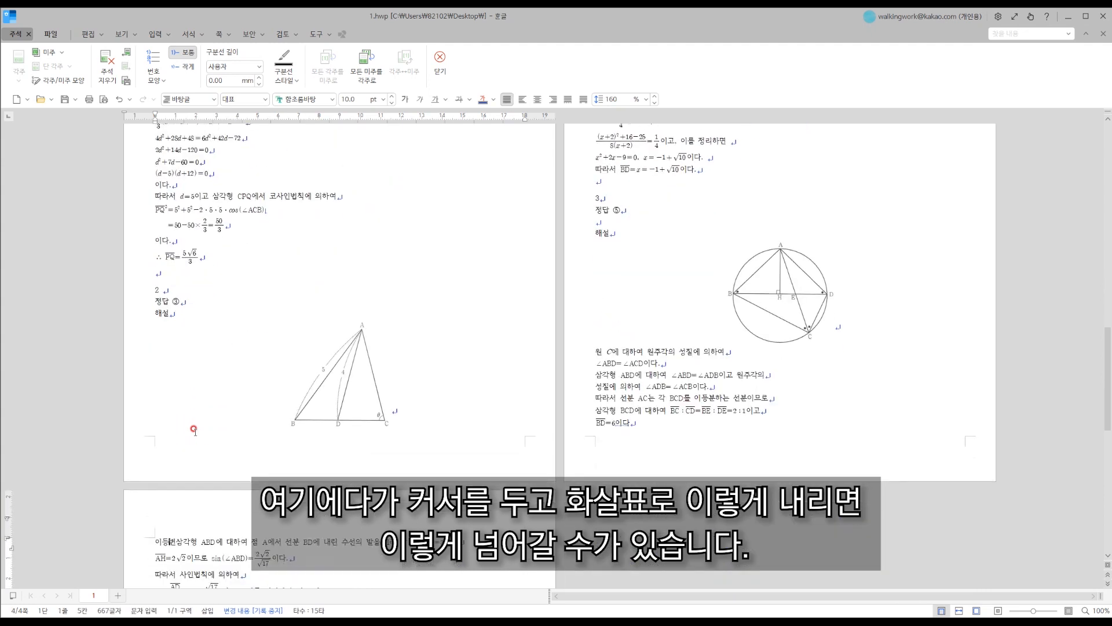
# Try selecting text across the boundaries between endnotes 1, 2 and 3, extending the selections both downward and upward.
pyautogui.moveTo(212, 166); pyautogui.dragTo(225, 342)
pyautogui.scroll(3, 822, 250)
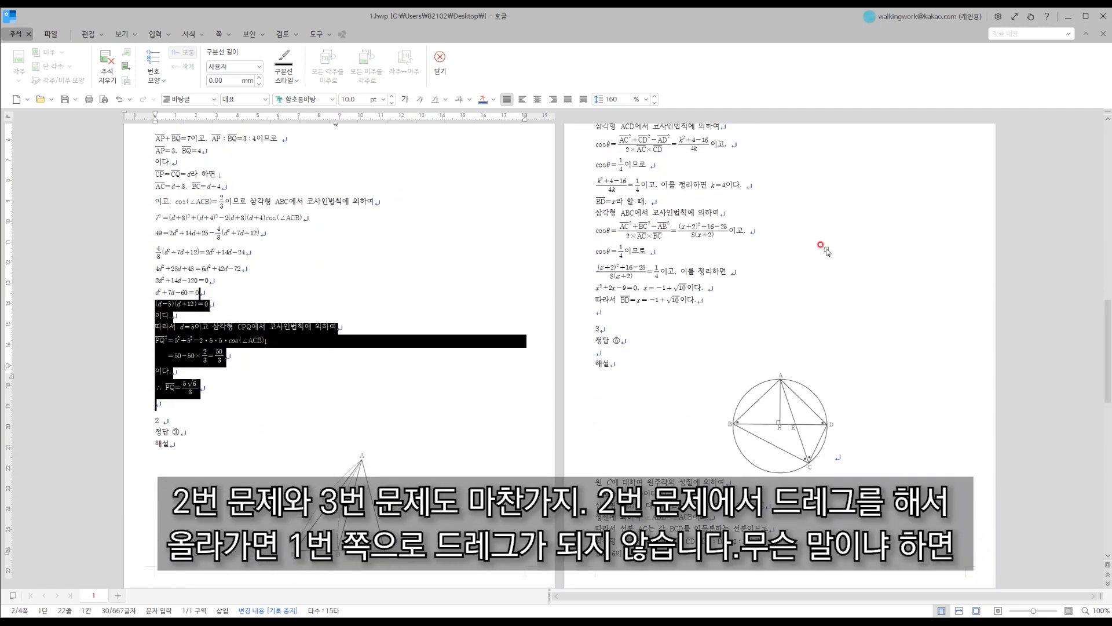
pyautogui.click(716, 240)
pyautogui.moveTo(716, 240); pyautogui.dragTo(678, 324)
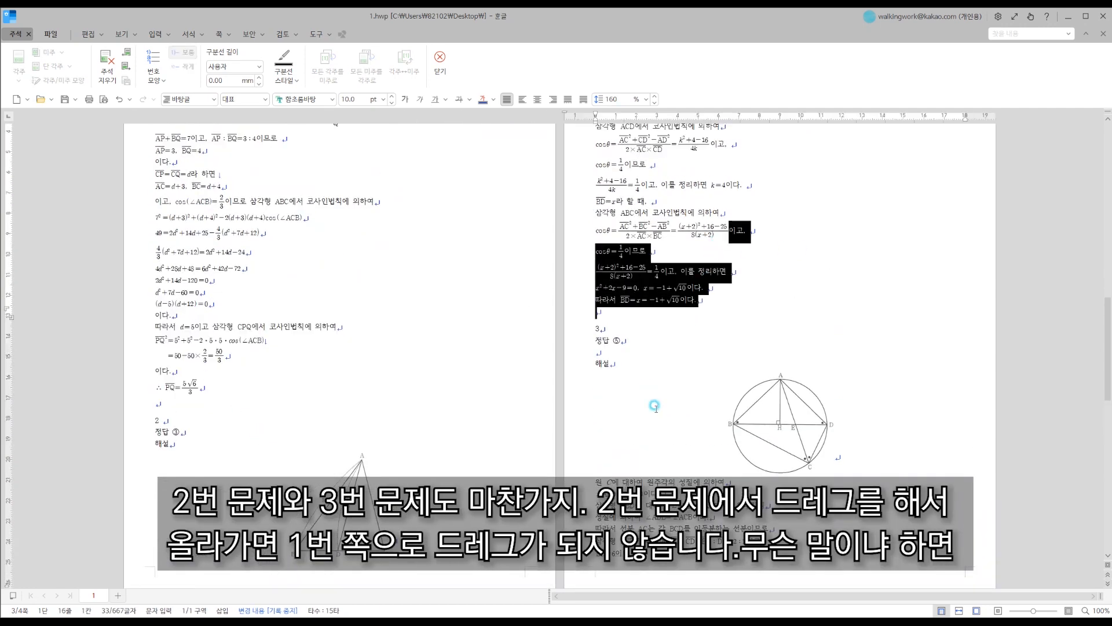
pyautogui.moveTo(174, 451); pyautogui.dragTo(151, 330)
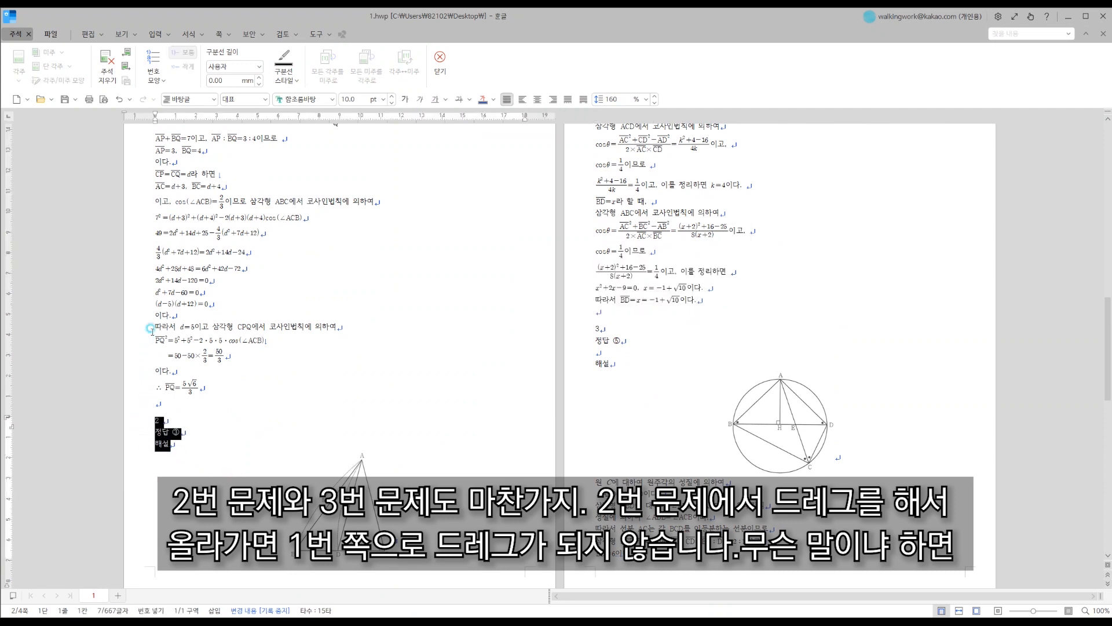
pyautogui.moveTo(147, 185); pyautogui.dragTo(137, 189)
pyautogui.click(359, 291)
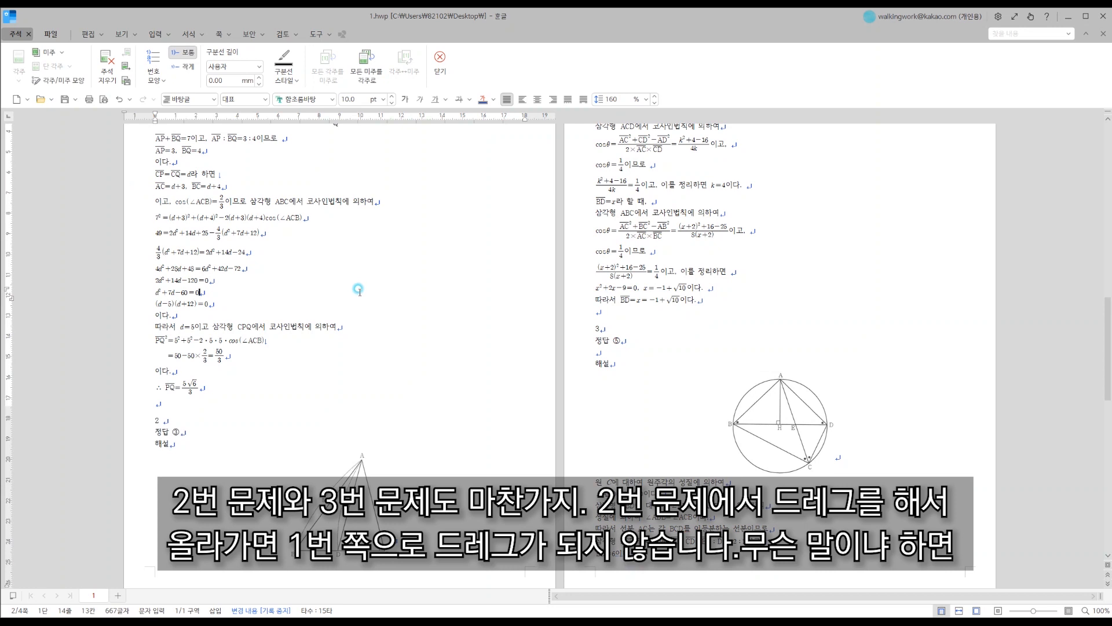
# Check the last lines of endnotes 1 and 2 and try again to extend selections into the following endnote.
pyautogui.scroll(1, 391, 322)
pyautogui.scroll(1, 391, 324)
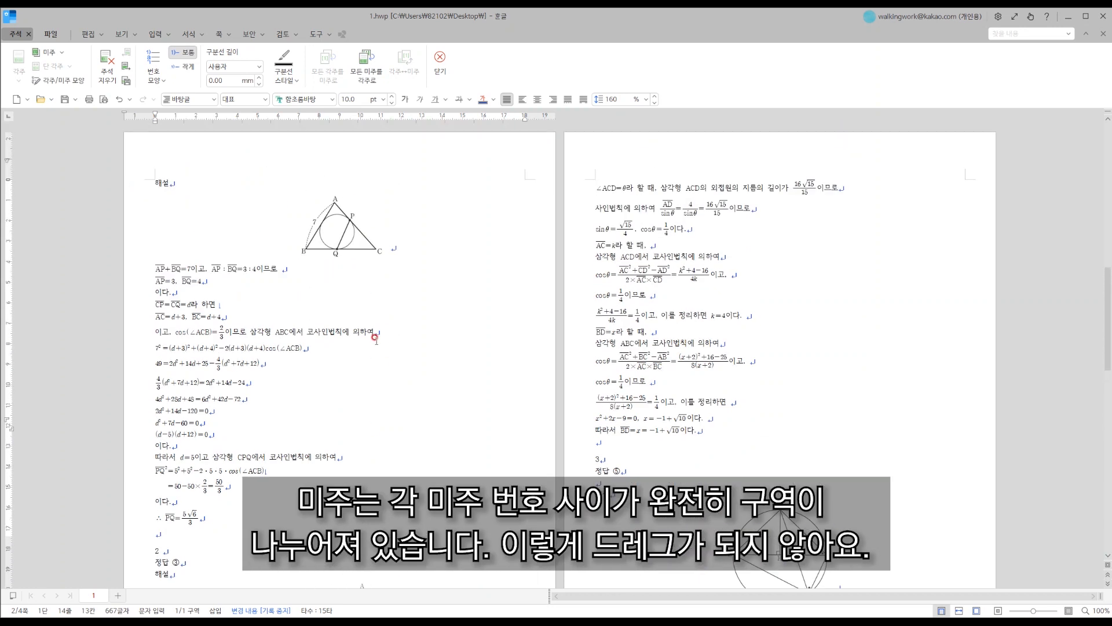
pyautogui.scroll(-2, 246, 347)
pyautogui.click(168, 436)
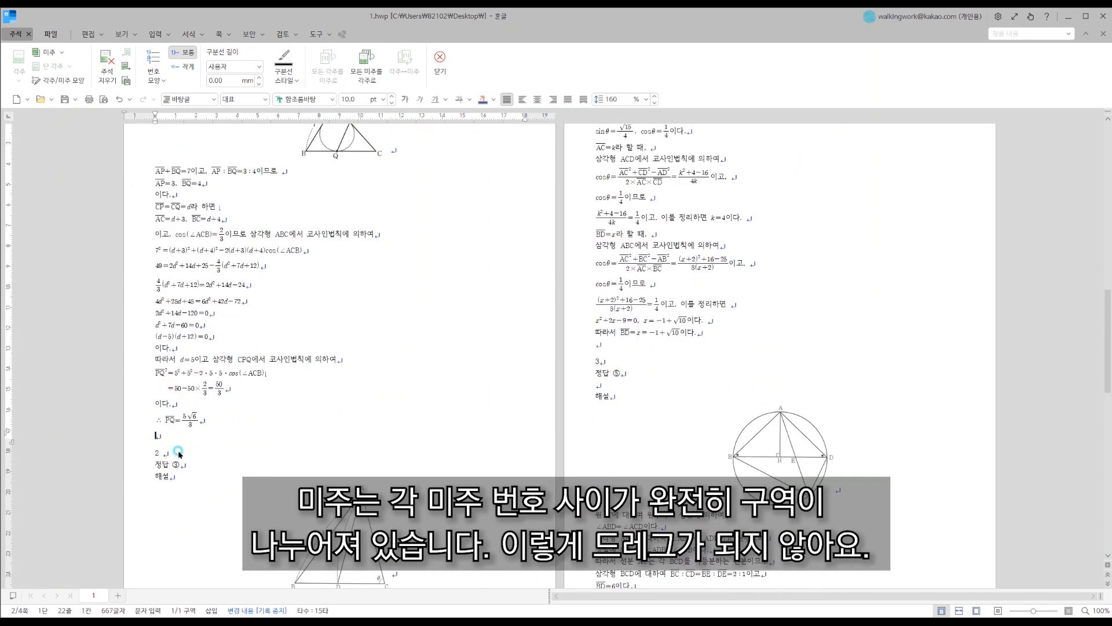
pyautogui.click(640, 345)
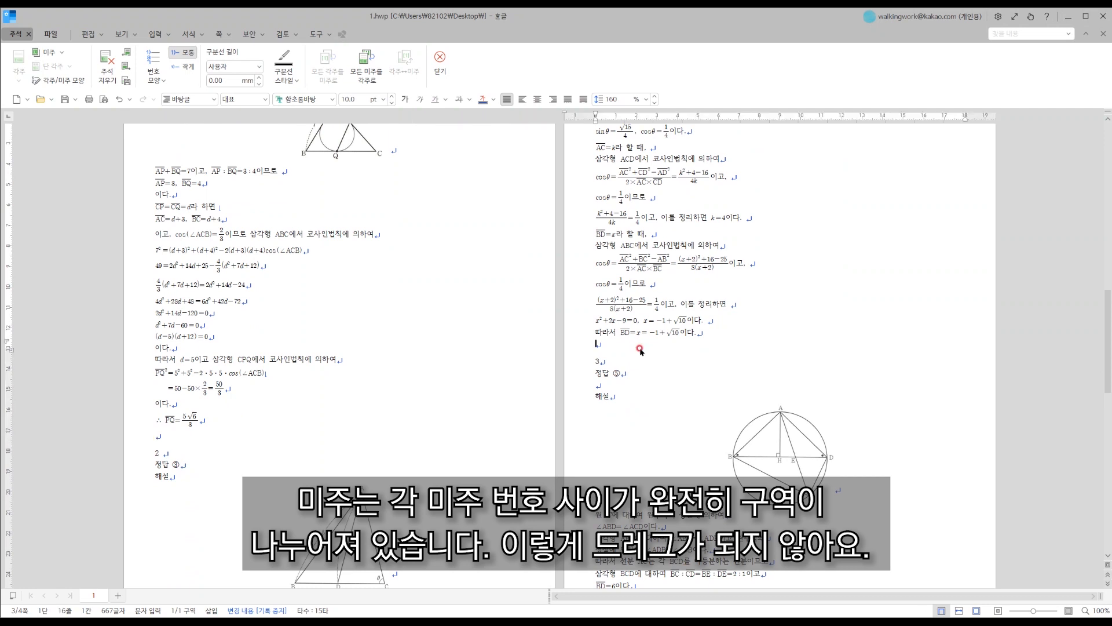
pyautogui.moveTo(277, 309); pyautogui.dragTo(165, 437)
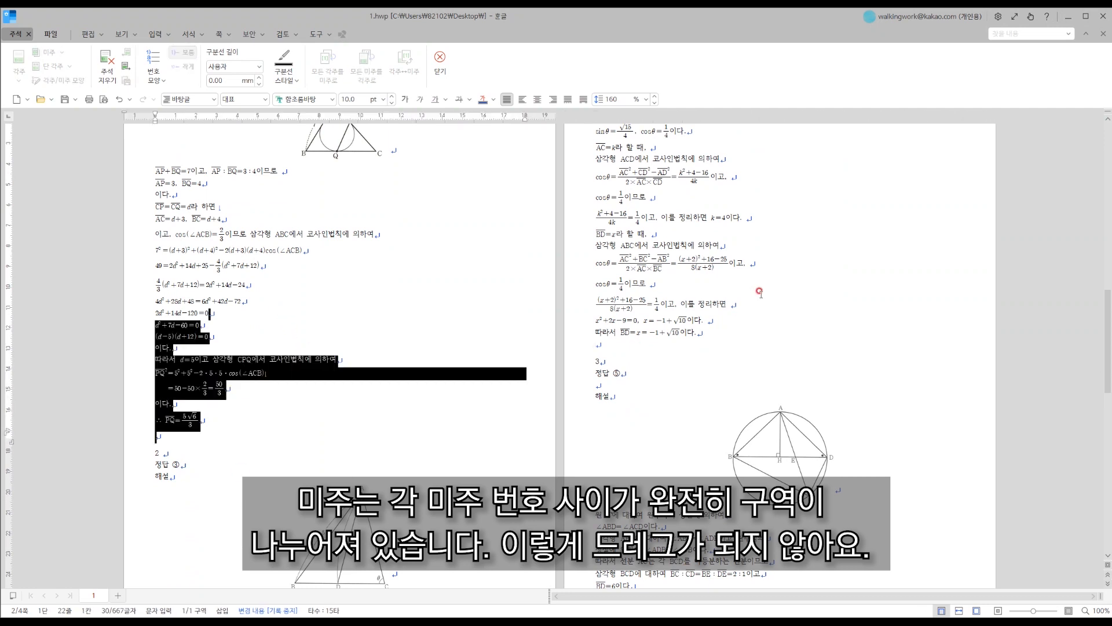
pyautogui.moveTo(799, 258); pyautogui.dragTo(683, 400)
pyautogui.click(867, 325)
pyautogui.scroll(3, 837, 329)
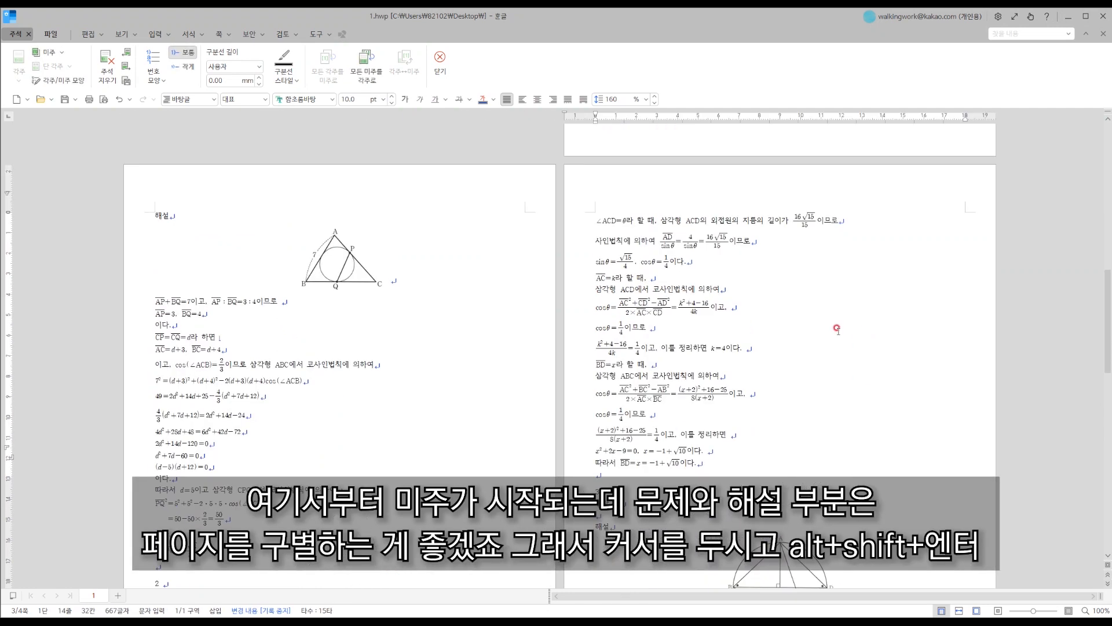
# Insert a section break at the third empty body line below question 3, just before endnote 1.
pyautogui.scroll(5, 838, 328)
pyautogui.click(603, 311)
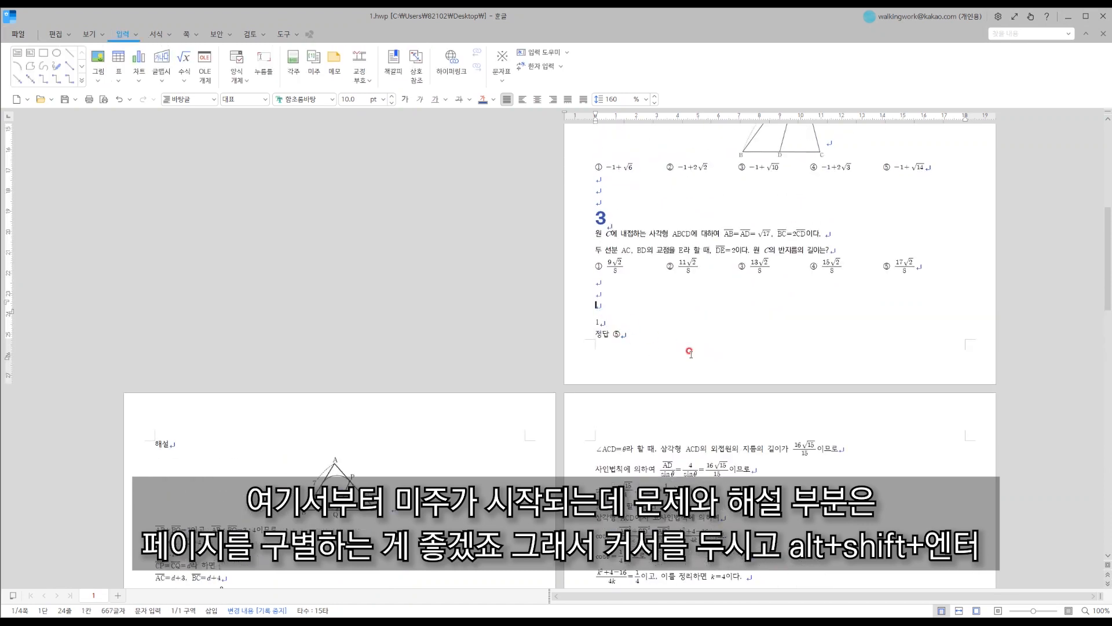
pyautogui.scroll(3, 689, 352)
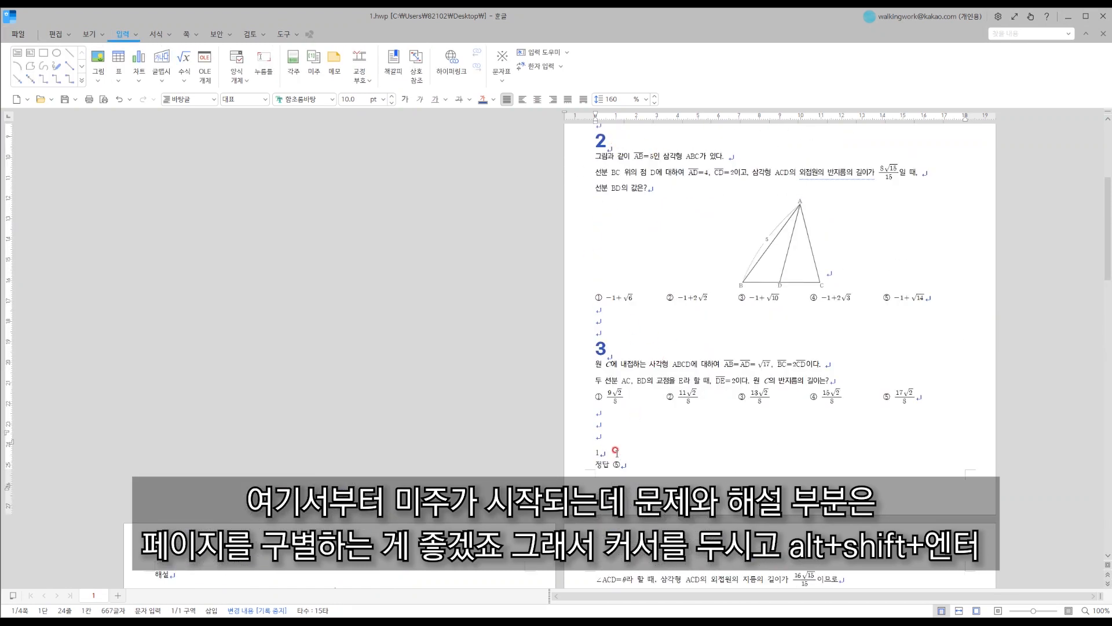
pyautogui.scroll(-3, 688, 401)
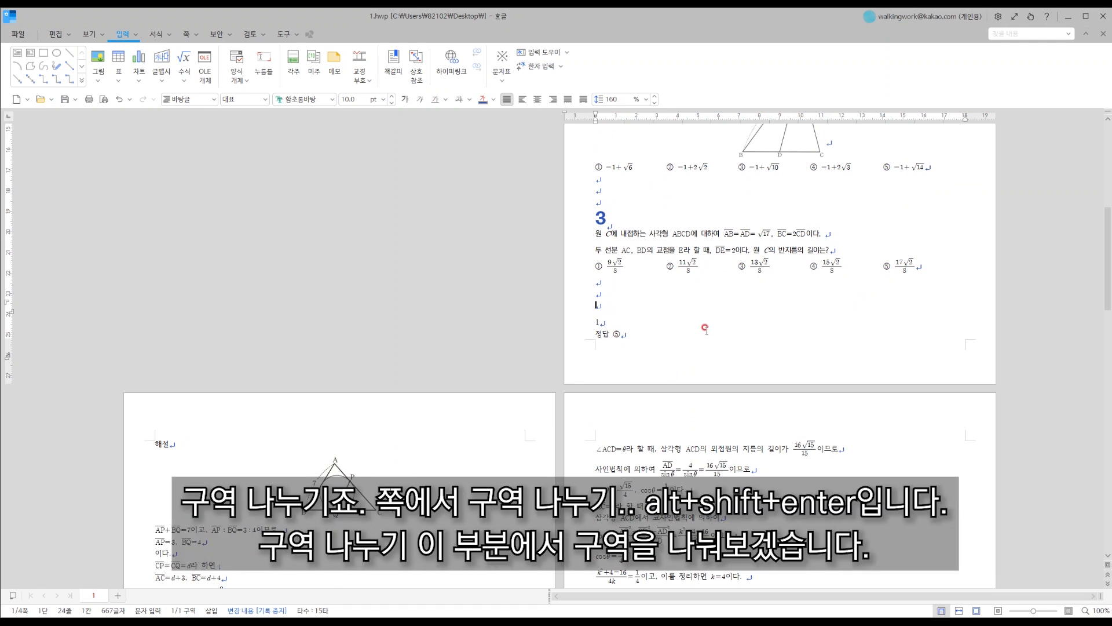
pyautogui.click(189, 35)
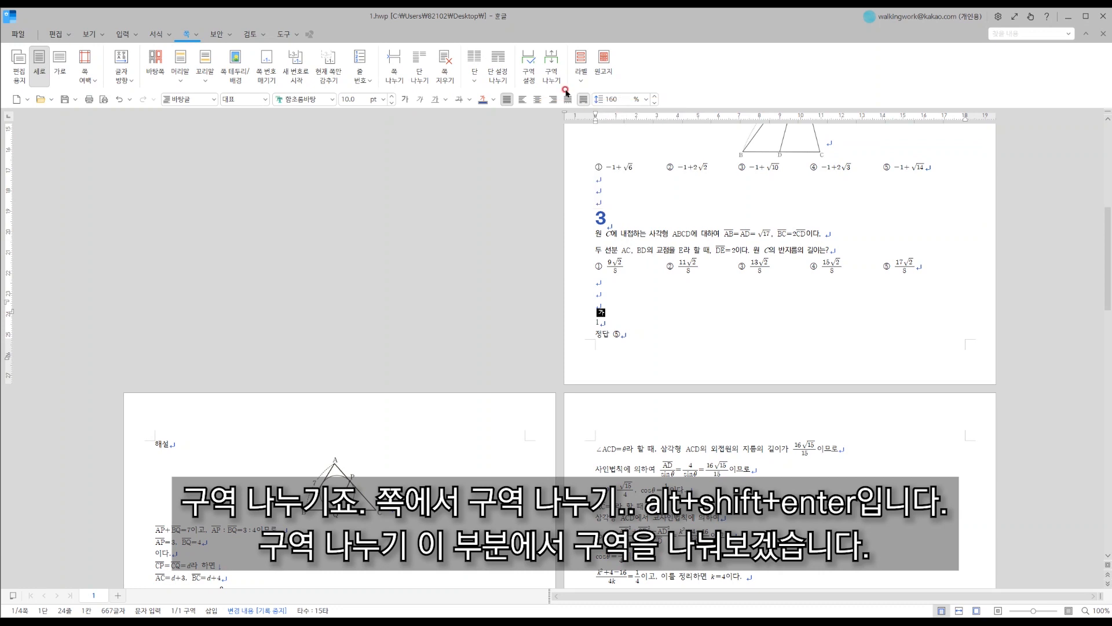
pyautogui.click(554, 79)
pyautogui.click(611, 308)
pyautogui.hotkey('alt', 'shift', 'Return')
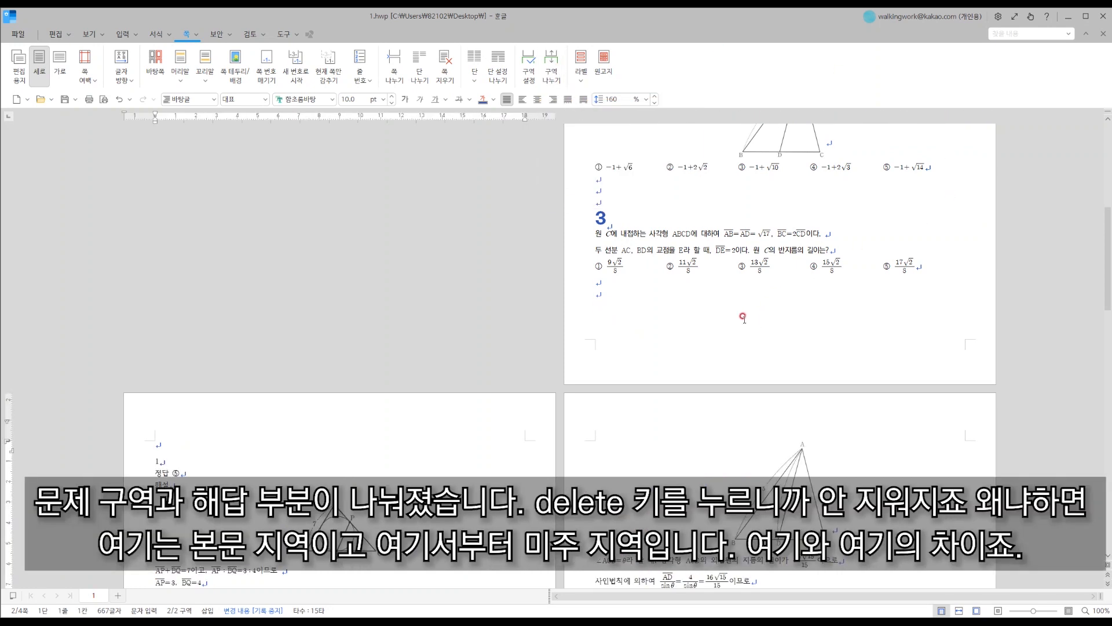
# Compare the cursor placement at the end of the question section, in the empty body line above the answers and in endnote 1.
pyautogui.click(744, 317)
pyautogui.scroll(-3, 236, 348)
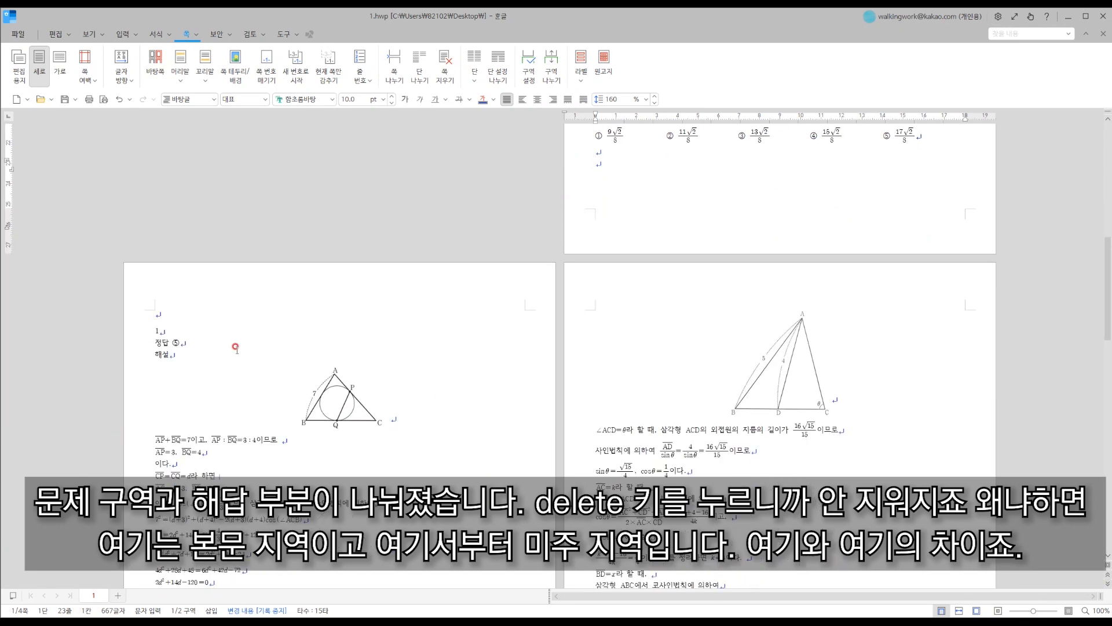
pyautogui.click(176, 312)
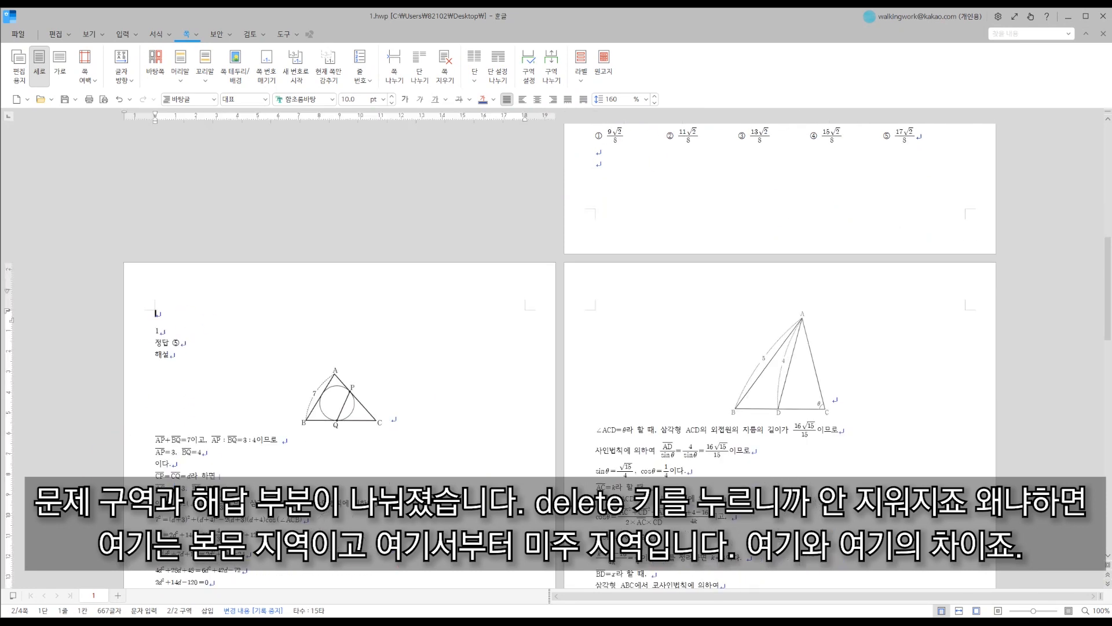
pyautogui.click(178, 334)
pyautogui.click(163, 313)
pyautogui.click(167, 328)
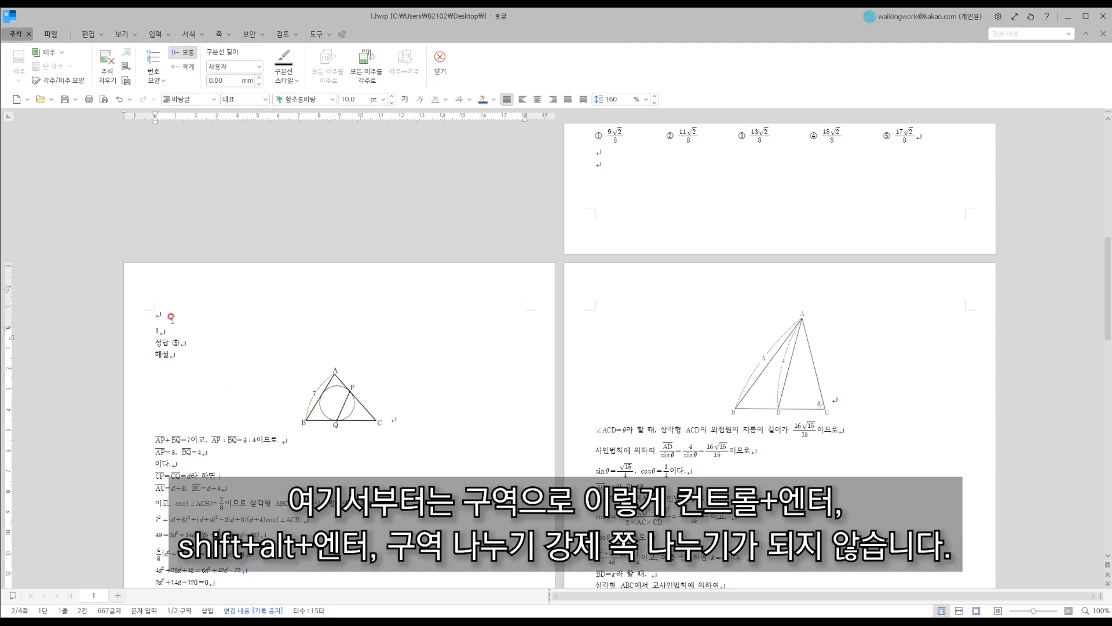
# Remove the existing section break and insert a new one at the second empty body line below question 3.
pyautogui.click(596, 179)
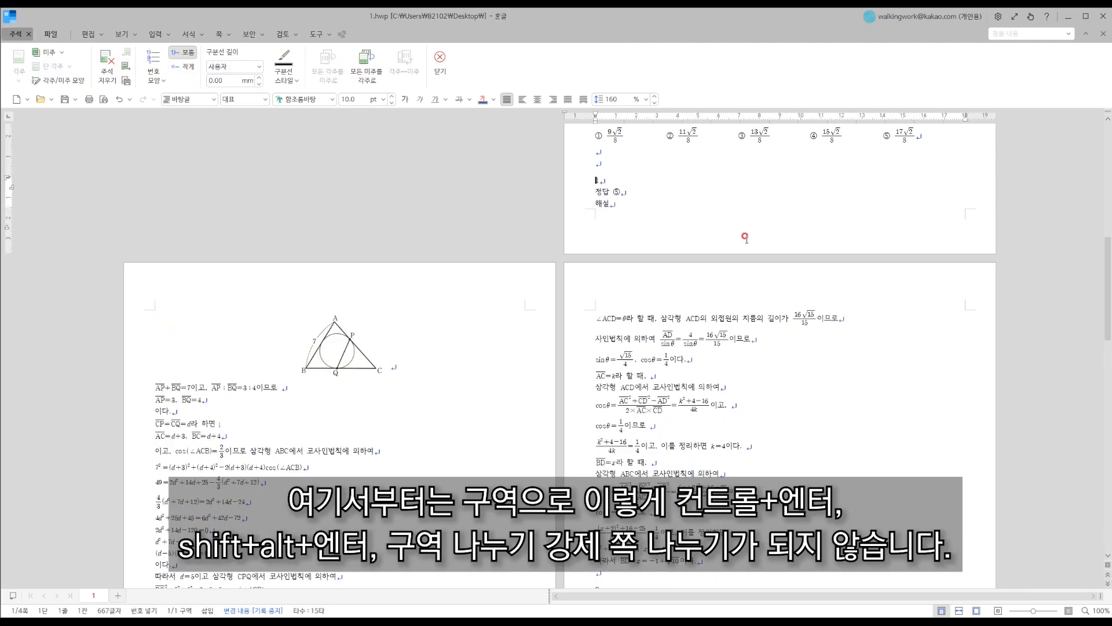
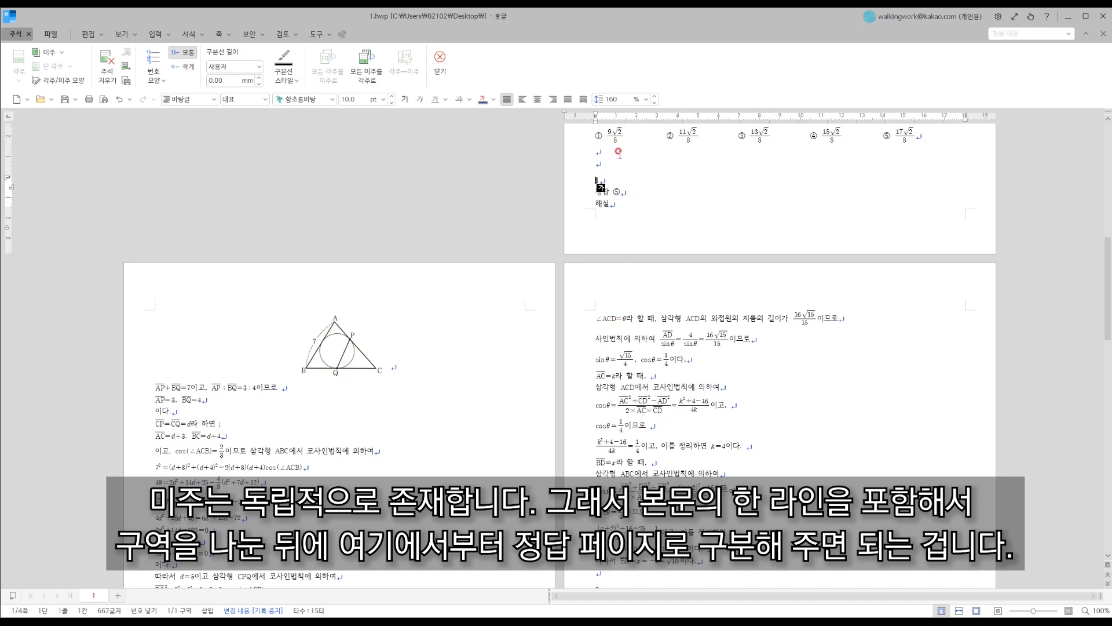
pyautogui.click(608, 166)
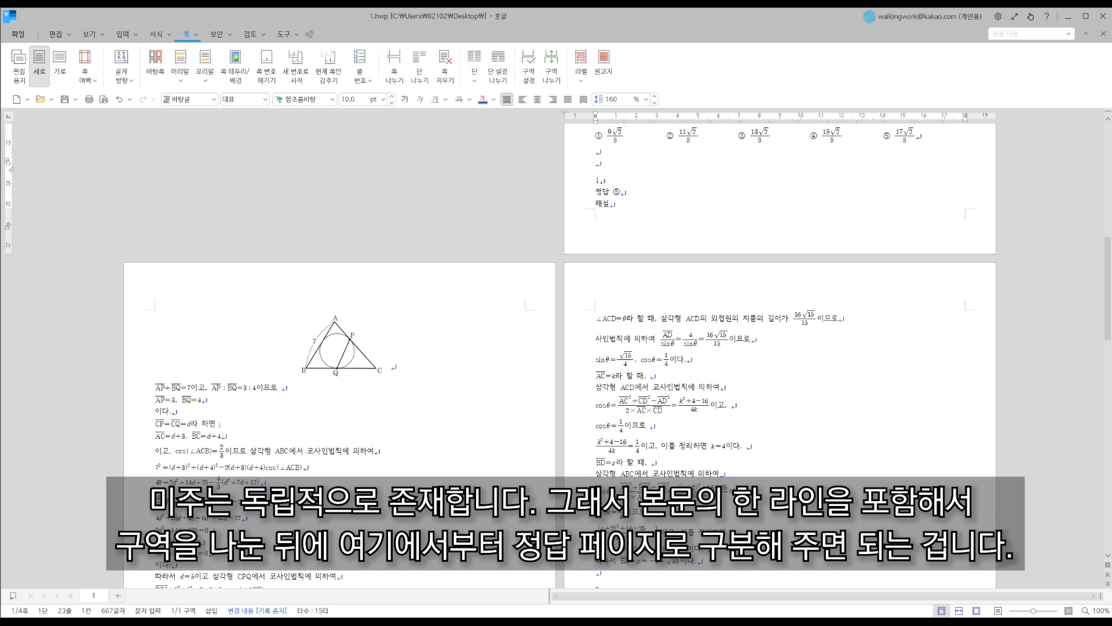
pyautogui.hotkey('alt', 'shift', 'Return')
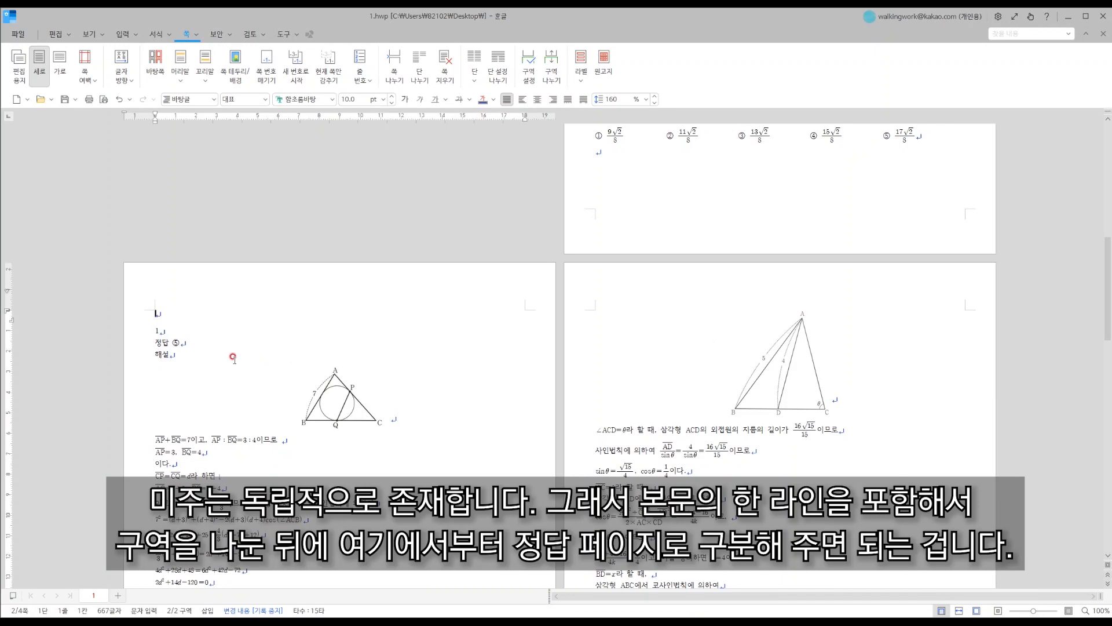
# Check the section numbers at the end of the question pages and in the first line of the answer page.
pyautogui.scroll(-1, 255, 403)
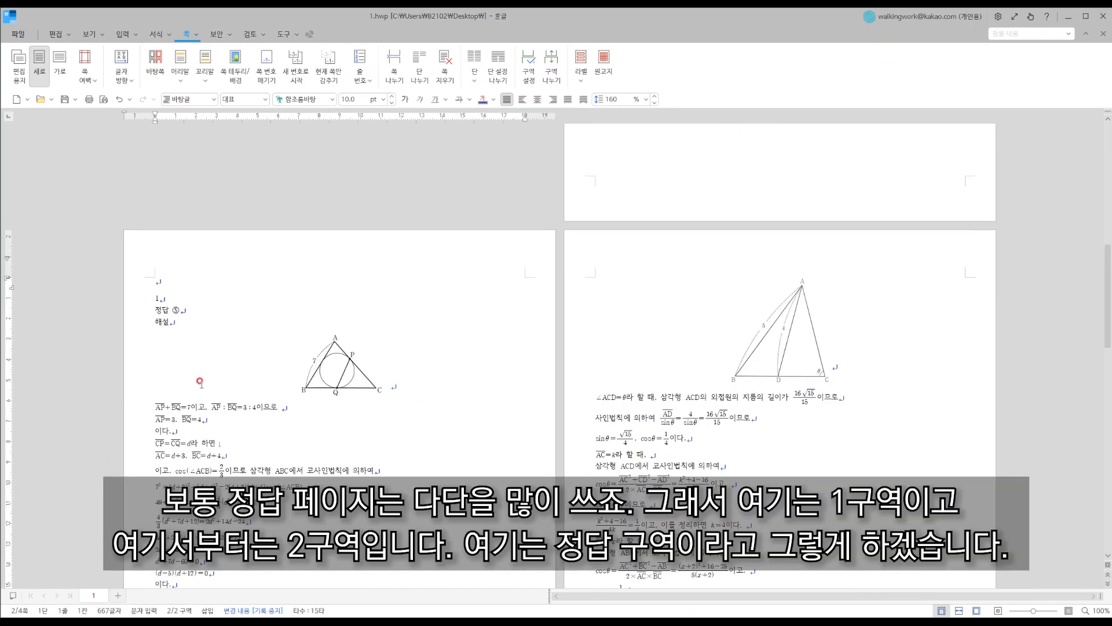
pyautogui.click(669, 195)
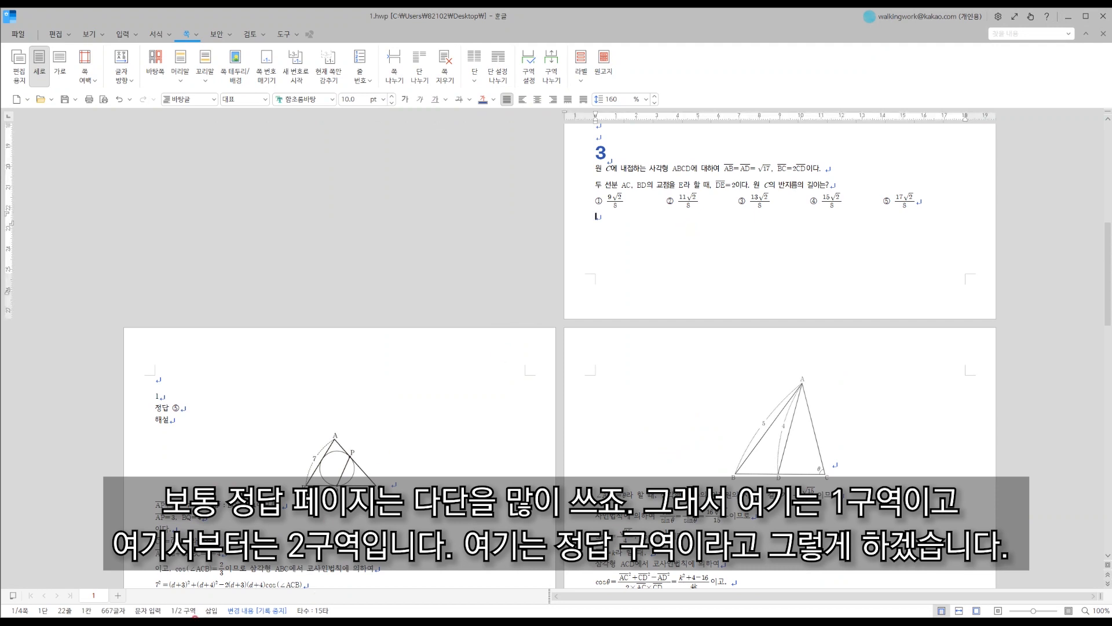
pyautogui.click(172, 381)
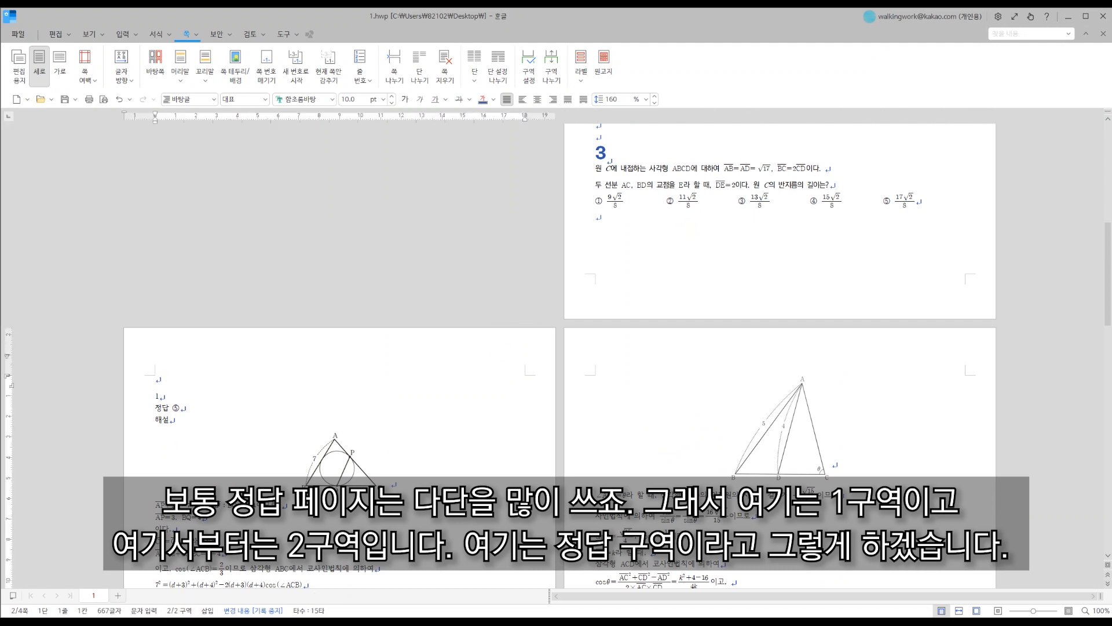
pyautogui.click(164, 380)
# Add short filler lines of Korean consonants below question 3, including a line with the number 4, running onto another page.
pyautogui.click(678, 238)
pyautogui.write('ㄹㅁ ㅇㄹ ㅁ ㅇㄹㅁ ㅇㄴㄹ ㅁㅇㄹ ㅁㅇ ㄹㅁ ㄴㅇㄹ ')
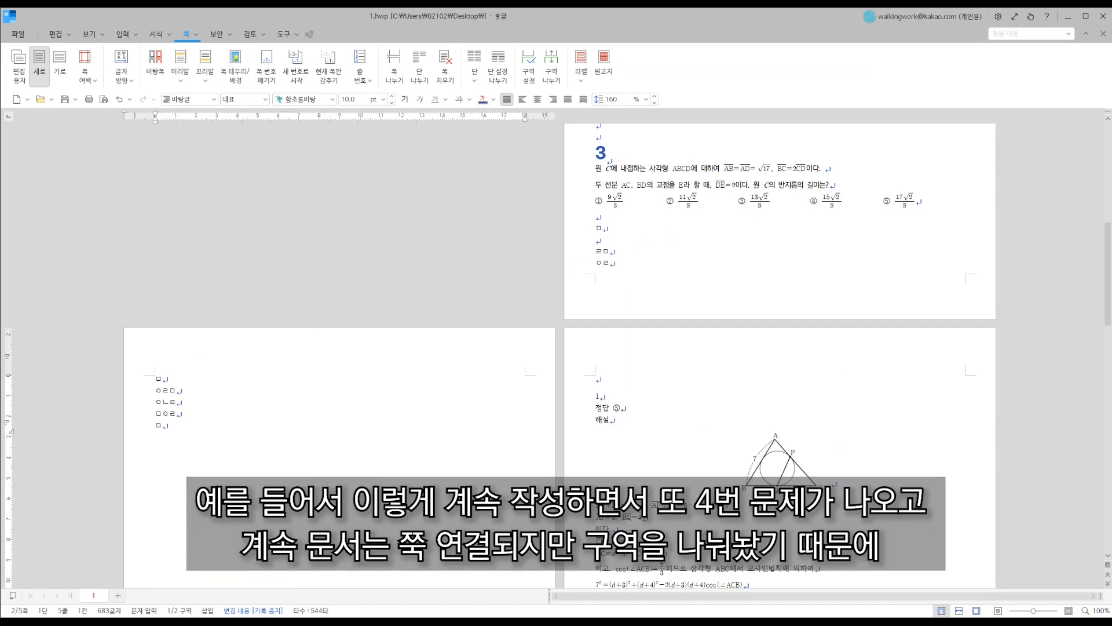
pyautogui.write('4 ㅁㅇ ㄹㅁㄴㅇ ㄹ ㅁㅇㄹ')
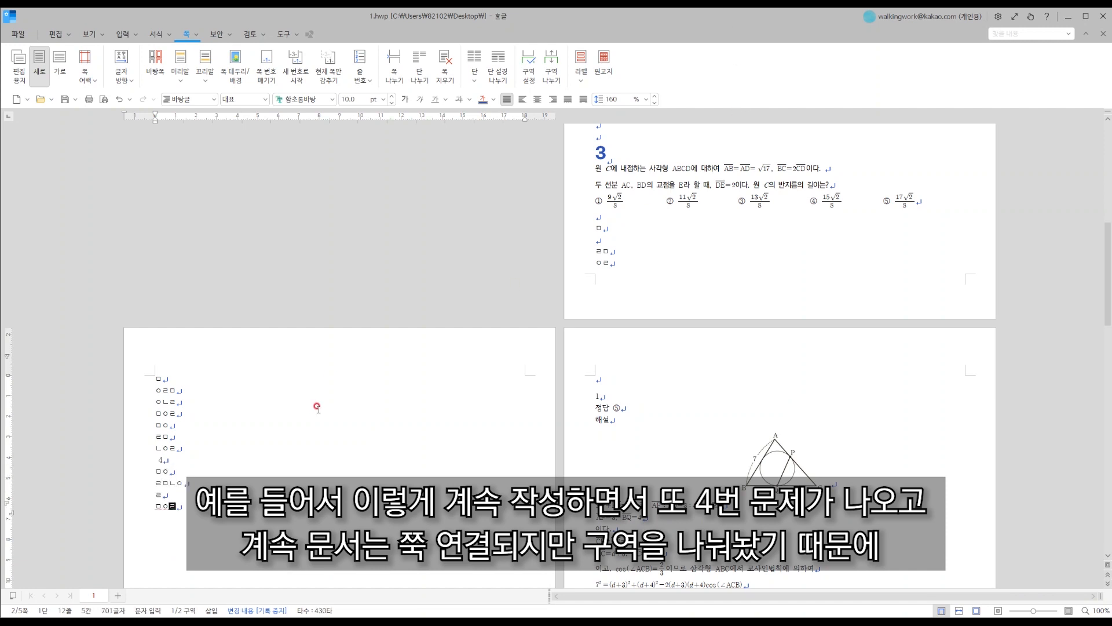
# Check that the answer page is still a separate section following the added filler lines.
pyautogui.click(587, 374)
pyautogui.scroll(-3, 203, 549)
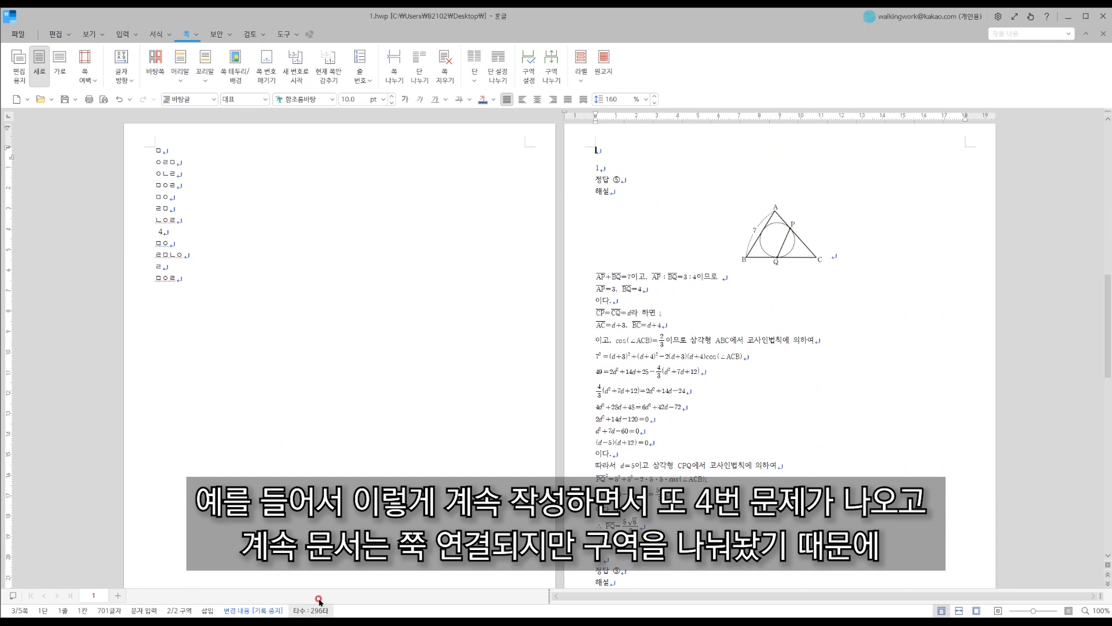
pyautogui.scroll(-3, 324, 557)
pyautogui.scroll(5, 521, 403)
pyautogui.click(640, 245)
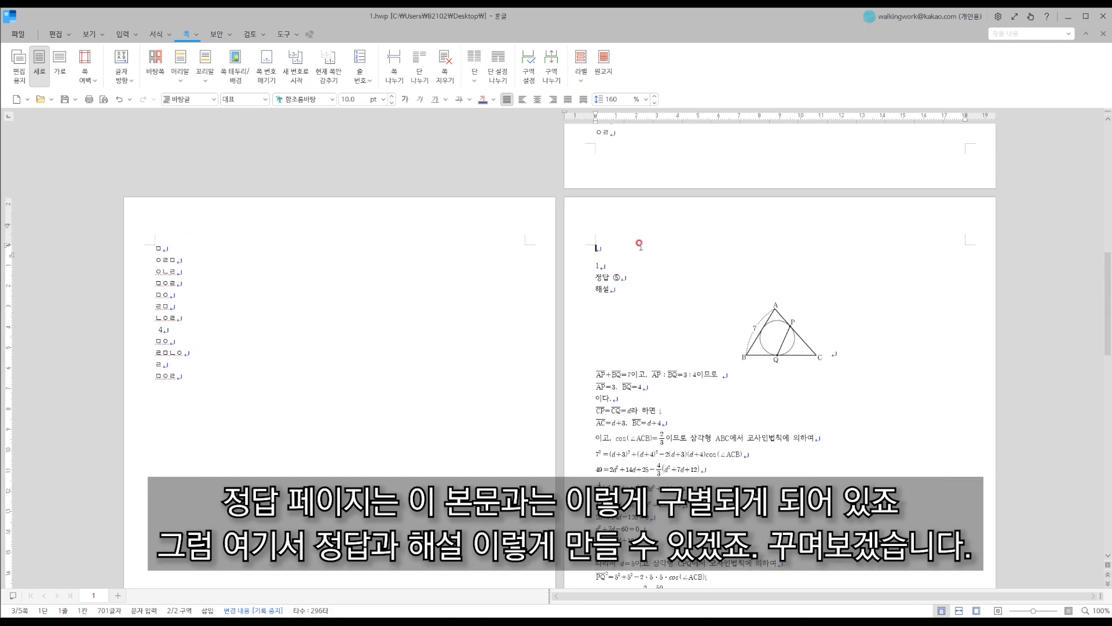
pyautogui.click(218, 376)
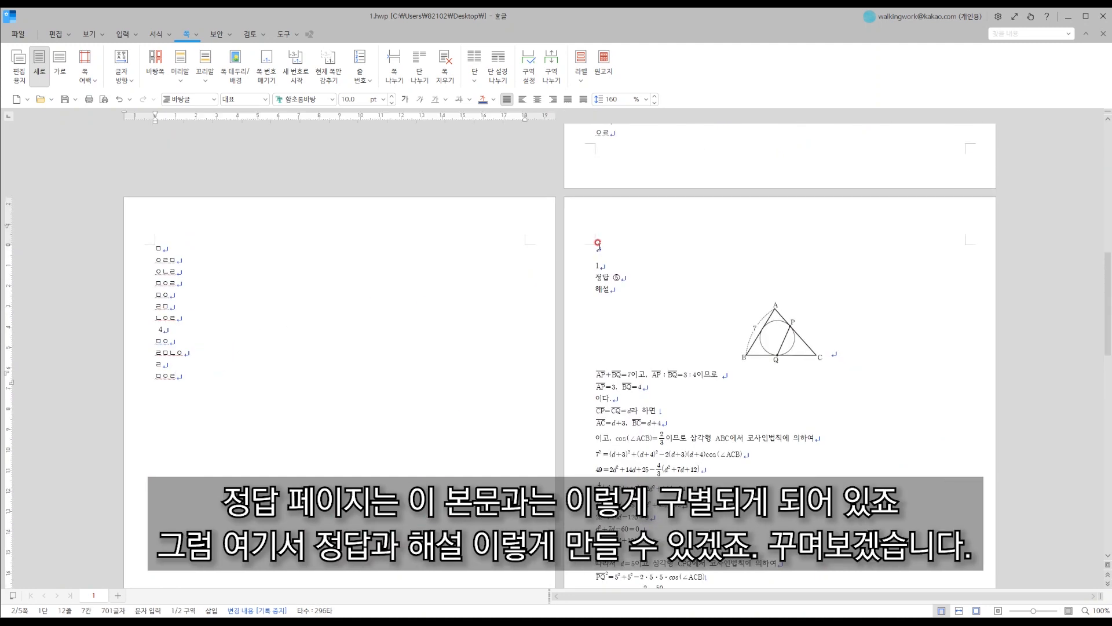
# Enter the heading 정답과 해설 in the empty line above endnote 1 and set its font size to 20 pt.
pyautogui.click(619, 250)
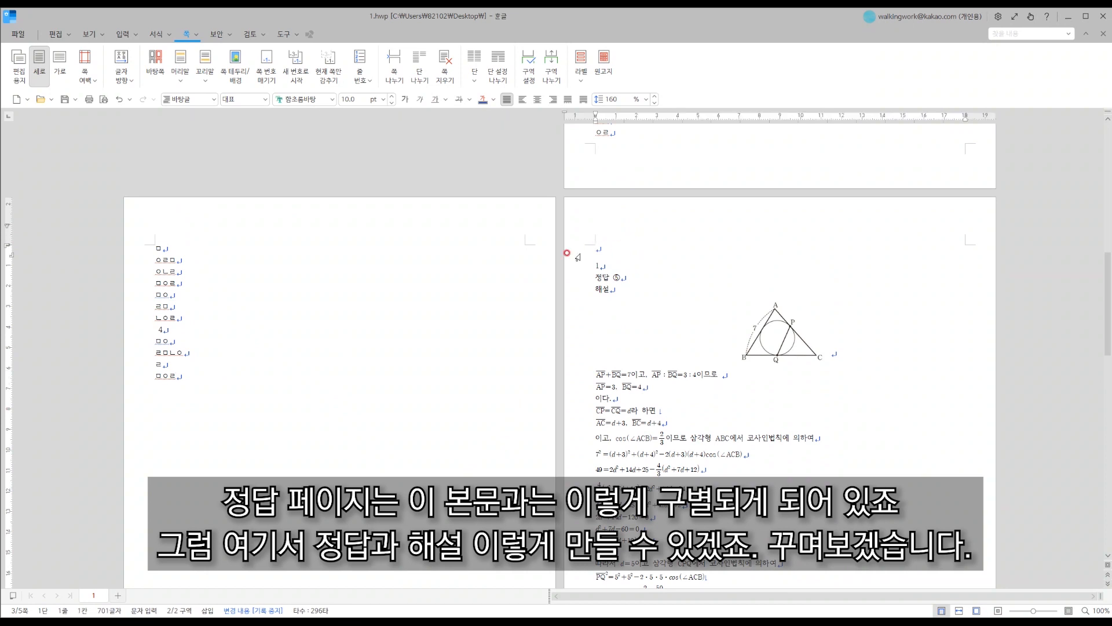
pyautogui.write('정답과 해설')
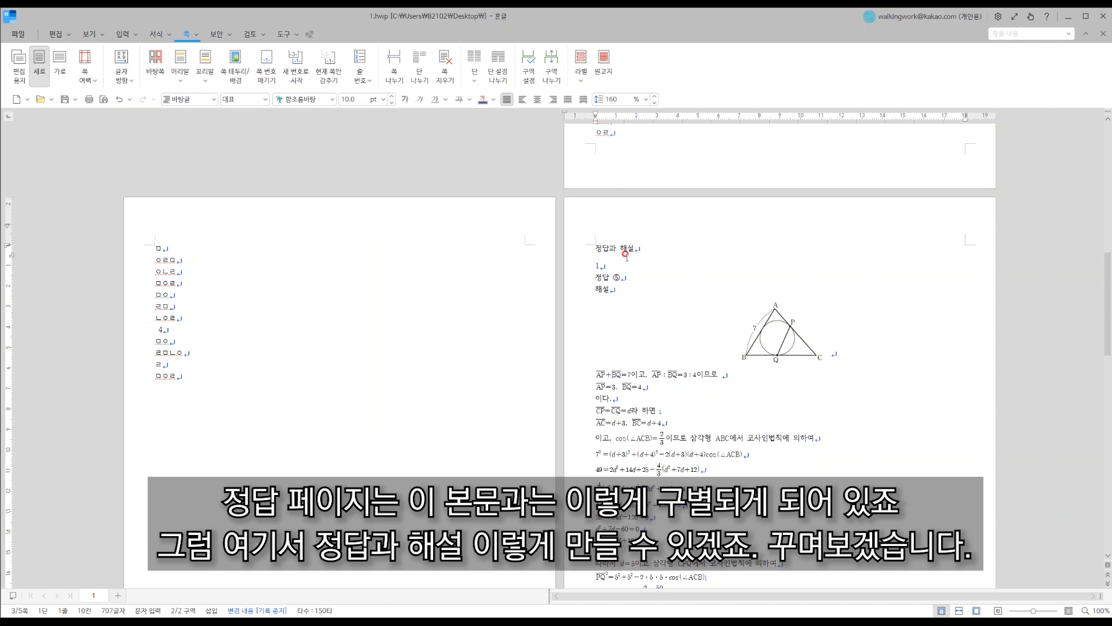
pyautogui.hotkey('shift', 'Home')
pyautogui.click(383, 99)
pyautogui.click(359, 282)
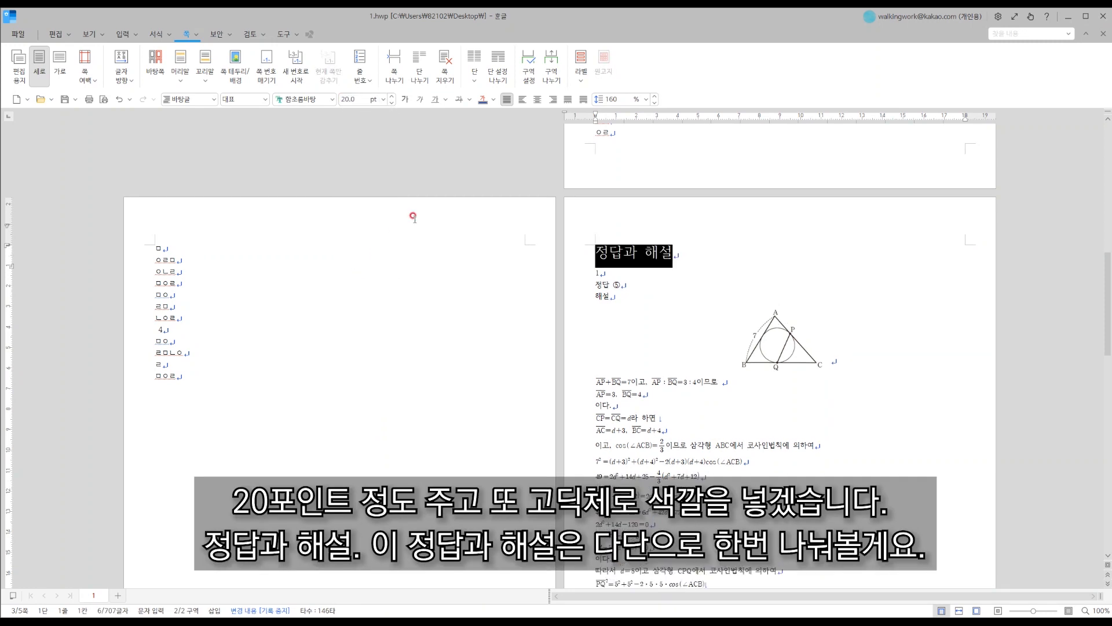
# Format the 정답과 해설 heading with a KoPubWorld font and a blue text colour.
pyautogui.click(332, 99)
pyautogui.moveTo(480, 267); pyautogui.dragTo(476, 107)
pyautogui.click(452, 130)
pyautogui.click(483, 99)
pyautogui.click(765, 258)
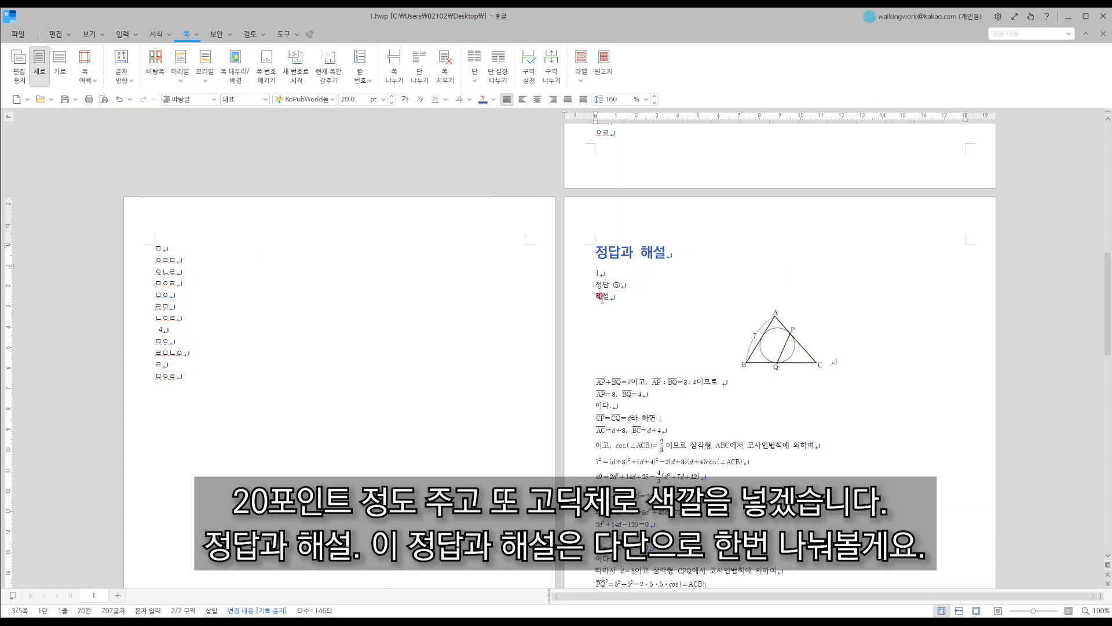
# Enclose the heading in angle brackets so it reads 〈정답과 해설〉.
pyautogui.click(597, 253)
pyautogui.write('〈')
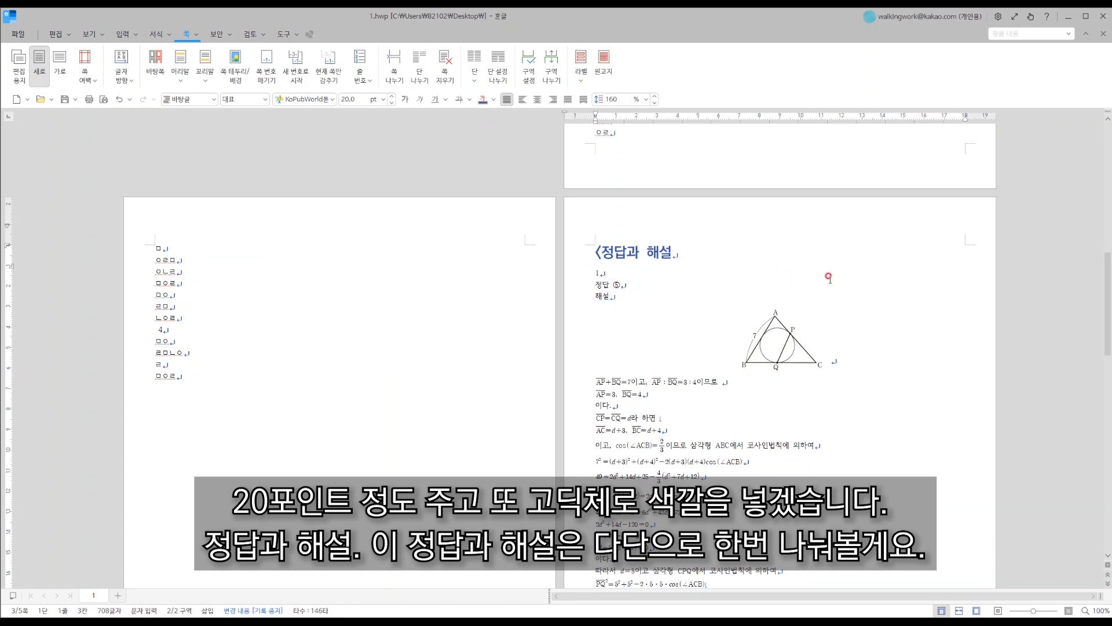
pyautogui.click(690, 258)
pyautogui.write('〉')
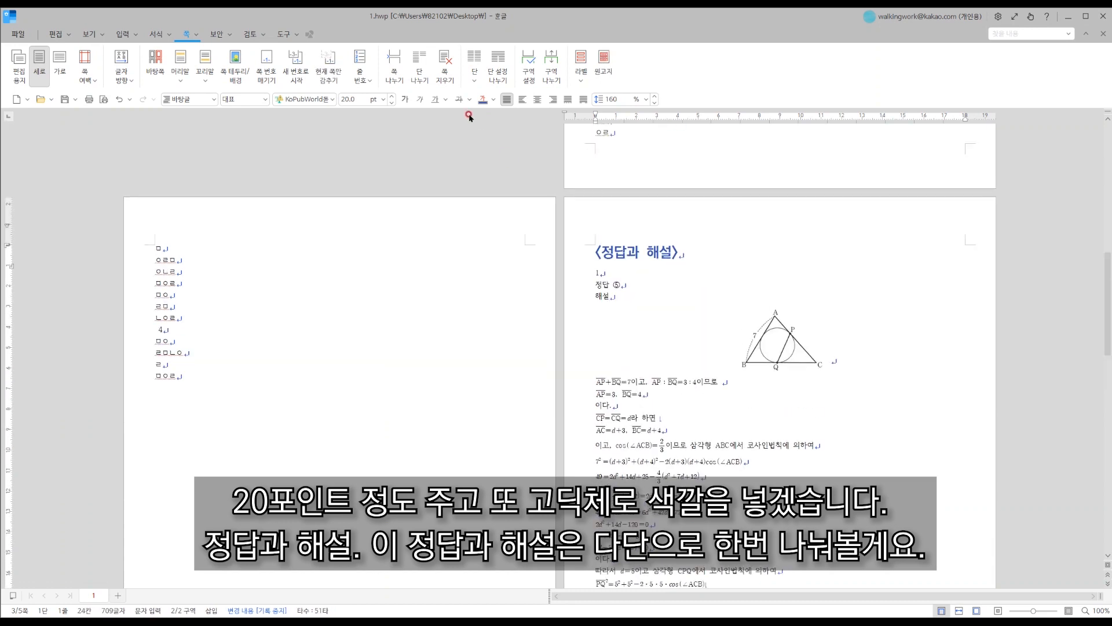
# Lay out the answer section in two equal columns separated by a grey dotted dividing line.
pyautogui.click(474, 78)
pyautogui.click(488, 170)
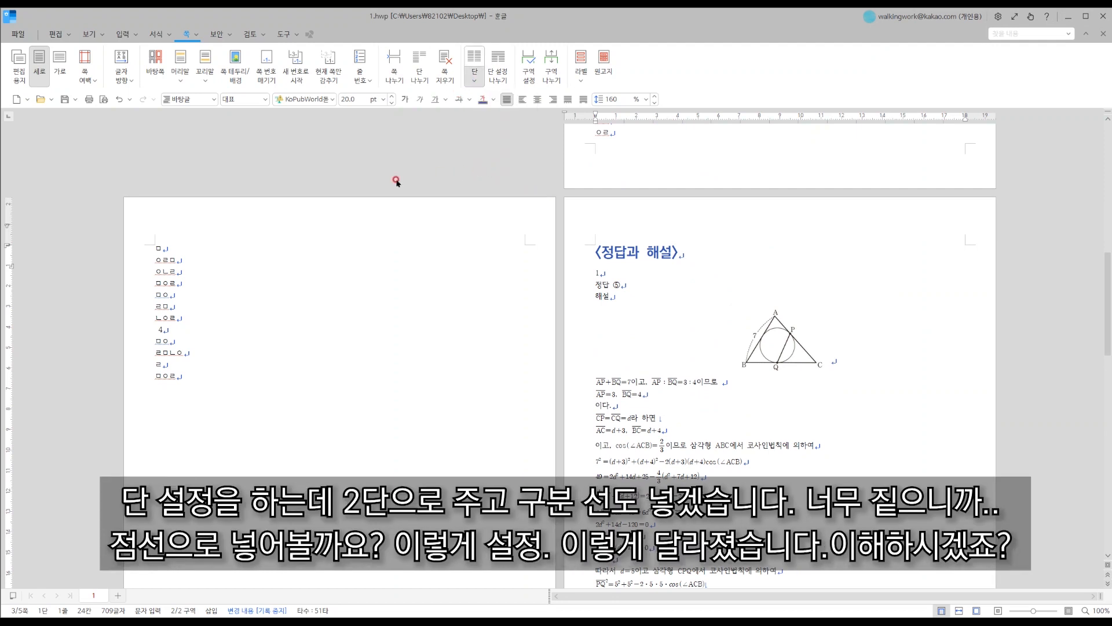
pyautogui.click(483, 216)
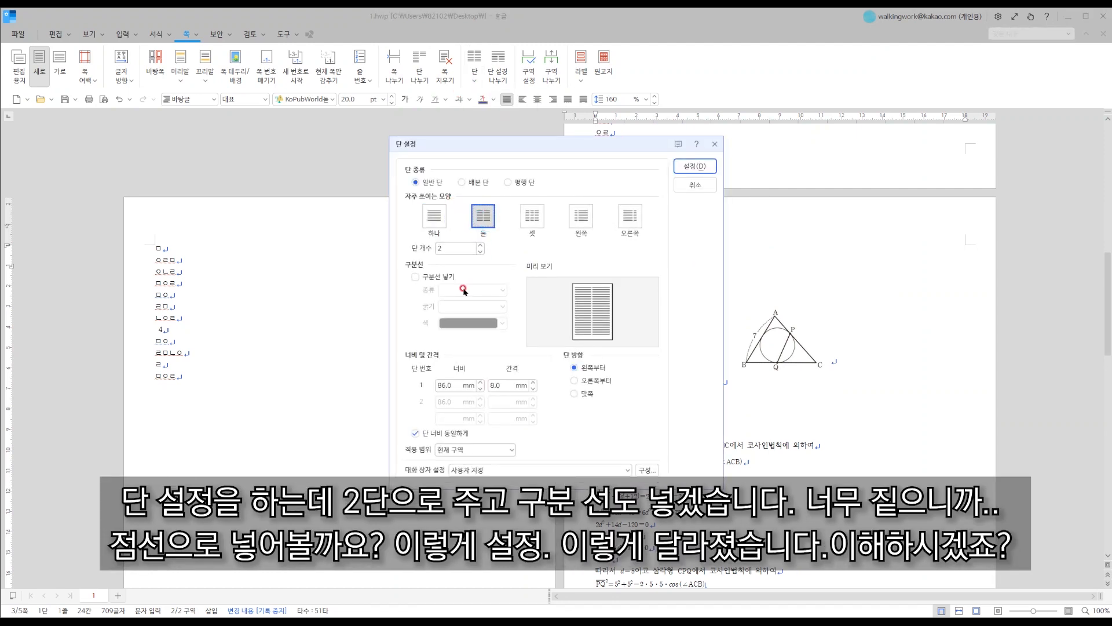
pyautogui.click(434, 281)
pyautogui.click(501, 323)
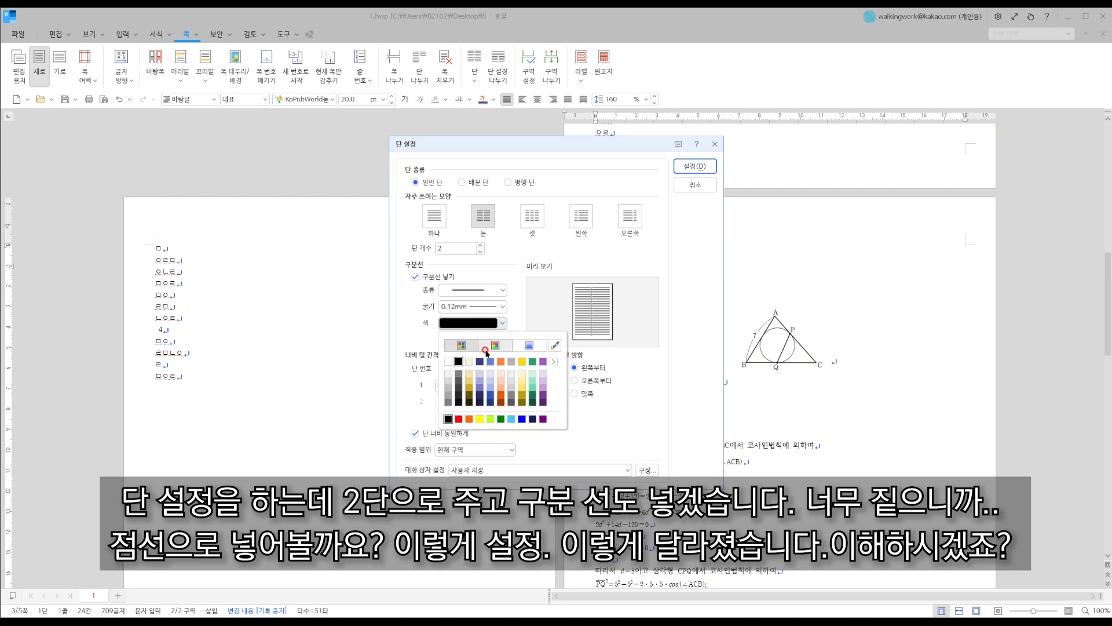
pyautogui.click(460, 375)
pyautogui.click(496, 290)
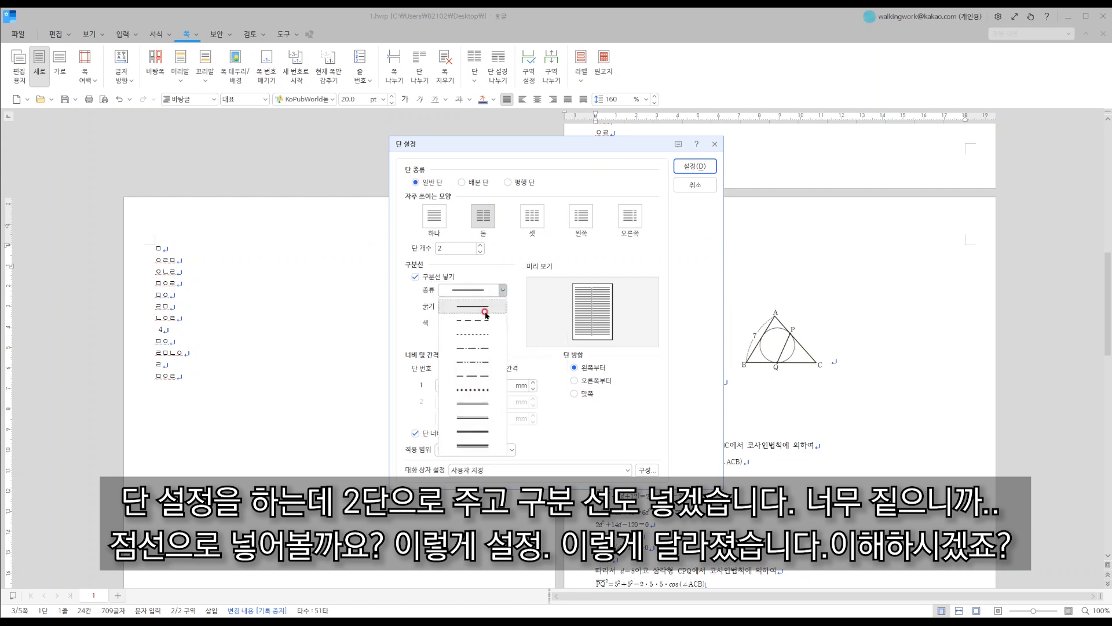
pyautogui.click(479, 334)
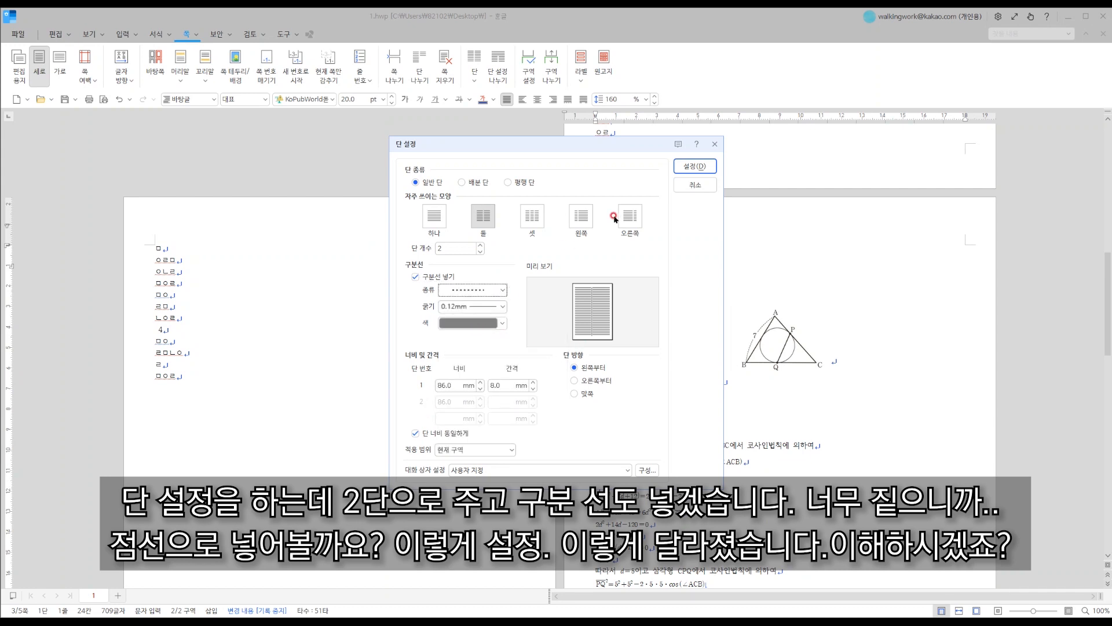
pyautogui.click(695, 166)
pyautogui.scroll(-3, 785, 434)
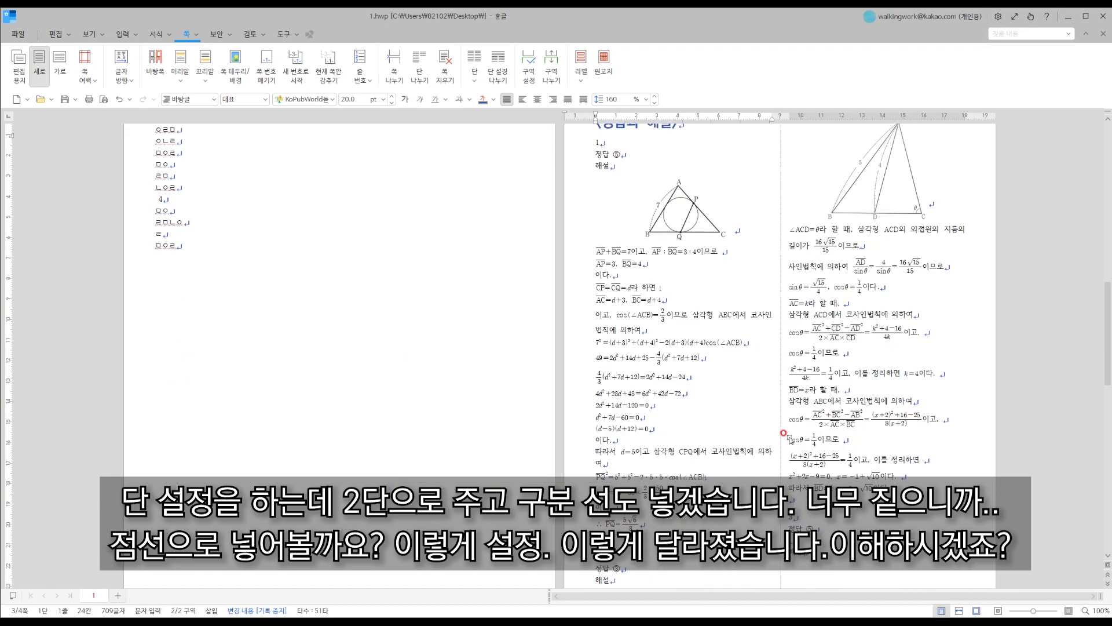
# Examine where the body heading ends and the endnotes begin, and compare the endnote numbers with the styled question numbers.
pyautogui.scroll(3, 791, 440)
pyautogui.moveTo(721, 287); pyautogui.dragTo(580, 287)
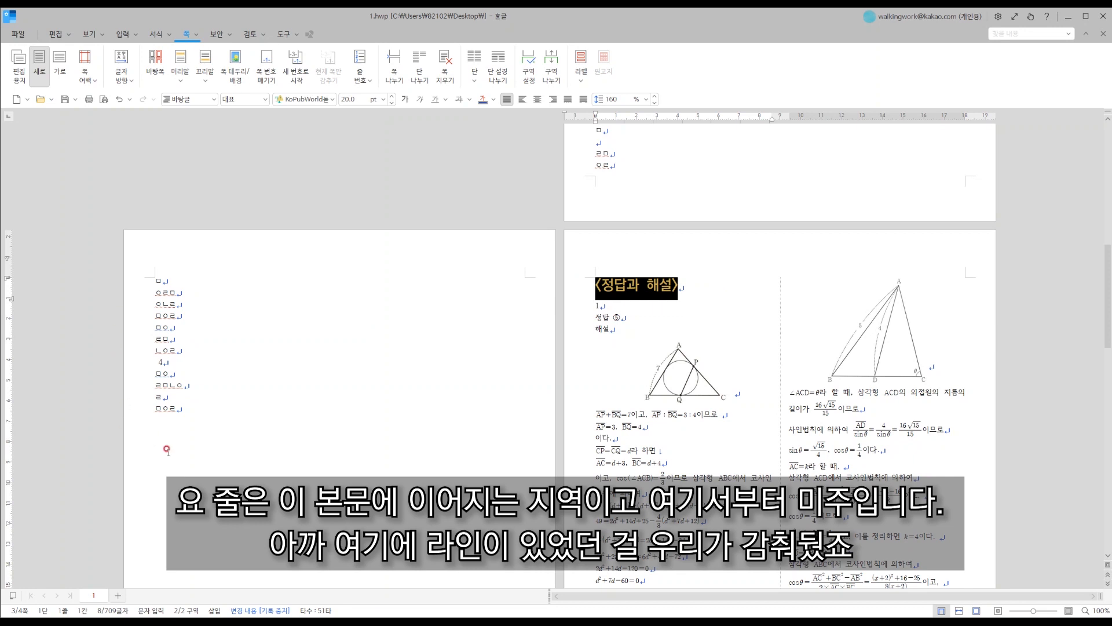
pyautogui.click(599, 305)
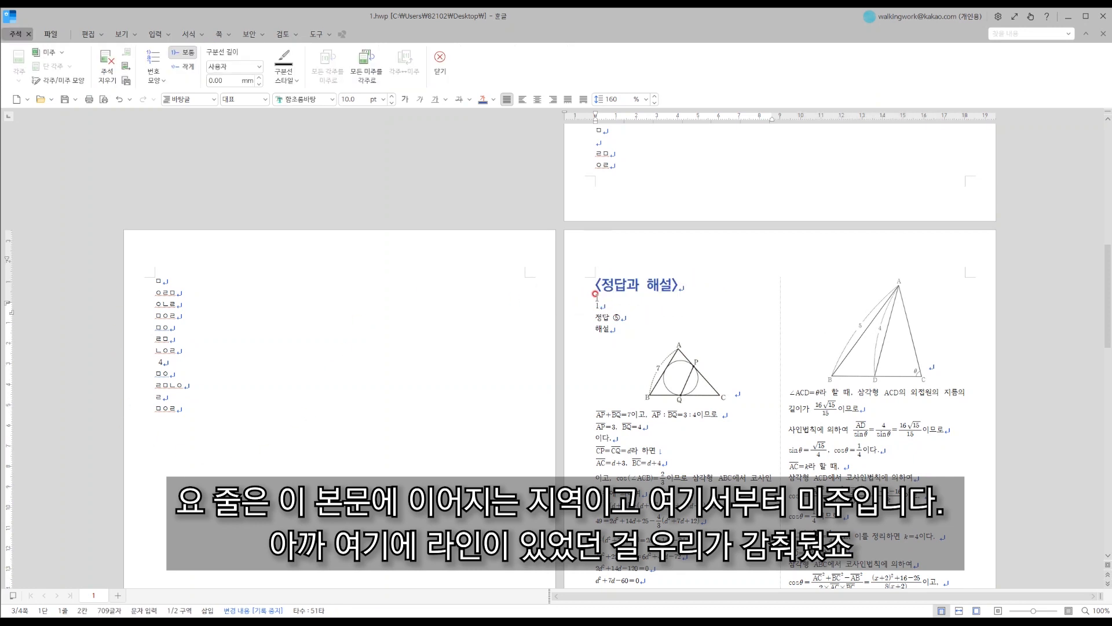
pyautogui.click(622, 296)
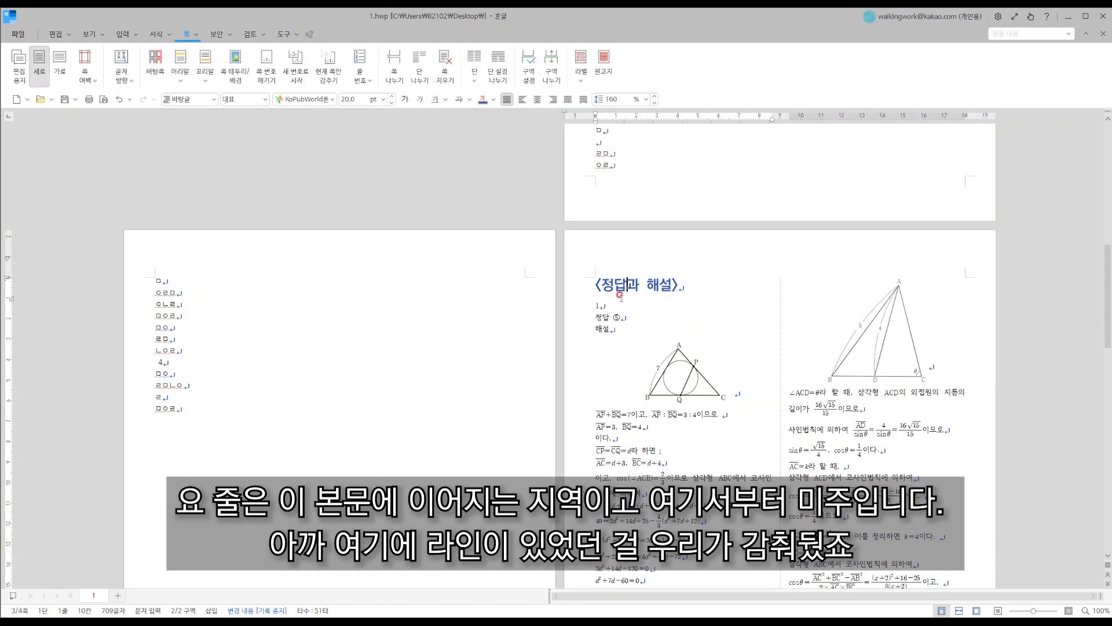
pyautogui.click(605, 304)
pyautogui.scroll(-3, 609, 261)
pyautogui.scroll(12, 689, 400)
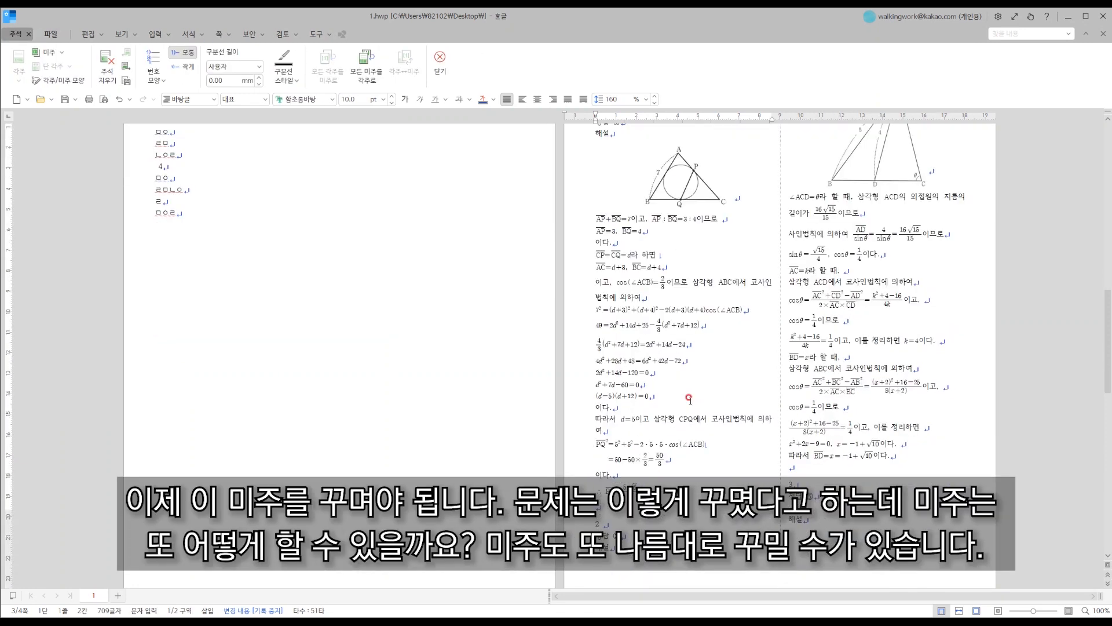
pyautogui.click(673, 250)
pyautogui.scroll(7, 674, 251)
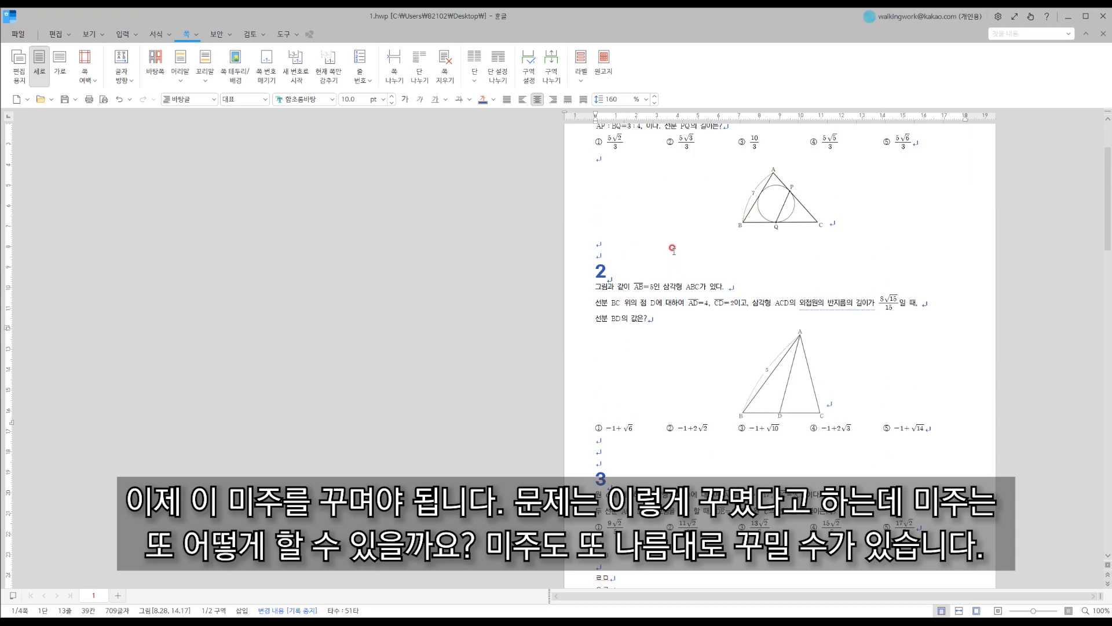
pyautogui.scroll(-15, 672, 250)
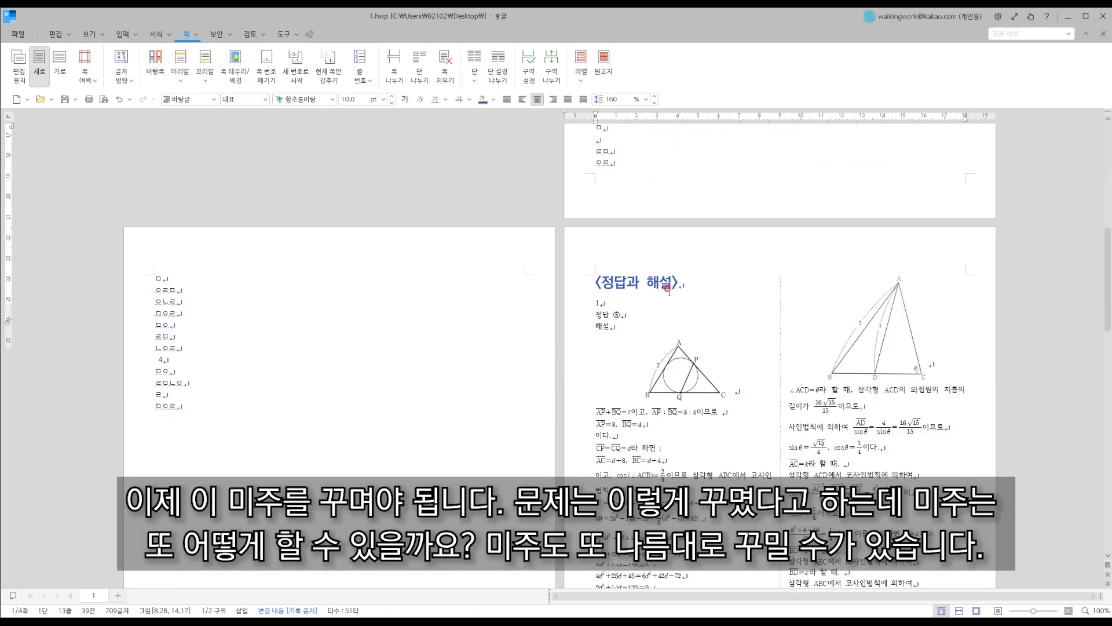
# Format the number of endnote 1 with the G마켓 산스 TTF font and a blue text colour.
pyautogui.click(625, 345)
pyautogui.rightClick(613, 302)
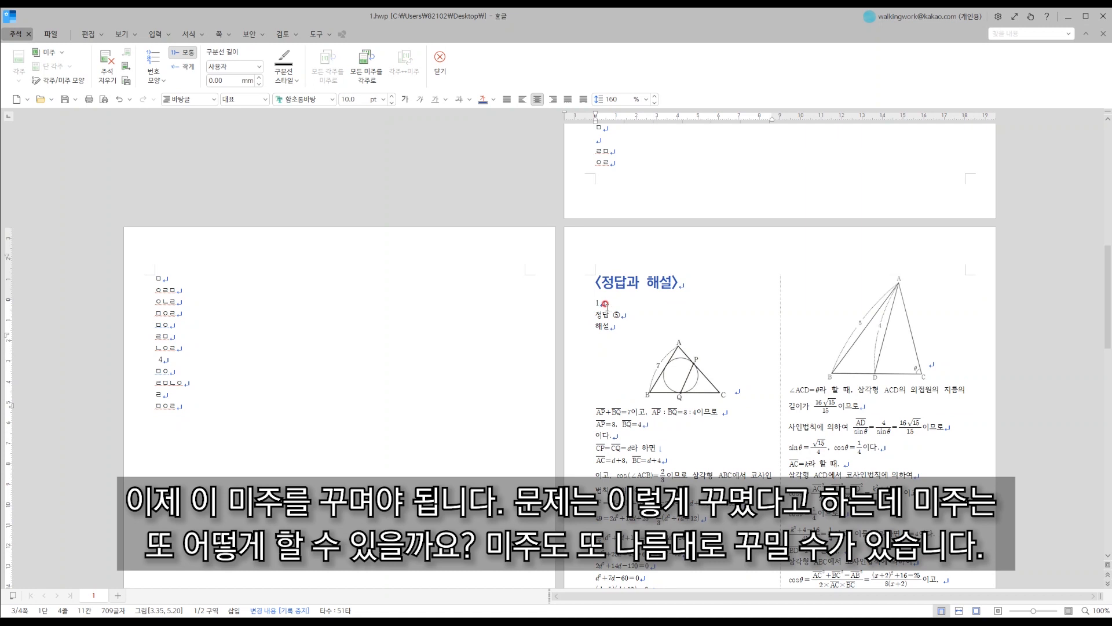
pyautogui.scroll(-6, 602, 331)
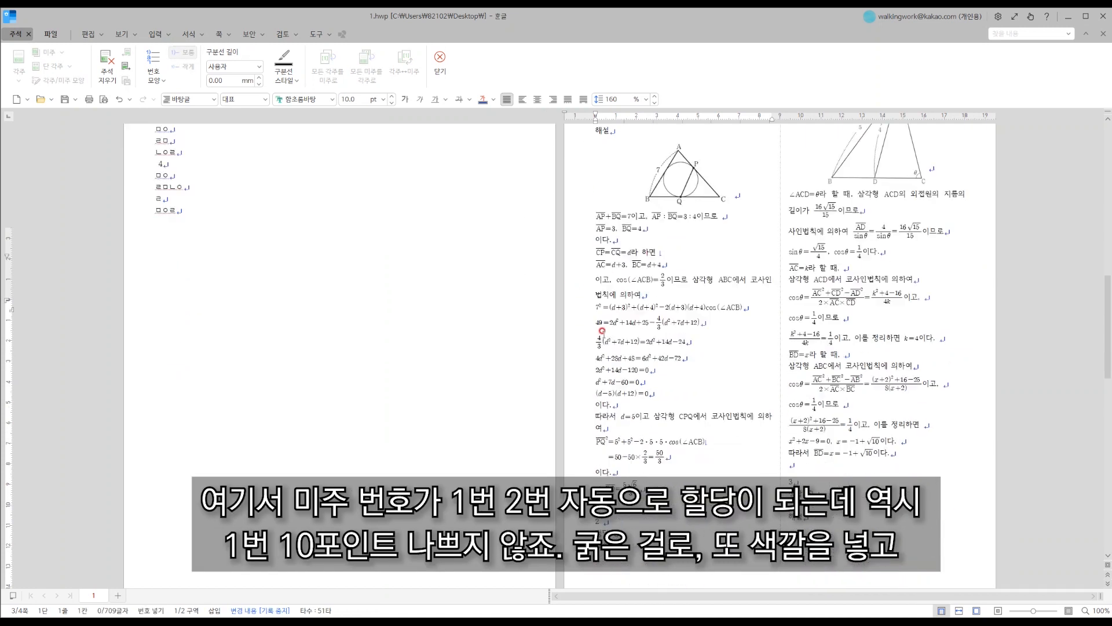
pyautogui.scroll(-1, 602, 331)
pyautogui.scroll(5, 560, 365)
pyautogui.moveTo(607, 238); pyautogui.dragTo(590, 238)
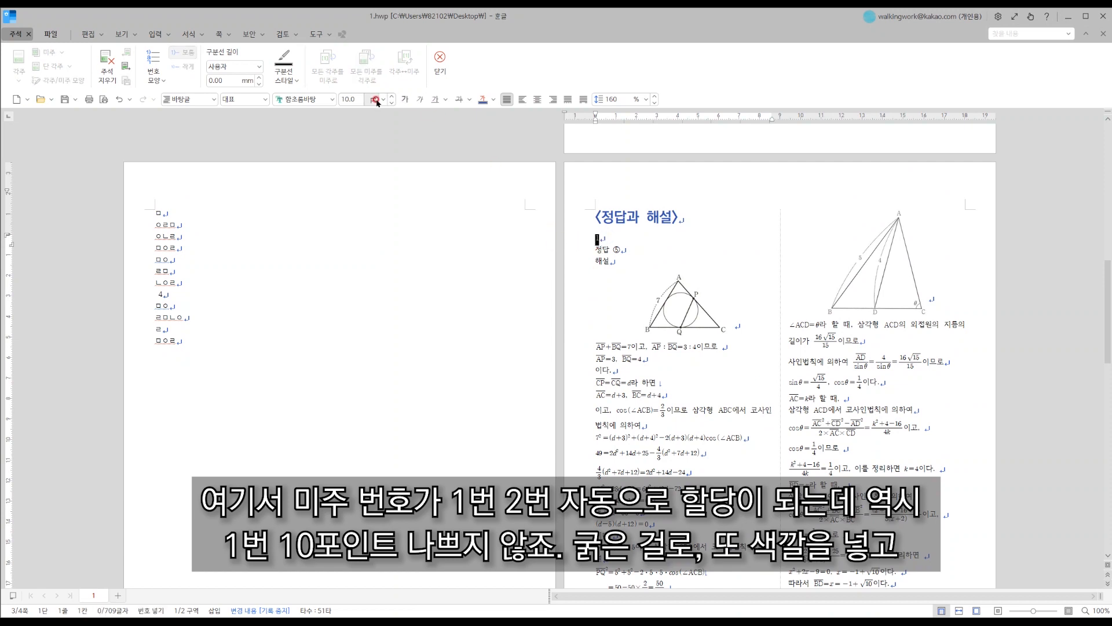
pyautogui.click(334, 100)
pyautogui.moveTo(484, 267); pyautogui.dragTo(475, 119)
pyautogui.click(442, 148)
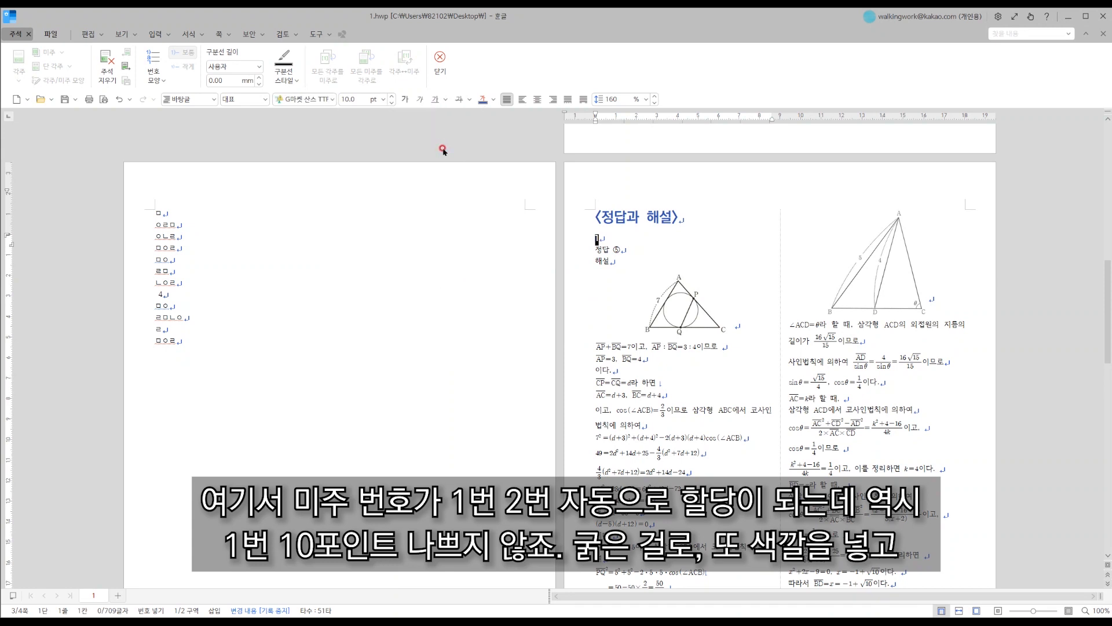
pyautogui.click(494, 100)
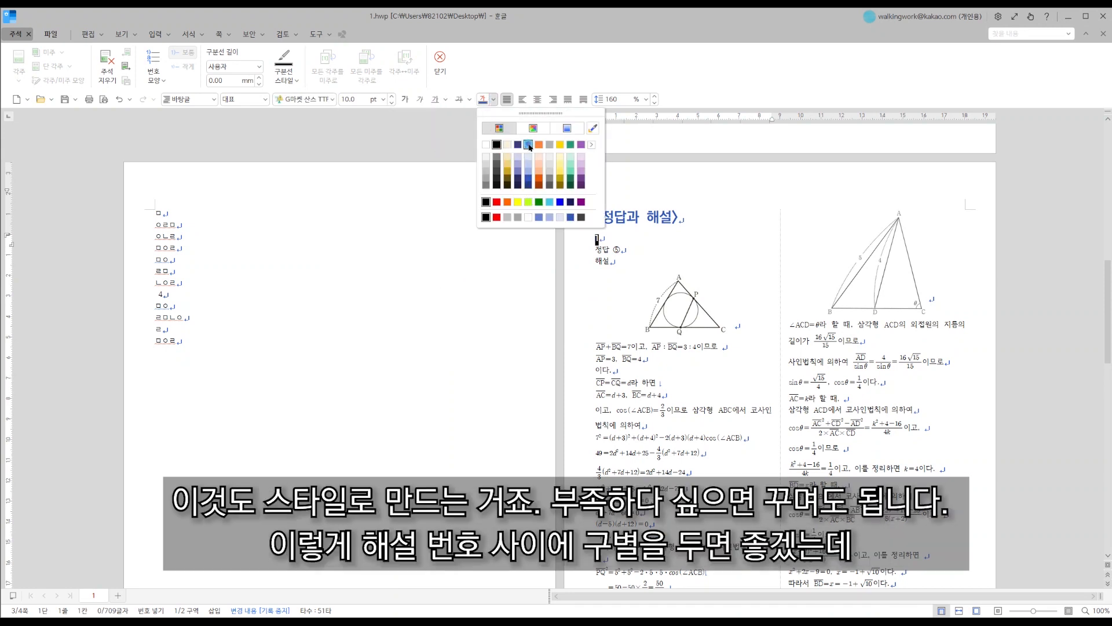
pyautogui.click(529, 180)
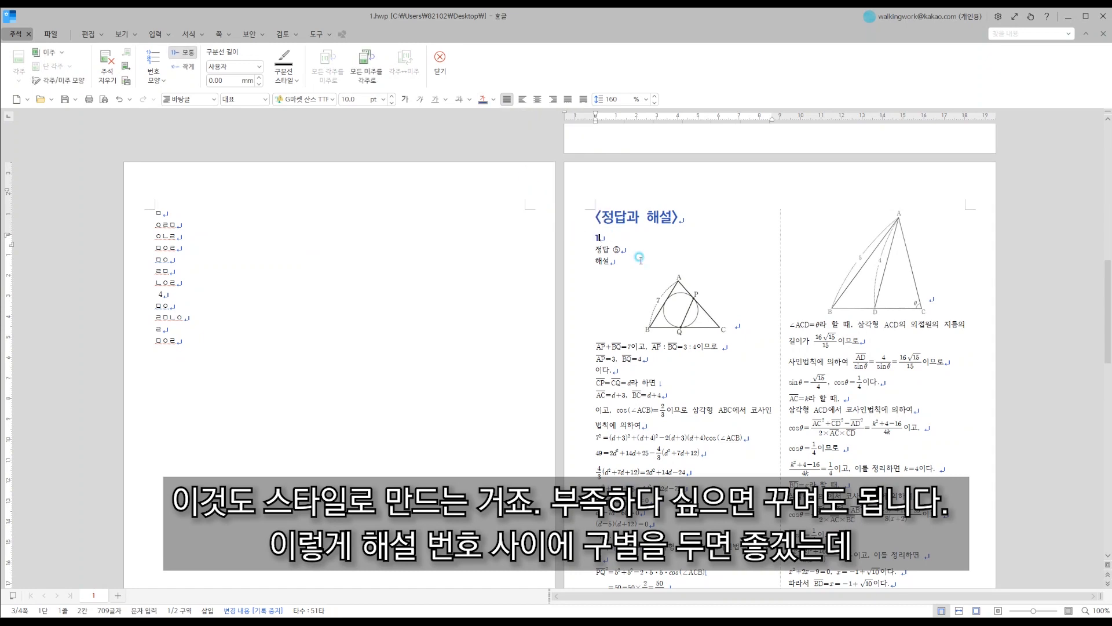
pyautogui.write('[')
pyautogui.press('BackSpace')
pyautogui.scroll(-3, 667, 353)
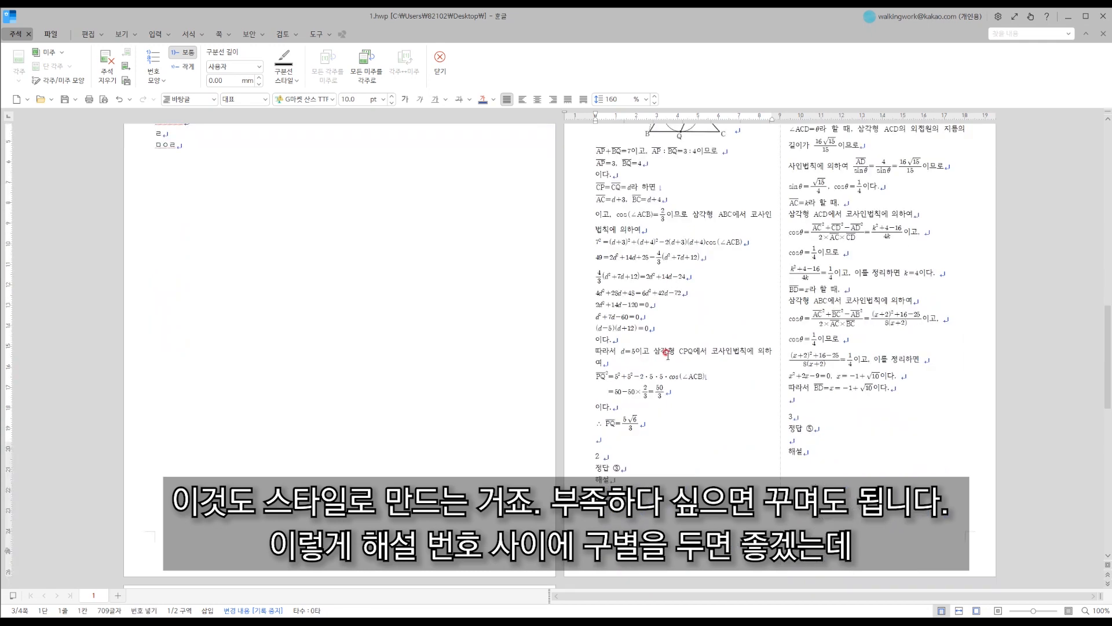
pyautogui.scroll(4, 712, 447)
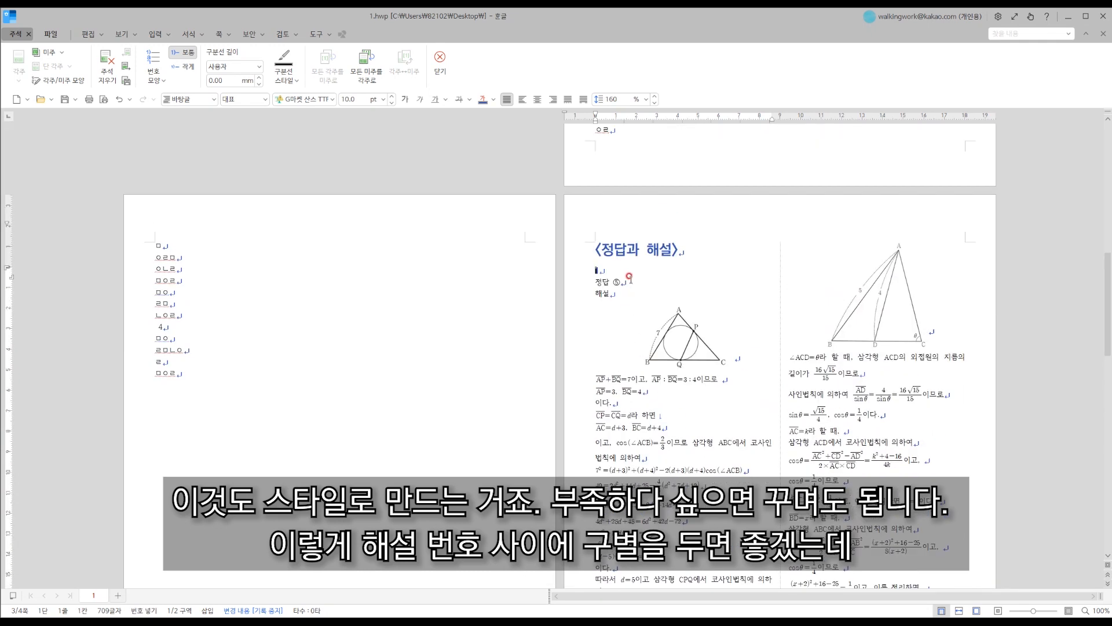
# Insert an empty line above the number of endnote 1 and draw a horizontal line about 76.6 mm long across it.
pyautogui.click(606, 268)
pyautogui.moveTo(605, 271); pyautogui.dragTo(592, 269)
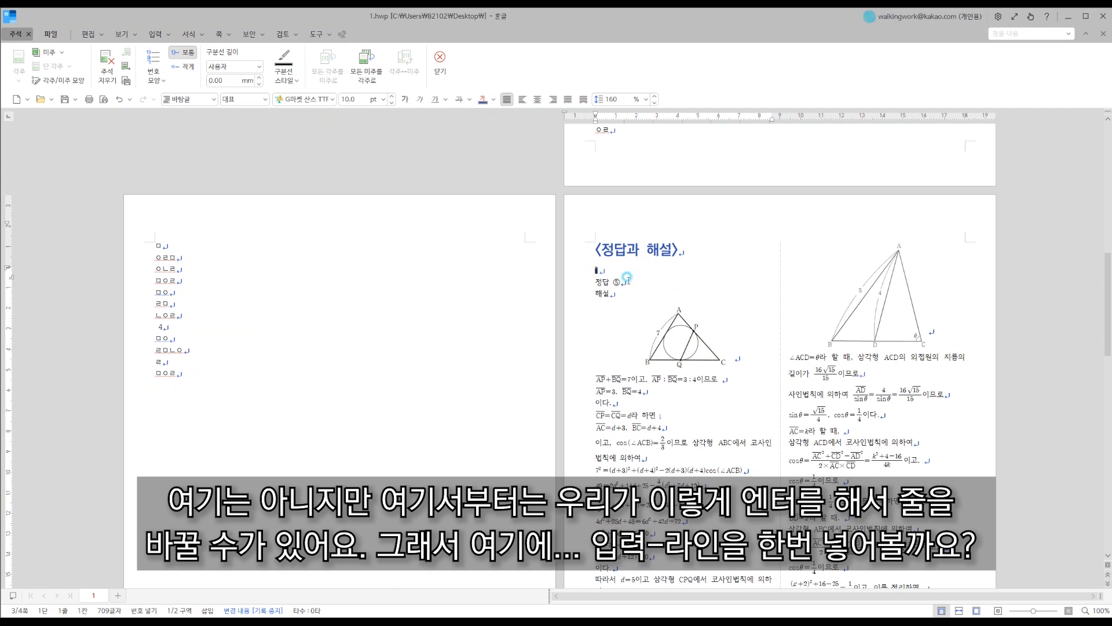
pyautogui.press('Return')
pyautogui.click(623, 270)
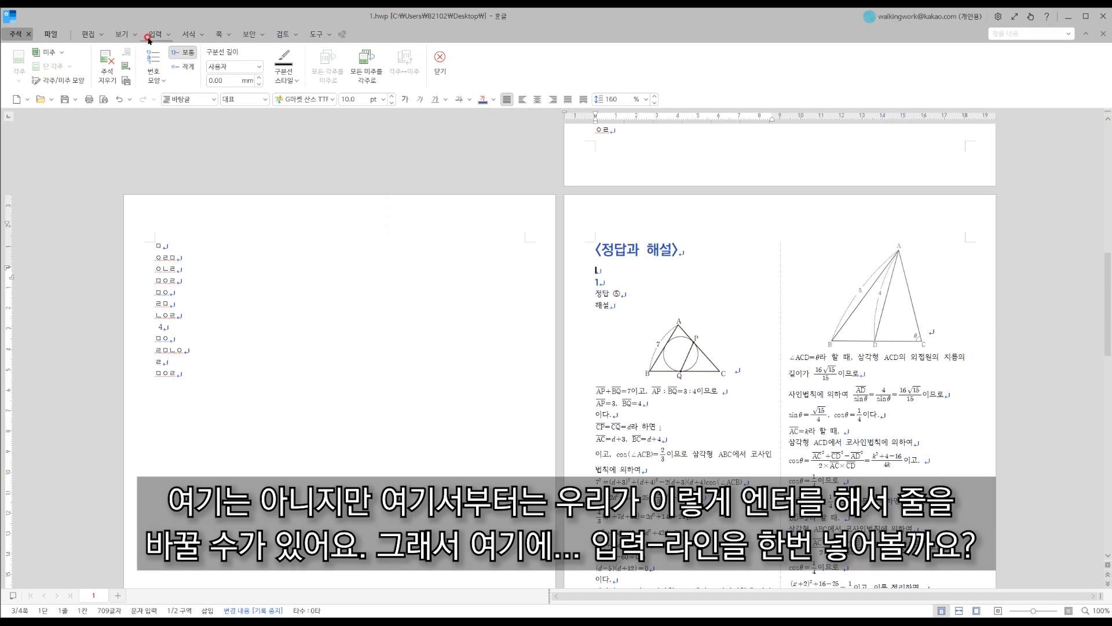
pyautogui.click(155, 35)
pyautogui.click(71, 53)
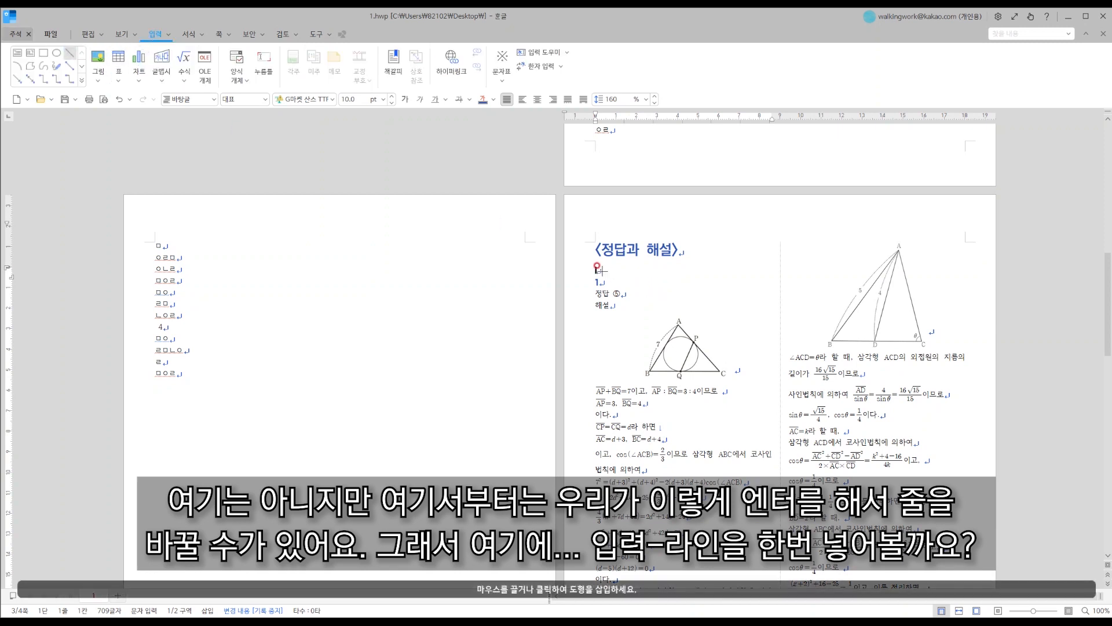
pyautogui.moveTo(597, 270); pyautogui.dragTo(755, 270)
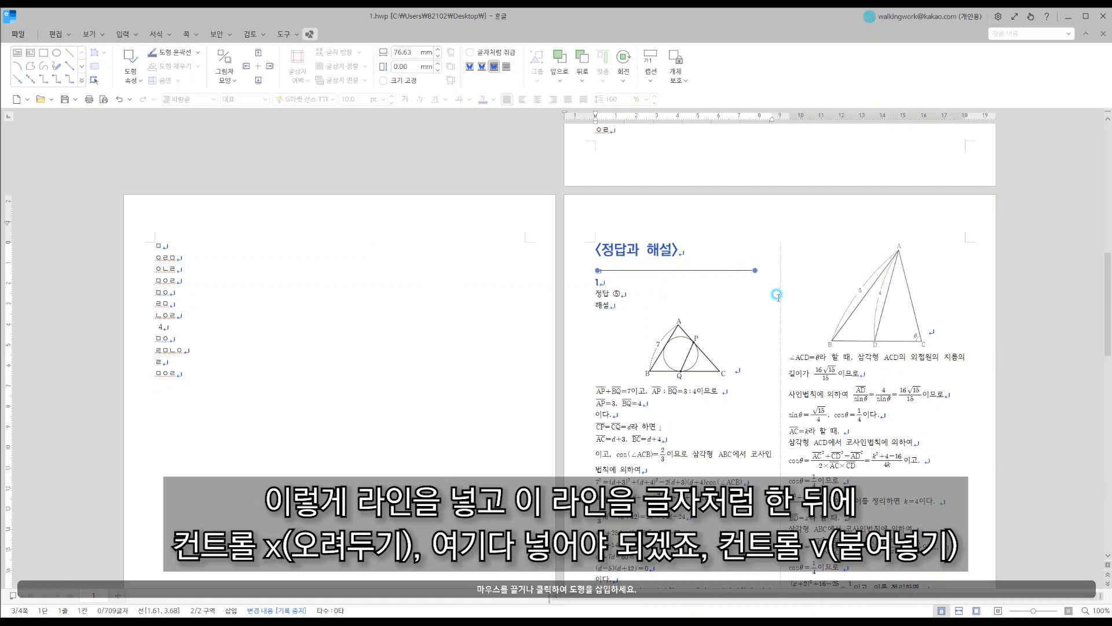
# Set the drawn line to be treated as a character and move it into the empty line above endnote 1.
pyautogui.click(470, 52)
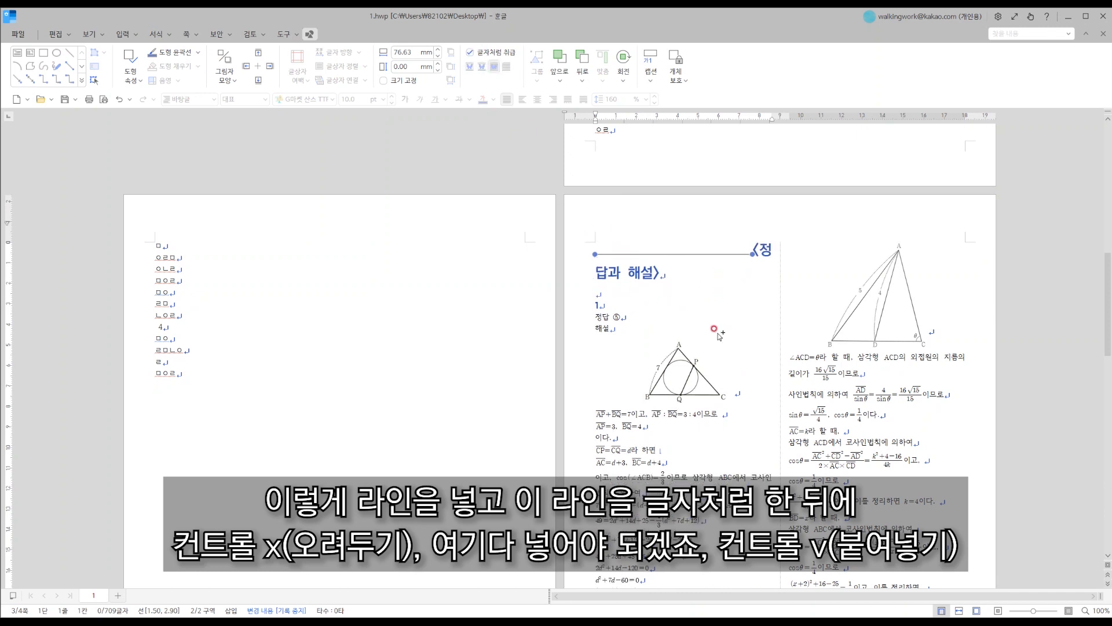
pyautogui.hotkey('ctrl', 'x')
pyautogui.press('Down')
pyautogui.hotkey('ctrl', 'v')
# Set the divider line above endnote 1 to 0.4 mm thick and a lighter blue colour.
pyautogui.click(714, 272)
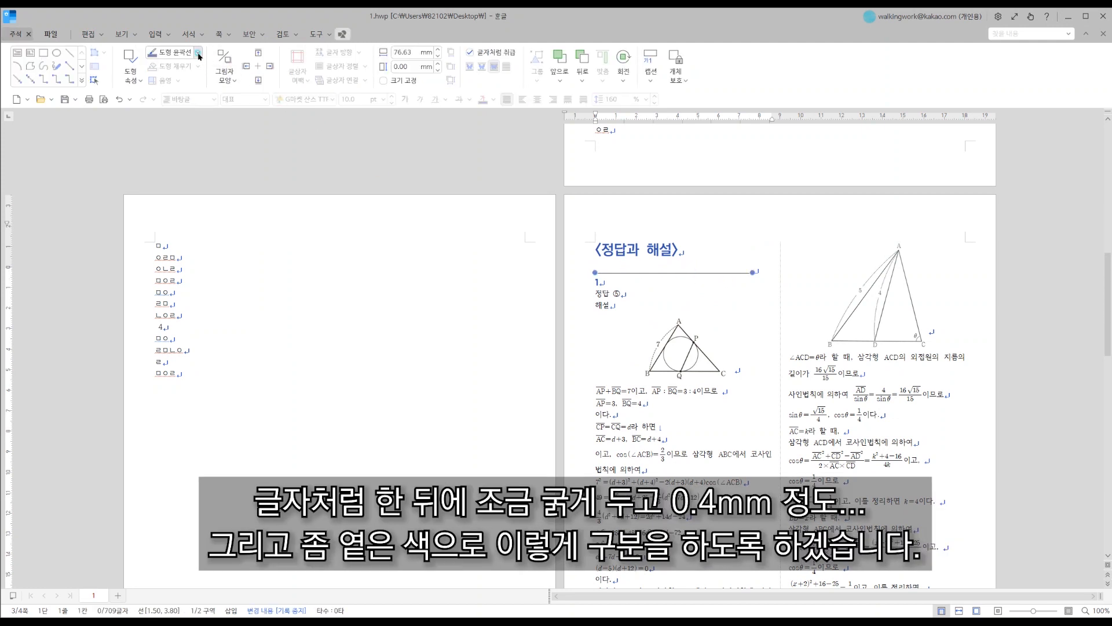
pyautogui.click(197, 52)
pyautogui.moveTo(212, 218)
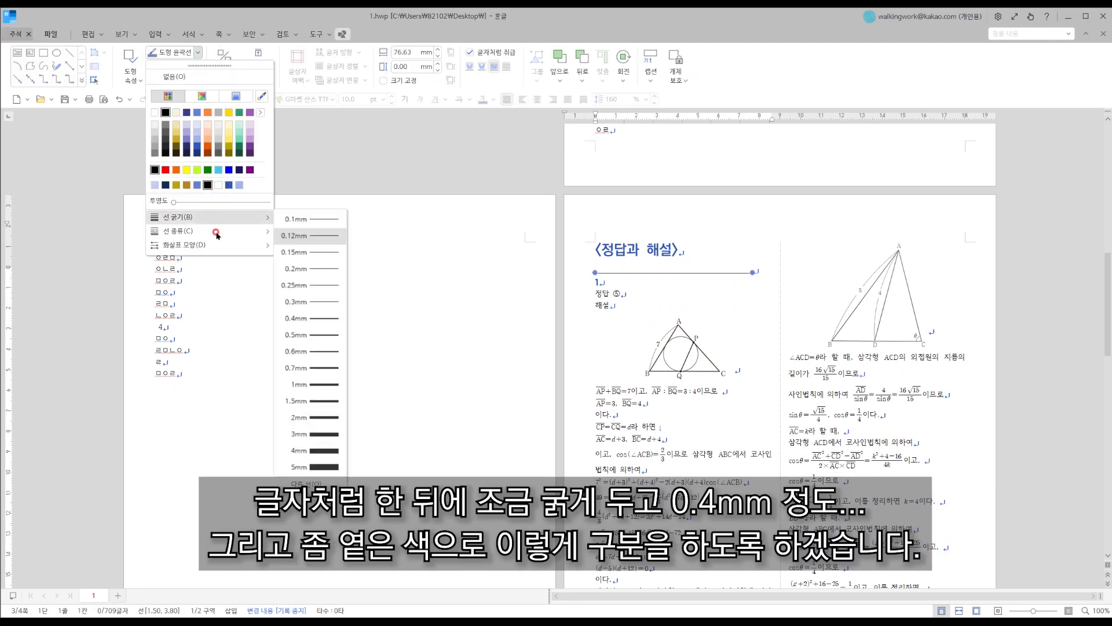
pyautogui.click(316, 318)
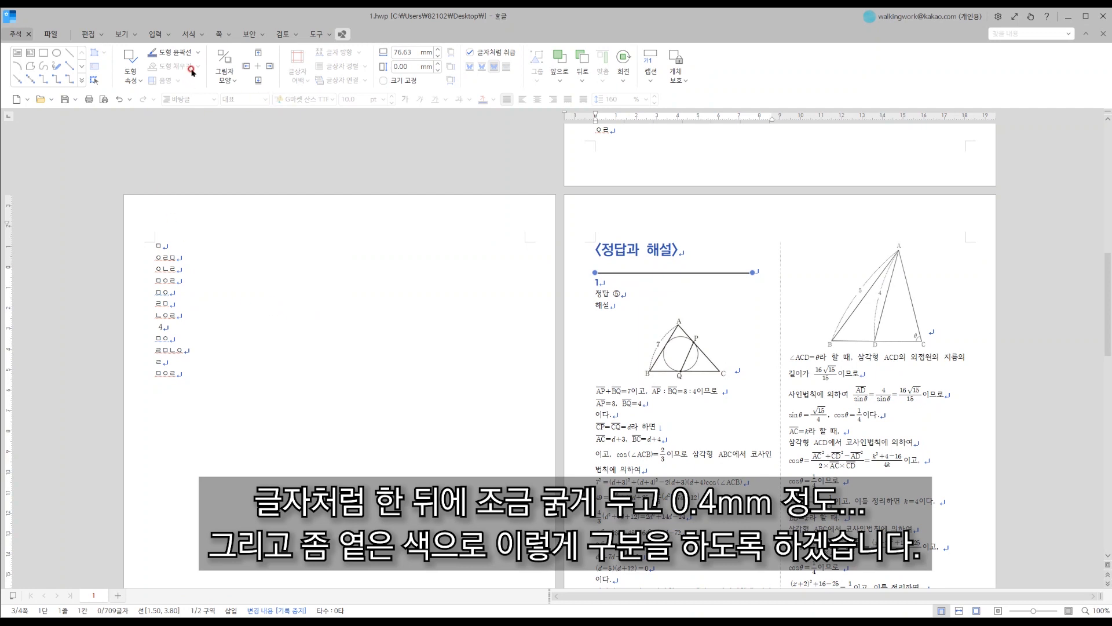
pyautogui.click(198, 52)
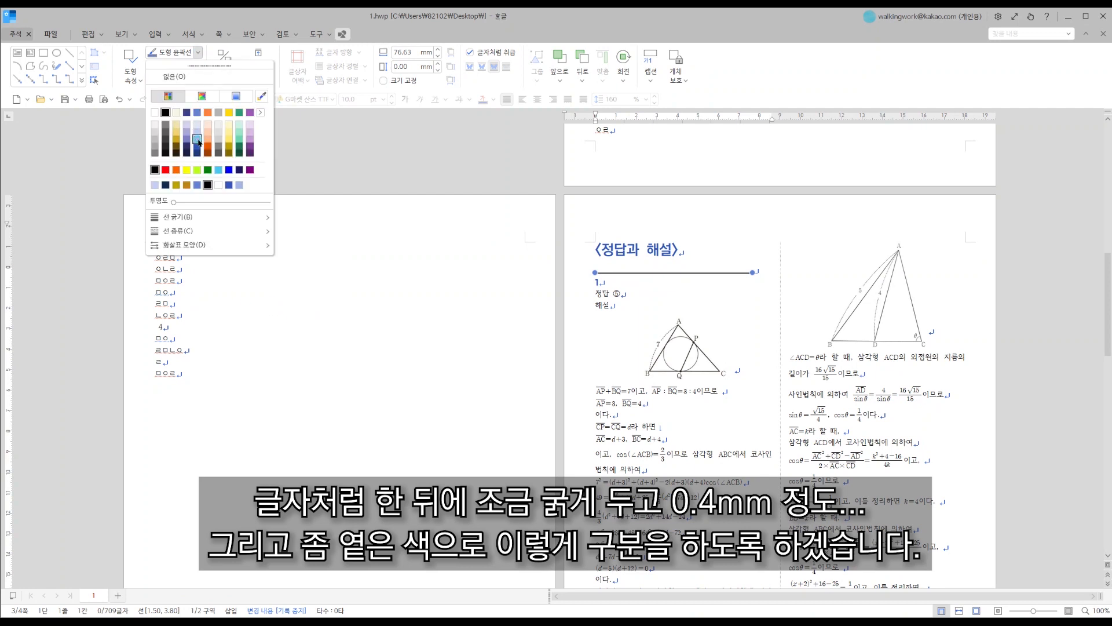
pyautogui.click(198, 140)
pyautogui.click(729, 328)
# Copy the blue divider line into a new empty line above the number of endnote 2.
pyautogui.click(747, 274)
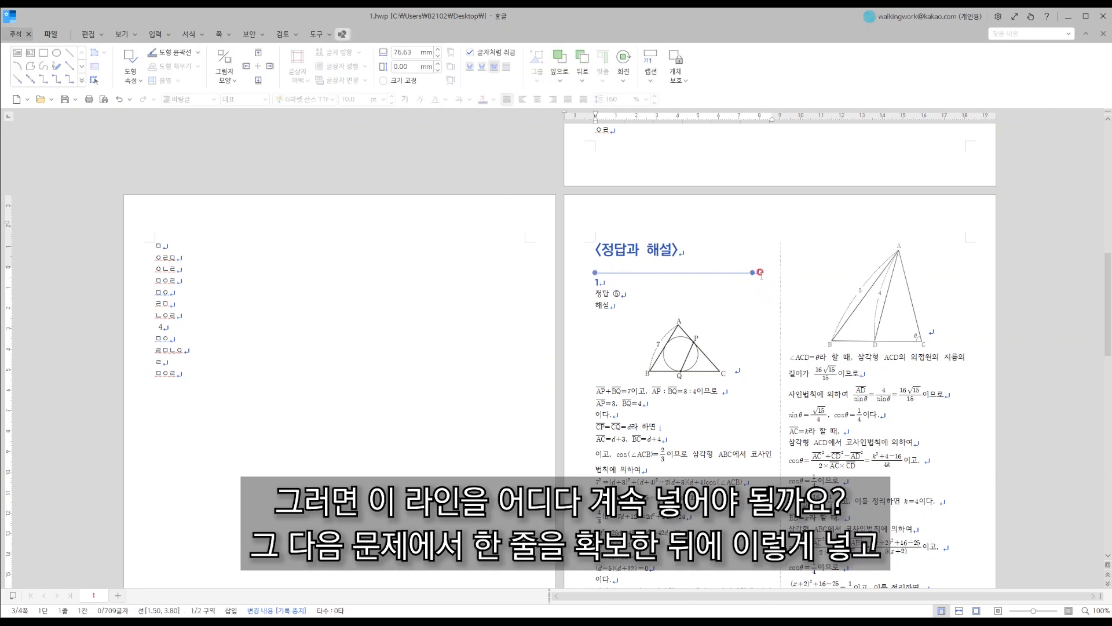
pyautogui.click(663, 268)
pyautogui.scroll(-5, 706, 341)
pyautogui.click(619, 391)
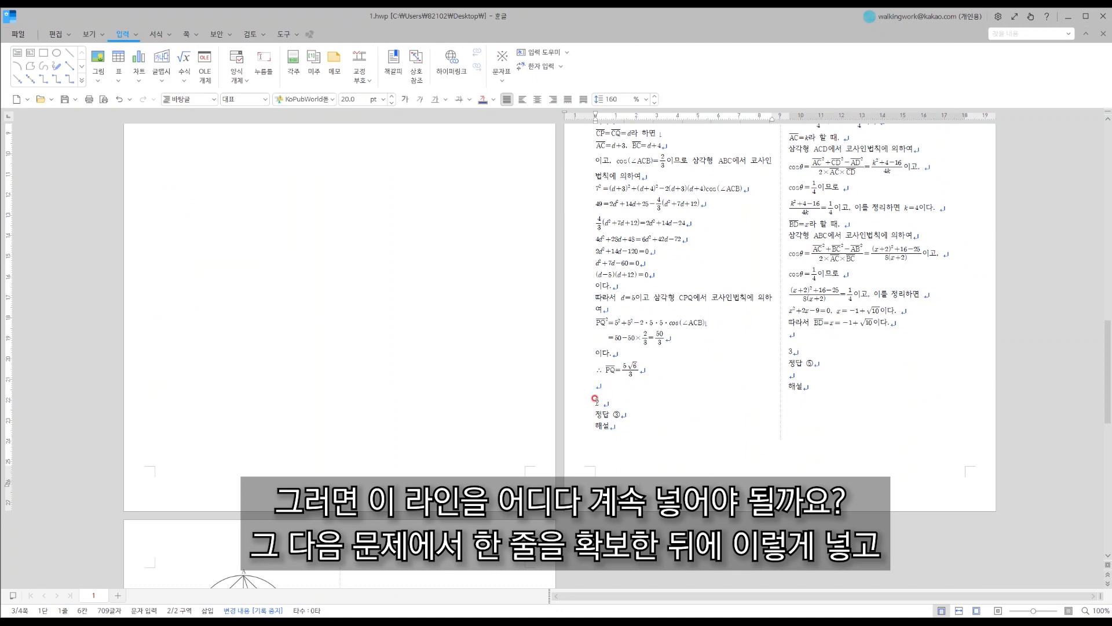
pyautogui.click(594, 401)
pyautogui.press('Return')
pyautogui.hotkey('ctrl', 'v')
pyautogui.hotkey('shift', 'Escape')
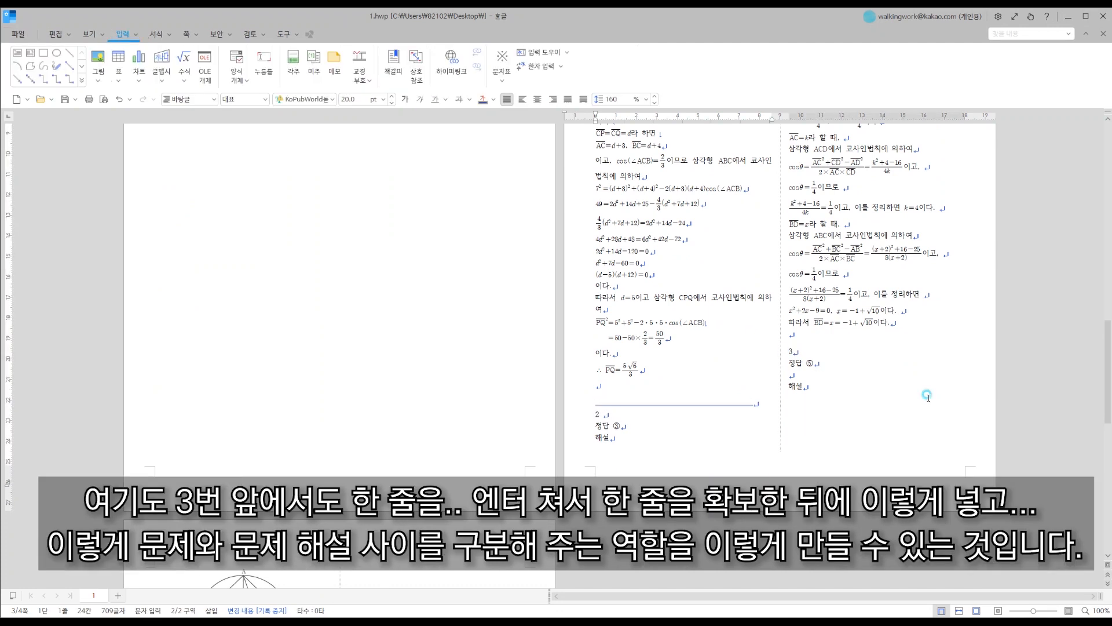
# Add a new empty line above the number of endnote 3 and paste the blue divider line there.
pyautogui.click(790, 548)
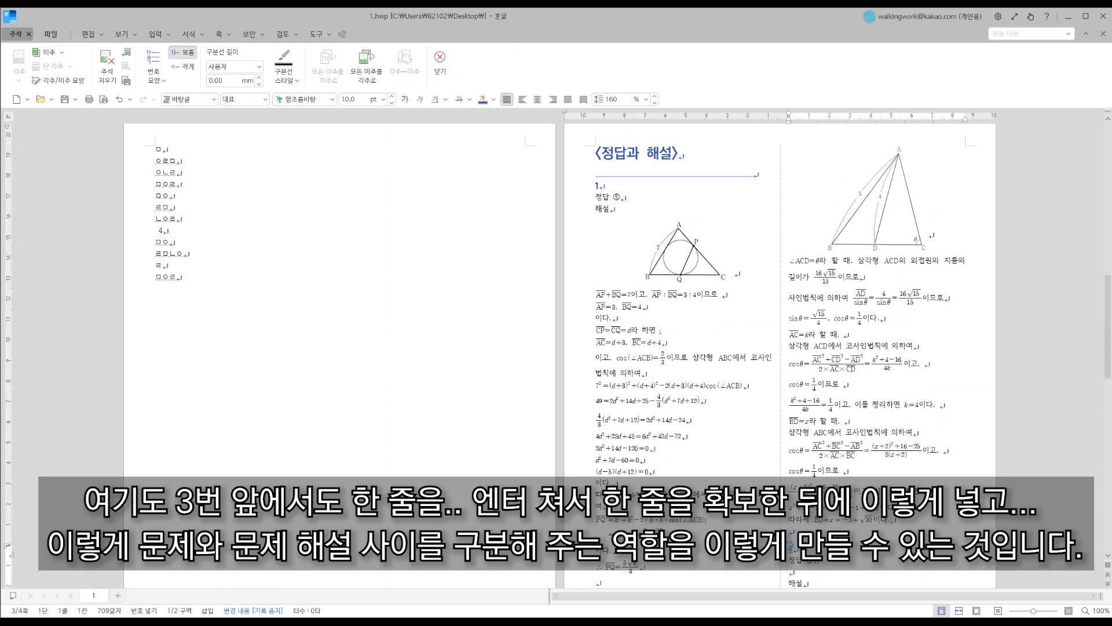
pyautogui.press('Return')
pyautogui.hotkey('ctrl', 'v')
pyautogui.scroll(-1, 704, 235)
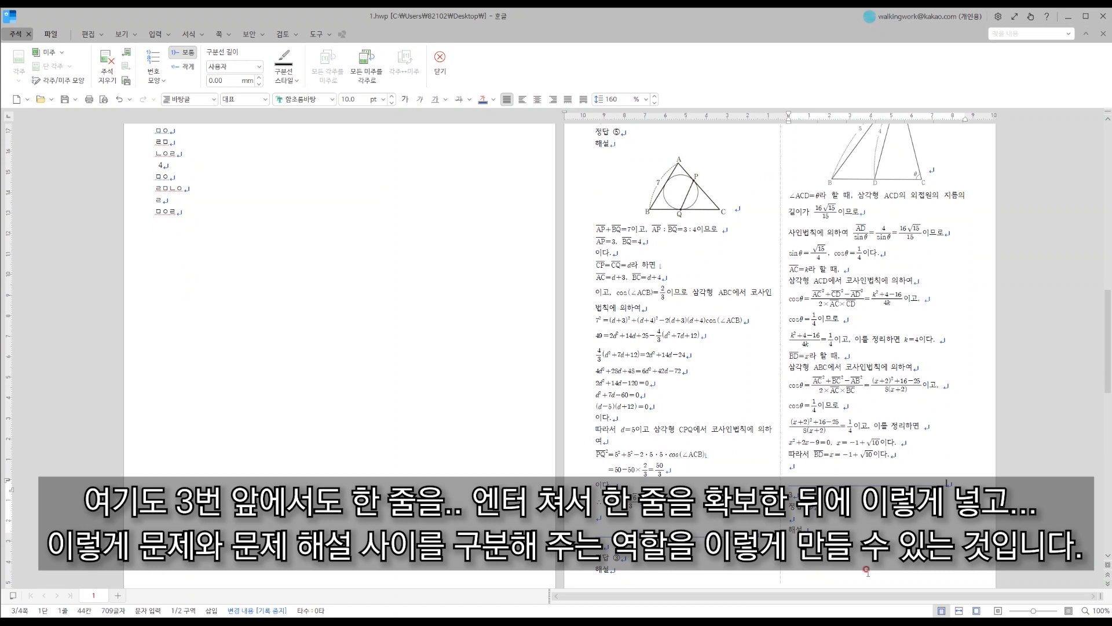
pyautogui.click(782, 464)
# Enlarge the number of endnote 1 to 12 pt.
pyautogui.scroll(3, 643, 249)
pyautogui.click(643, 249)
pyautogui.click(606, 250)
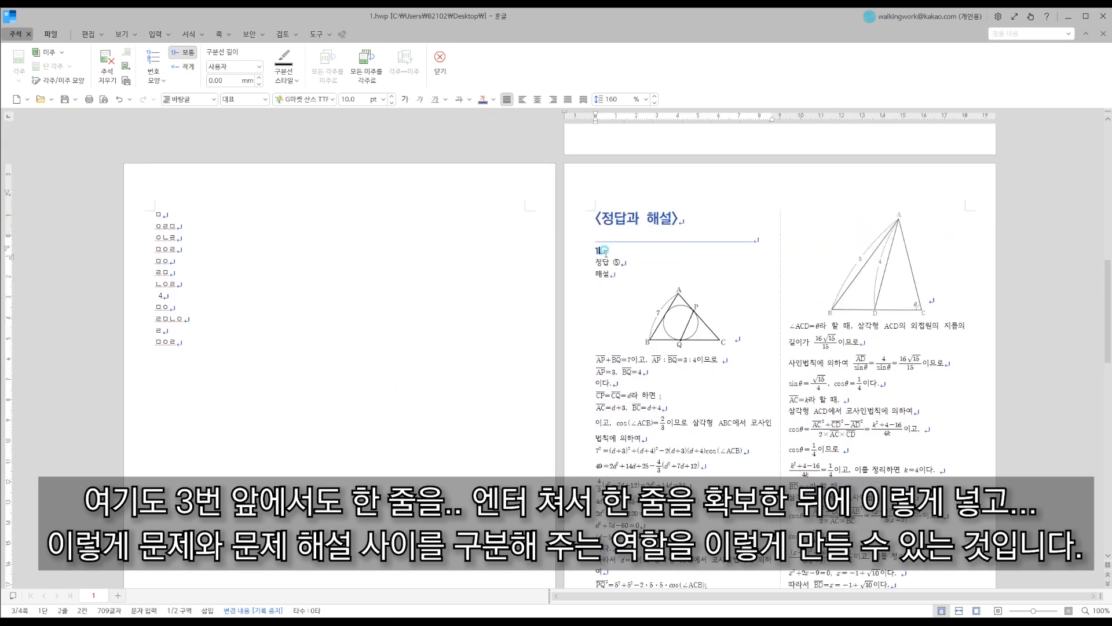
pyautogui.hotkey('shift', 'Left')
pyautogui.press('F6')
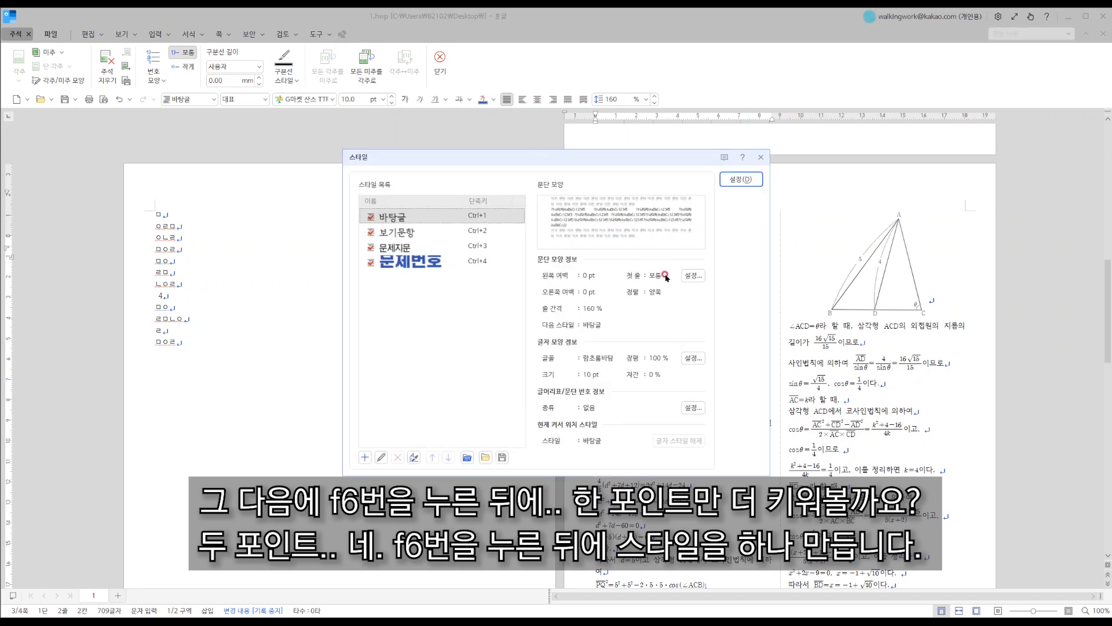
pyautogui.press('Escape')
pyautogui.click(392, 96)
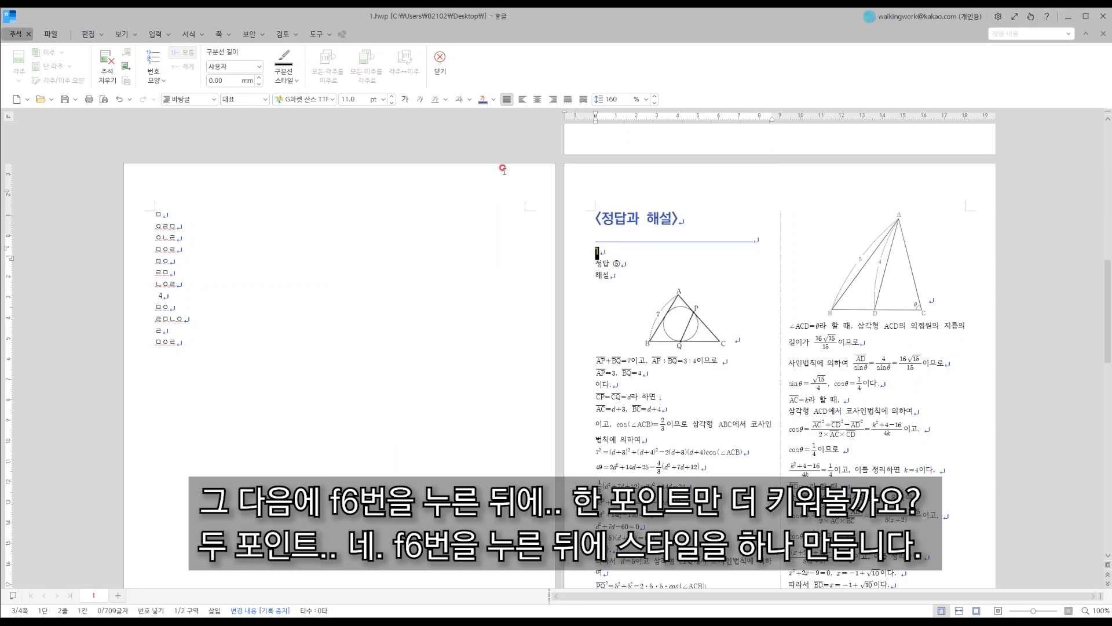
pyautogui.click(392, 96)
pyautogui.click(613, 250)
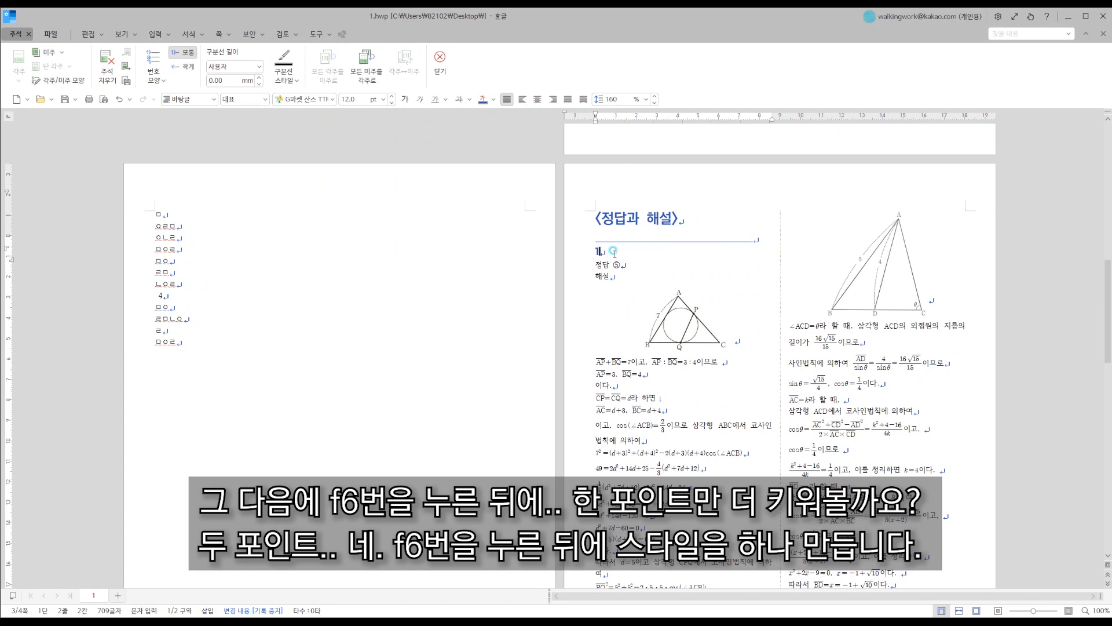
# Add a paragraph style named 해설번호 based on the formatting of endnote 1's number.
pyautogui.press('F6')
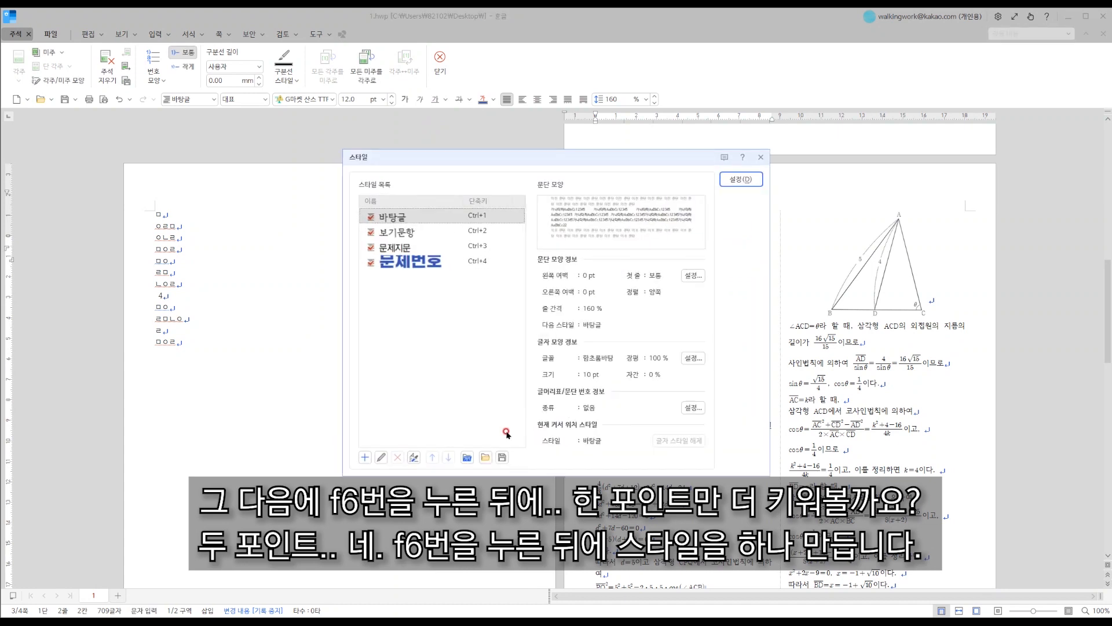
pyautogui.click(365, 457)
pyautogui.moveTo(441, 294); pyautogui.dragTo(333, 297)
pyautogui.write('ㅎ')
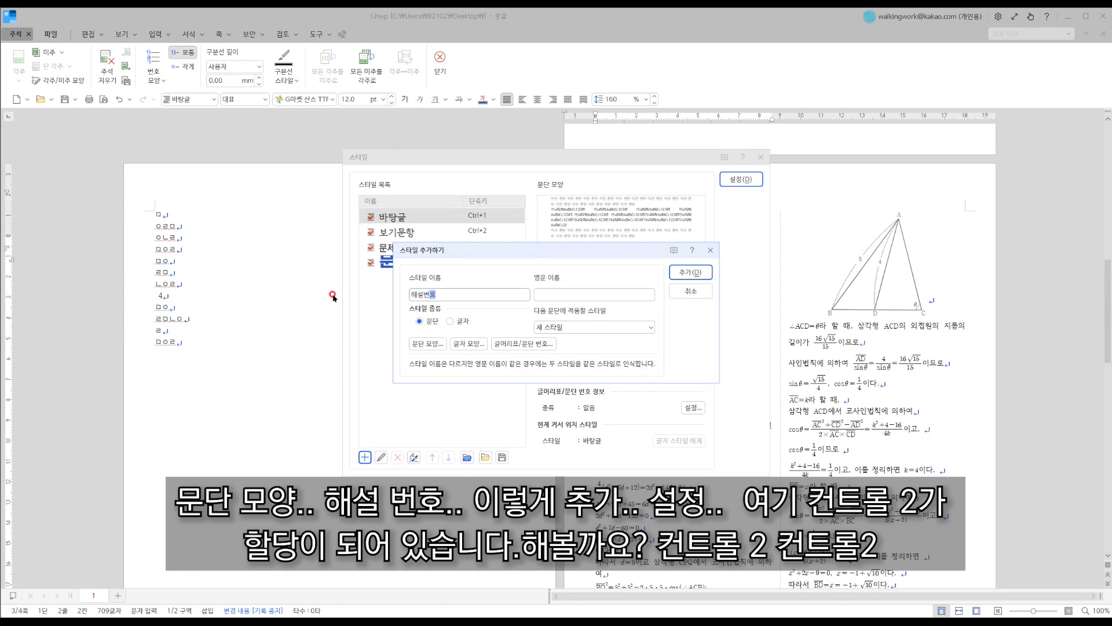
pyautogui.press('Return')
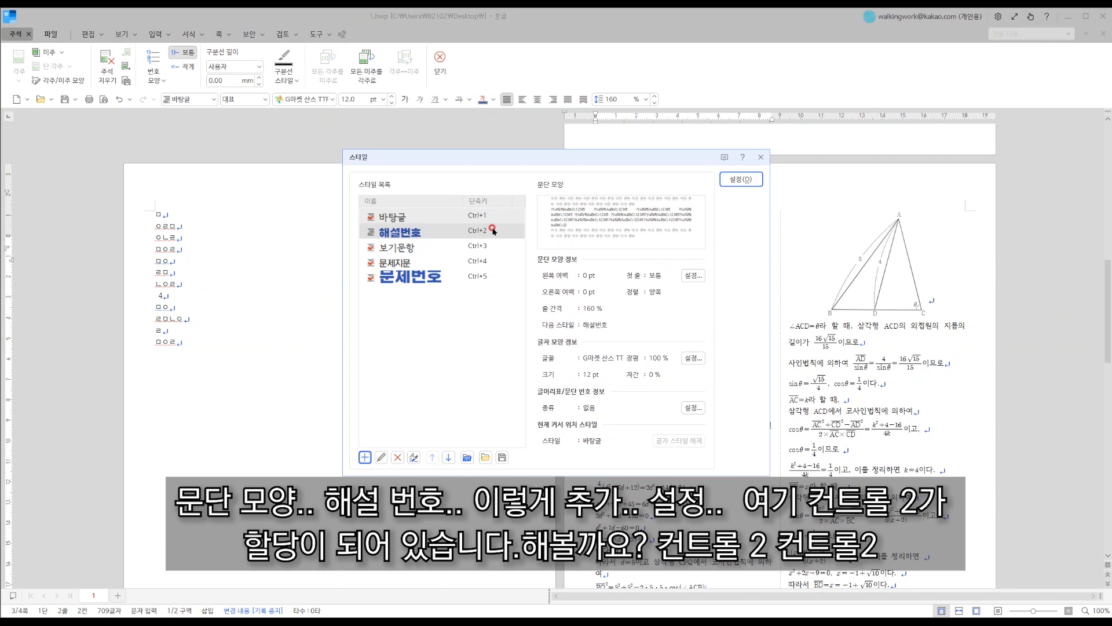
pyautogui.click(741, 179)
# Apply the 해설번호 style to the numbers of endnotes 2 and 3.
pyautogui.click(620, 509)
pyautogui.hotkey('ctrl', '2')
pyautogui.click(811, 474)
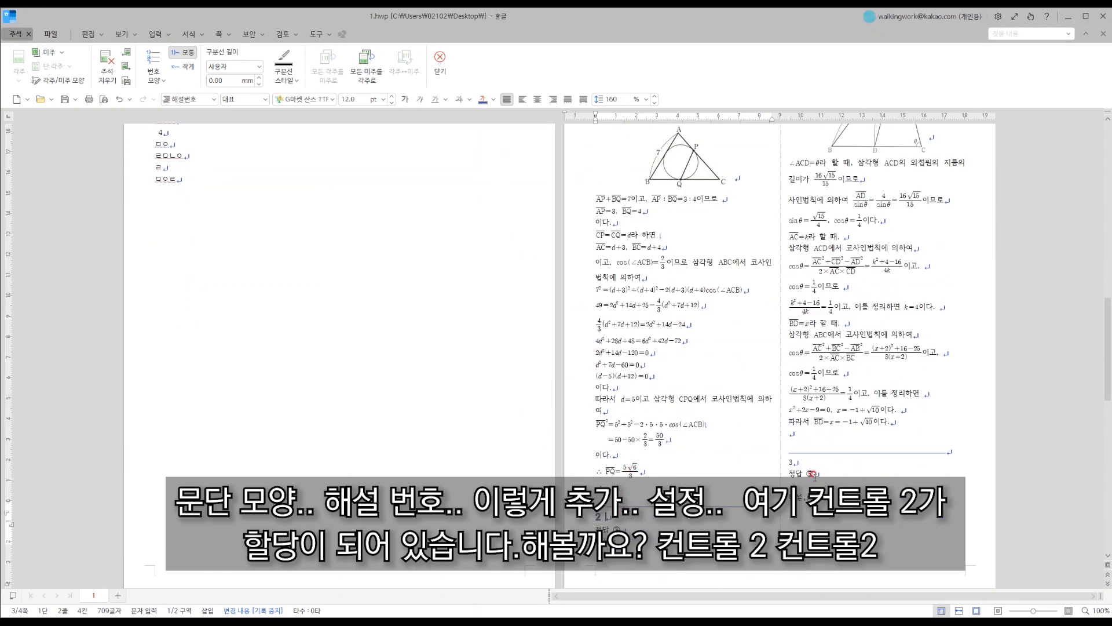
# Add an empty line above 정답 in endnote 1 and draw a text box about 9.7 × 5.5 mm there.
pyautogui.scroll(3, 706, 357)
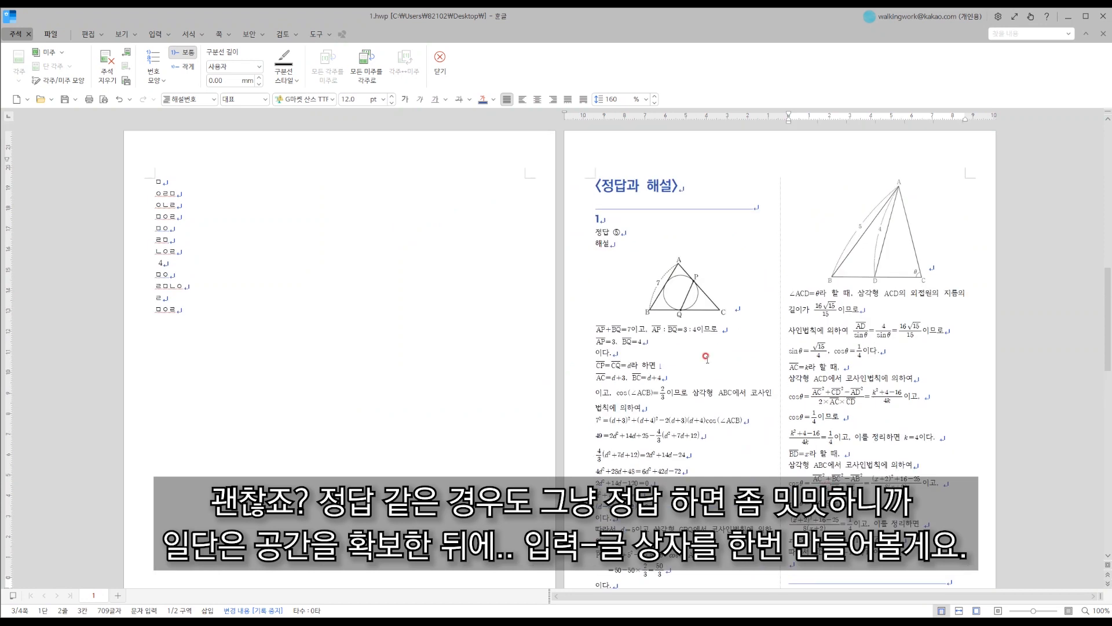
pyautogui.click(595, 228)
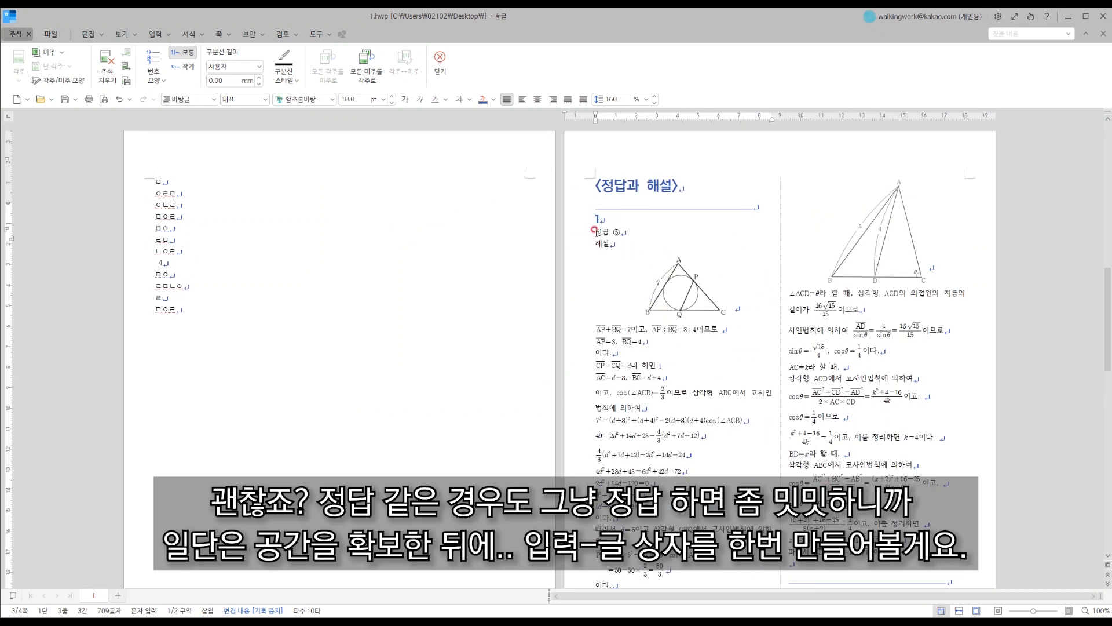
pyautogui.scroll(4, 428, 404)
pyautogui.scroll(3, 427, 401)
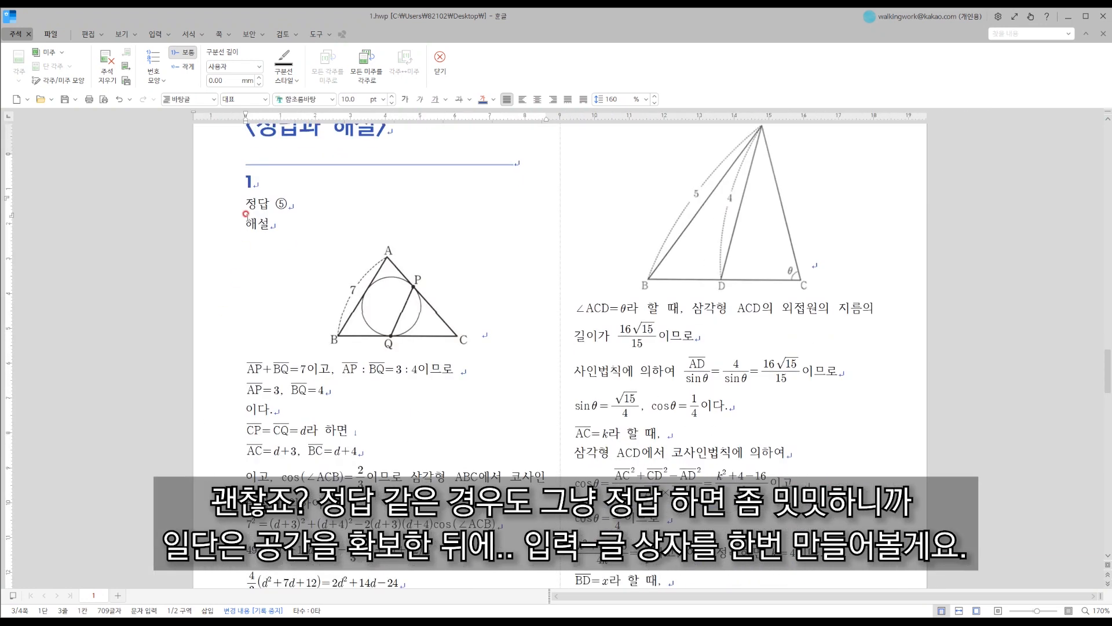
pyautogui.press('Return')
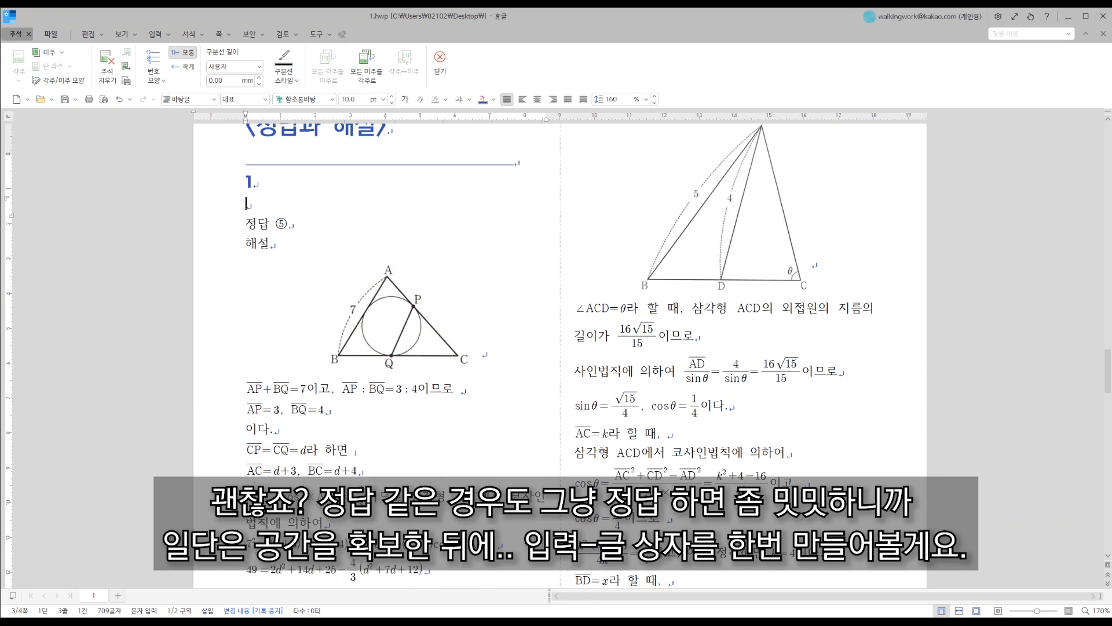
pyautogui.click(155, 35)
pyautogui.click(17, 52)
pyautogui.moveTo(240, 196)
pyautogui.mouseDown()
pyautogui.moveTo(274, 214)
pyautogui.moveTo(255, 215)
pyautogui.moveTo(256, 206)
pyautogui.mouseUp()
# Move the word 정답 into the text box, centre it and set its font to KoPubWorld돋움체 Bold.
pyautogui.doubleClick(255, 225)
pyautogui.hotkey('ctrl', 'shift', 'c')
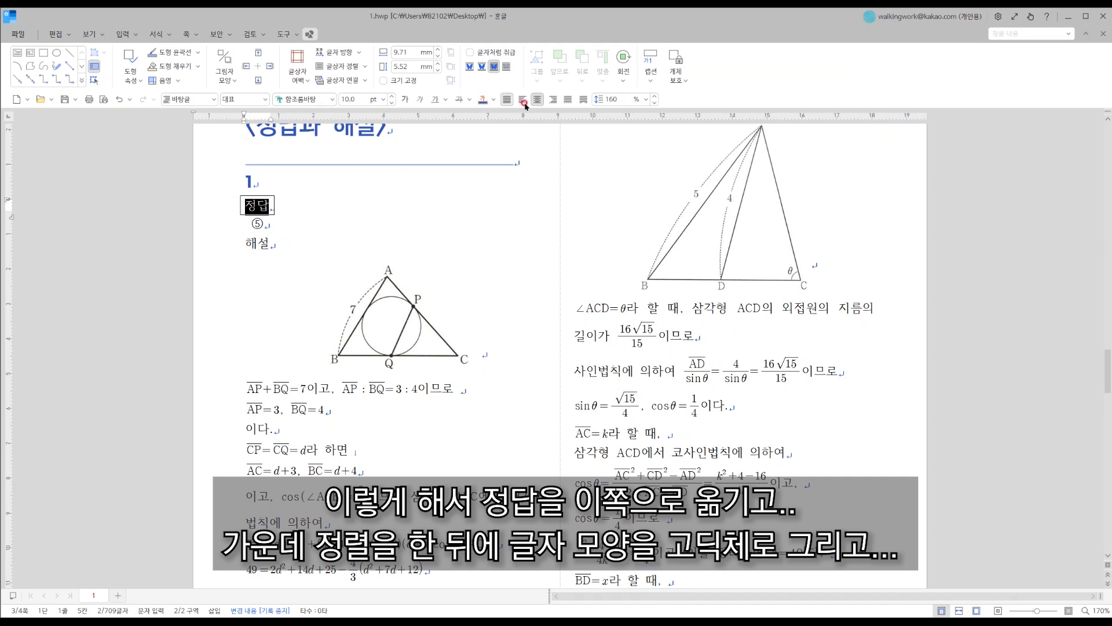
pyautogui.click(332, 99)
pyautogui.scroll(-5, 389, 156)
pyautogui.click(447, 128)
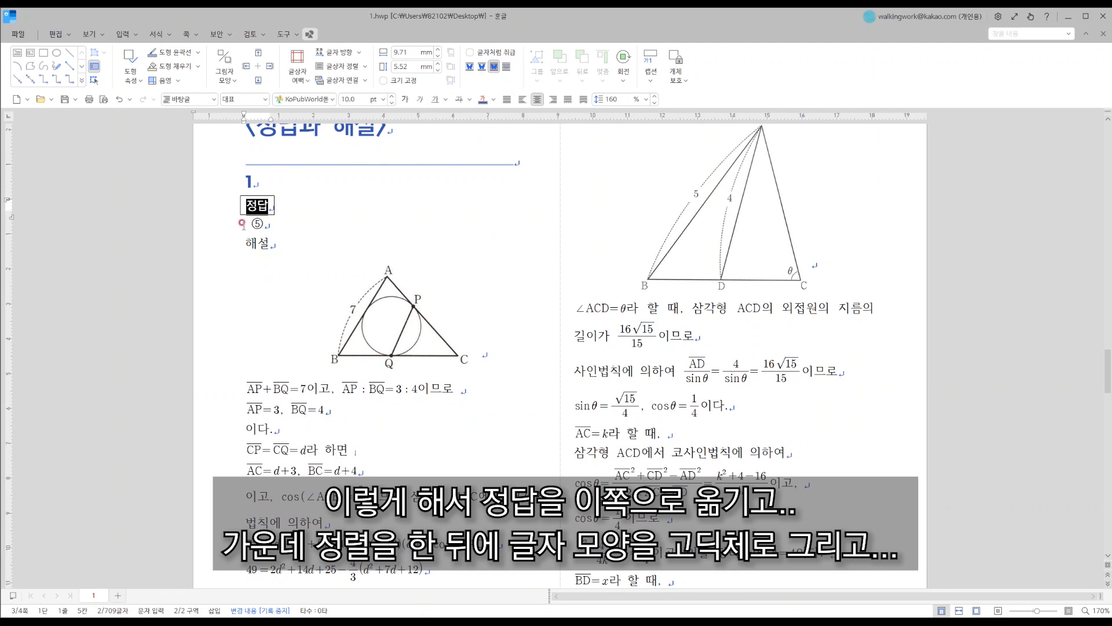
# Set all inner margins of the 정답 text box to 0 mm and give it rounded corners.
pyautogui.doubleClick(275, 204)
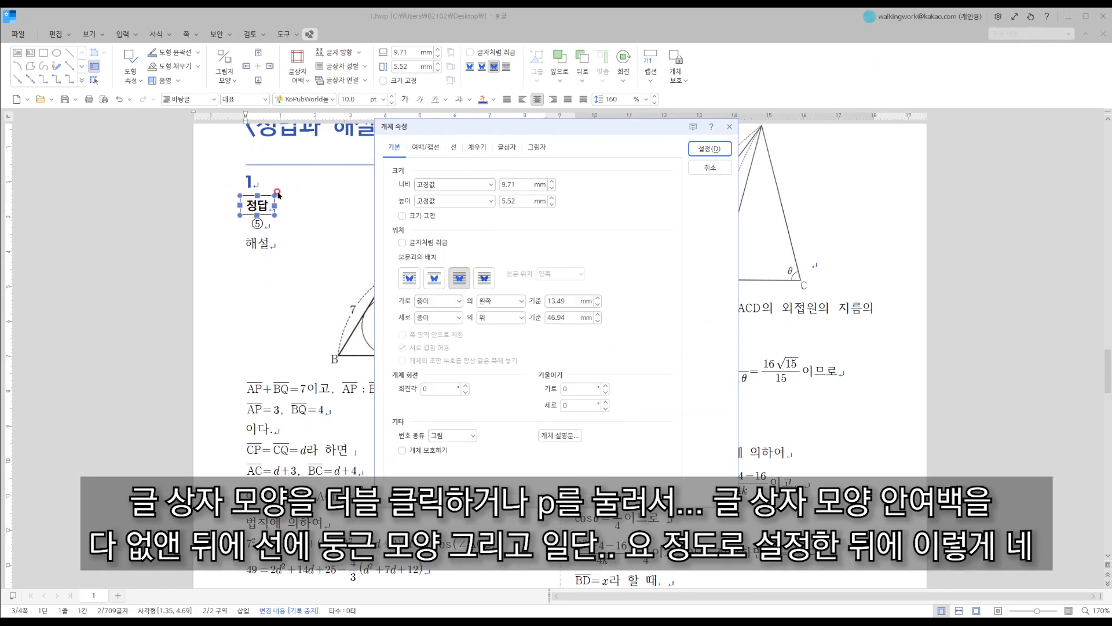
pyautogui.click(511, 147)
pyautogui.click(501, 147)
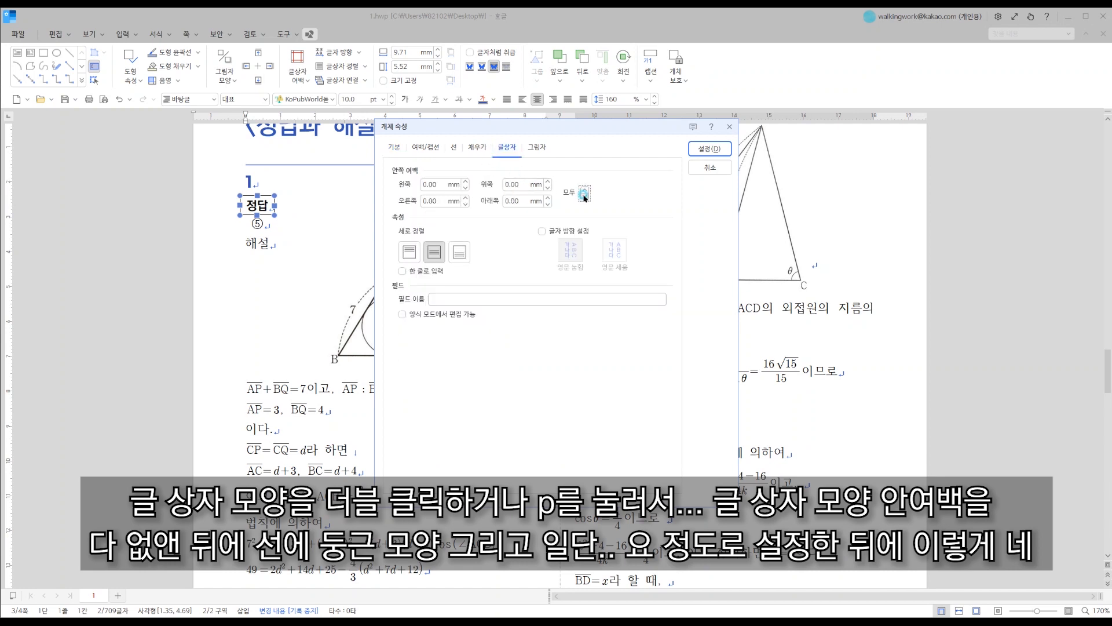
pyautogui.click(457, 148)
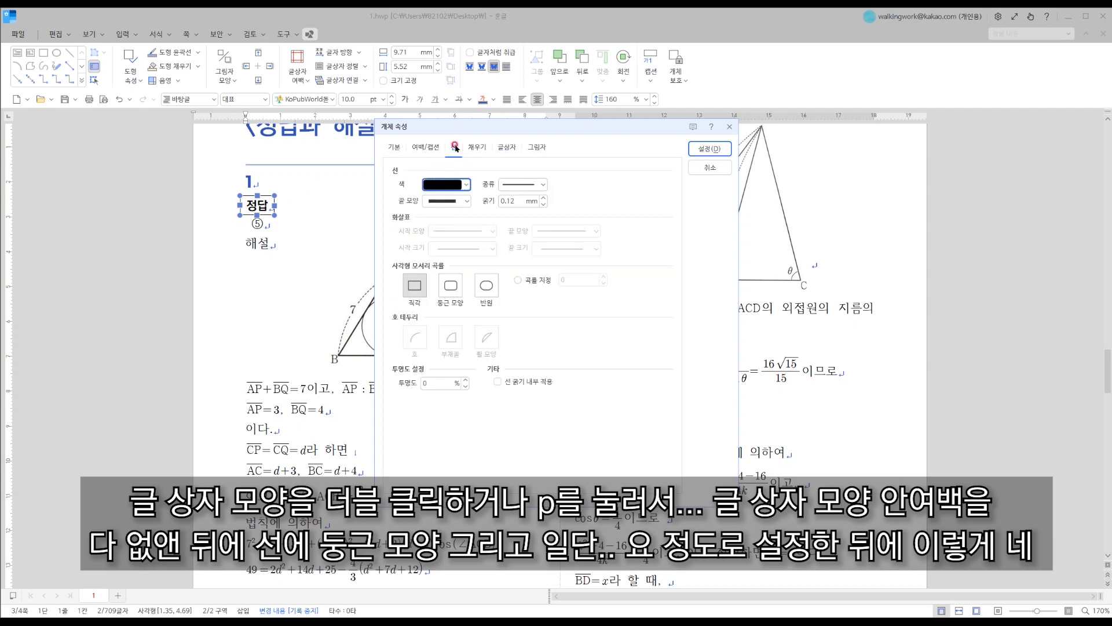
pyautogui.click(458, 290)
pyautogui.click(445, 201)
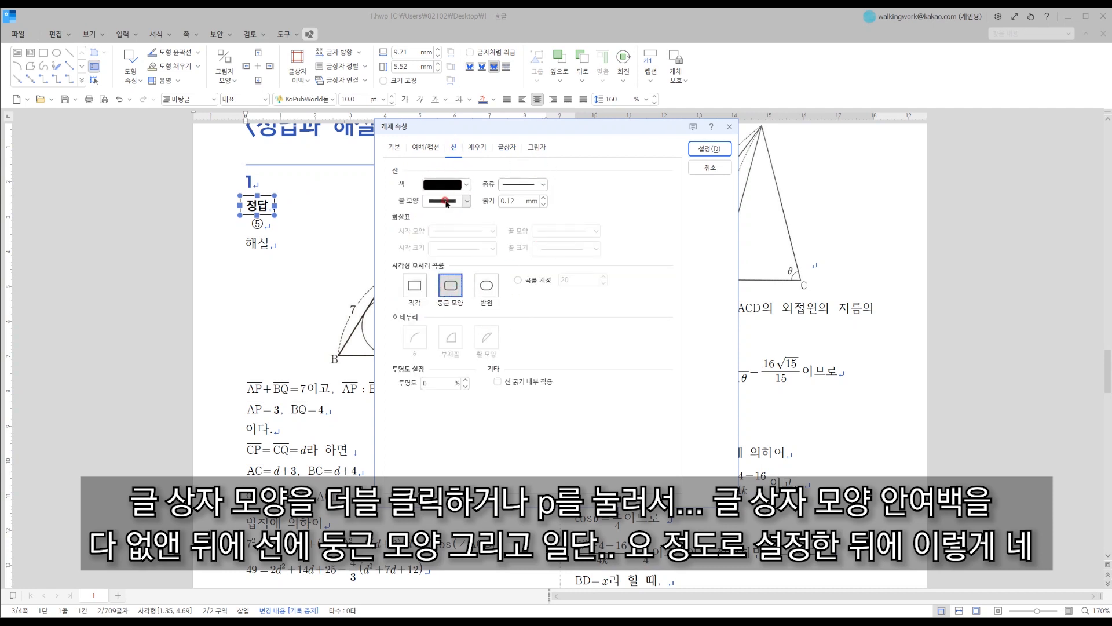
pyautogui.click(710, 149)
# Shrink the 정답 text box to about 8.1 × 3.6 mm.
pyautogui.moveTo(257, 216); pyautogui.dragTo(257, 208)
pyautogui.click(271, 202)
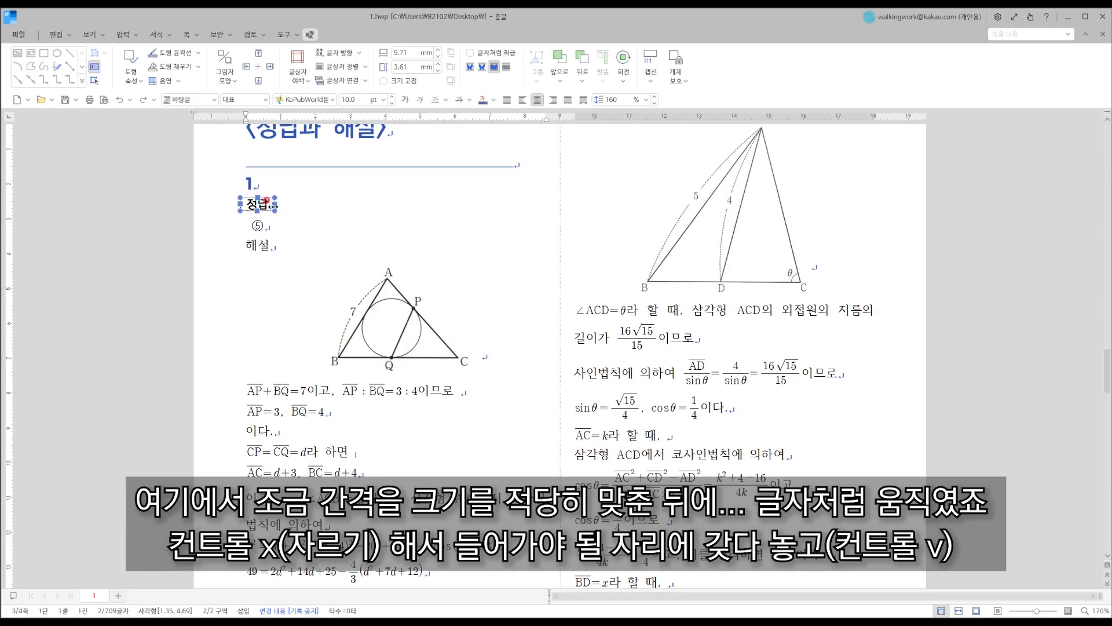
pyautogui.moveTo(274, 205); pyautogui.dragTo(269, 205)
# Set the 정답 box to be treated as a character and move it into the empty line below number 1.
pyautogui.click(490, 58)
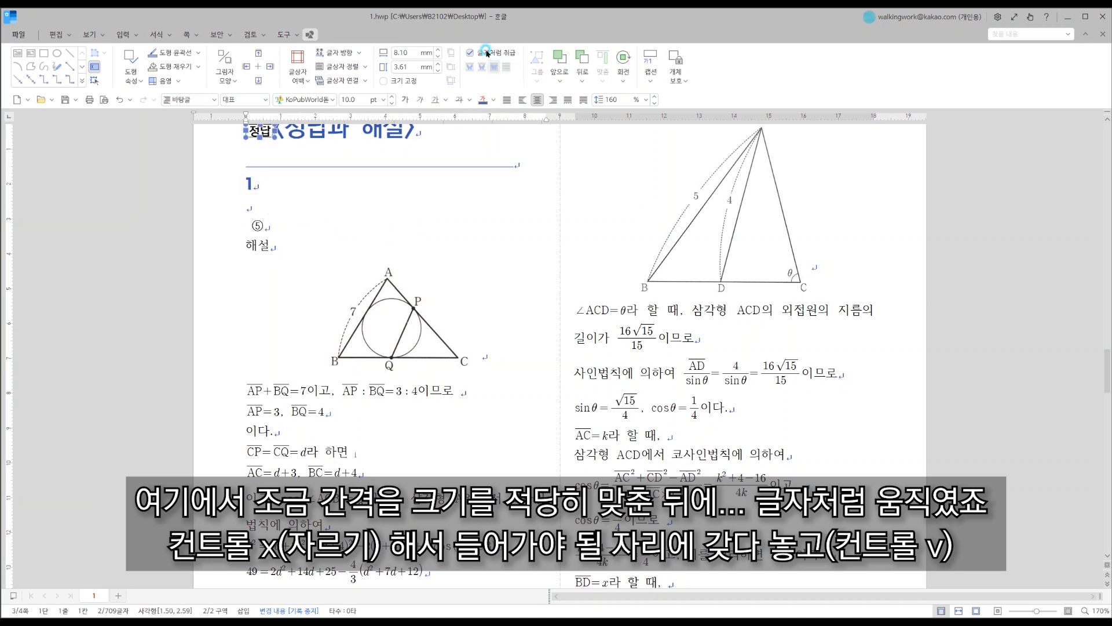
pyautogui.hotkey('ctrl', 'x')
pyautogui.click(350, 266)
pyautogui.hotkey('ctrl', 'v')
pyautogui.click(420, 286)
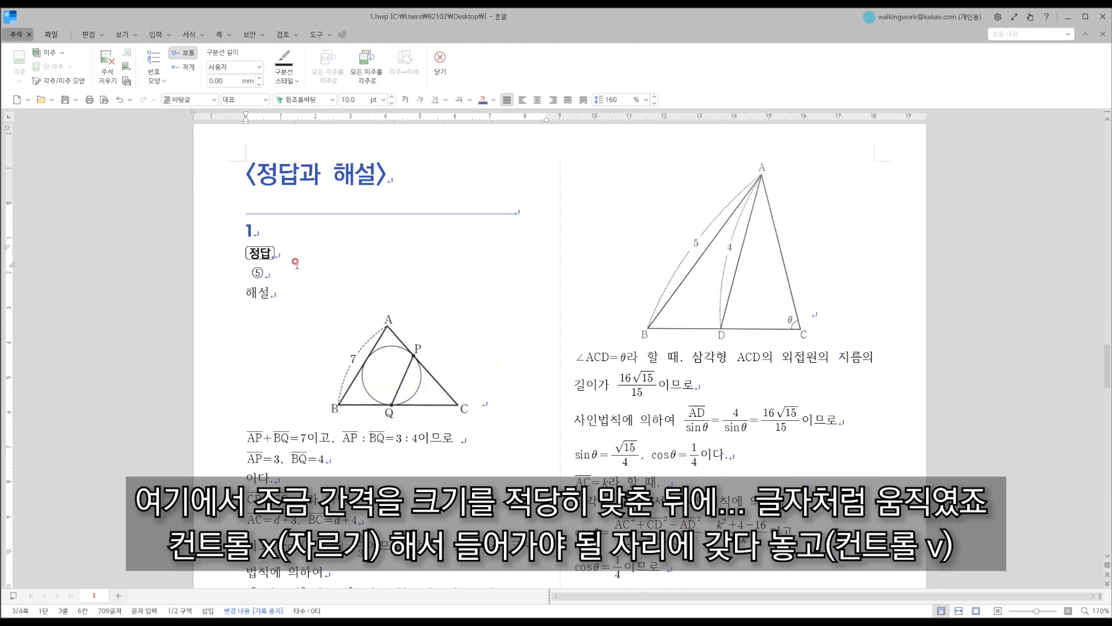
# Remove the outline of the 정답 box, fill it with blue and make its text white.
pyautogui.click(275, 258)
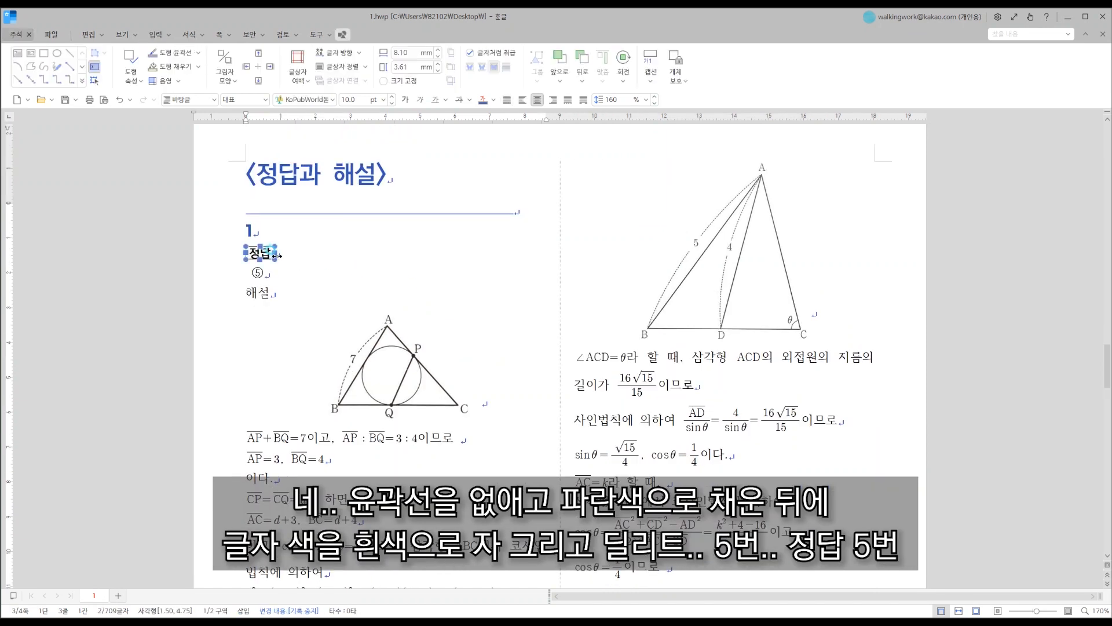
pyautogui.click(198, 52)
pyautogui.click(200, 83)
pyautogui.click(199, 67)
pyautogui.click(198, 164)
pyautogui.click(494, 100)
pyautogui.click(490, 144)
# Join the ⑤ answer line to the line with the 정답 box.
pyautogui.click(326, 258)
pyautogui.click(350, 254)
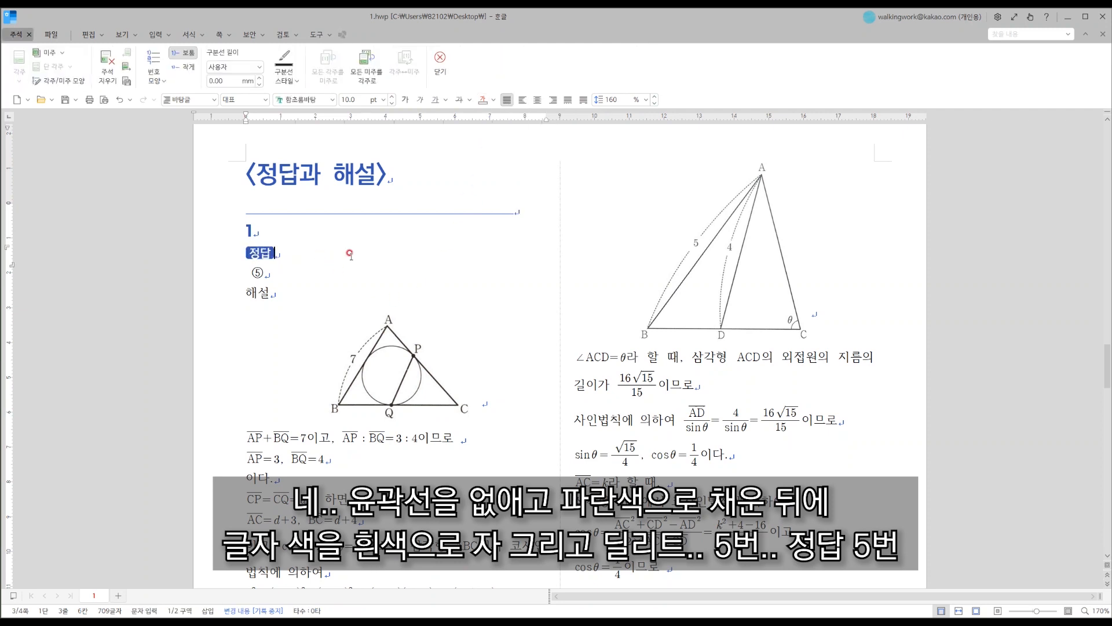
pyautogui.press('Delete')
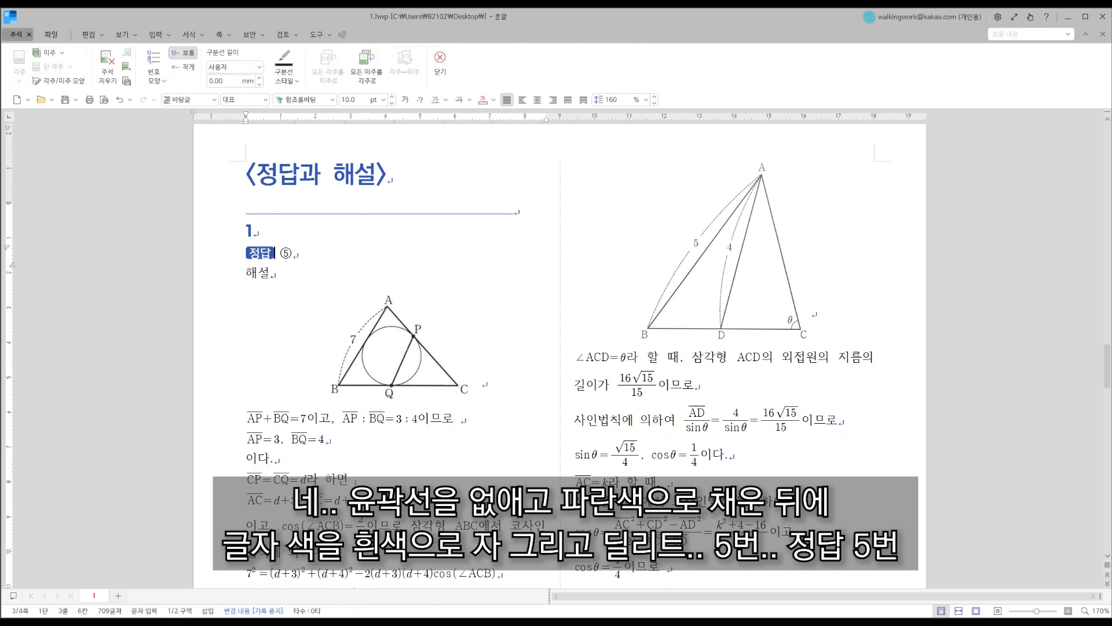
# Copy the blue 정답 box to the start of the 해설 line and change the copy's text to 해설.
pyautogui.click(266, 257)
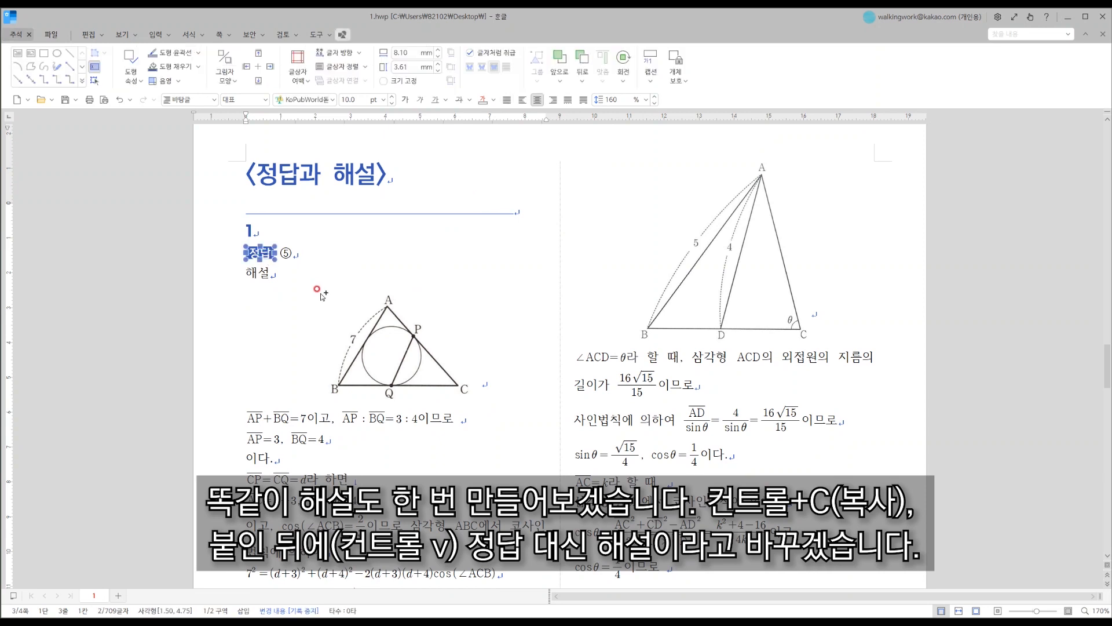
pyautogui.hotkey('ctrl', 'c')
pyautogui.click(248, 273)
pyautogui.hotkey('ctrl', 'v')
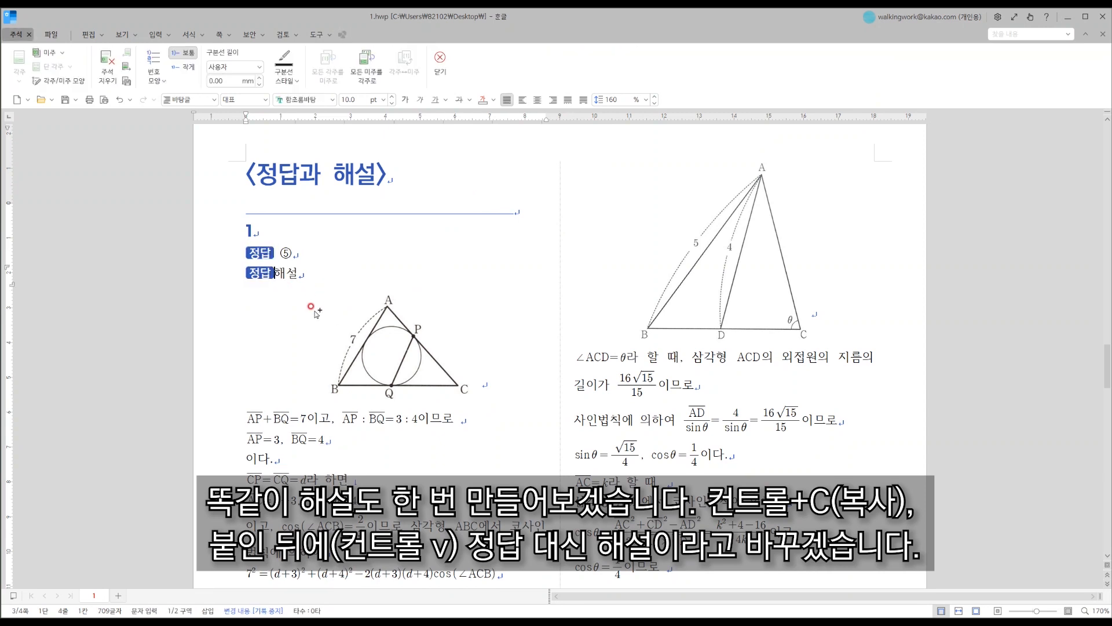
pyautogui.moveTo(272, 273); pyautogui.dragTo(248, 274)
pyautogui.write('해설')
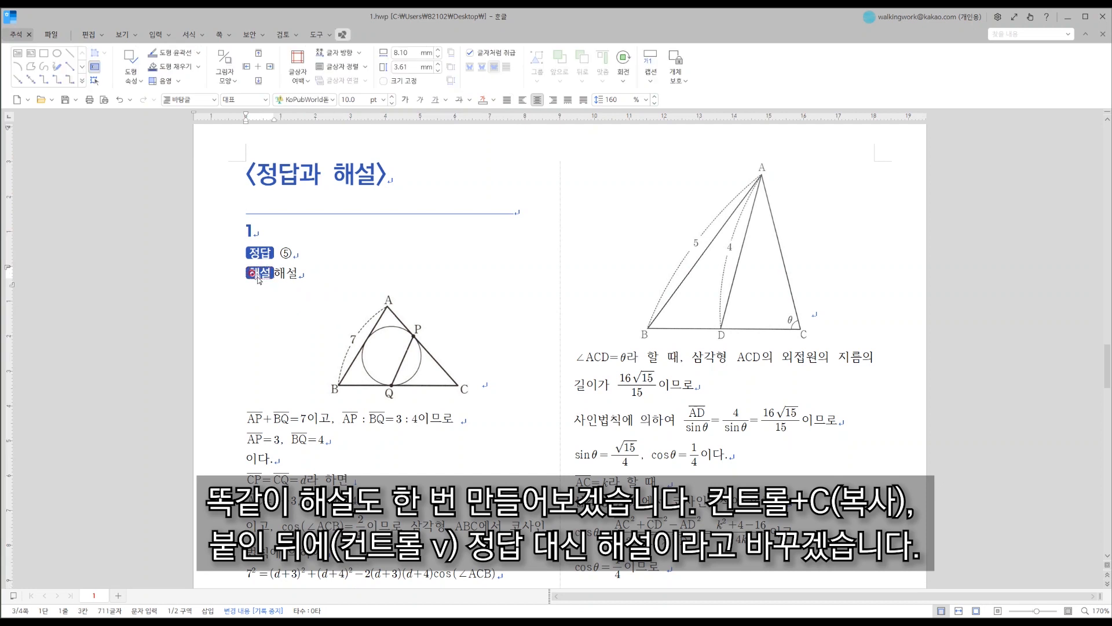
# Delete the plain word 해설 after the new blue label.
pyautogui.click(303, 273)
pyautogui.press('BackSpace')
pyautogui.press('BackSpace')
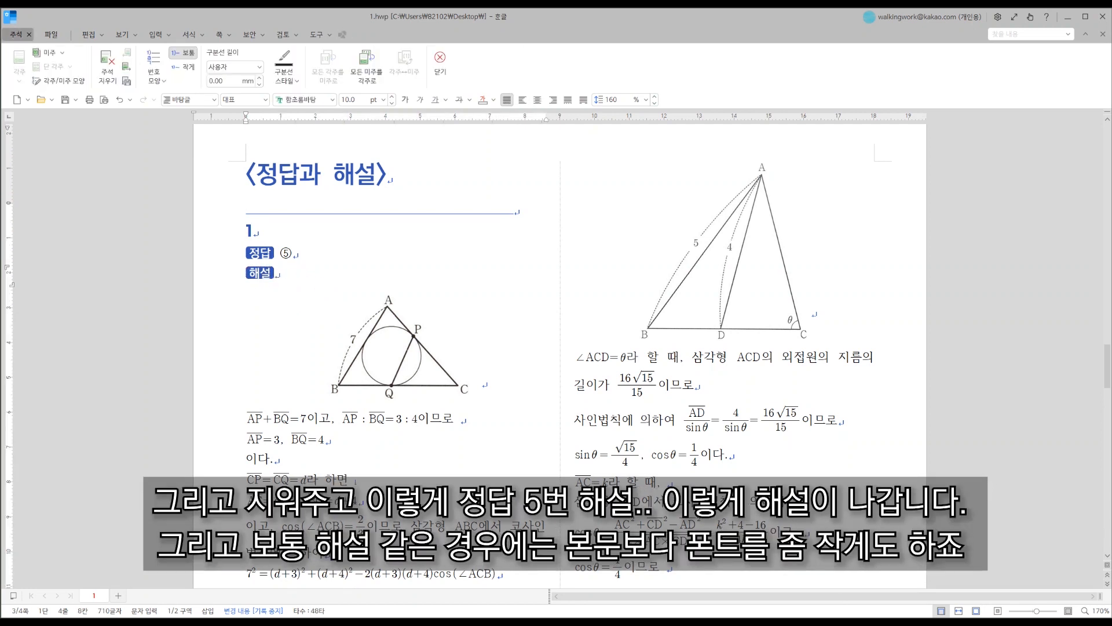
# Select the explanation text below the triangle figure in endnote 1 and set its size to 9 pt.
pyautogui.scroll(-2, 265, 264)
pyautogui.click(305, 257)
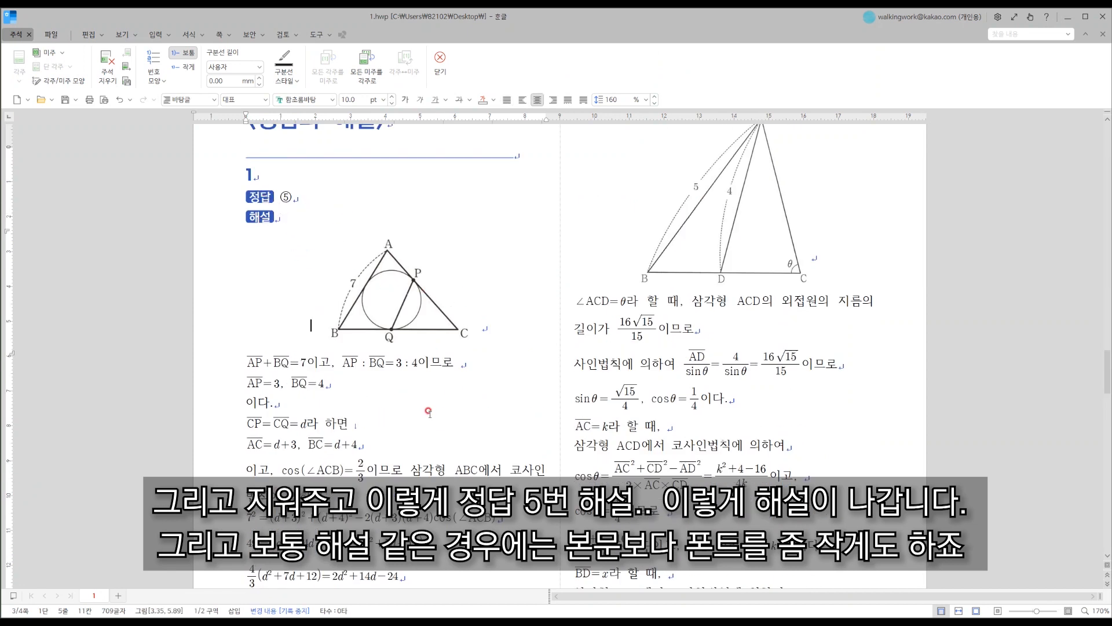
pyautogui.scroll(-2, 408, 414)
pyautogui.click(417, 368)
pyautogui.scroll(6, 512, 337)
pyautogui.scroll(-15, 498, 354)
pyautogui.scroll(-1, 416, 481)
pyautogui.moveTo(372, 378); pyautogui.dragTo(223, 235)
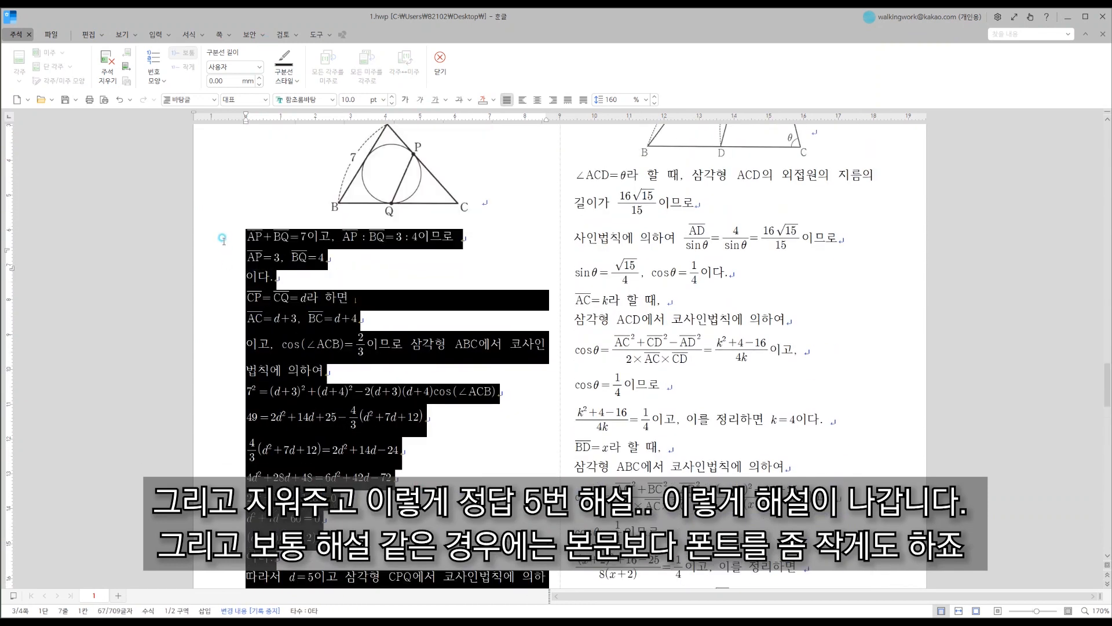
pyautogui.click(390, 103)
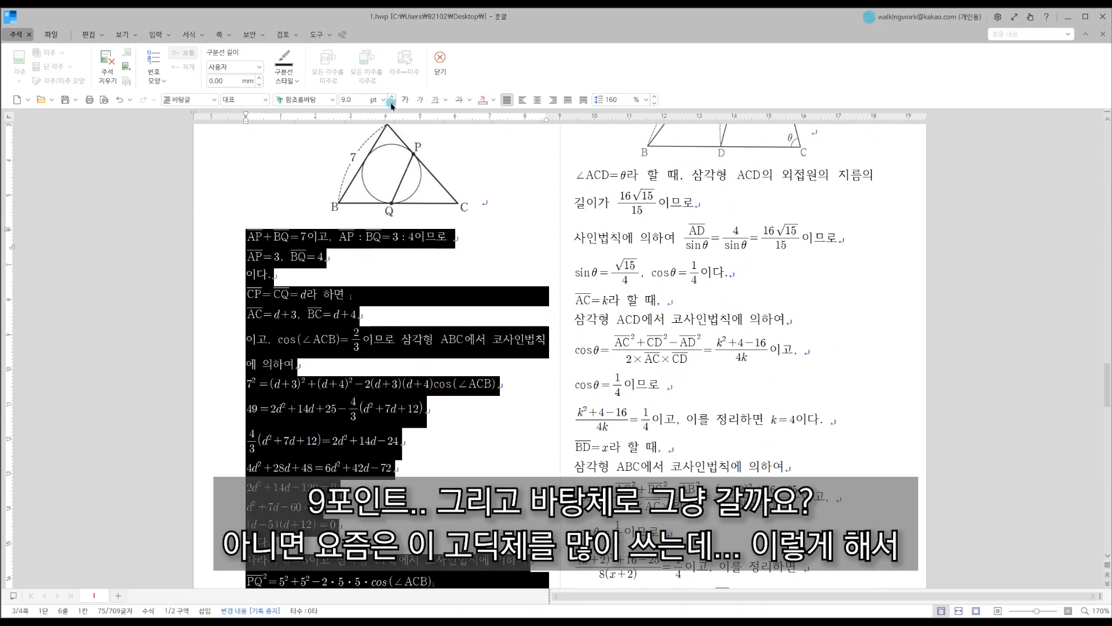
# Set the font of endnote 1's explanation text to KoPubWorld돋움체 Light.
pyautogui.click(335, 101)
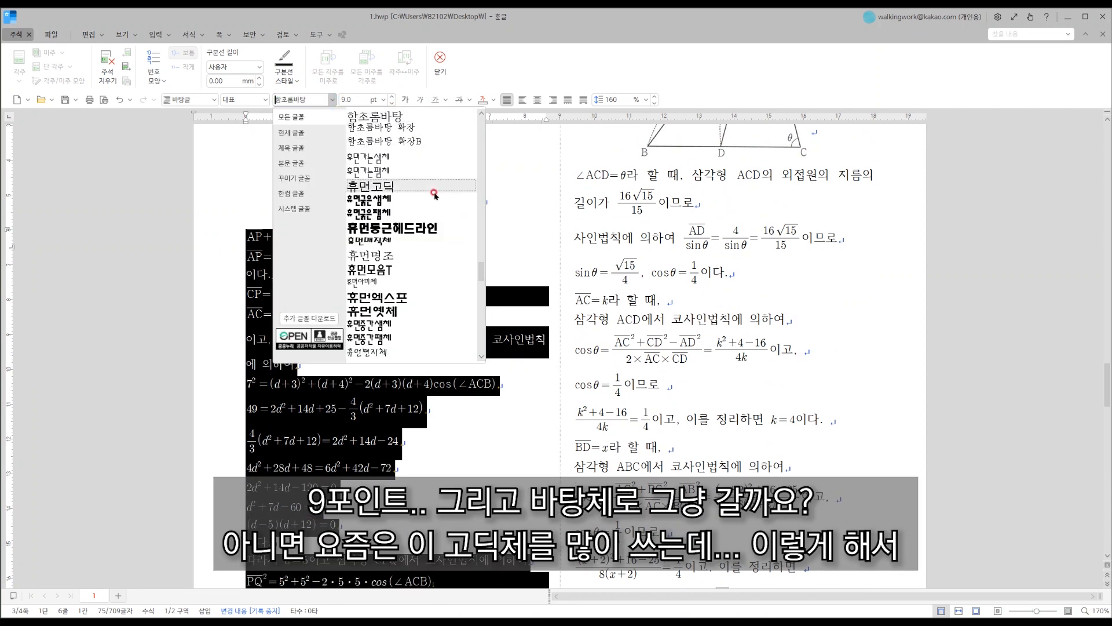
pyautogui.moveTo(483, 272); pyautogui.dragTo(479, 115)
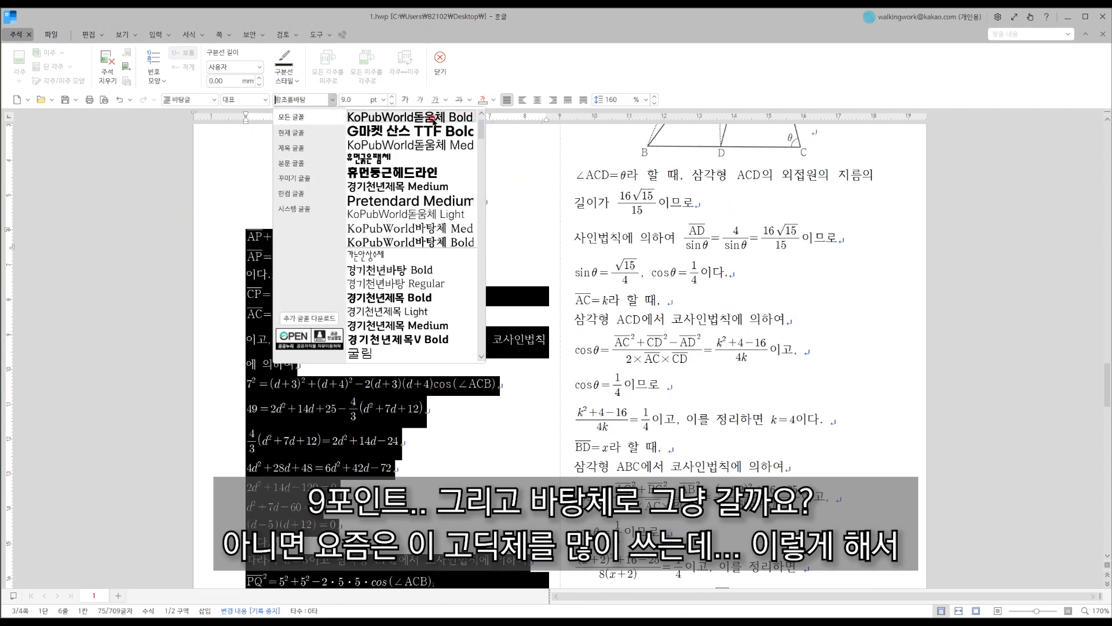
pyautogui.click(407, 214)
pyautogui.click(416, 348)
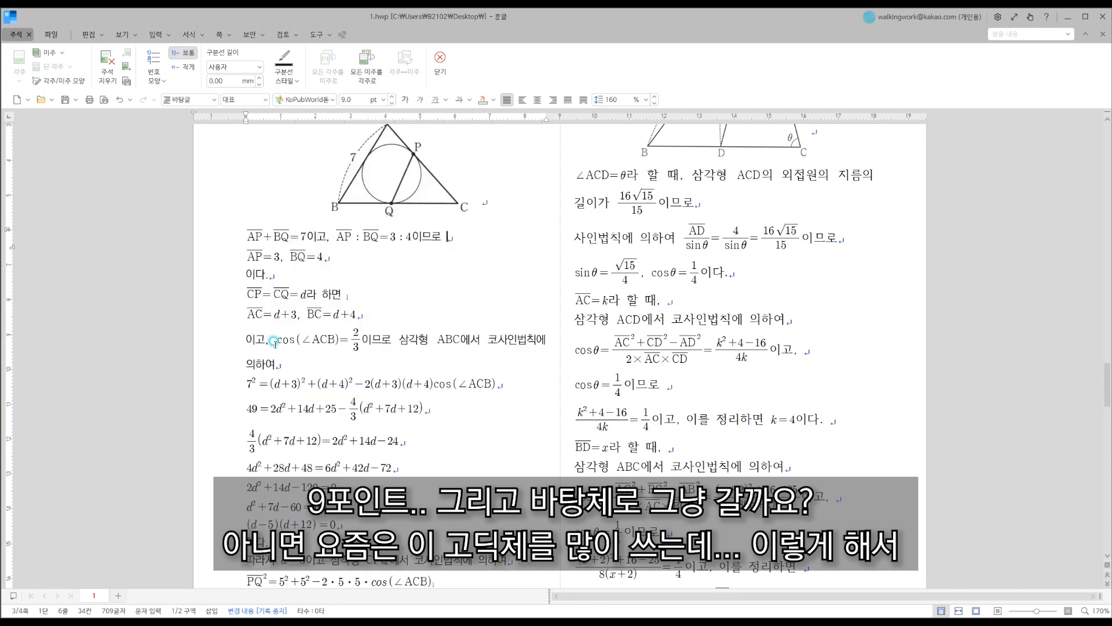
pyautogui.click(431, 236)
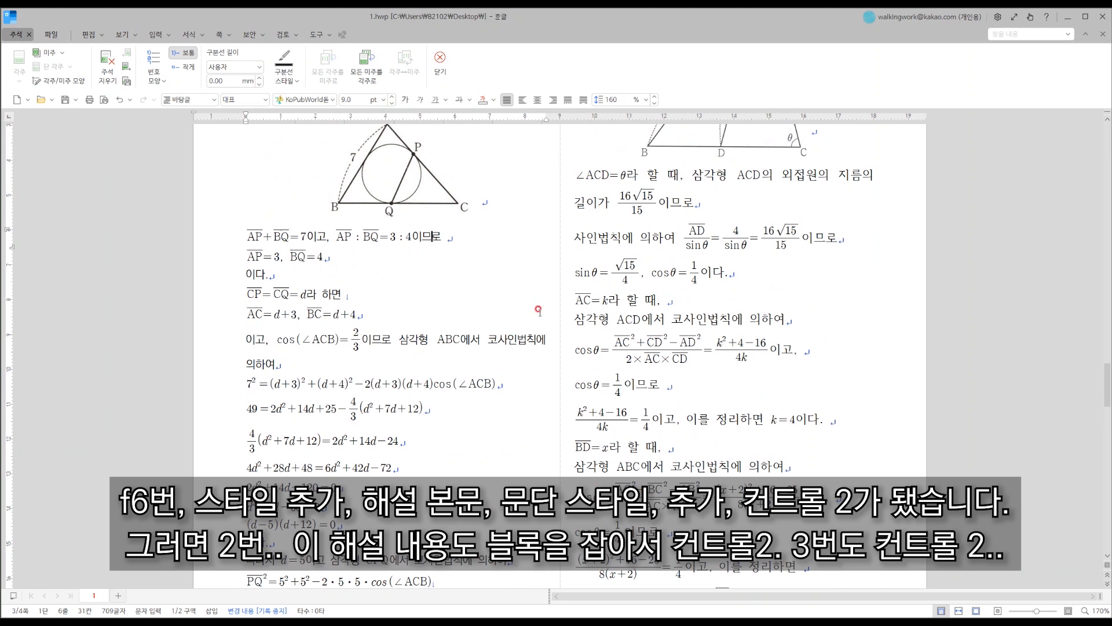
# Add a paragraph style named 해설본문 from the current explanation text formatting and apply it to the current paragraph.
pyautogui.press('F6')
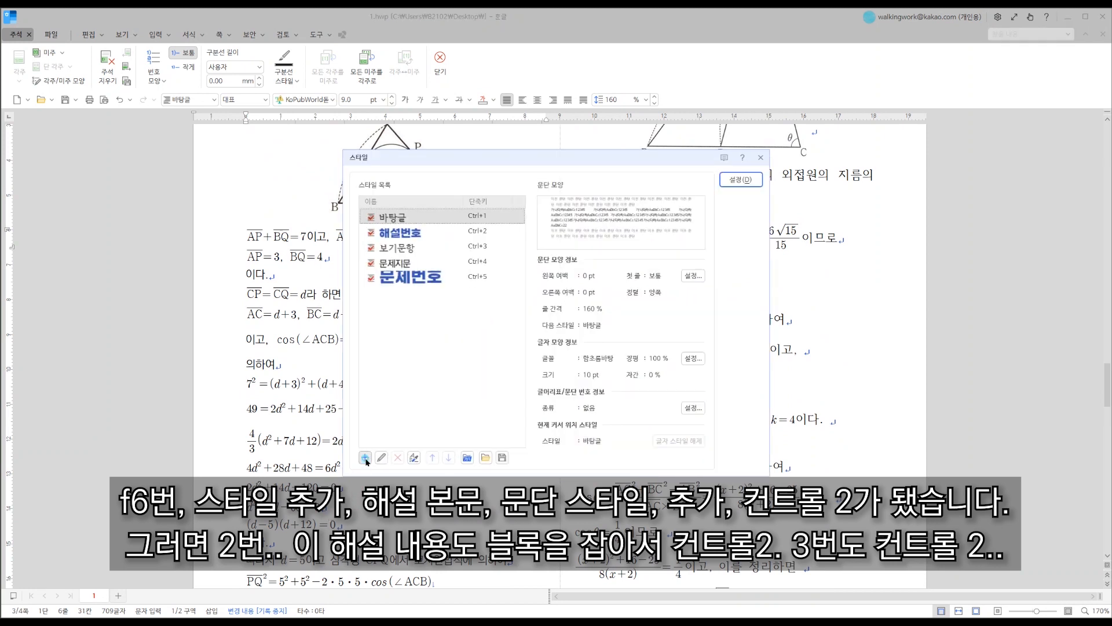
pyautogui.click(365, 457)
pyautogui.write('햇')
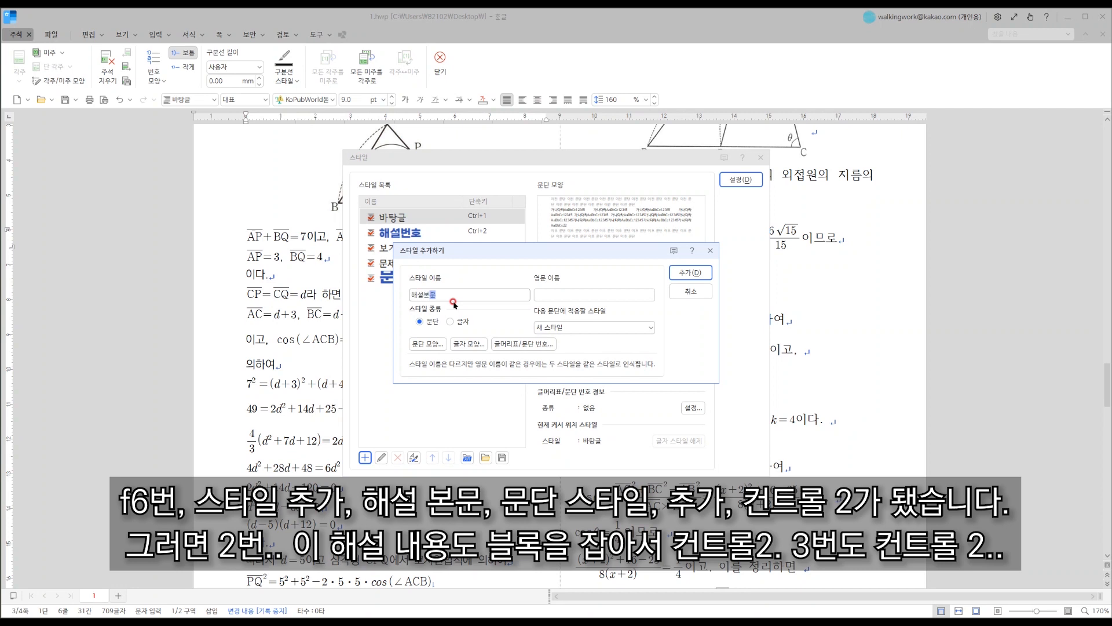
pyautogui.click(689, 276)
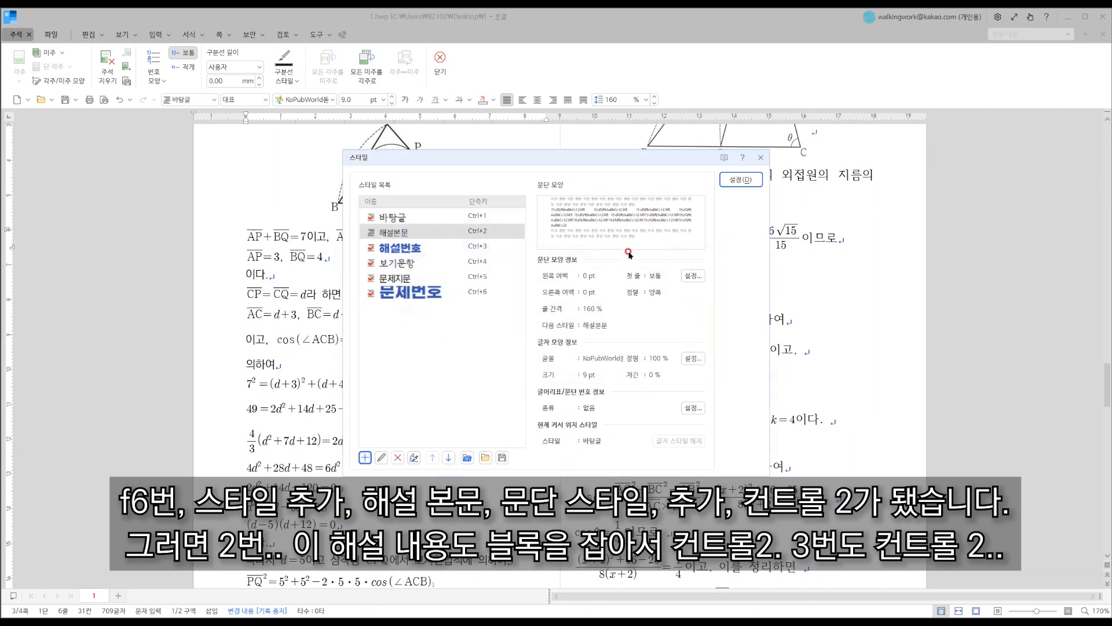
pyautogui.click(739, 175)
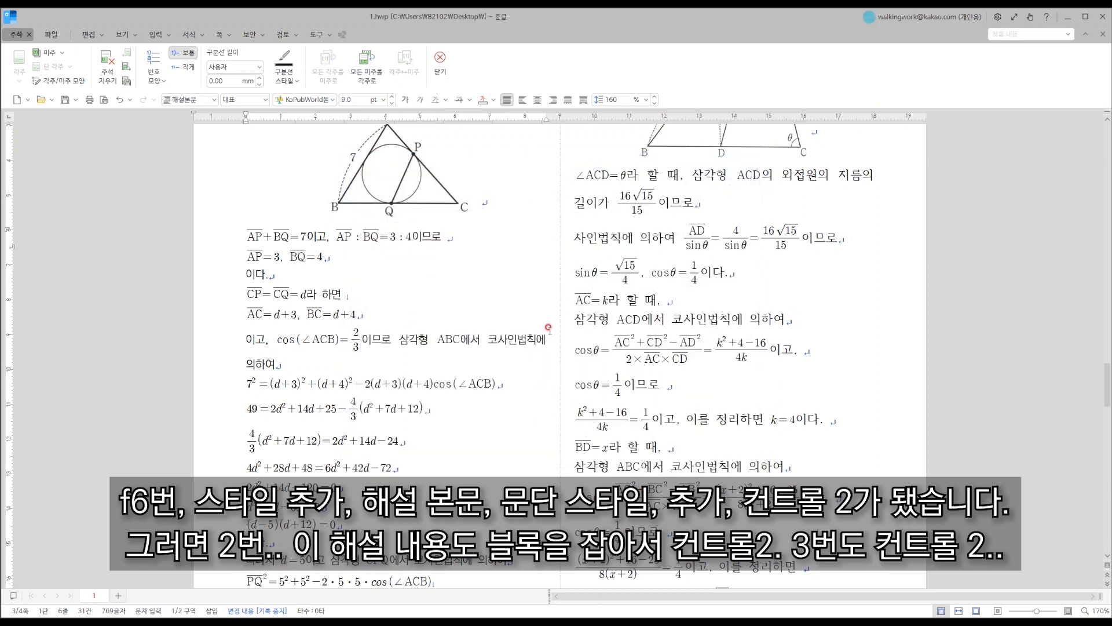
# Apply the 해설본문 style to endnote 2's whole explanation text below the triangle figure.
pyautogui.scroll(-5, 363, 438)
pyautogui.scroll(6, 362, 439)
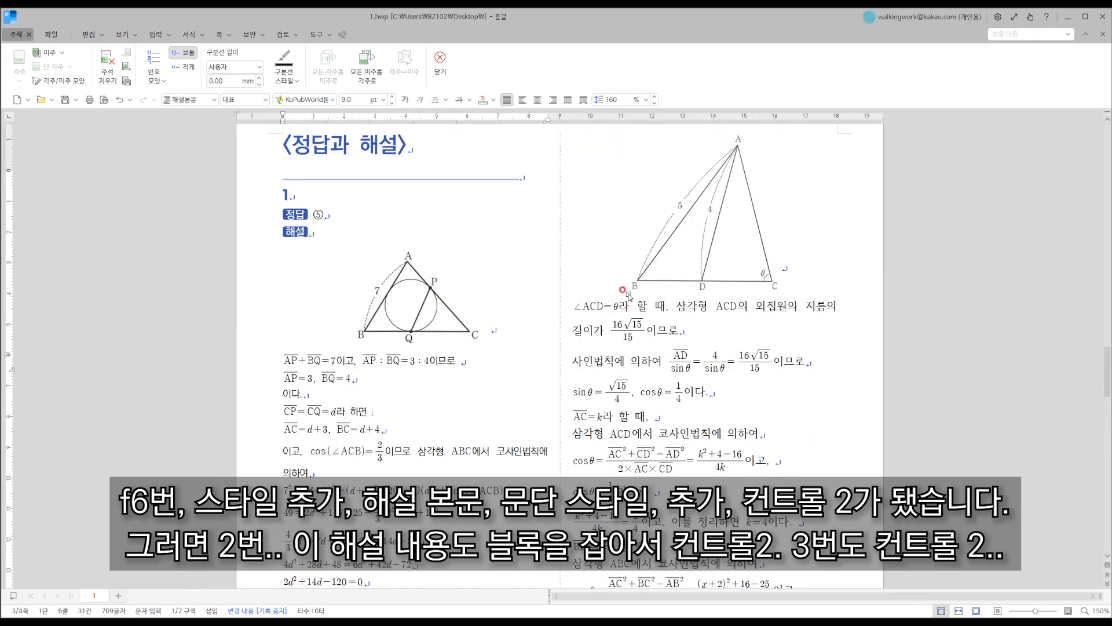
pyautogui.scroll(-2, 722, 339)
pyautogui.scroll(-1, 747, 572)
pyautogui.moveTo(716, 548); pyautogui.dragTo(572, 157)
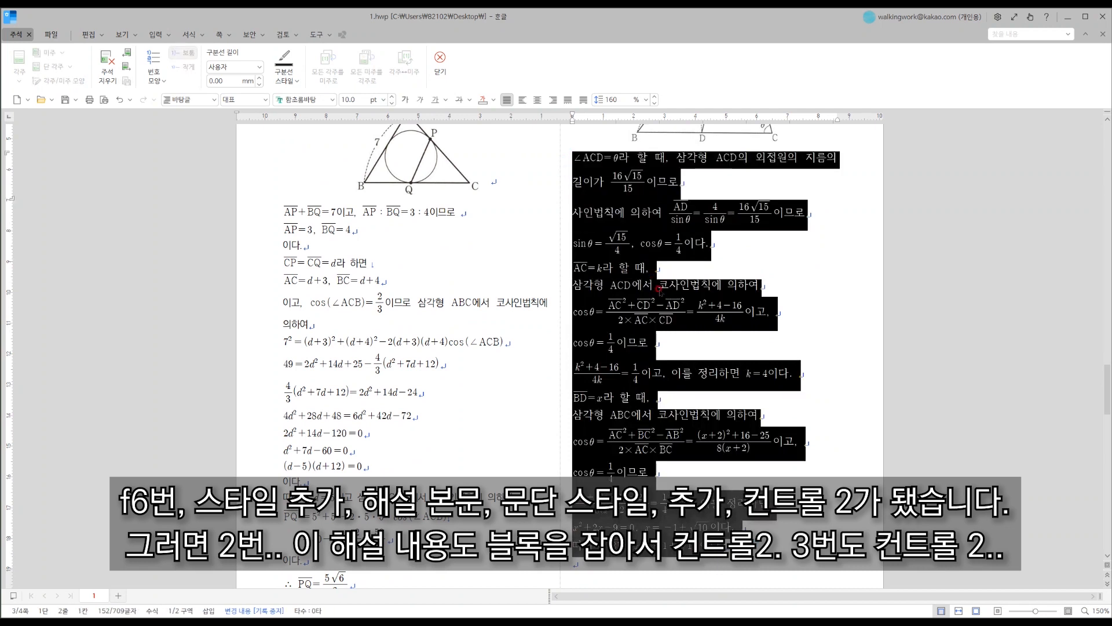
pyautogui.hotkey('ctrl', '2')
# Apply the 해설본문 style to endnote 3's whole explanation text below the circle figure.
pyautogui.scroll(-6, 703, 316)
pyautogui.scroll(-5, 703, 316)
pyautogui.moveTo(425, 520); pyautogui.dragTo(253, 243)
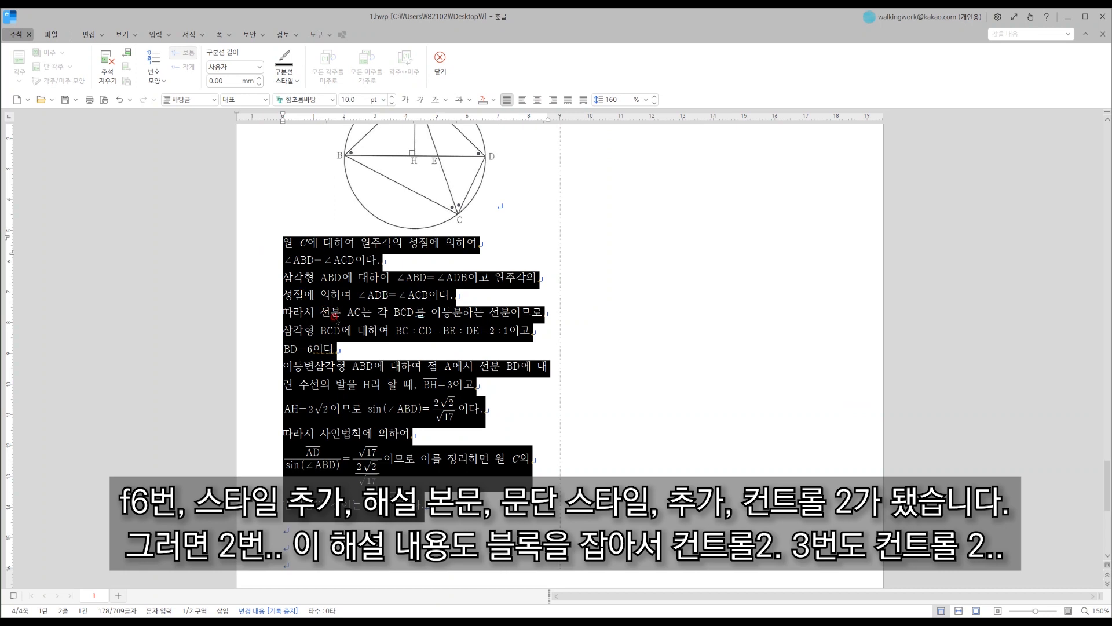
pyautogui.hotkey('ctrl', '2')
pyautogui.click(689, 350)
# Copy endnote 1's blue 정답 label and paste it over the plain word 정답 in endnotes 2 and 3.
pyautogui.scroll(6, 689, 350)
pyautogui.scroll(10, 689, 350)
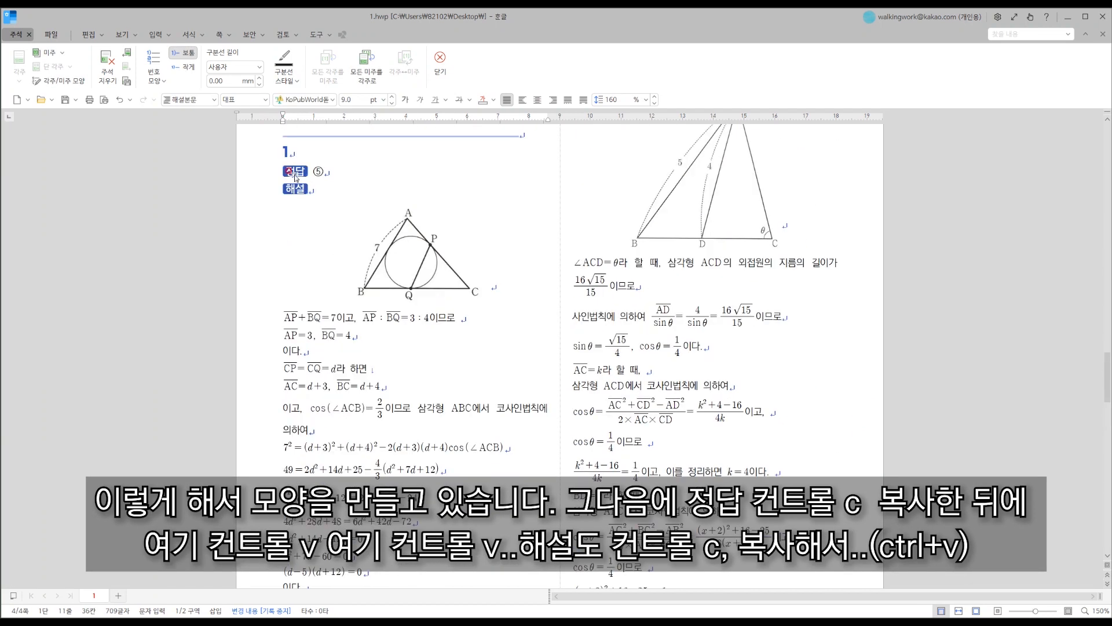
pyautogui.click(296, 176)
pyautogui.scroll(-10, 399, 357)
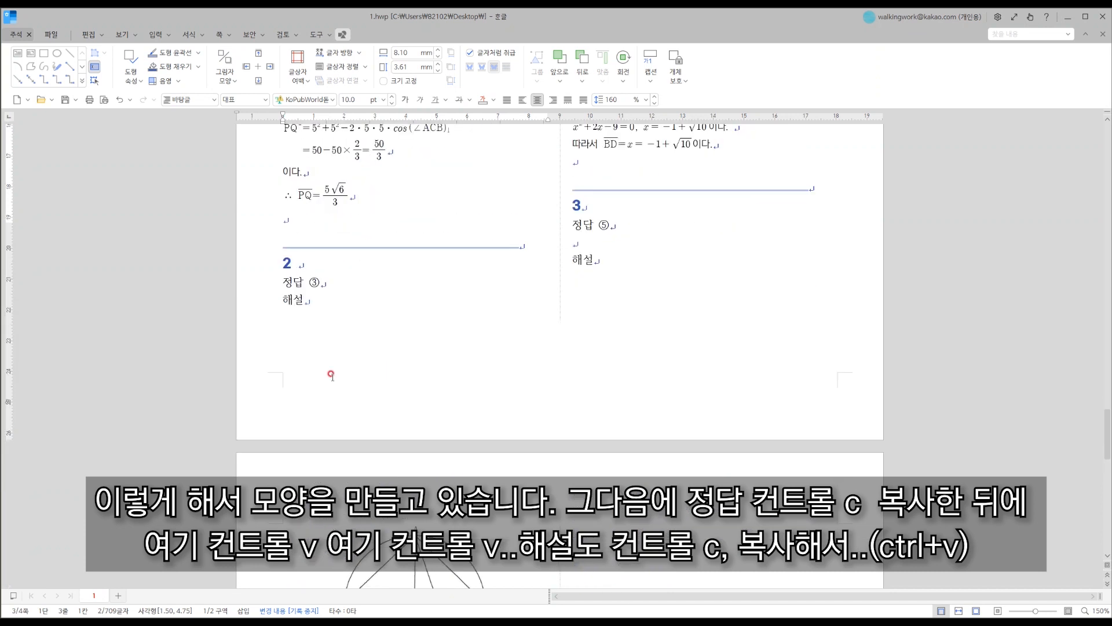
pyautogui.doubleClick(302, 282)
pyautogui.hotkey('ctrl', 'v')
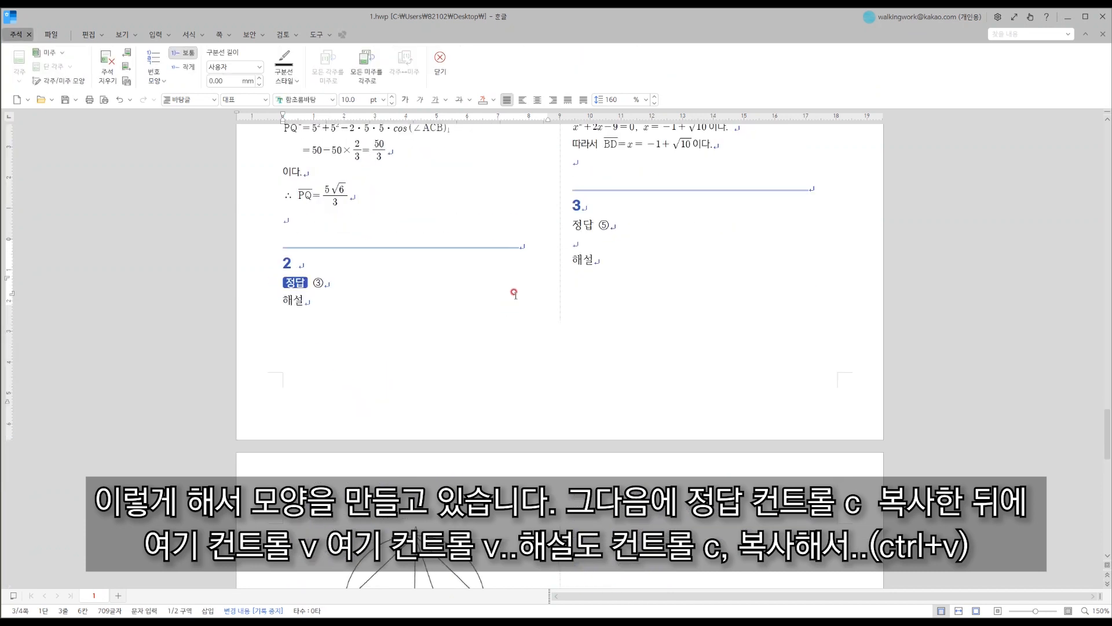
pyautogui.doubleClick(587, 224)
pyautogui.hotkey('ctrl', 'v')
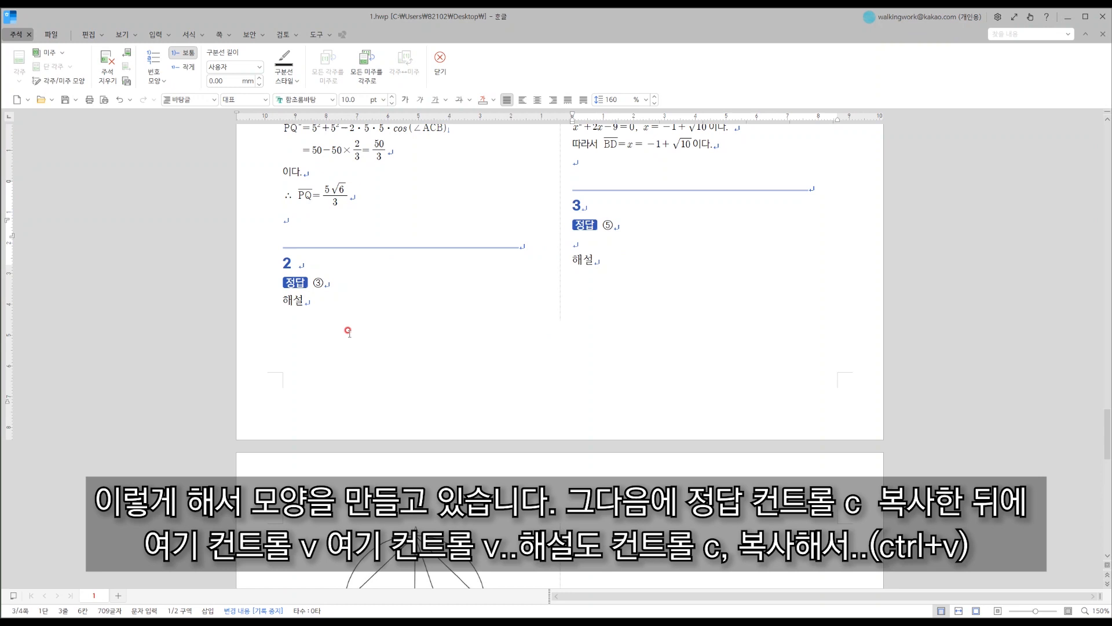
# Copy endnote 1's blue 해설 label and paste it over the plain word 해설 in endnotes 2 and 3.
pyautogui.scroll(10, 348, 323)
pyautogui.click(297, 197)
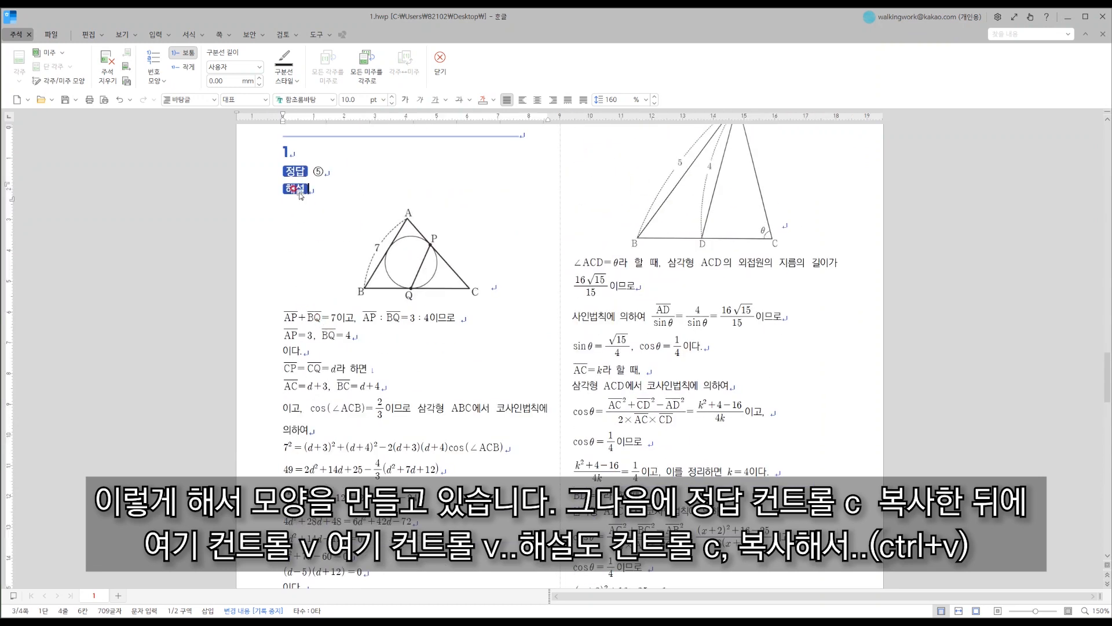
pyautogui.scroll(-10, 318, 400)
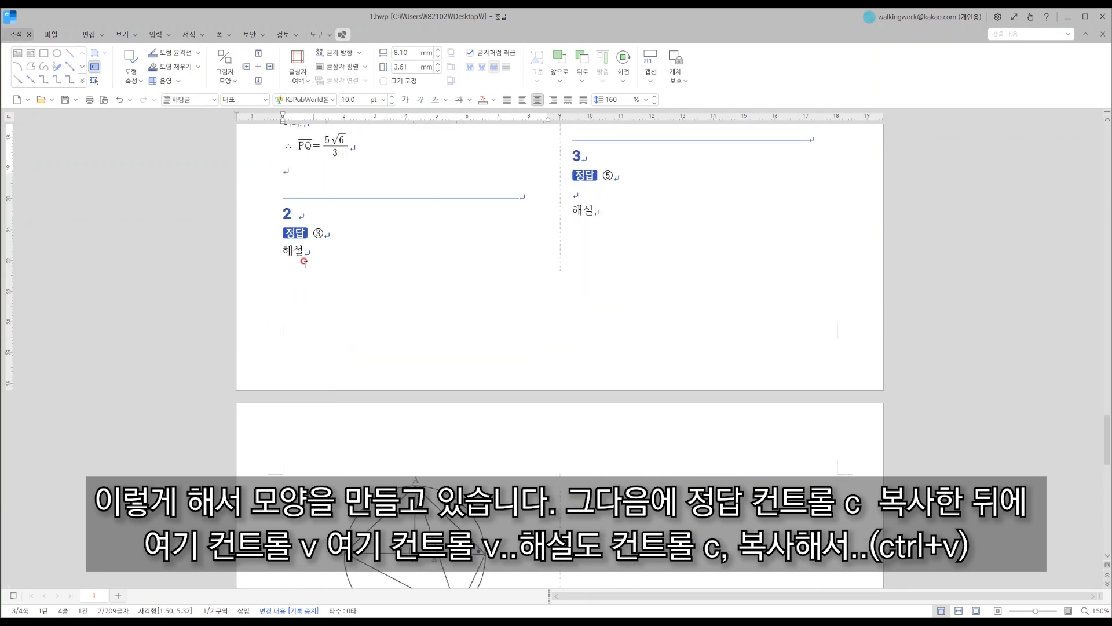
pyautogui.moveTo(306, 252); pyautogui.dragTo(275, 255)
pyautogui.hotkey('ctrl', 'v')
pyautogui.moveTo(595, 210); pyautogui.dragTo(569, 207)
pyautogui.hotkey('ctrl', 'v')
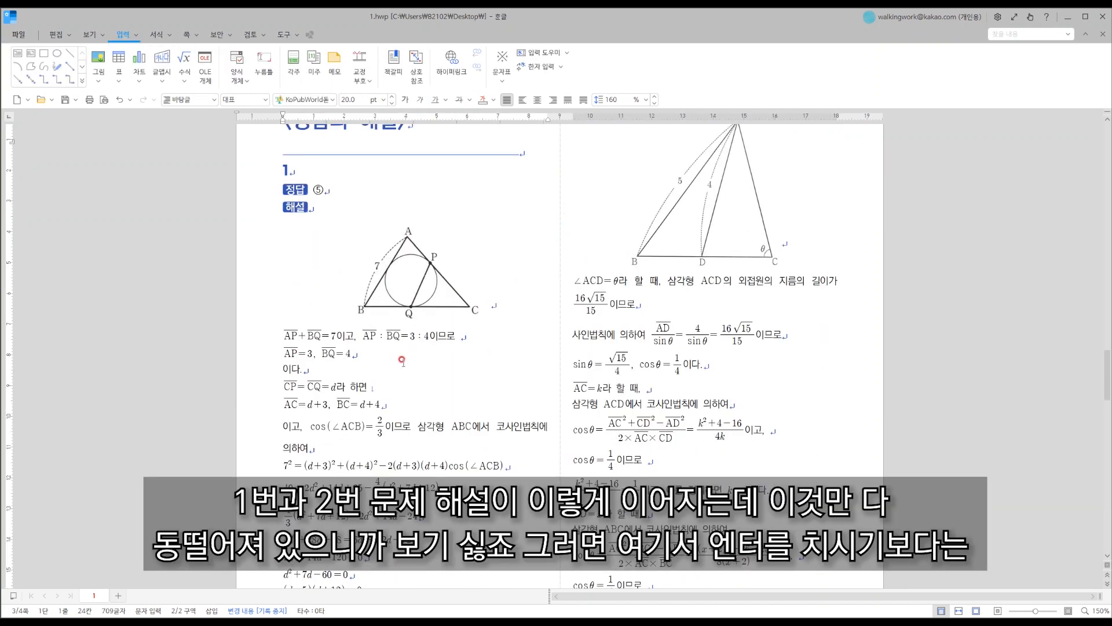
# Examine where endnote 1 ends and endnote 2 begins, and try to select text across that boundary.
pyautogui.scroll(-5, 312, 365)
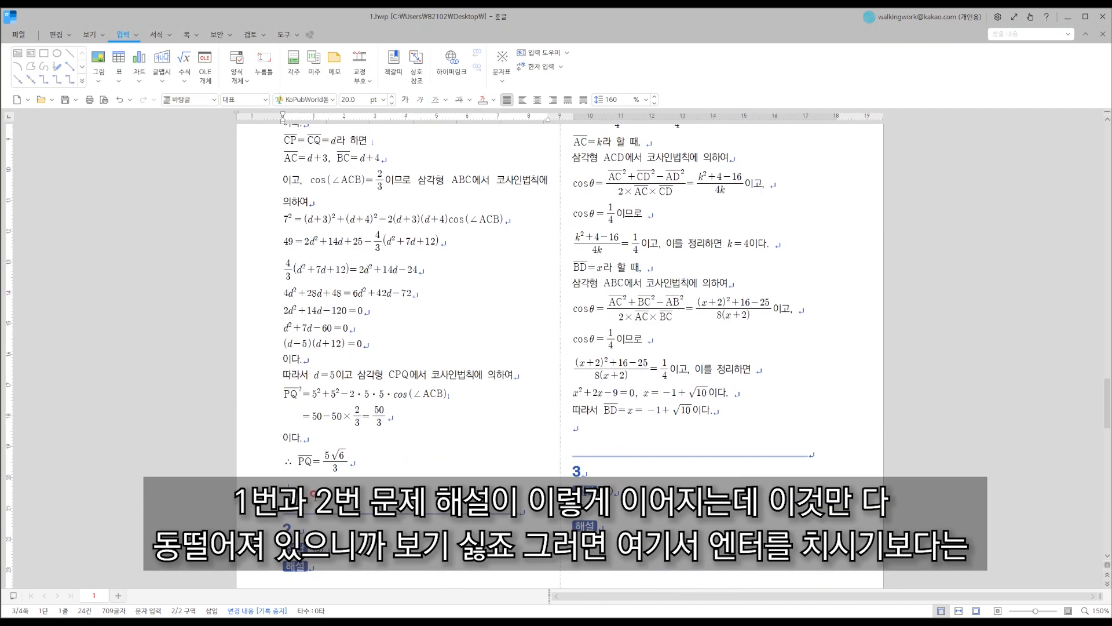
pyautogui.scroll(-4, 376, 476)
pyautogui.scroll(2, 410, 426)
pyautogui.scroll(-3, 417, 430)
pyautogui.scroll(-5, 417, 428)
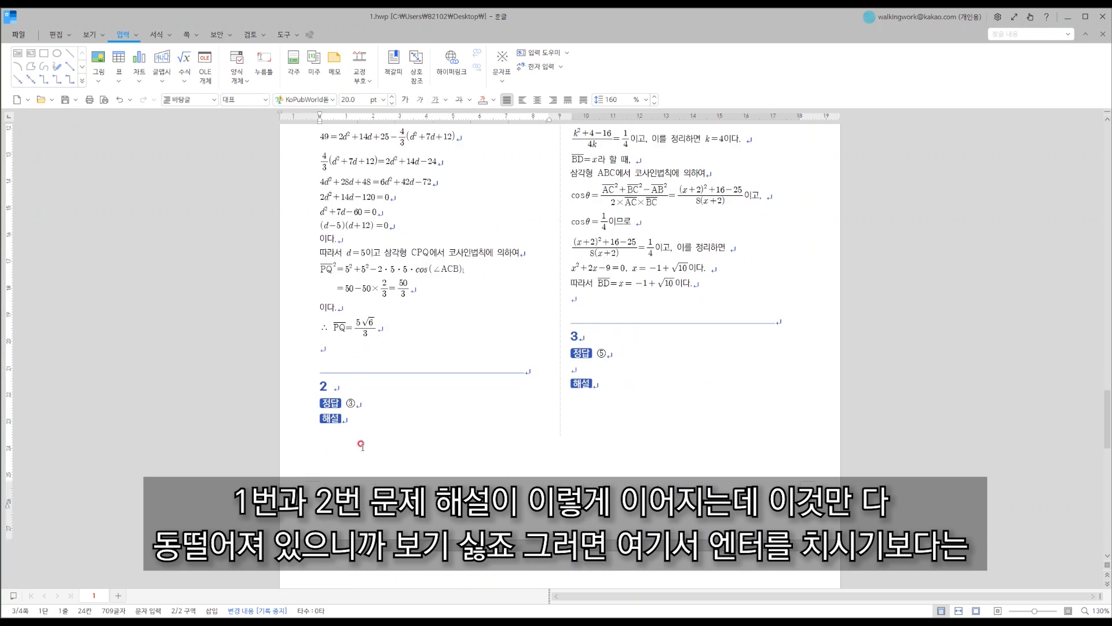
pyautogui.scroll(4, 522, 409)
pyautogui.scroll(-3, 445, 392)
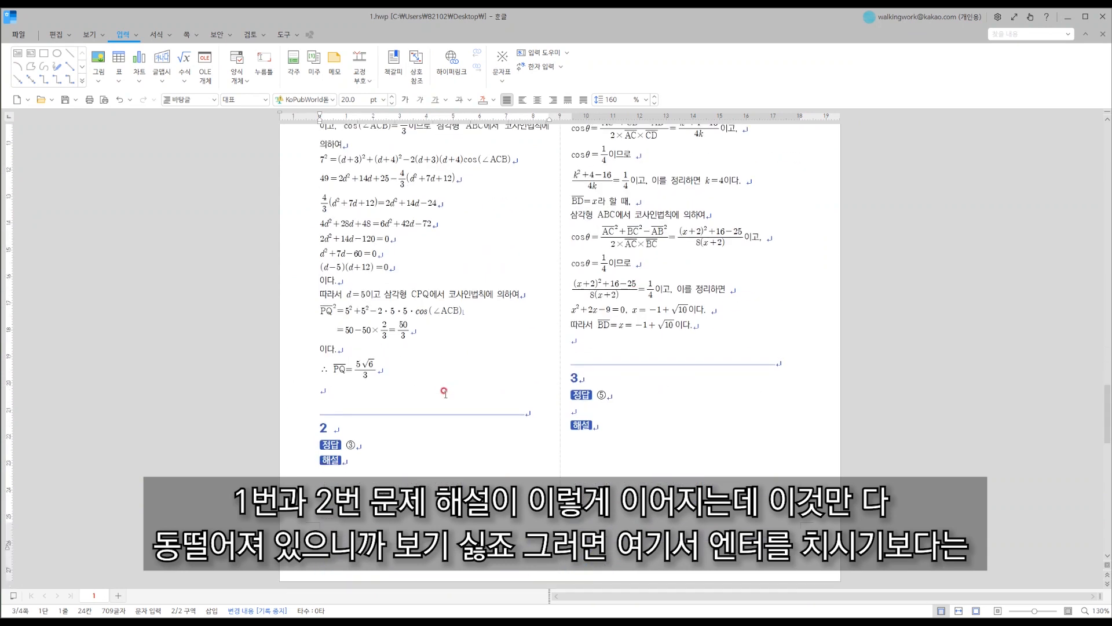
pyautogui.click(342, 413)
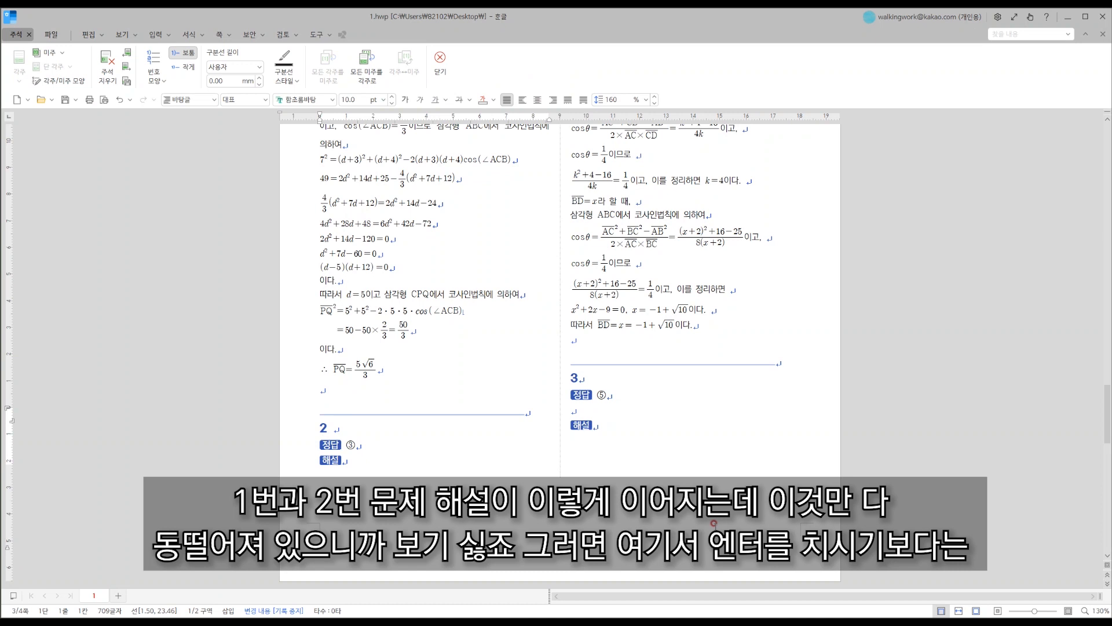
pyautogui.press('Up')
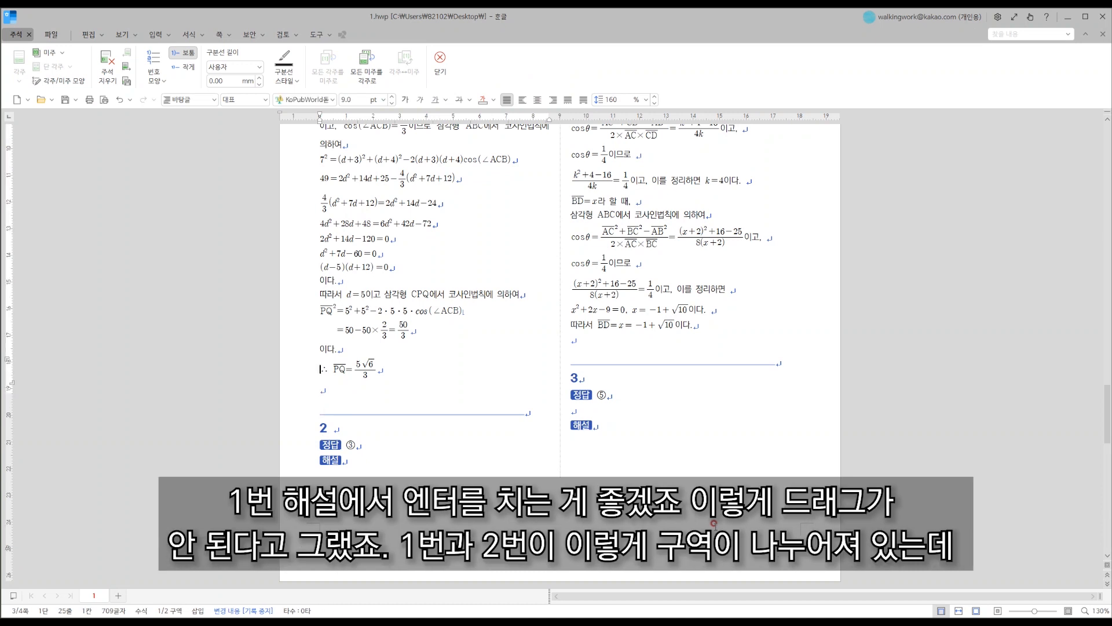
pyautogui.moveTo(404, 238); pyautogui.dragTo(351, 444)
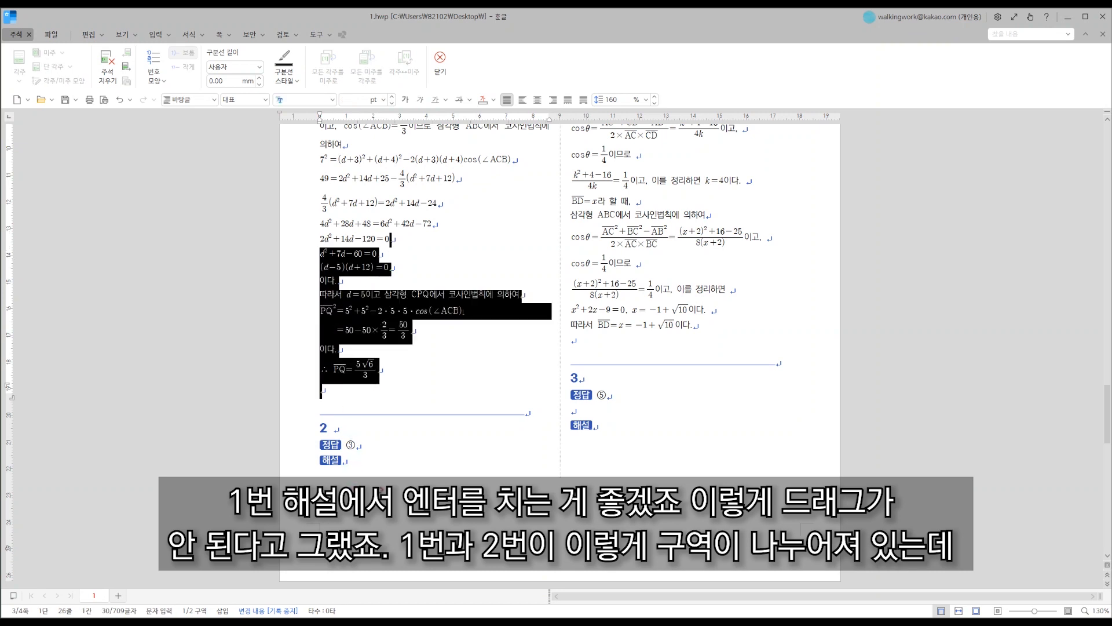
pyautogui.click(345, 460)
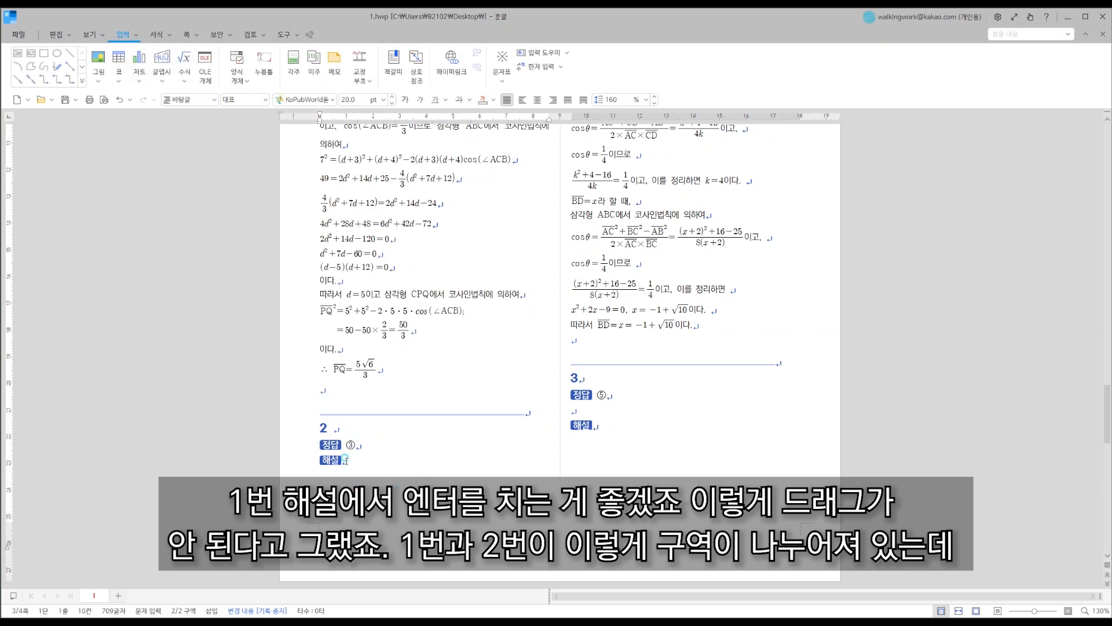
pyautogui.click(295, 400)
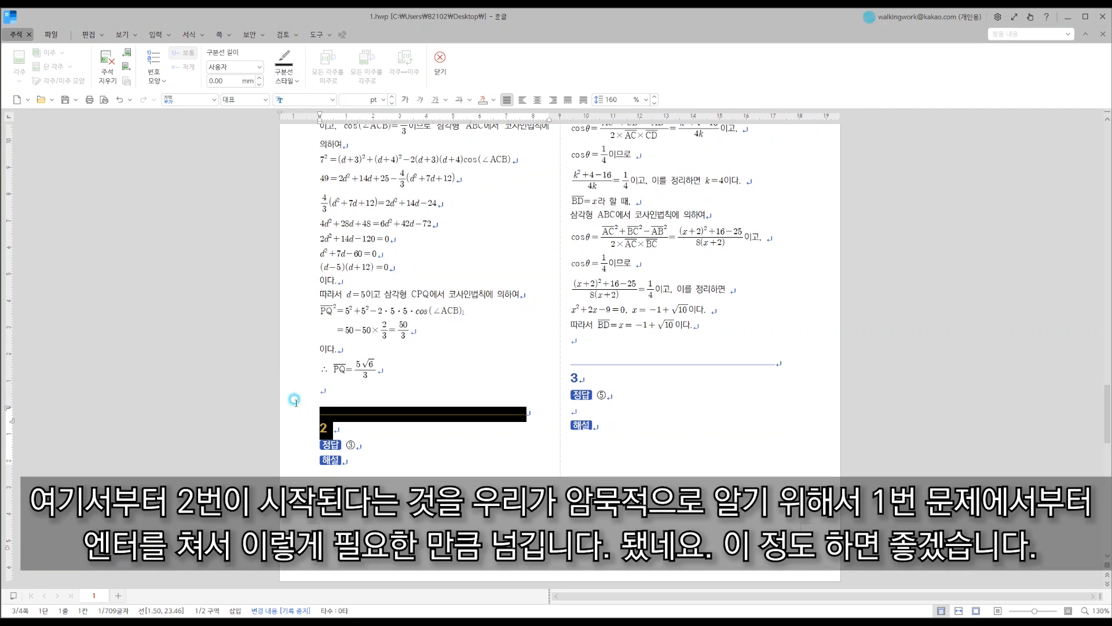
pyautogui.click(371, 387)
pyautogui.click(319, 412)
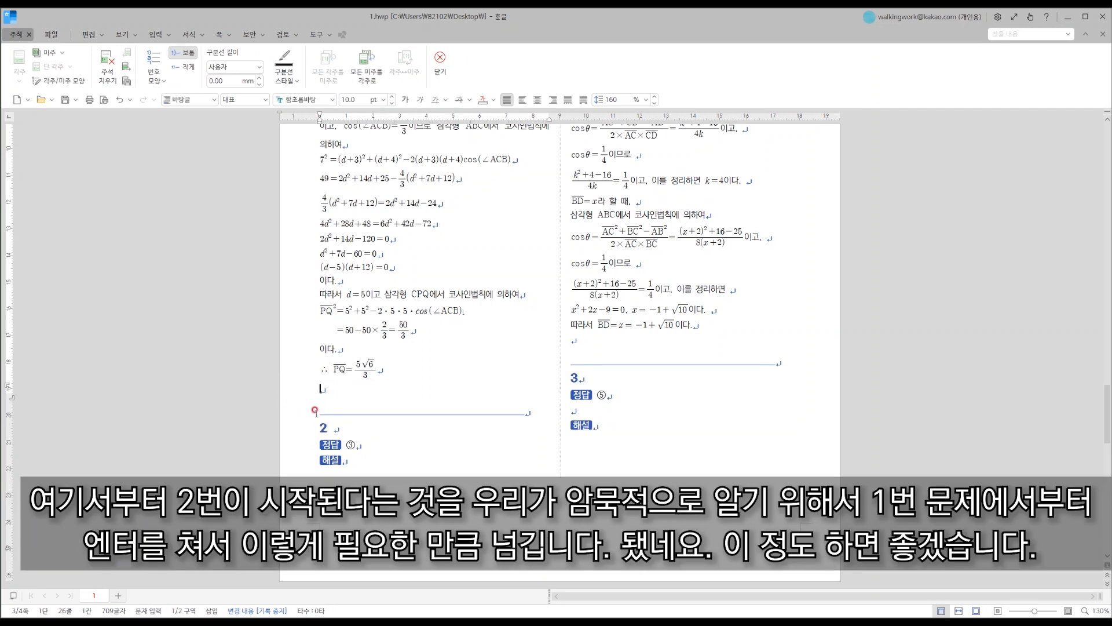
# Insert blank lines after the last line of endnote 1's explanation until endnote 2 starts at the top of the second column.
pyautogui.click(341, 388)
pyautogui.click(436, 366)
pyautogui.press('Return')
pyautogui.press('Return')
pyautogui.press('Return')
pyautogui.press('Return')
pyautogui.press('Return')
pyautogui.press('Return')
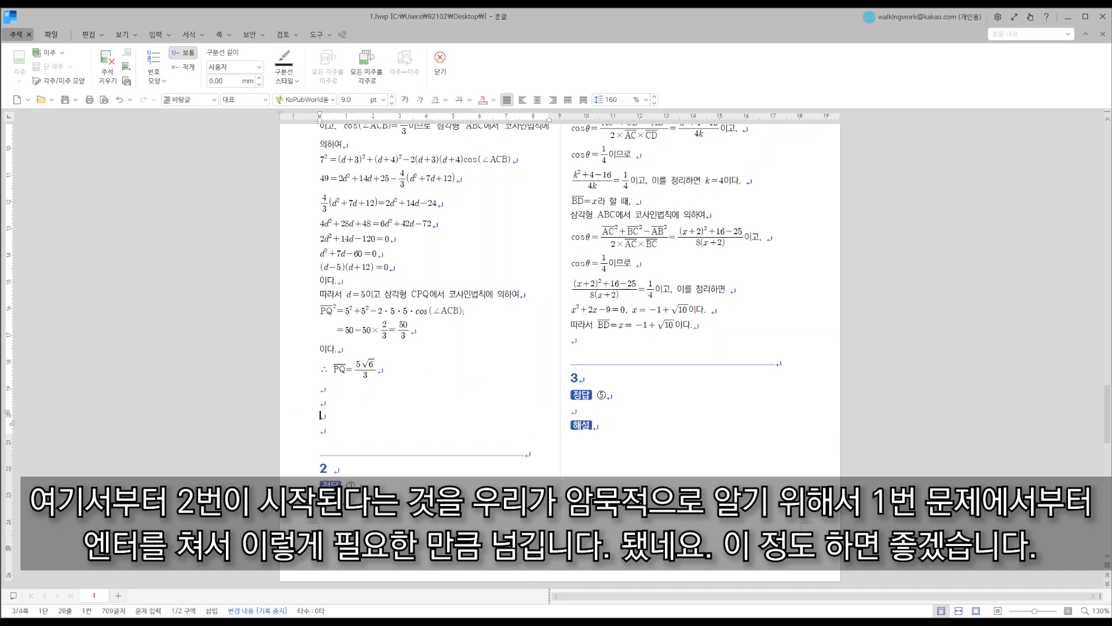
pyautogui.press('Return')
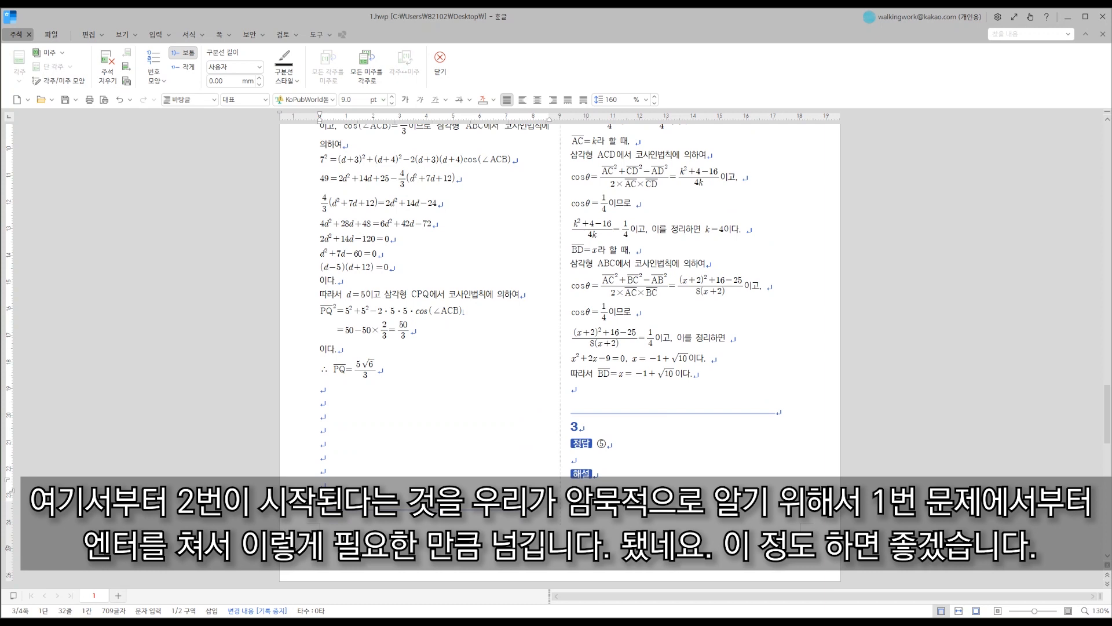
pyautogui.press('Return')
pyautogui.scroll(10, 505, 293)
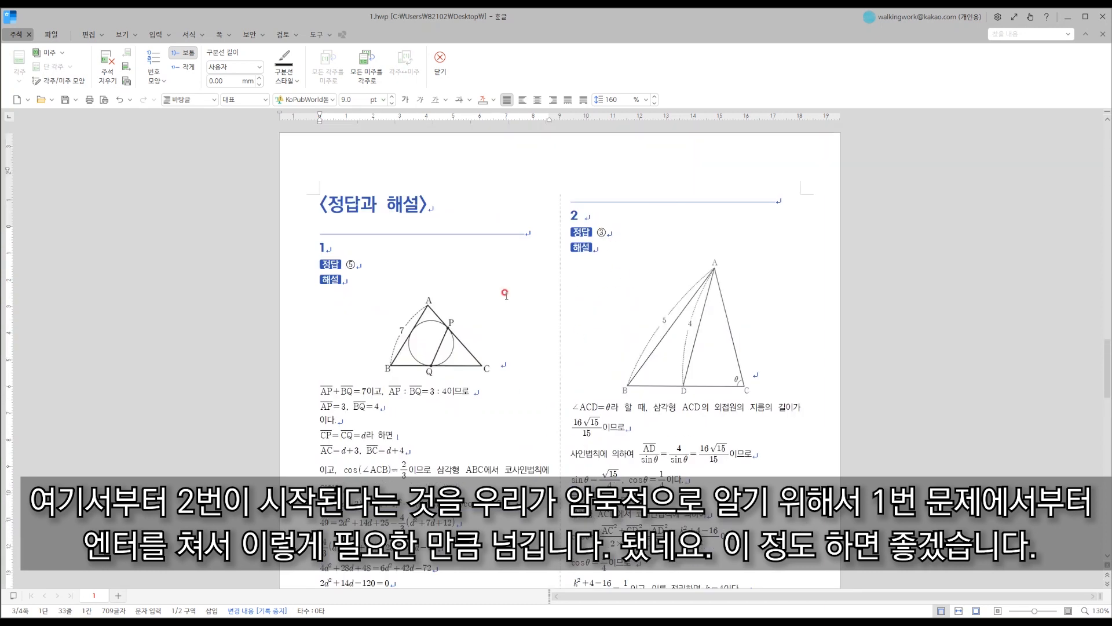
# Insert blank lines after the last line of endnote 2's explanation until endnote 3 starts on the next page.
pyautogui.scroll(-8, 725, 318)
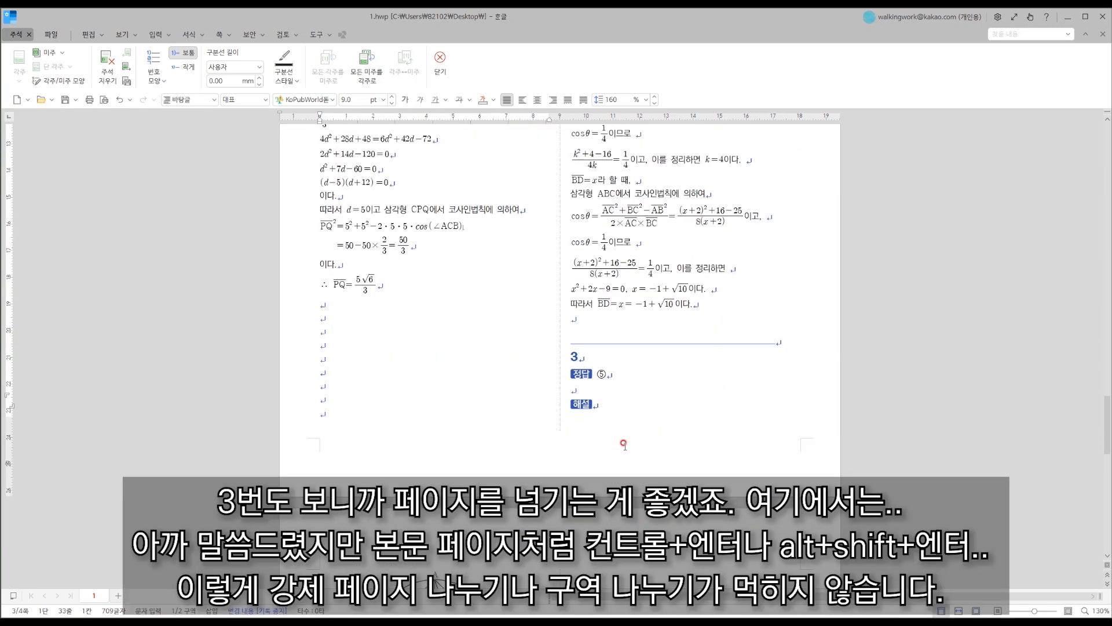
pyautogui.click(617, 327)
pyautogui.scroll(-6, 657, 396)
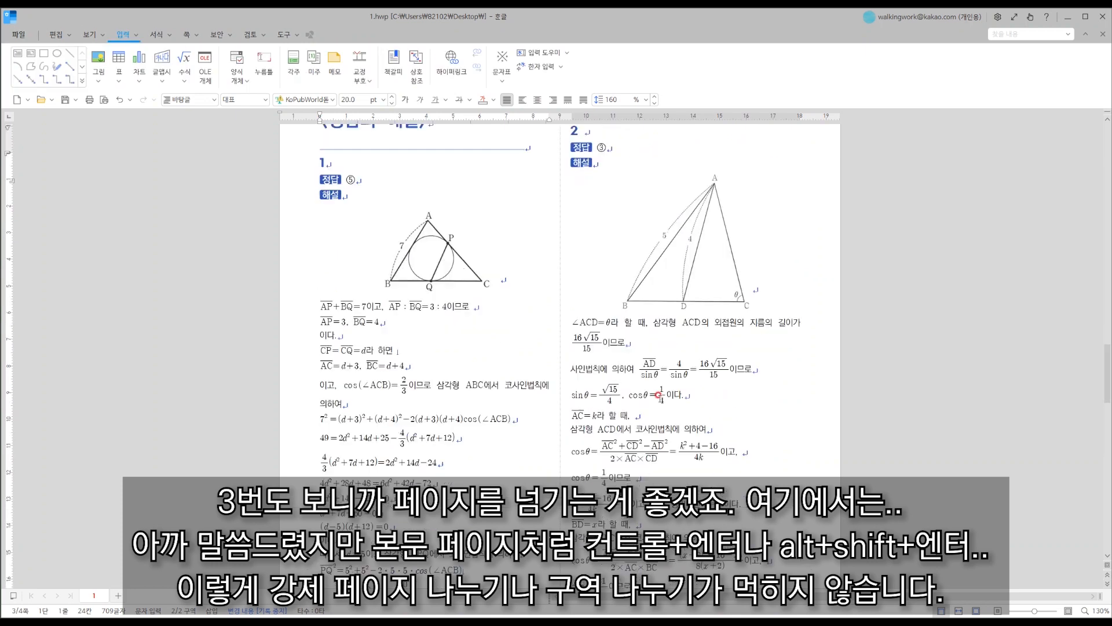
pyautogui.click(615, 456)
pyautogui.scroll(-5, 608, 458)
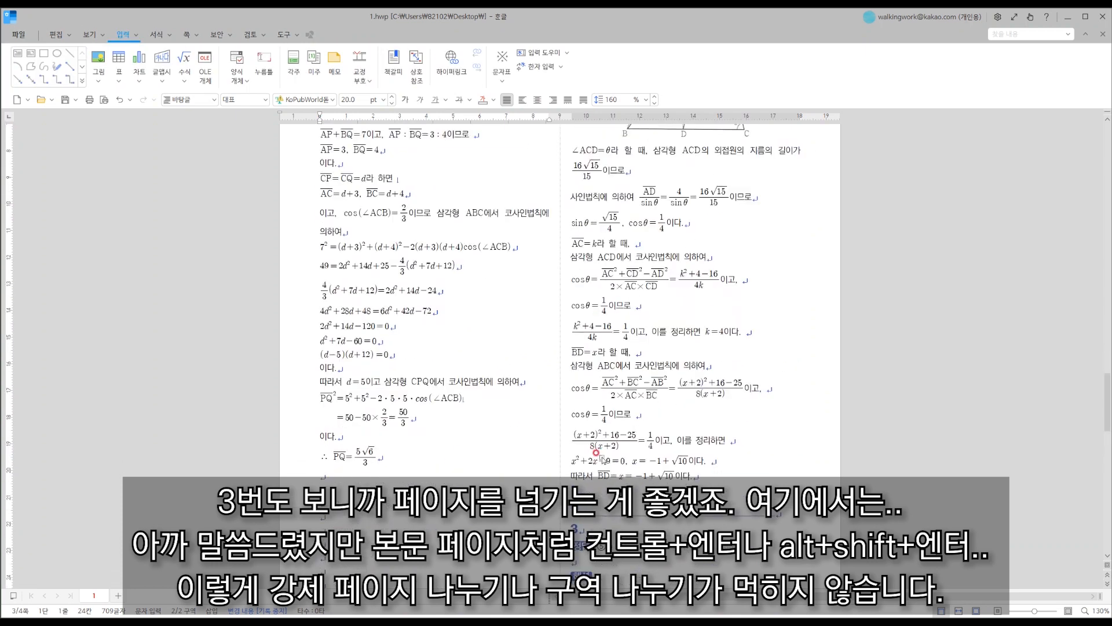
pyautogui.click(586, 486)
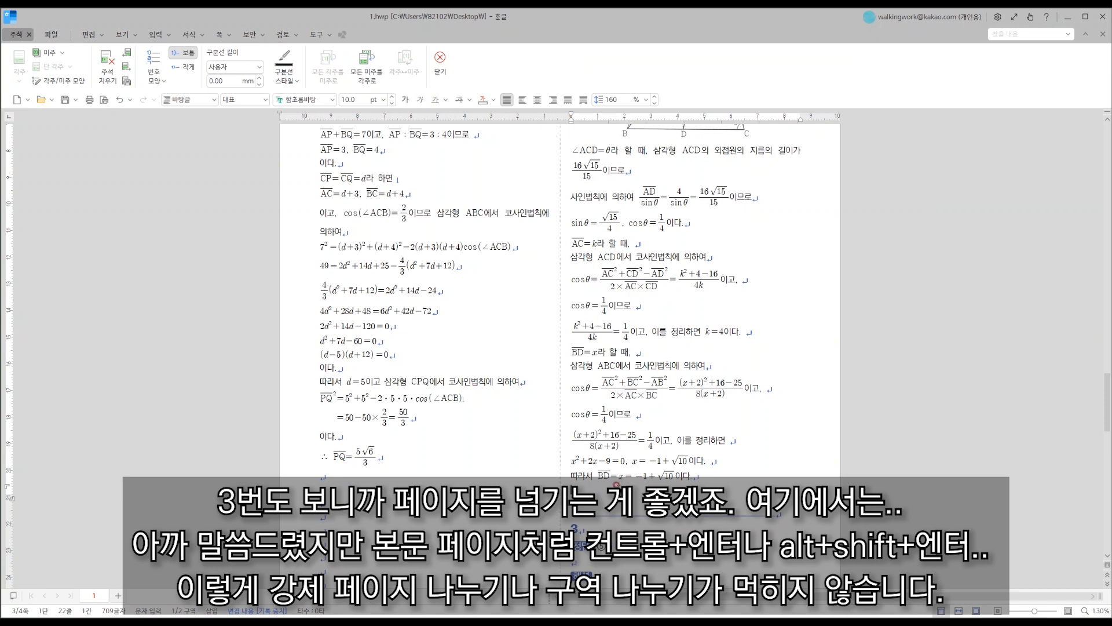
pyautogui.scroll(-4, 722, 350)
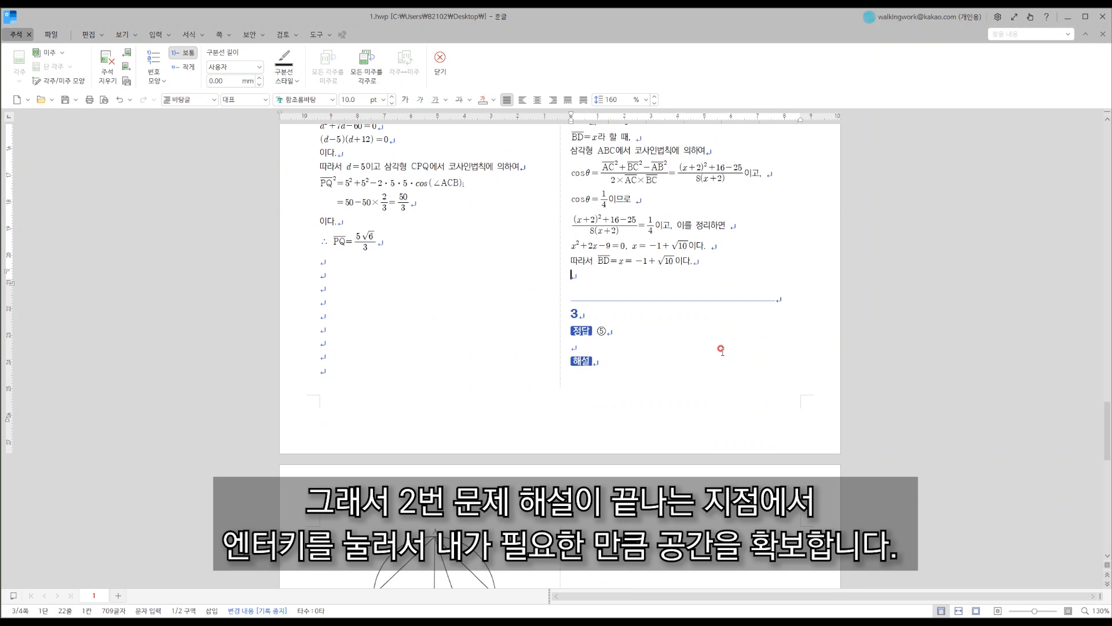
pyautogui.click(721, 260)
pyautogui.press('Return')
pyautogui.press('Return')
pyautogui.press('Return')
pyautogui.press('Return')
pyautogui.press('Return')
pyautogui.press('Return')
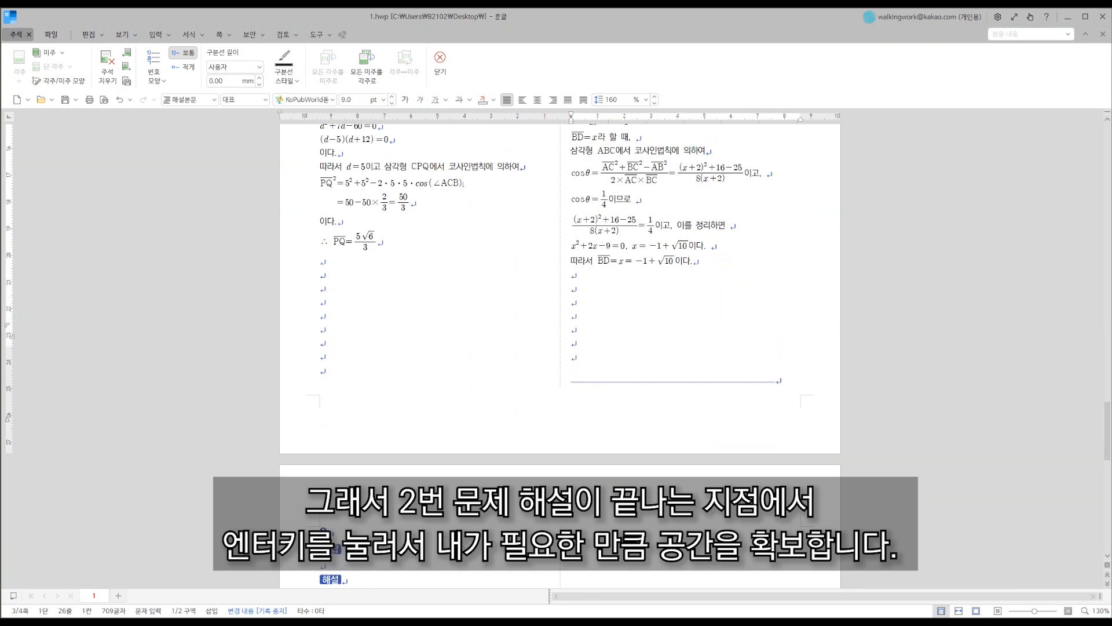
pyautogui.press('Return')
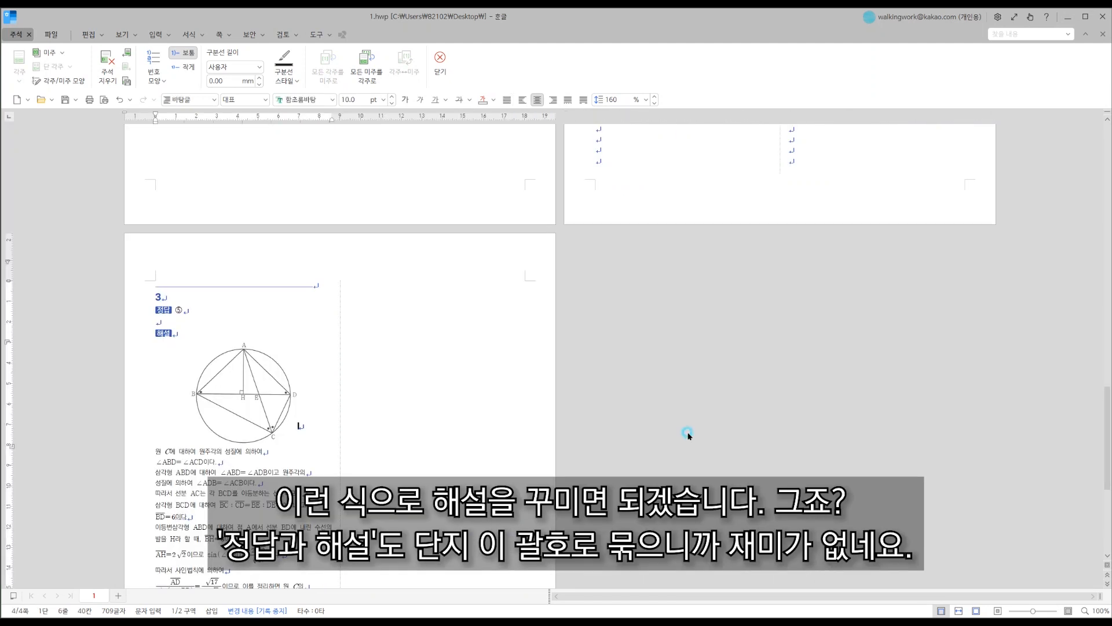
# Remove the angle brackets around the 정답과 해설 heading and insert a blank line above it.
pyautogui.scroll(10, 688, 432)
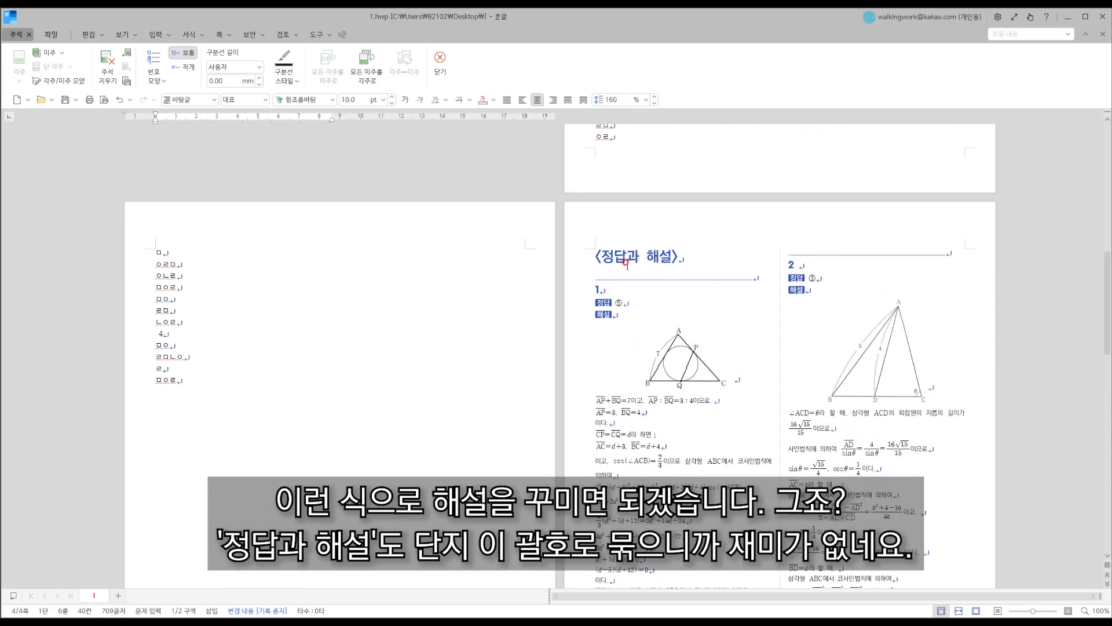
pyautogui.click(692, 259)
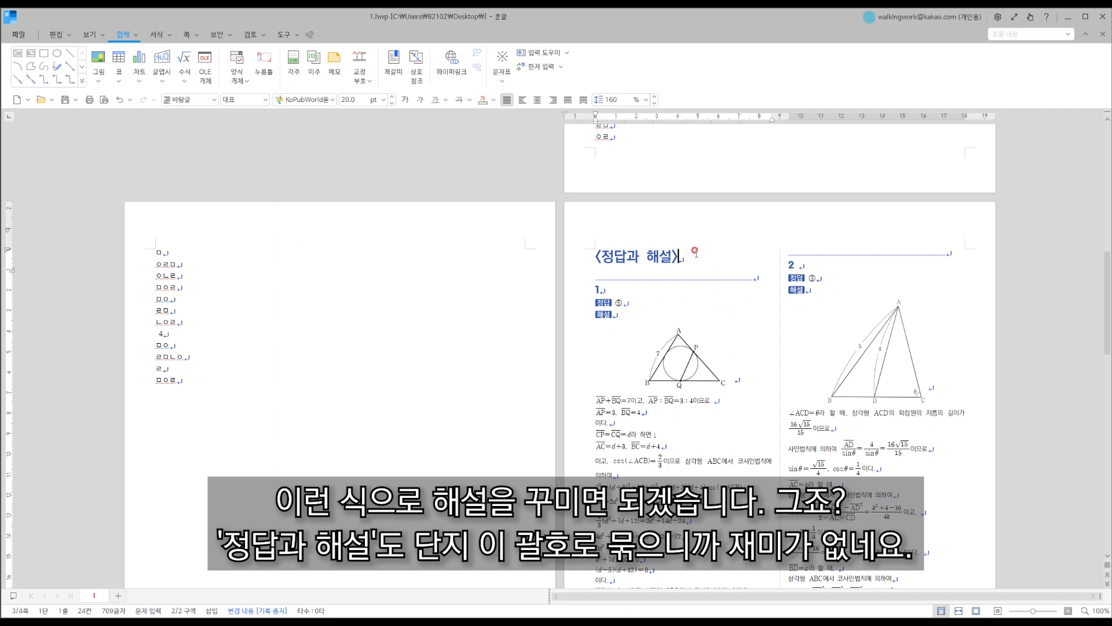
pyautogui.press('BackSpace')
pyautogui.click(594, 245)
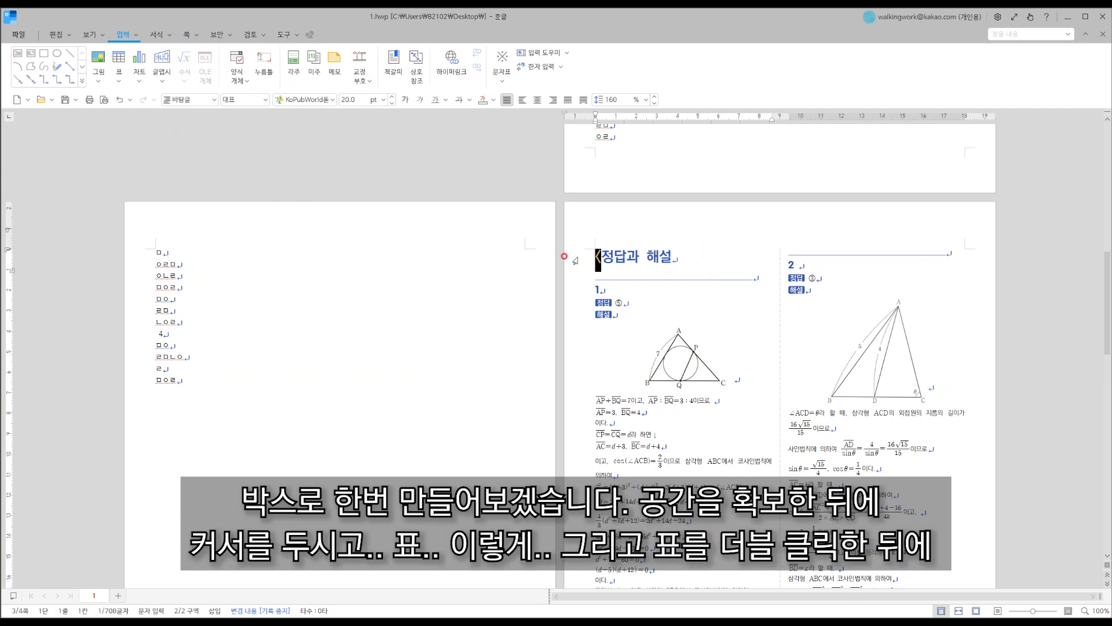
pyautogui.press('Delete')
pyautogui.press('Return')
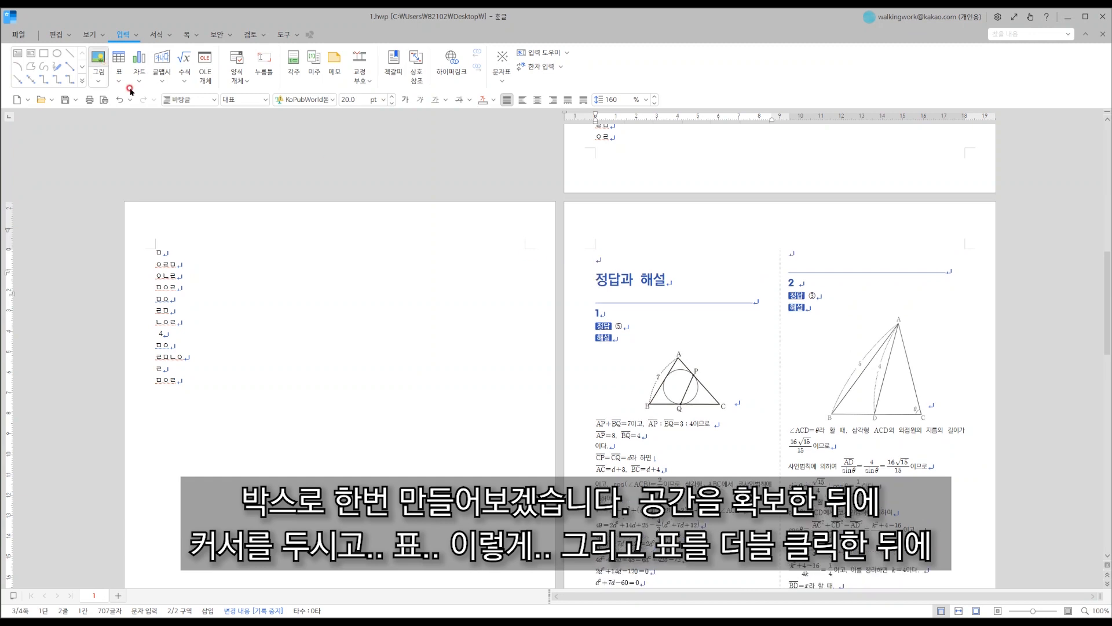
# Insert a one-row, one-column table on the blank line above the 정답과 해설 heading.
pyautogui.click(610, 260)
pyautogui.click(118, 84)
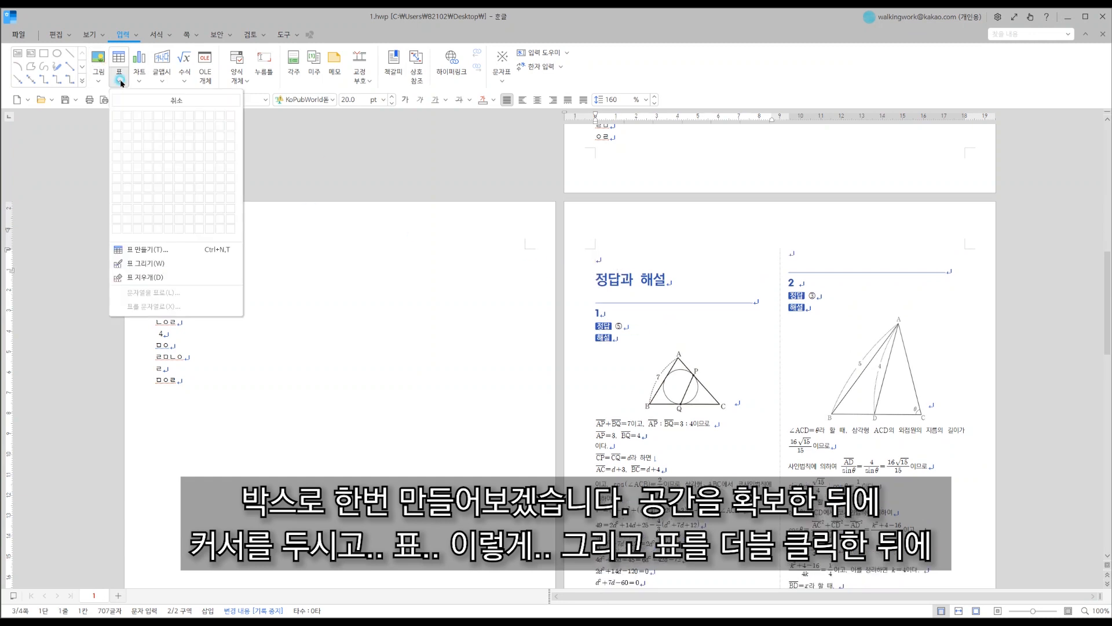
pyautogui.click(121, 119)
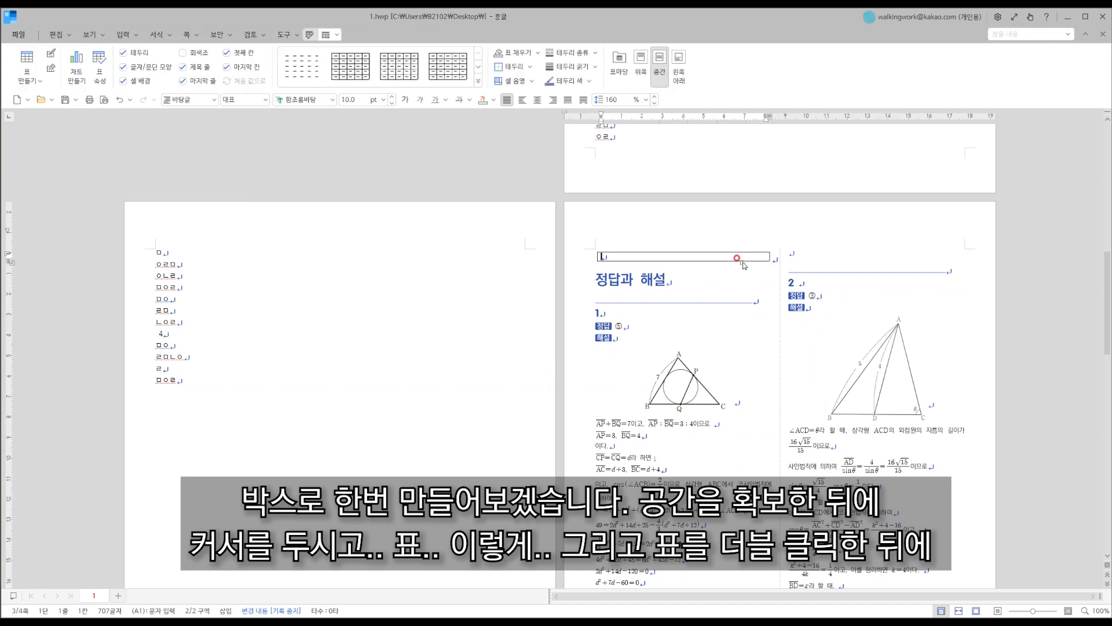
# Treat the new table as a character (글자처럼 취급) and set all its outer margins to 0 mm.
pyautogui.doubleClick(719, 257)
pyautogui.click(390, 246)
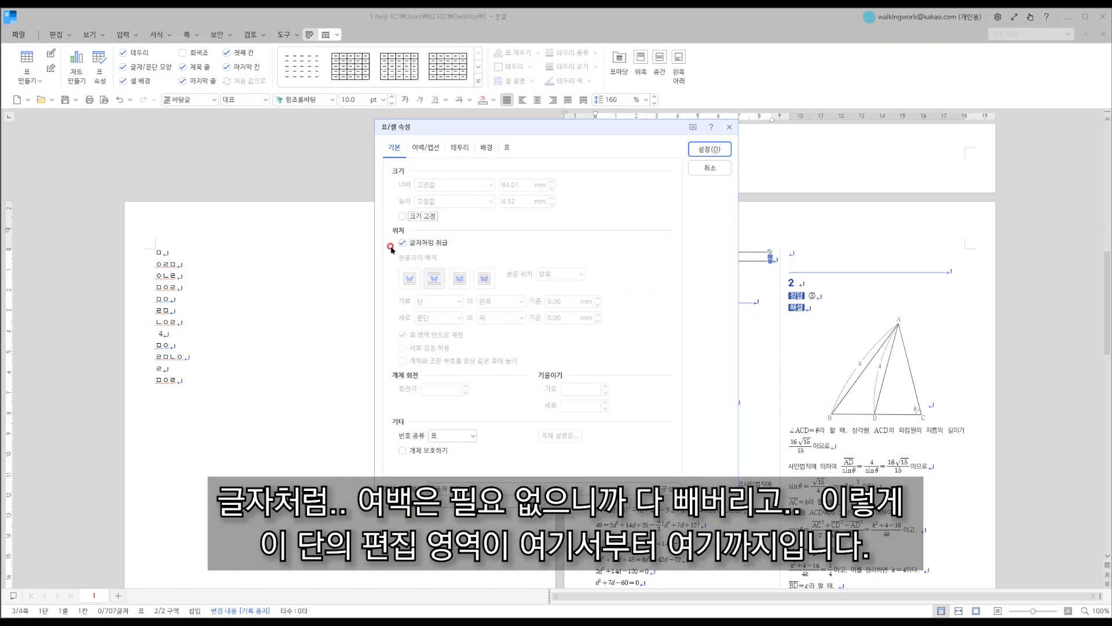
pyautogui.click(426, 148)
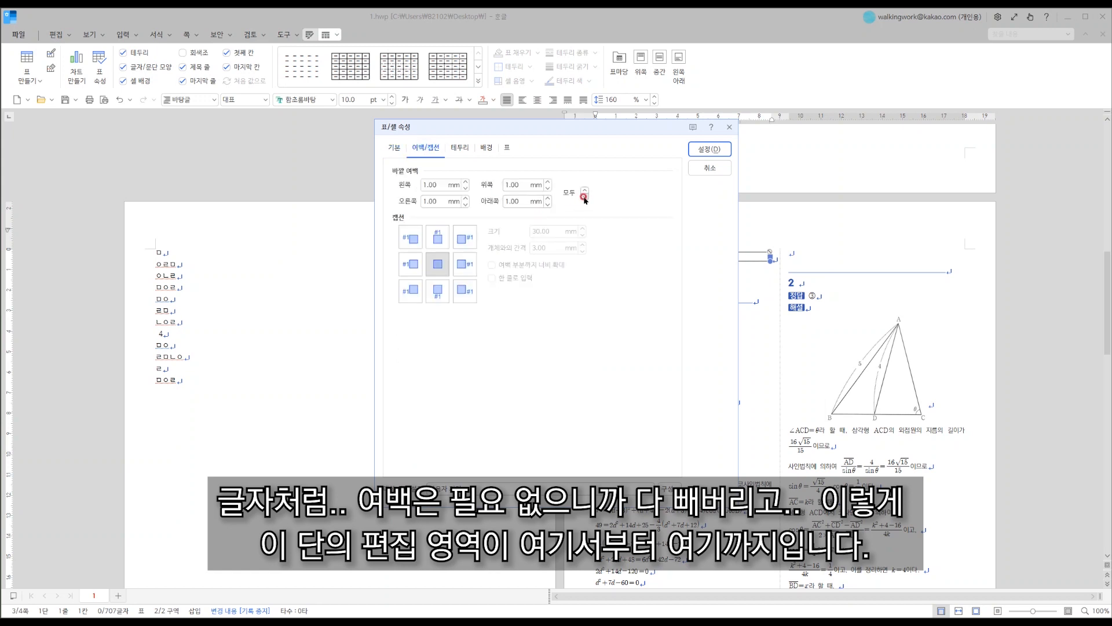
pyautogui.click(484, 168)
pyautogui.click(690, 154)
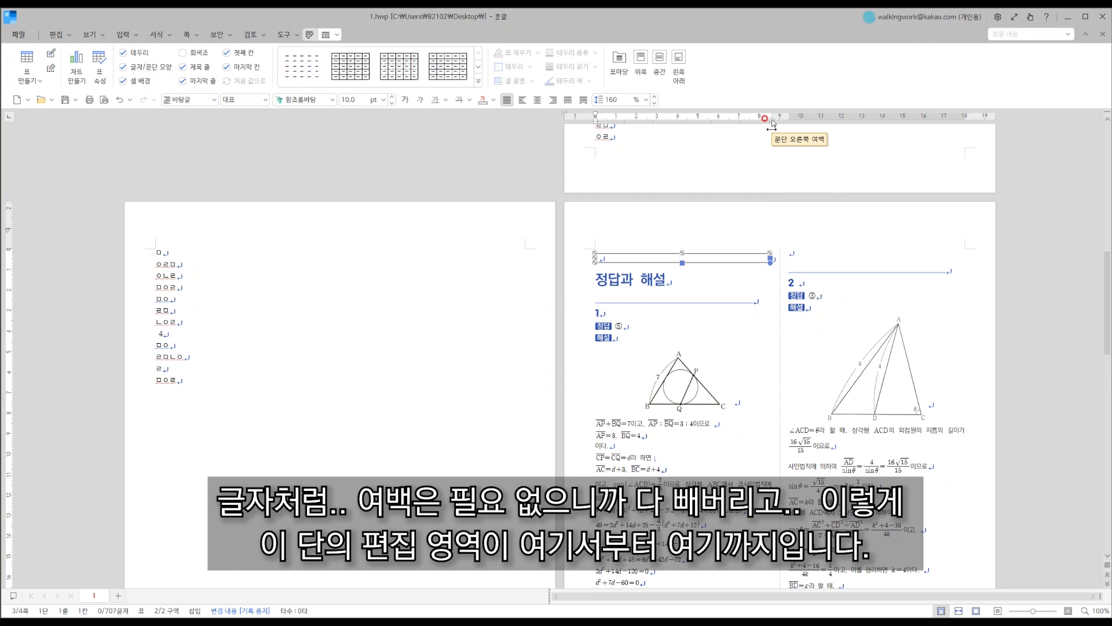
# Widen the one-cell table so that its edge lines up with the column's text area.
pyautogui.click(713, 376)
pyautogui.click(686, 421)
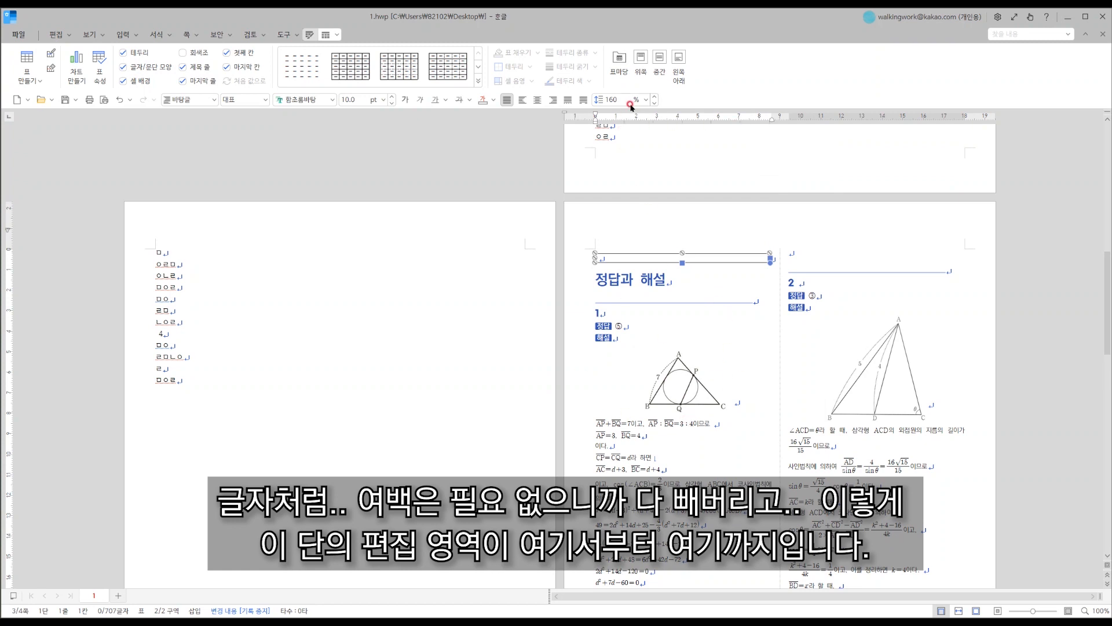
pyautogui.moveTo(770, 257); pyautogui.dragTo(774, 259)
pyautogui.click(722, 371)
# Move the 정답과 해설 heading text into the one-cell table and delete the empty line left below it.
pyautogui.moveTo(671, 278); pyautogui.dragTo(590, 281)
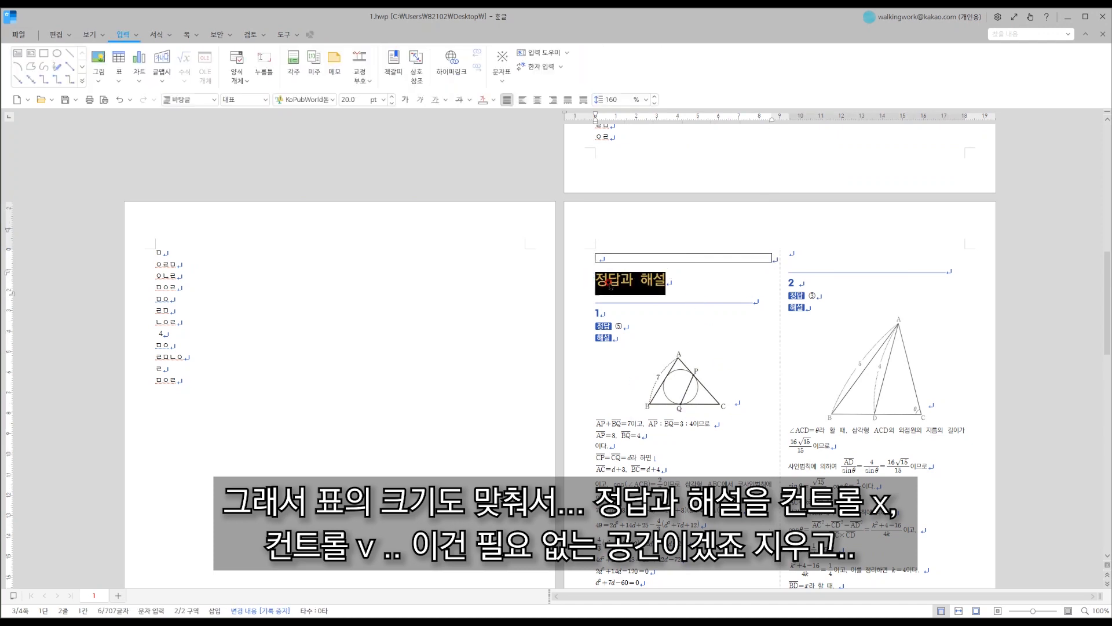
pyautogui.hotkey('ctrl', 'x')
pyautogui.click(618, 256)
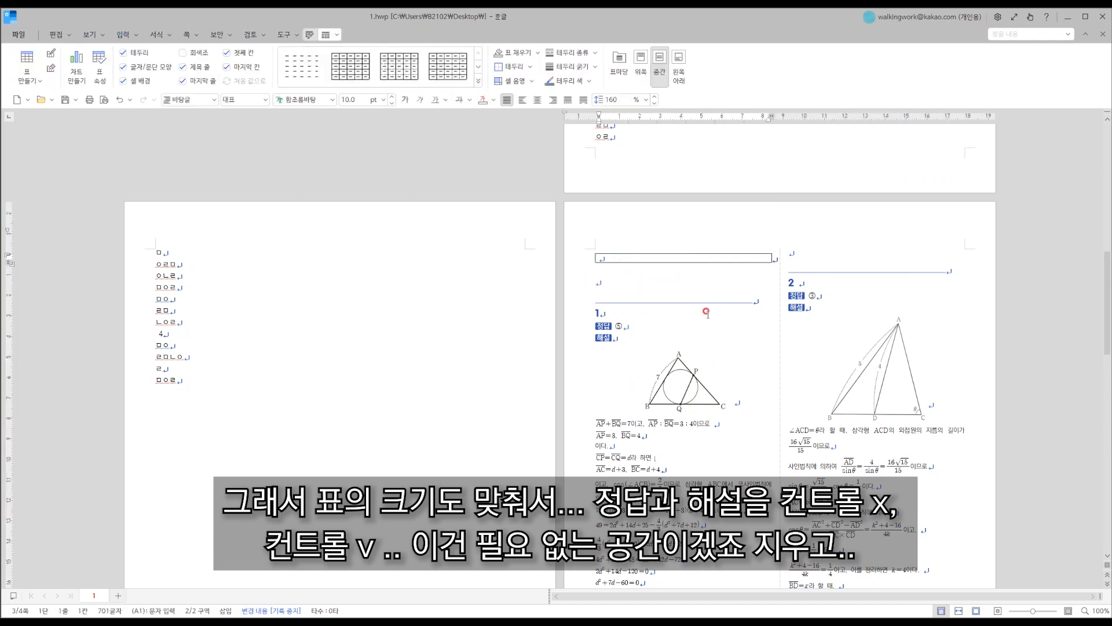
pyautogui.hotkey('ctrl', 'v')
pyautogui.click(644, 287)
pyautogui.press('BackSpace')
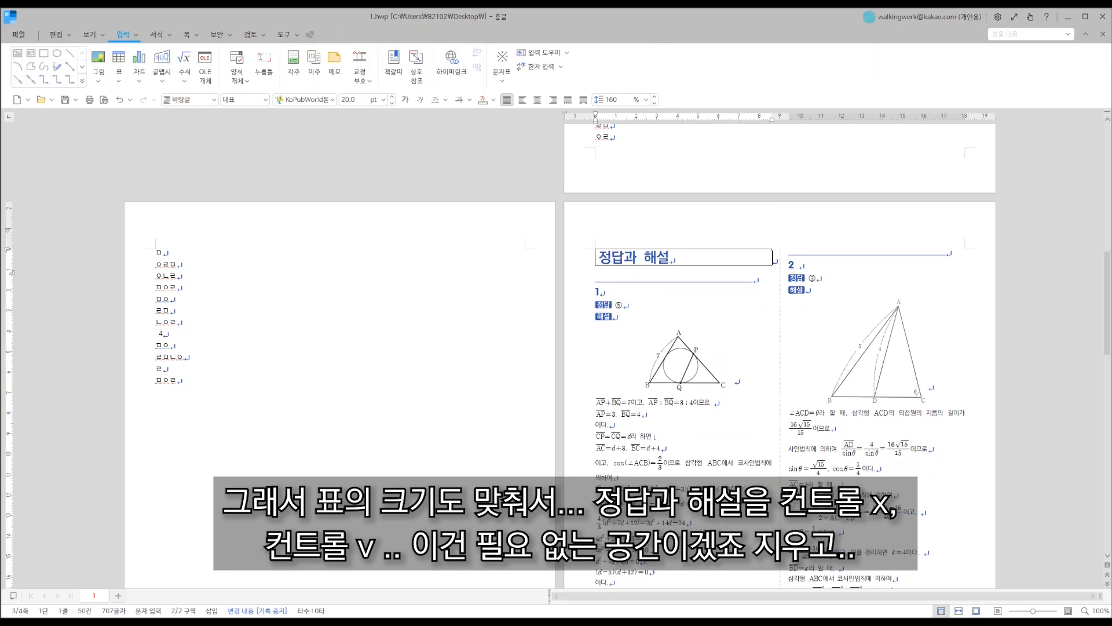
# Try enlarging the heading cell's height in small increments and shrink it back.
pyautogui.press('F5')
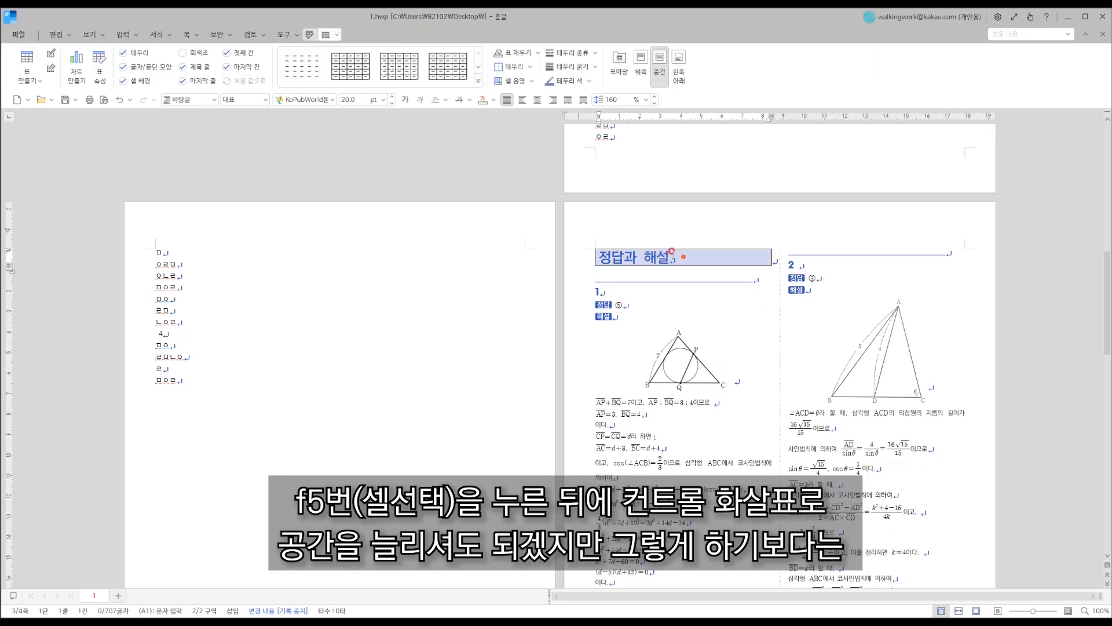
pyautogui.hotkey('ctrl', 'Down')
pyautogui.hotkey('ctrl', 'Down')
pyautogui.hotkey('ctrl', 'Down')
pyautogui.hotkey('ctrl', 'Down')
pyautogui.hotkey('ctrl', 'Down')
pyautogui.hotkey('ctrl', 'Down')
pyautogui.hotkey('ctrl', 'Up')
pyautogui.hotkey('ctrl', 'Up')
pyautogui.hotkey('ctrl', 'Up')
pyautogui.hotkey('ctrl', 'Up')
pyautogui.hotkey('ctrl', 'Up')
pyautogui.hotkey('ctrl', 'Up')
# Set the inner cell margins of the heading table to 2 mm on all sides.
pyautogui.click(100, 73)
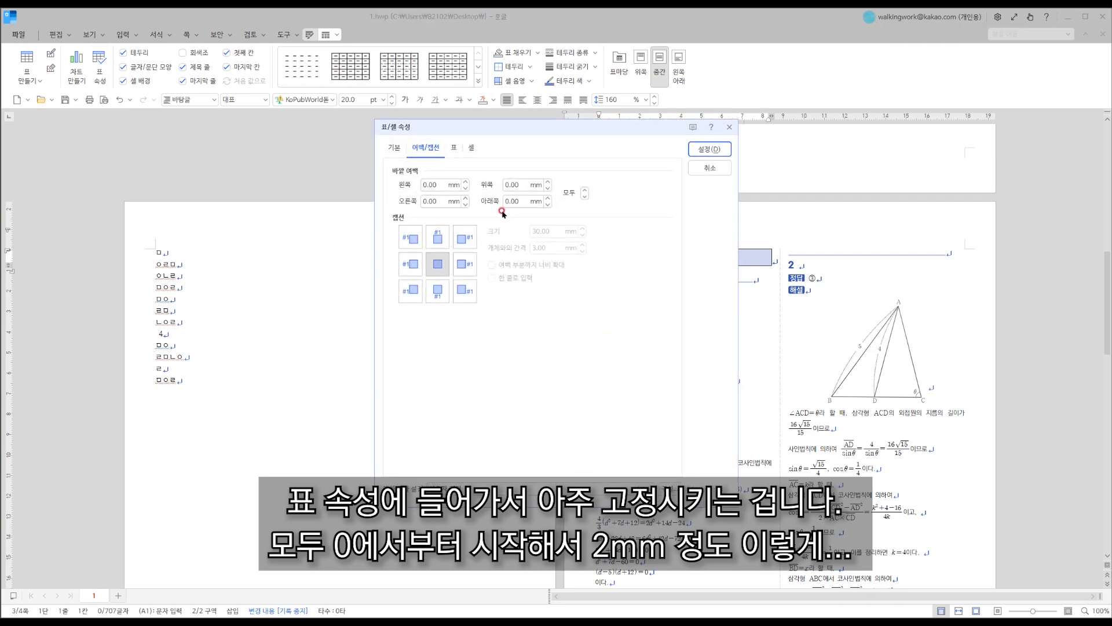
pyautogui.click(454, 147)
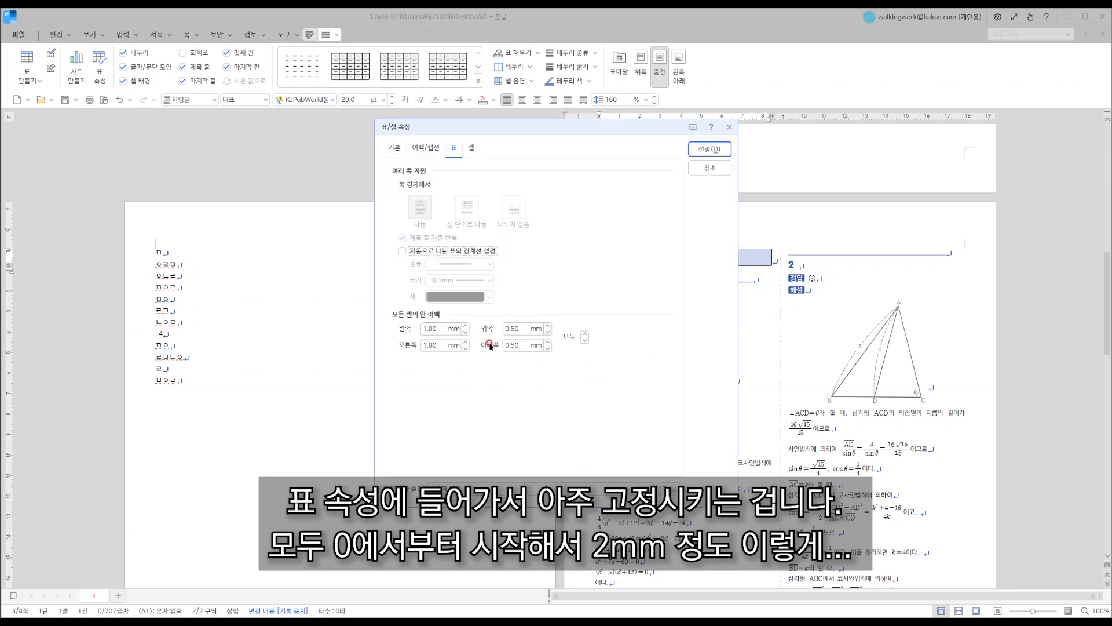
pyautogui.click(584, 341)
pyautogui.click(710, 149)
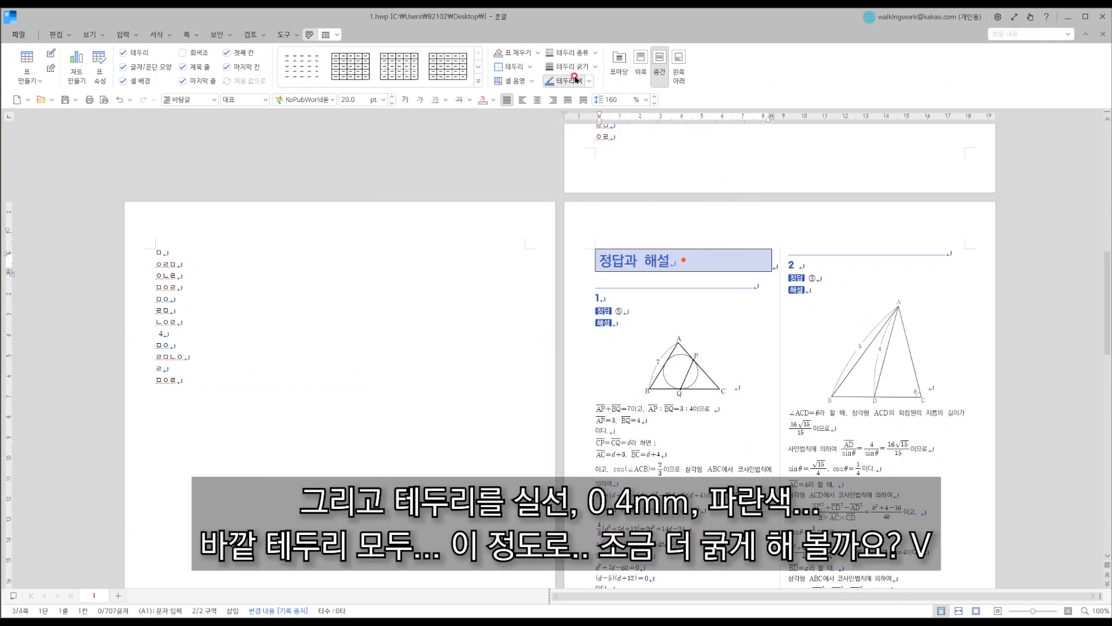
# Give the heading cell a solid, 0.4 mm, blue border on its outer edges.
pyautogui.click(572, 52)
pyautogui.click(581, 82)
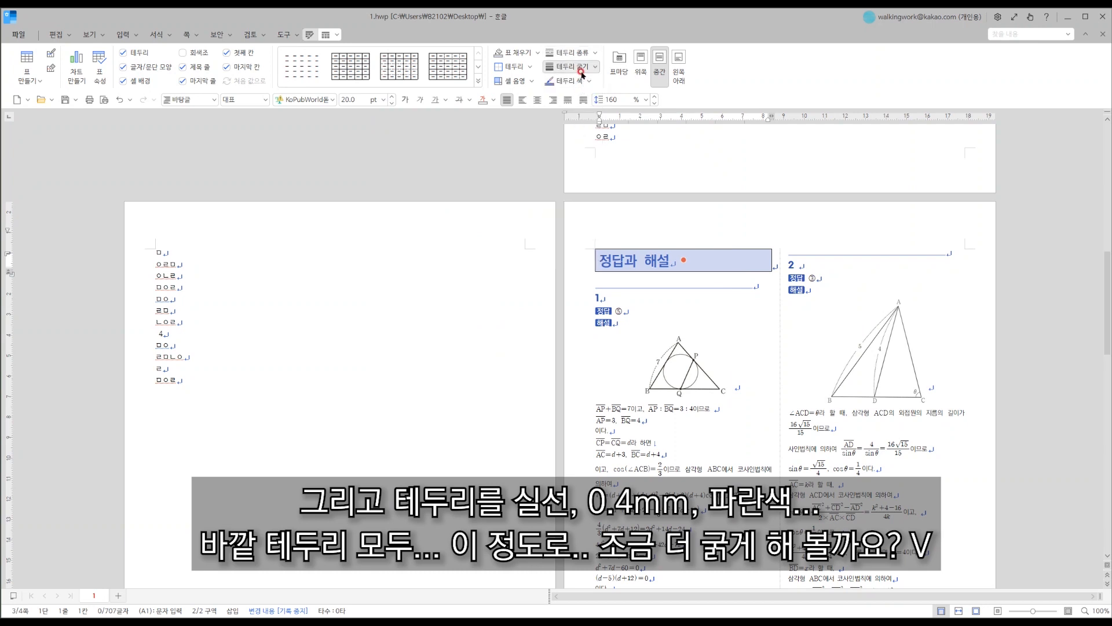
pyautogui.click(573, 67)
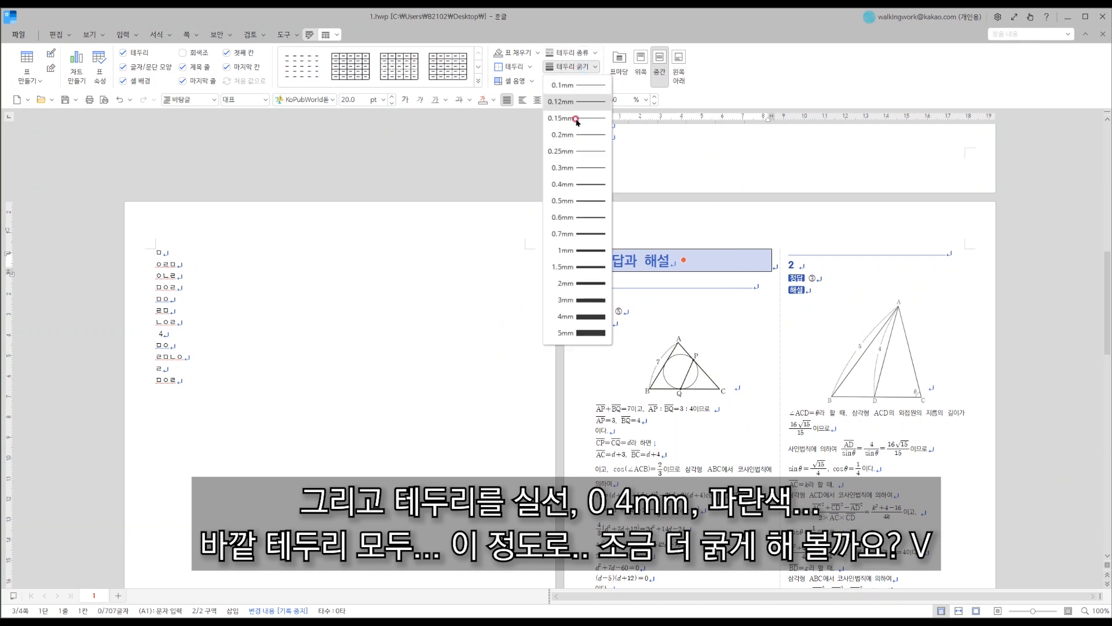
pyautogui.click(567, 185)
pyautogui.click(573, 85)
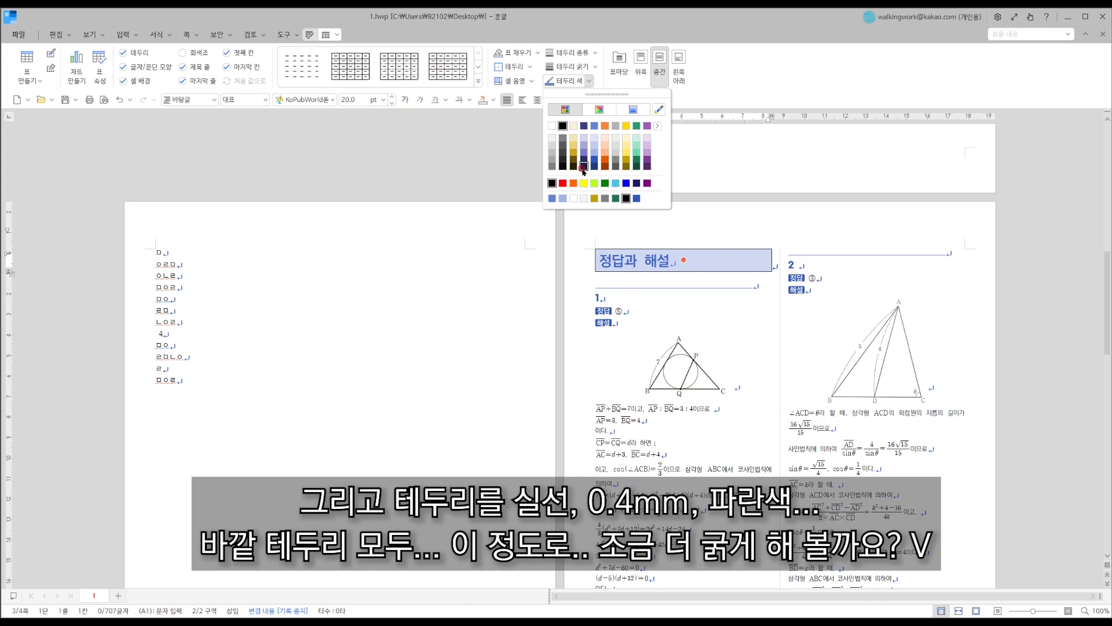
pyautogui.click(593, 128)
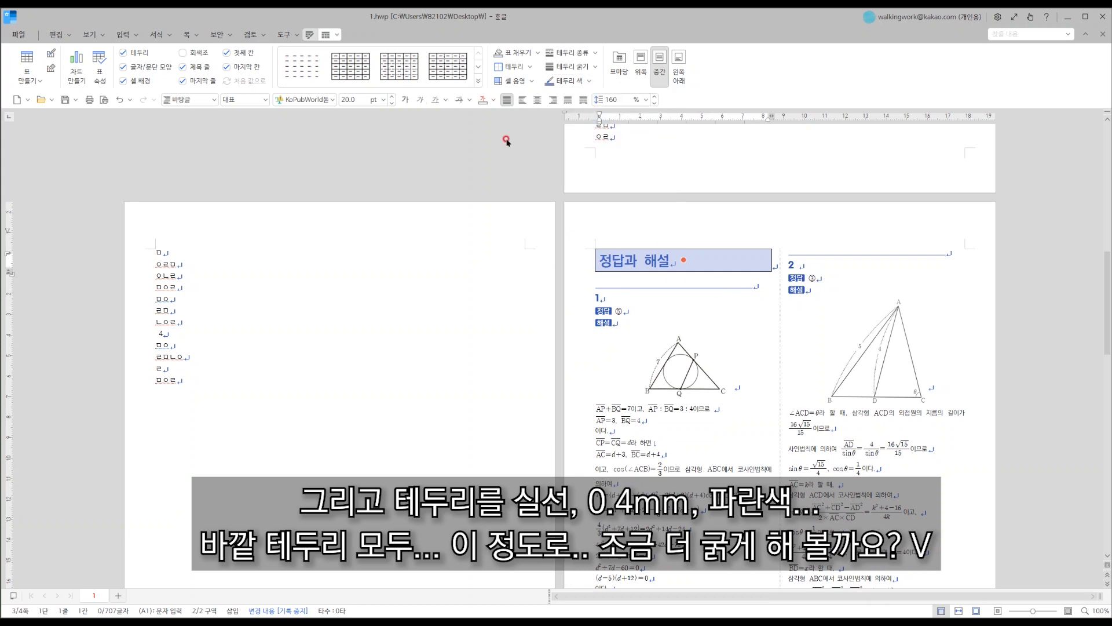
pyautogui.click(530, 66)
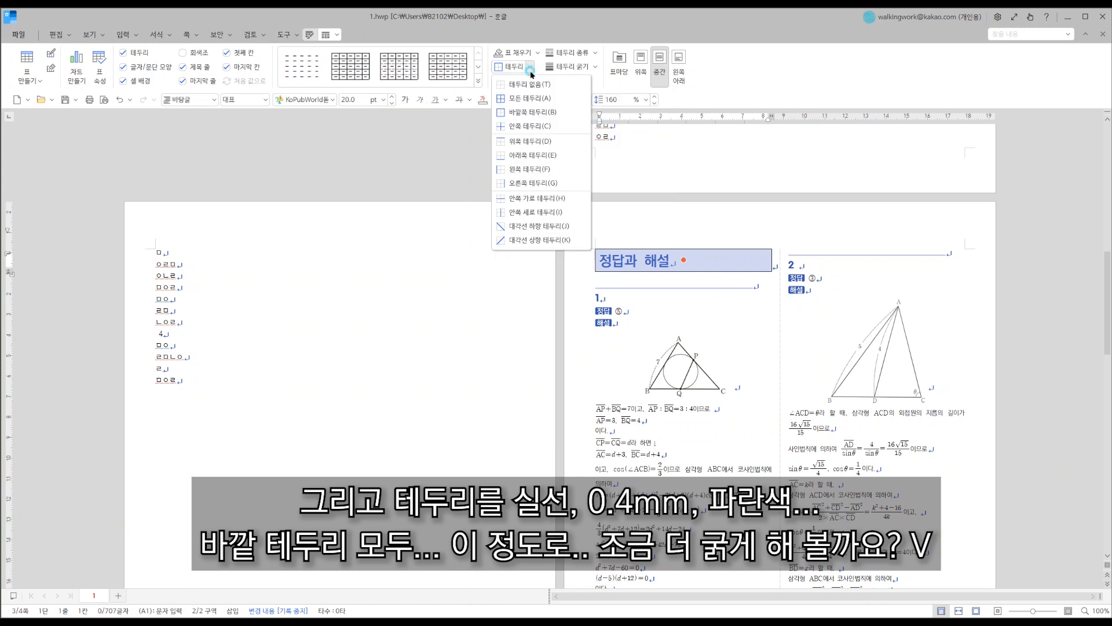
pyautogui.click(514, 113)
pyautogui.click(721, 339)
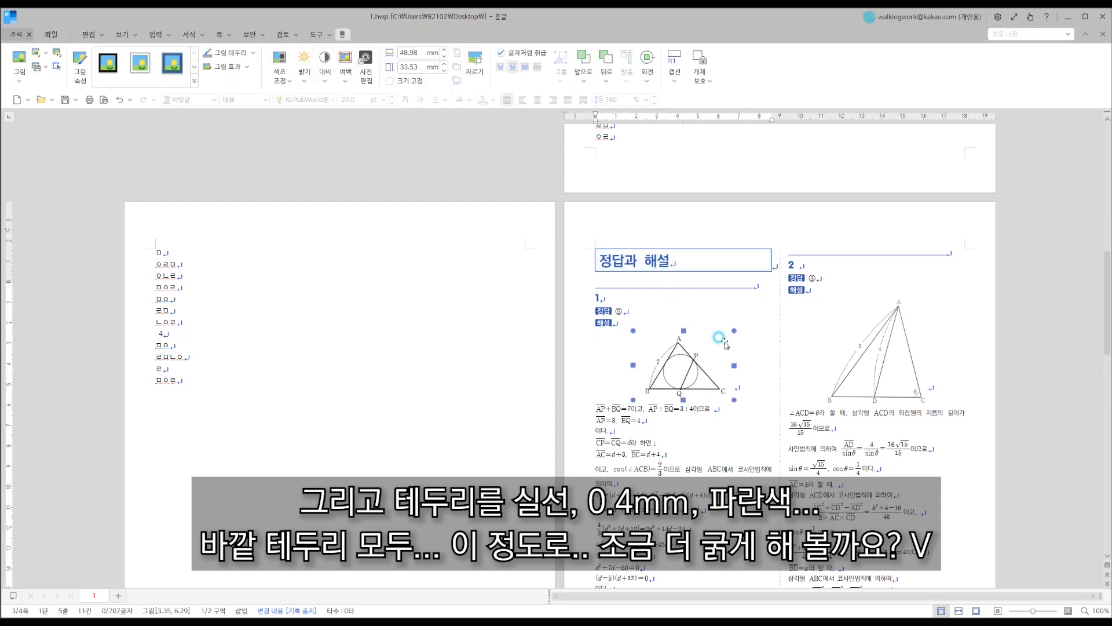
# Set the heading cell's outer border thickness to 0.7 mm.
pyautogui.click(720, 251)
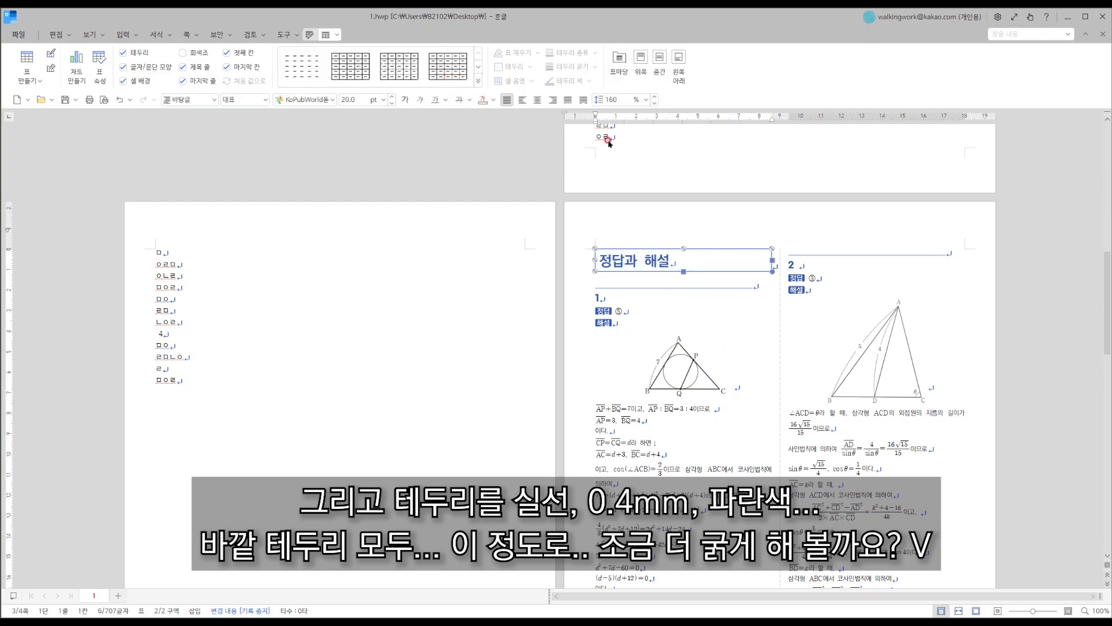
pyautogui.click(588, 66)
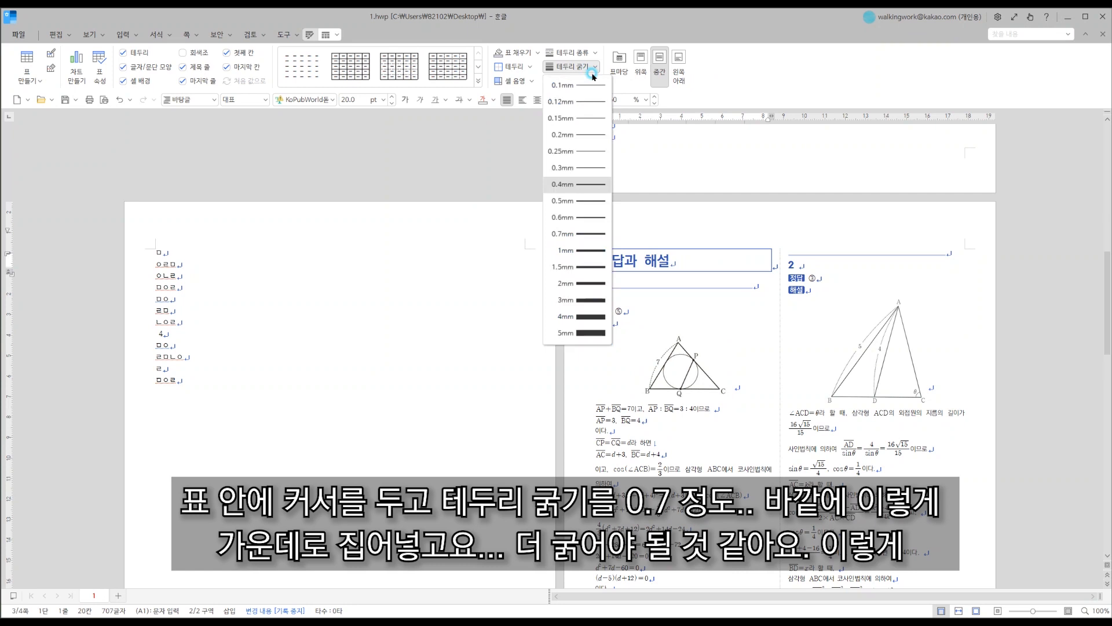
pyautogui.click(586, 234)
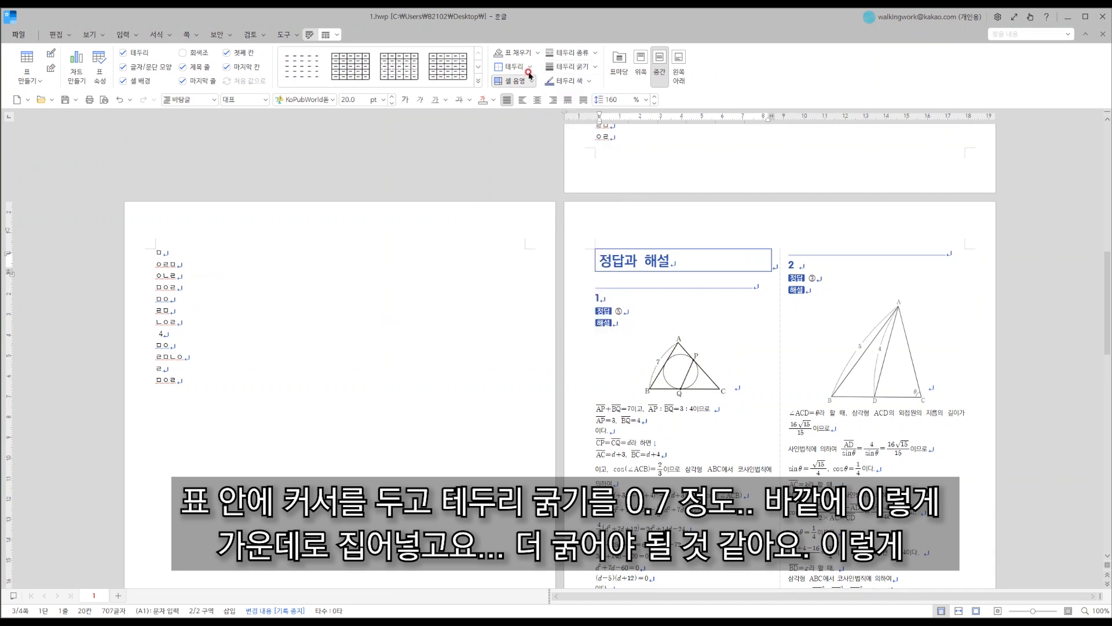
pyautogui.click(529, 66)
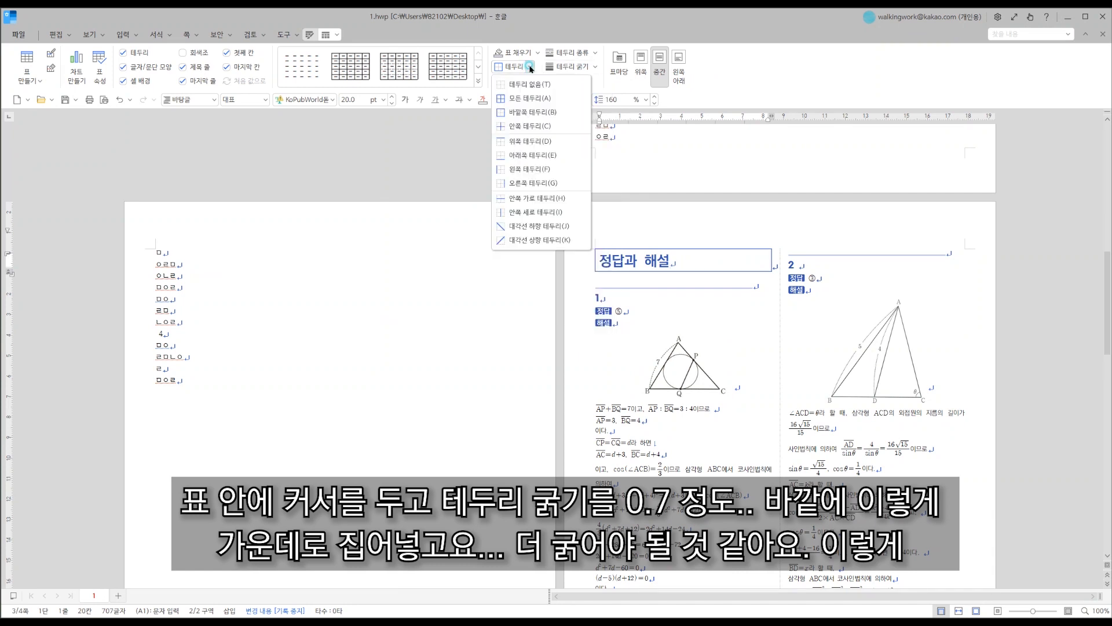
pyautogui.click(514, 113)
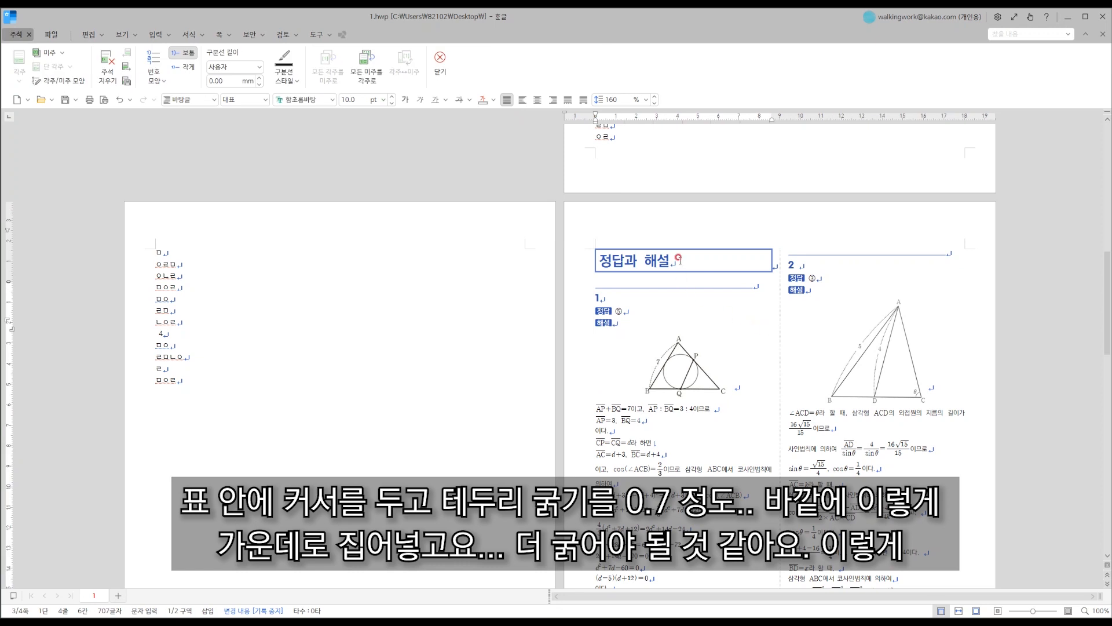
# Centre the 정답과 해설 text in its box and set the outer border thickness to 1 mm.
pyautogui.hotkey('ctrl', 'shift', 'c')
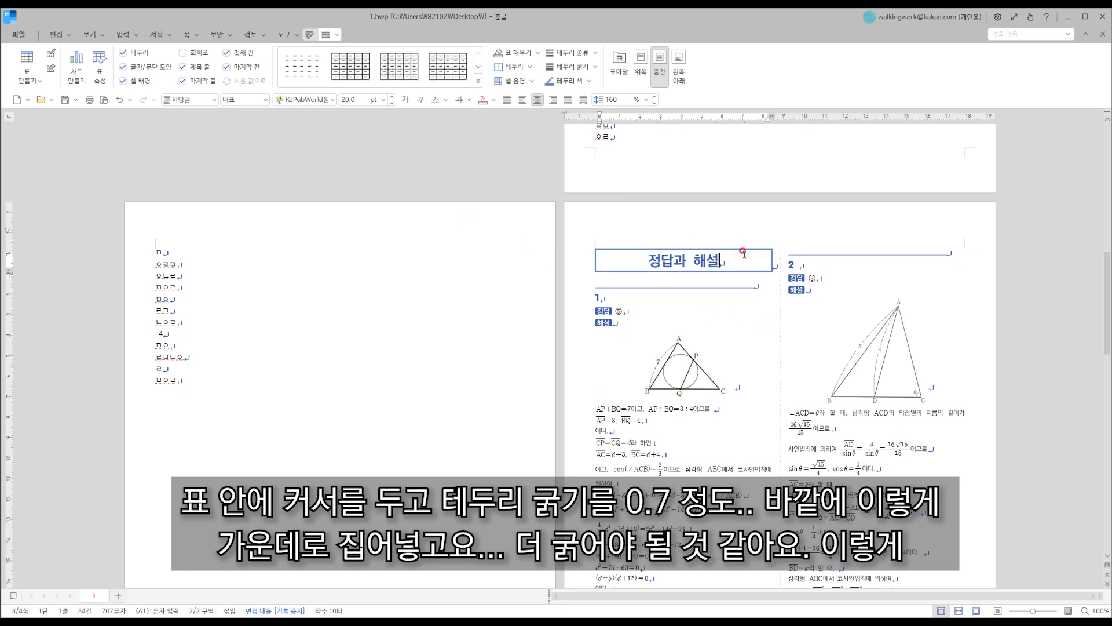
pyautogui.click(571, 66)
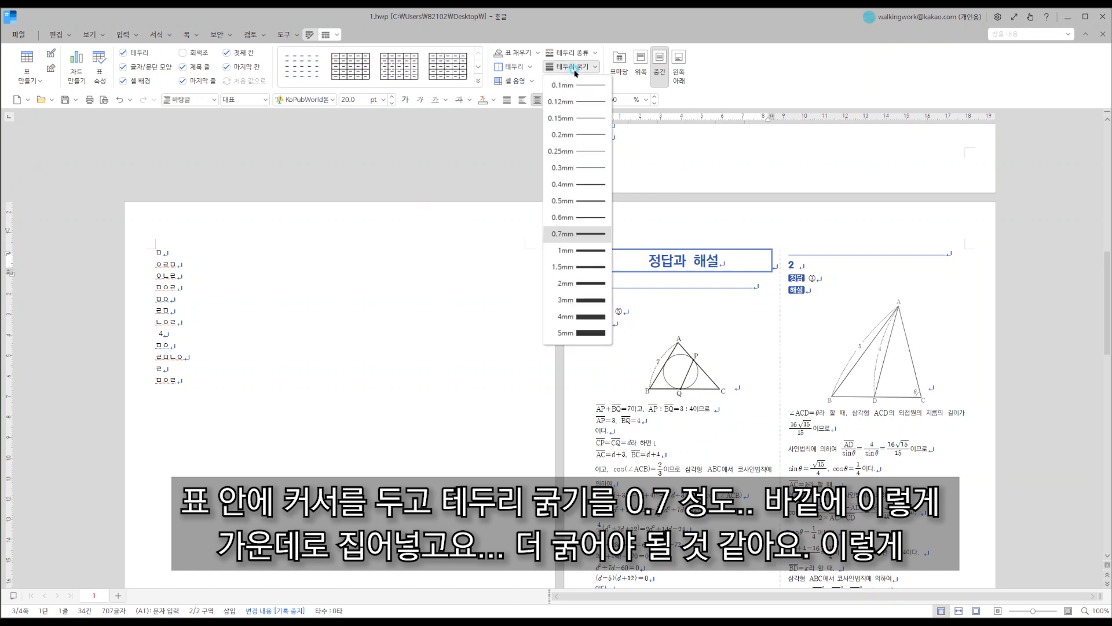
pyautogui.click(580, 250)
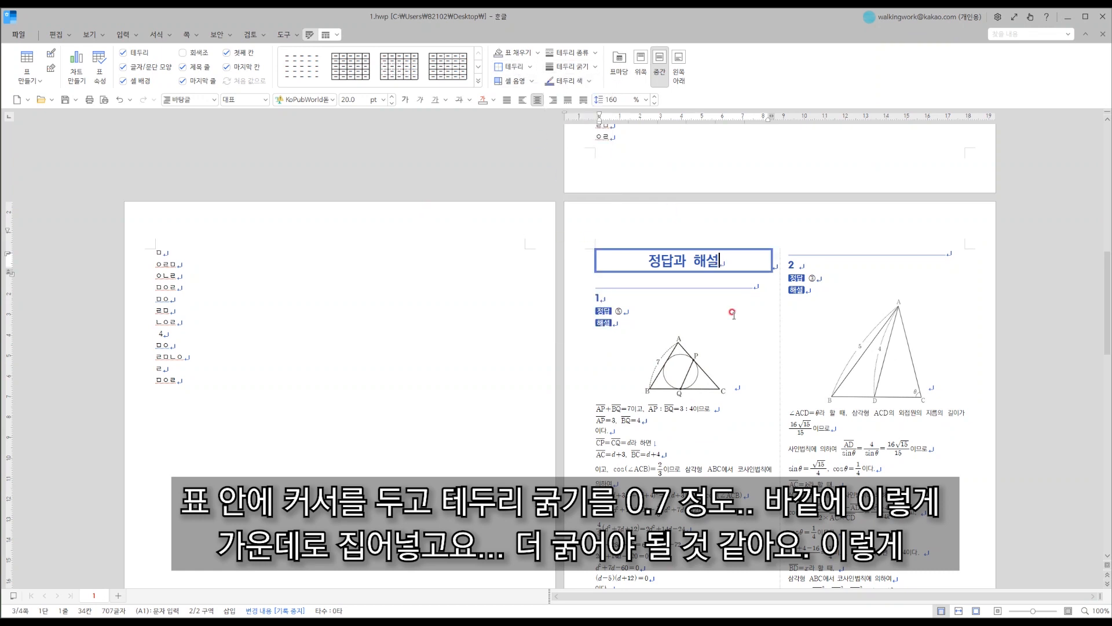
# Lengthen the line above answer 1 to about 86 mm to match the heading box and recolour it in the same blue.
pyautogui.click(717, 286)
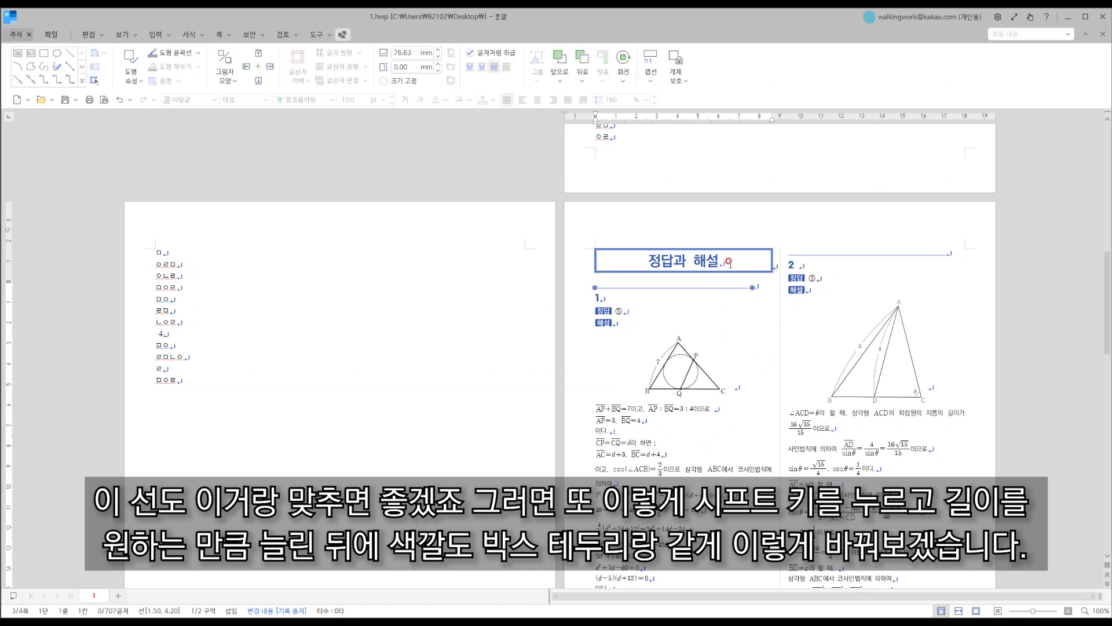
pyautogui.moveTo(752, 289); pyautogui.dragTo(772, 288)
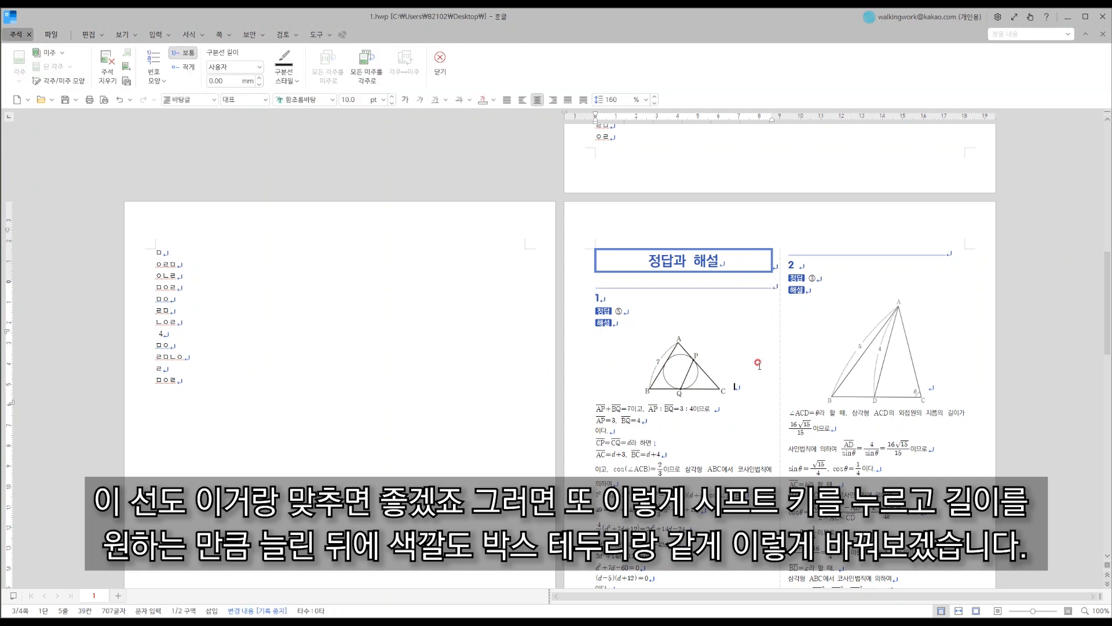
pyautogui.click(198, 53)
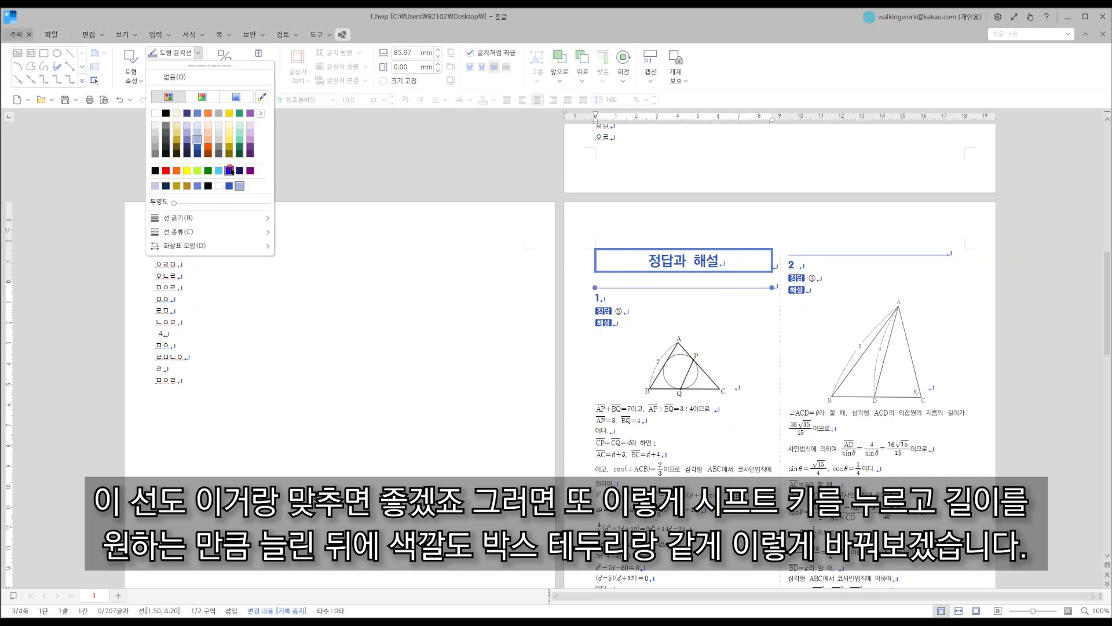
pyautogui.click(197, 114)
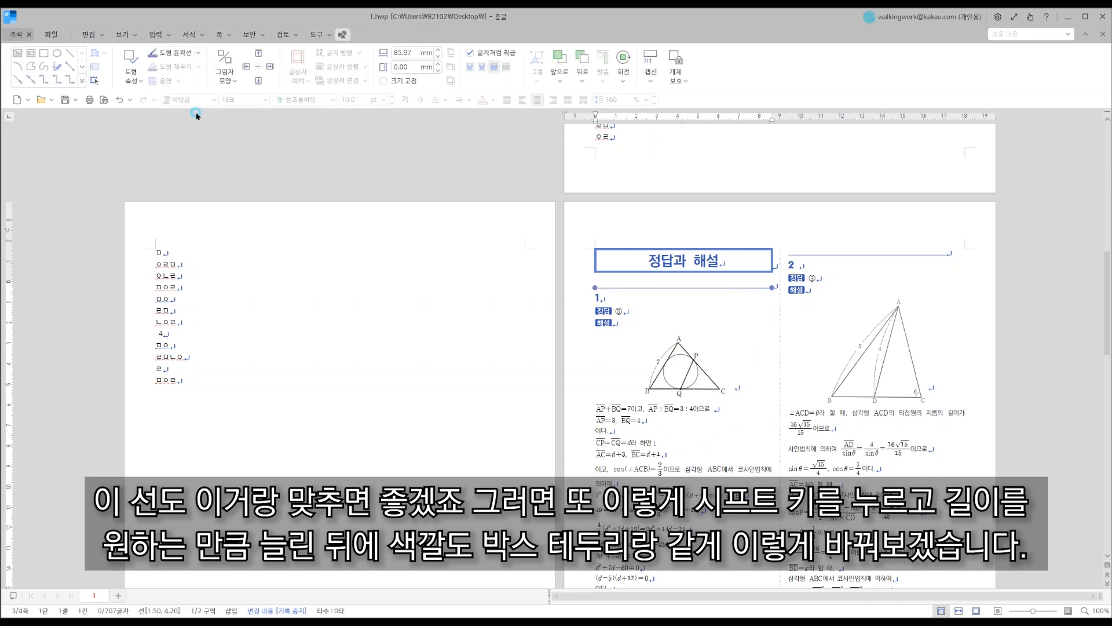
# Replace the divider lines above answers 2 and 3 with copies of the blue line above answer 1.
pyautogui.click(656, 333)
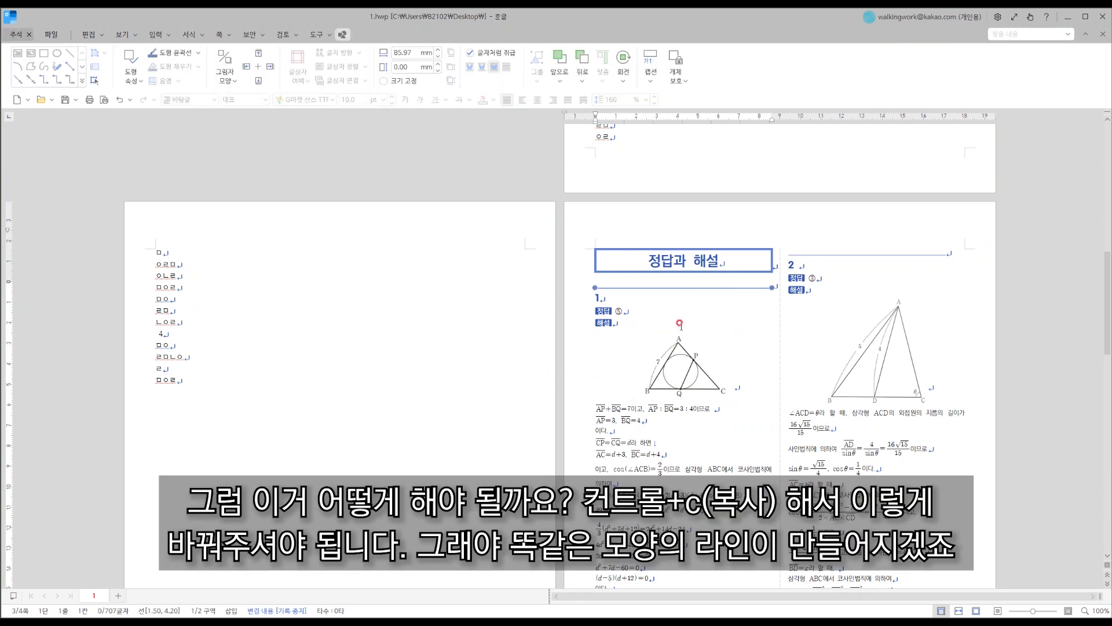
pyautogui.click(873, 253)
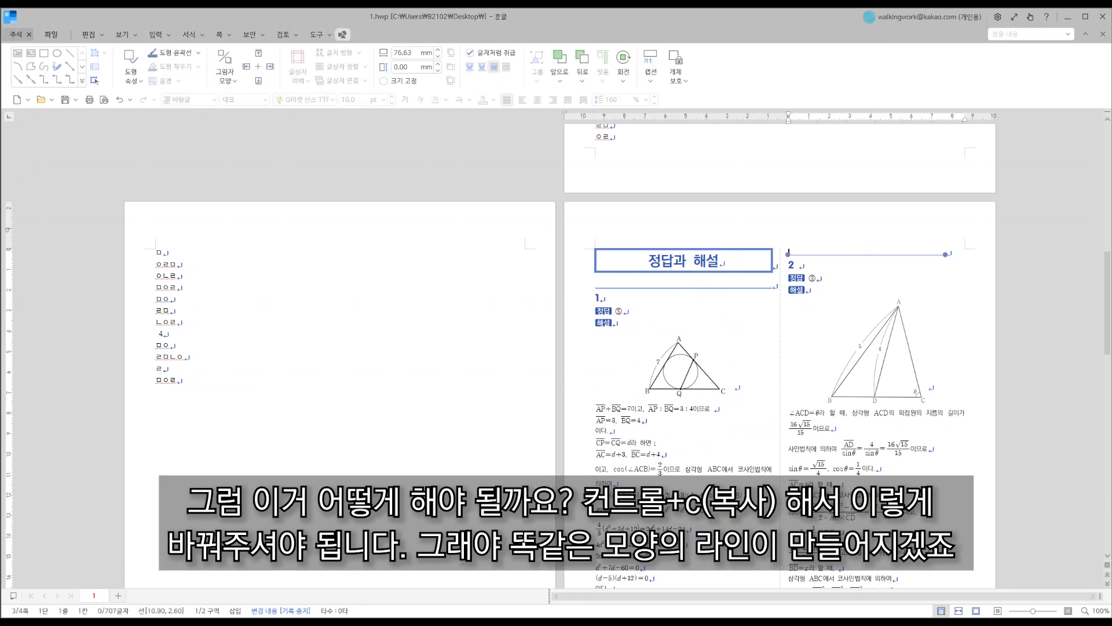
pyautogui.press('Delete')
pyautogui.hotkey('ctrl', 'v')
pyautogui.scroll(-12, 477, 405)
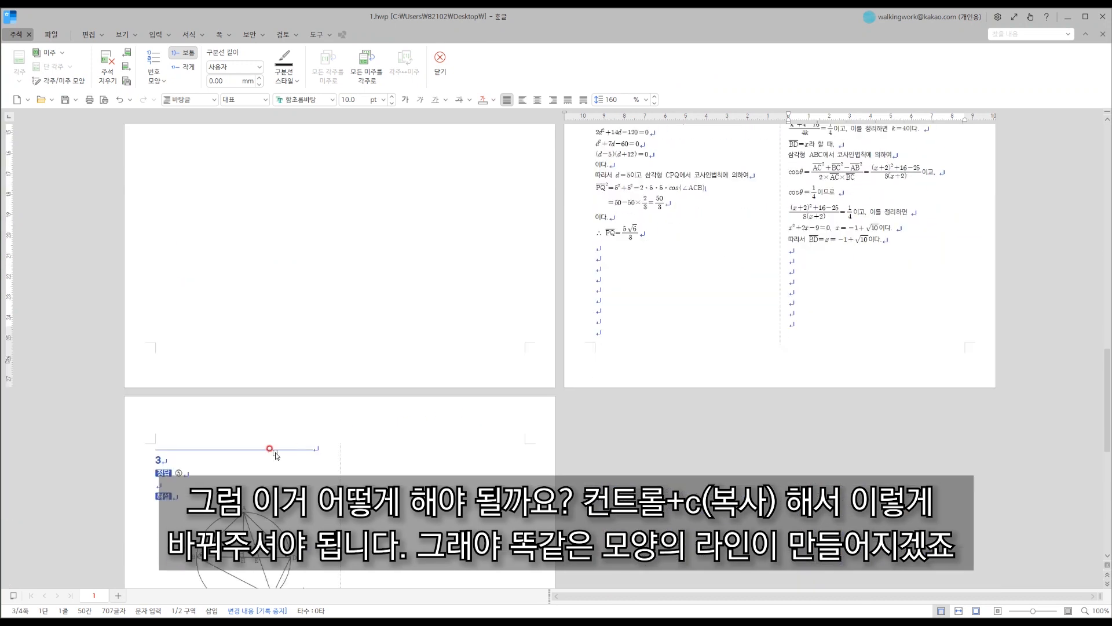
pyautogui.click(270, 450)
pyautogui.press('Delete')
pyautogui.hotkey('ctrl', 'v')
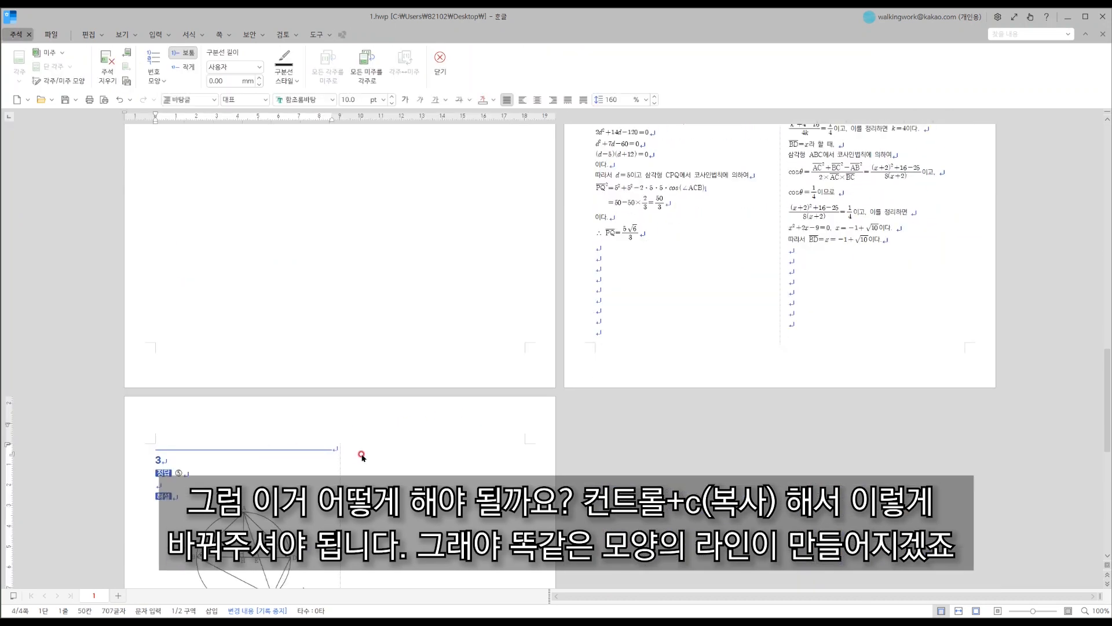
pyautogui.click(726, 281)
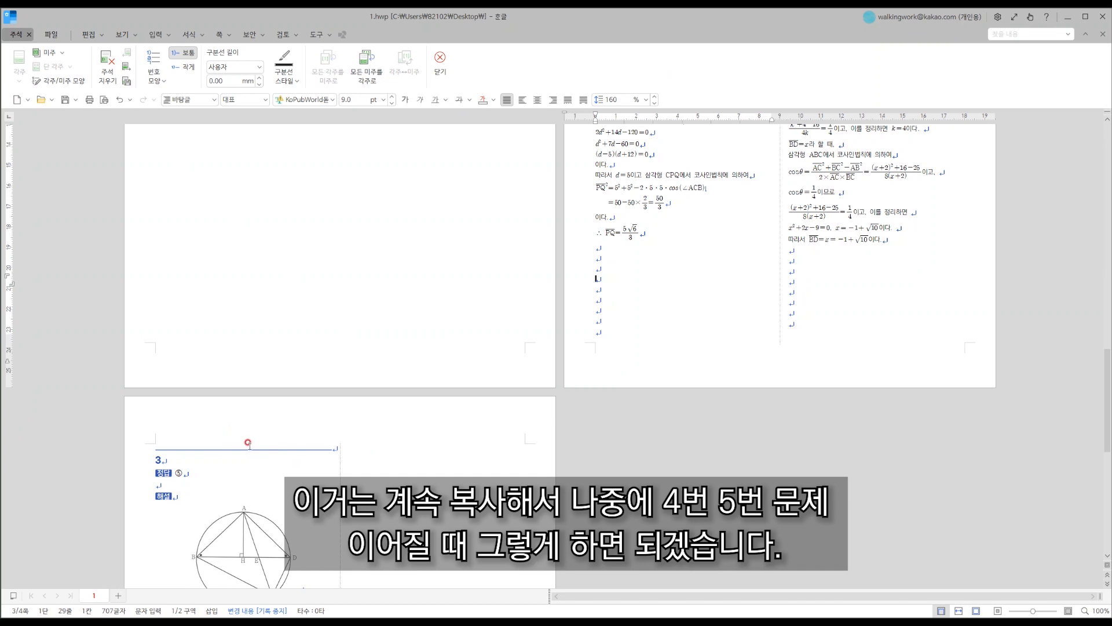
pyautogui.click(704, 319)
# Insert a page break in front of question 2 so it starts on its own page.
pyautogui.scroll(5, 643, 359)
pyautogui.scroll(15, 650, 369)
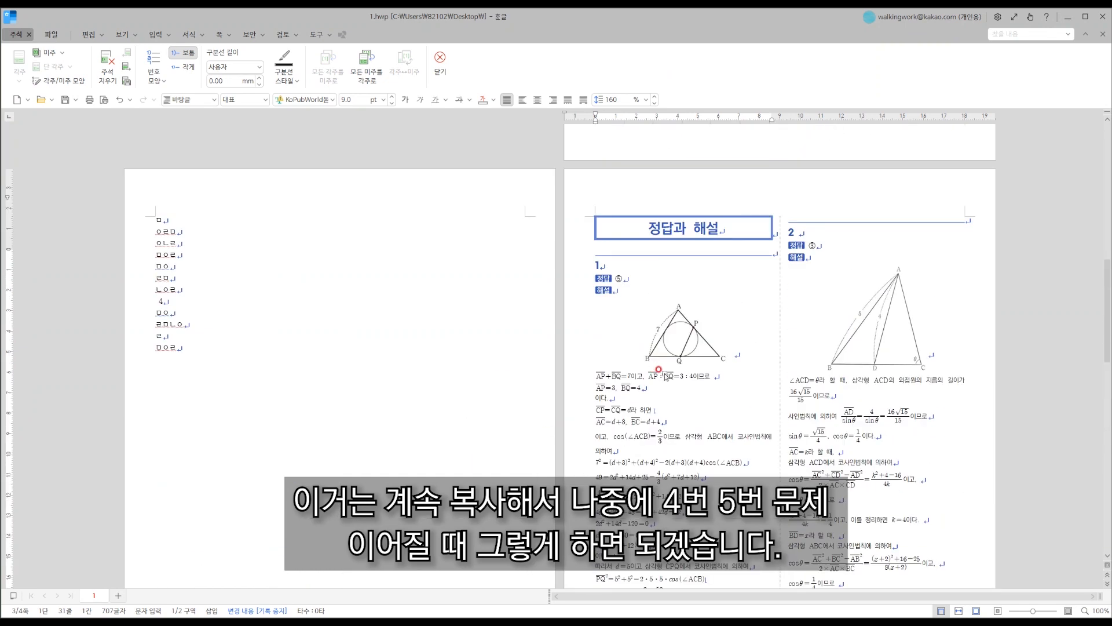
pyautogui.click(640, 186)
pyautogui.scroll(-3, 580, 319)
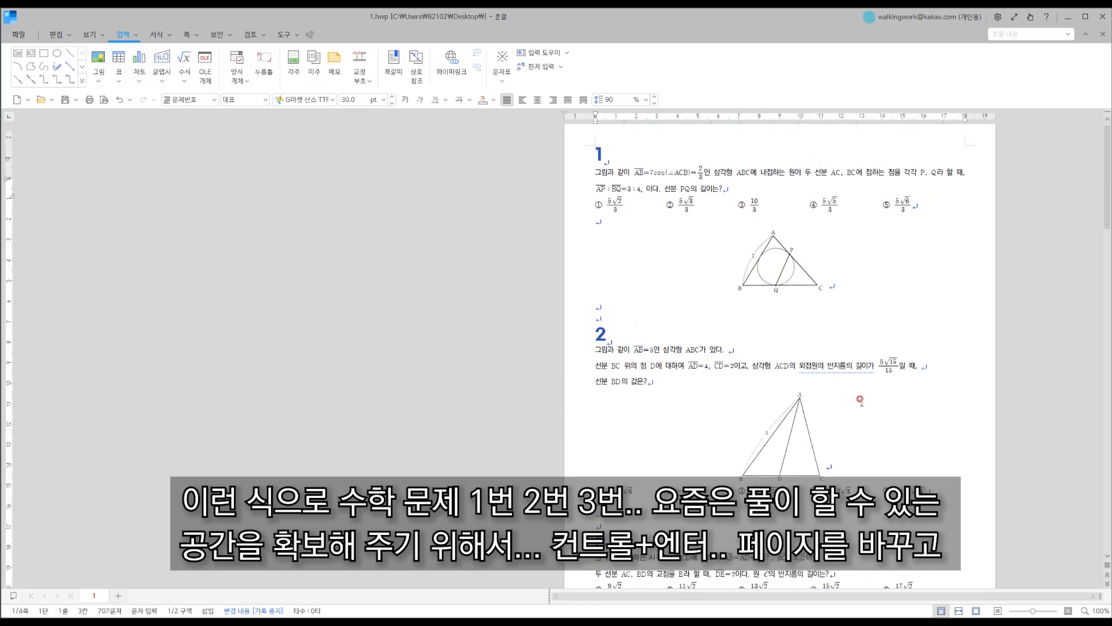
pyautogui.scroll(3, 753, 260)
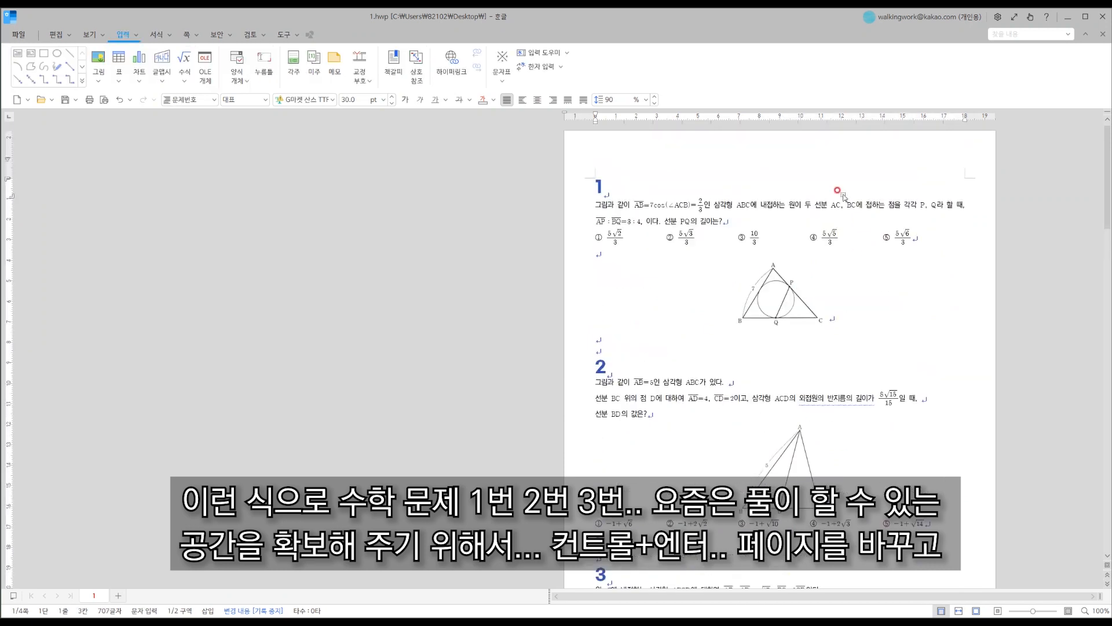
pyautogui.click(633, 346)
pyautogui.press('Down')
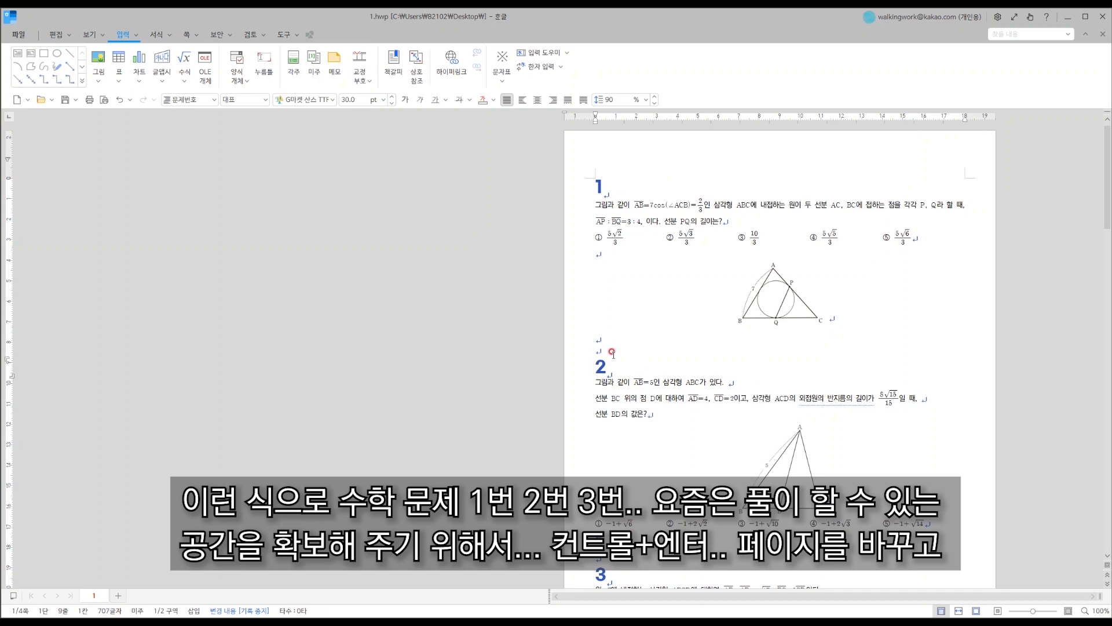
pyautogui.hotkey('ctrl', 'Return')
# Insert a page break in front of question 3 so it starts on its own page.
pyautogui.scroll(3, 809, 156)
pyautogui.scroll(-11, 805, 159)
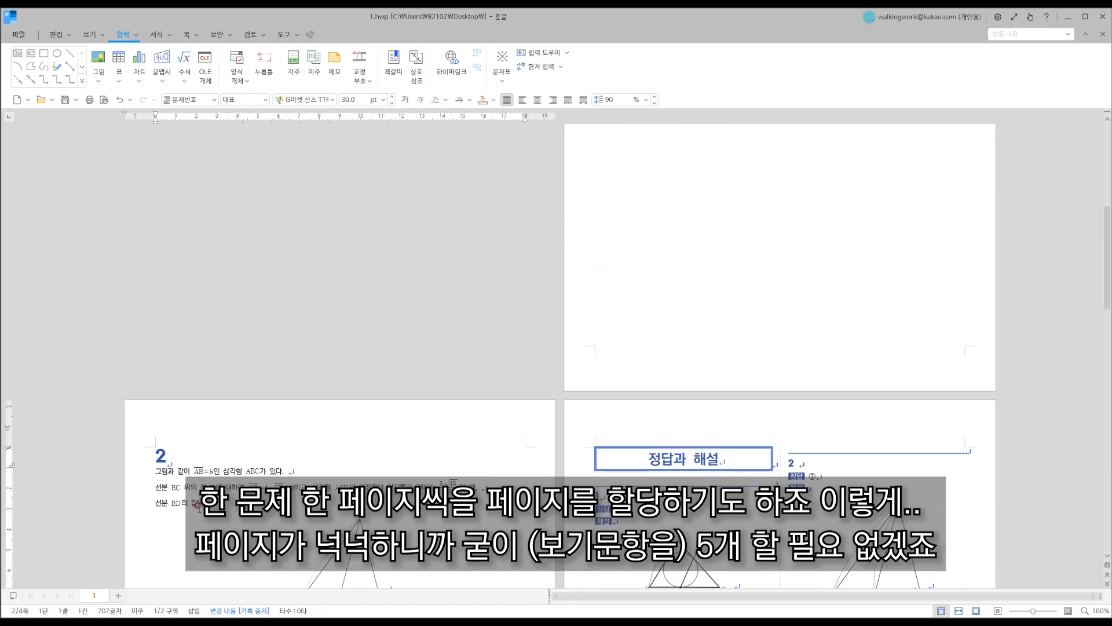
pyautogui.click(152, 382)
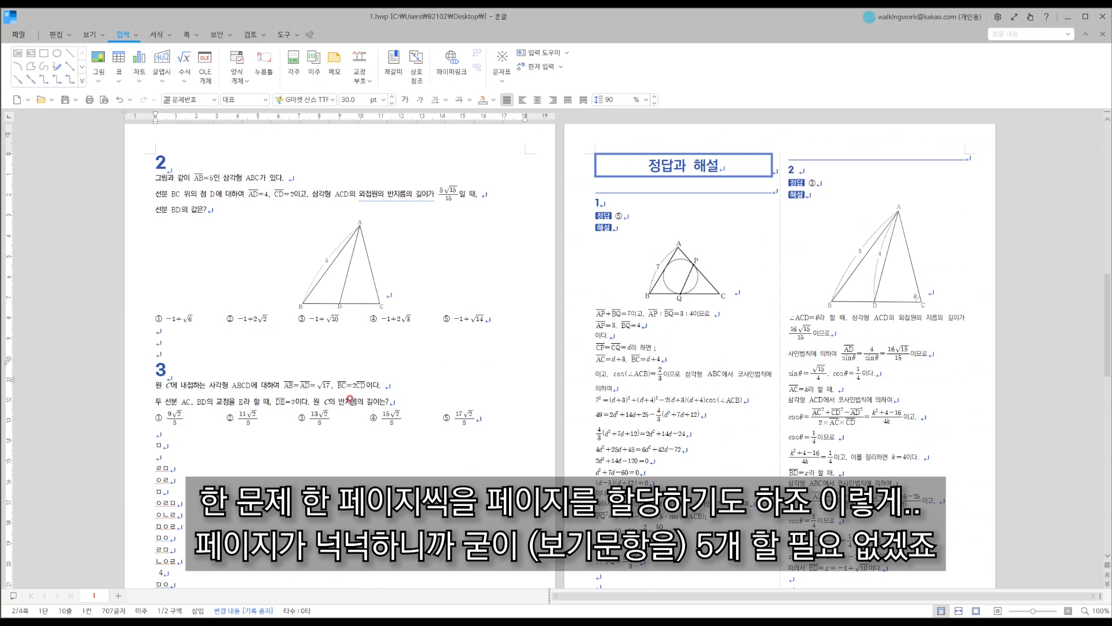
pyautogui.hotkey('ctrl', 'Return')
# Delete the filler text lines below question 3's answer choices.
pyautogui.click(717, 360)
pyautogui.scroll(3, 768, 469)
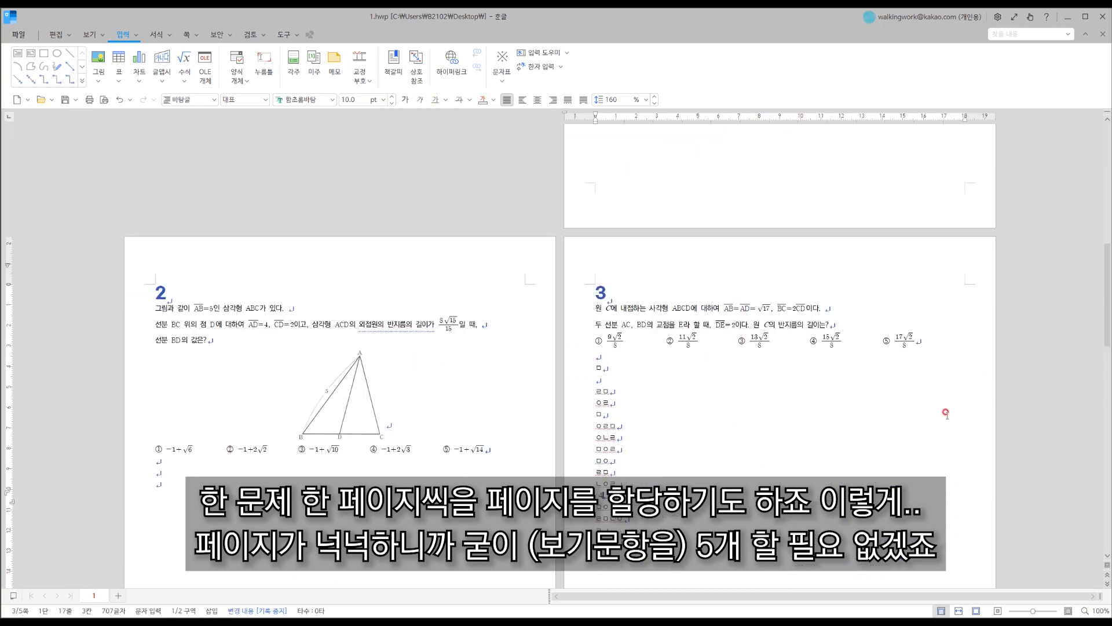
pyautogui.scroll(-1, 840, 443)
pyautogui.moveTo(617, 511); pyautogui.dragTo(581, 335)
pyautogui.press('Delete')
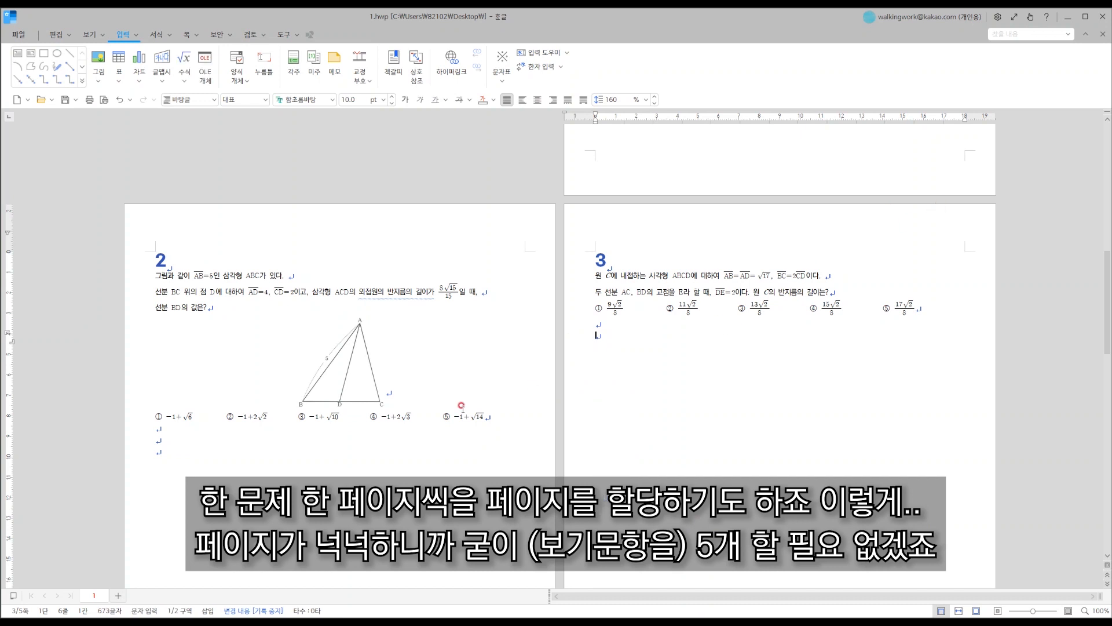
# Move choices ④ and ⑤ of question 1 onto a second line.
pyautogui.scroll(12, 462, 406)
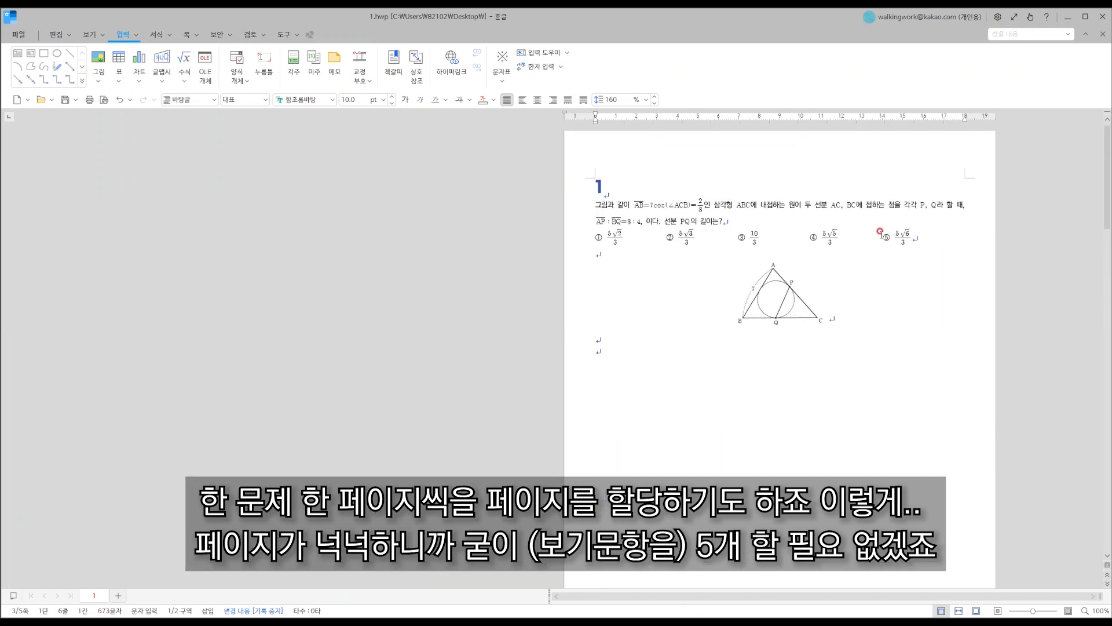
pyautogui.click(810, 237)
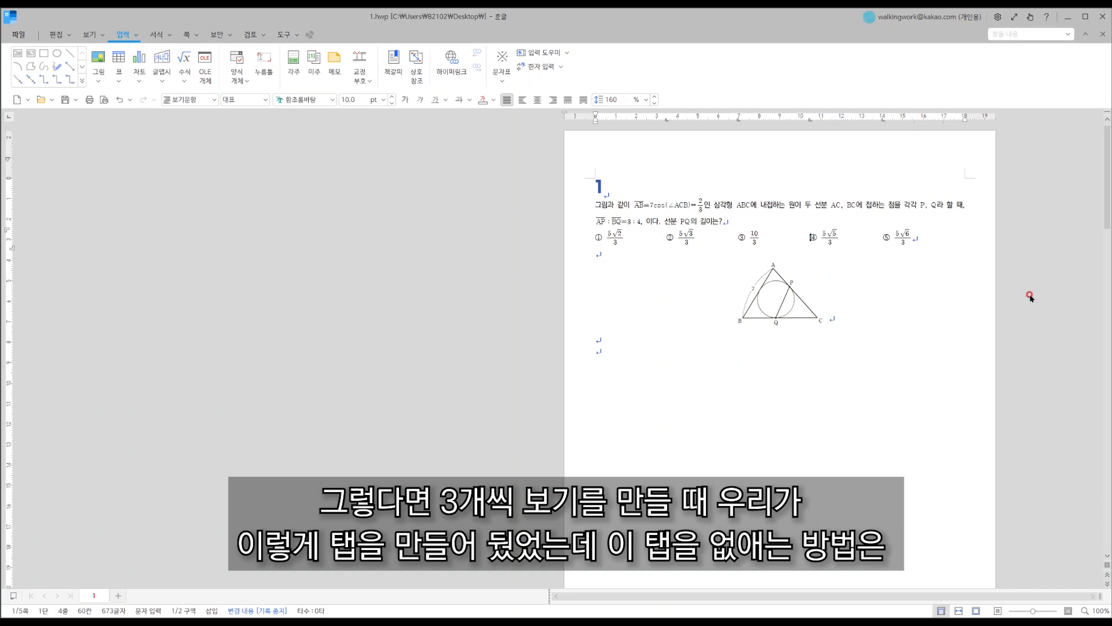
pyautogui.press('Return')
pyautogui.click(782, 237)
# Remove all existing tab stops from the first line of question 1's answer choices.
pyautogui.moveTo(876, 118); pyautogui.dragTo(882, 128)
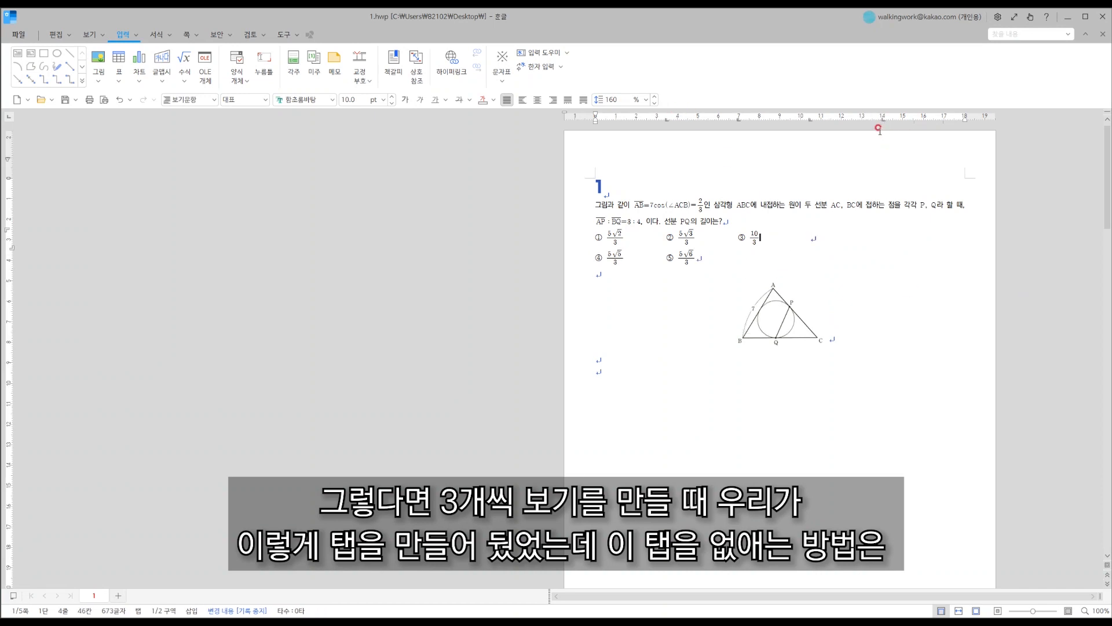
pyautogui.scroll(5, 612, 140)
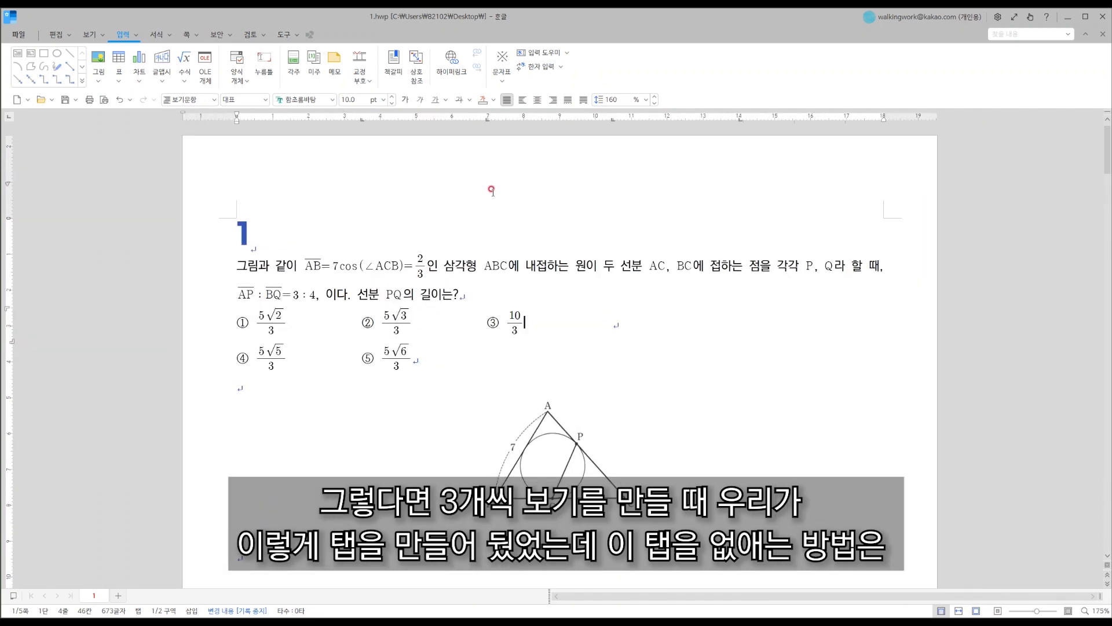
pyautogui.moveTo(362, 124)
pyautogui.mouseDown()
pyautogui.moveTo(488, 123)
pyautogui.moveTo(488, 145)
pyautogui.mouseUp()
pyautogui.moveTo(611, 119); pyautogui.dragTo(616, 145)
pyautogui.moveTo(739, 119); pyautogui.dragTo(744, 143)
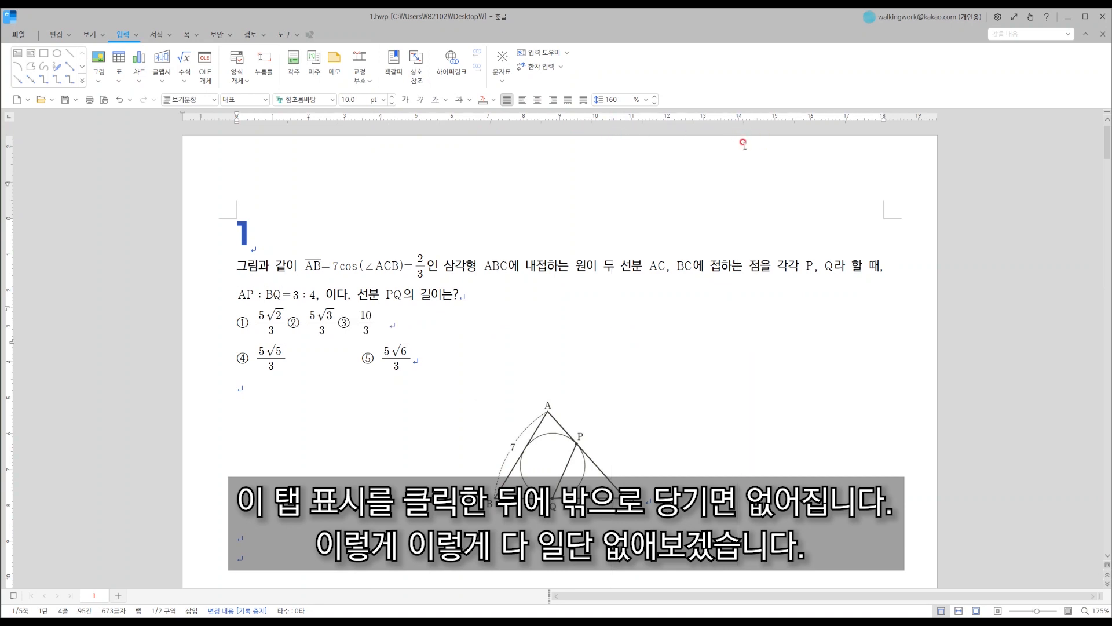
pyautogui.click(744, 144)
# Add tab stops at about 6 cm and 12 cm to the first line of question 1's choices.
pyautogui.click(284, 324)
pyautogui.click(422, 331)
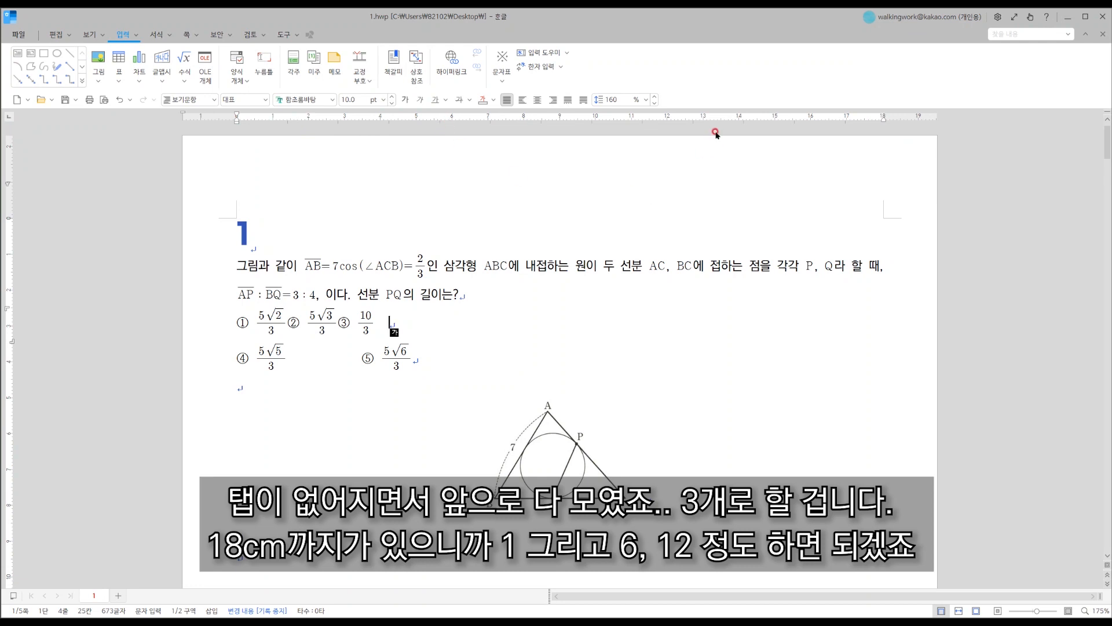
pyautogui.click(451, 119)
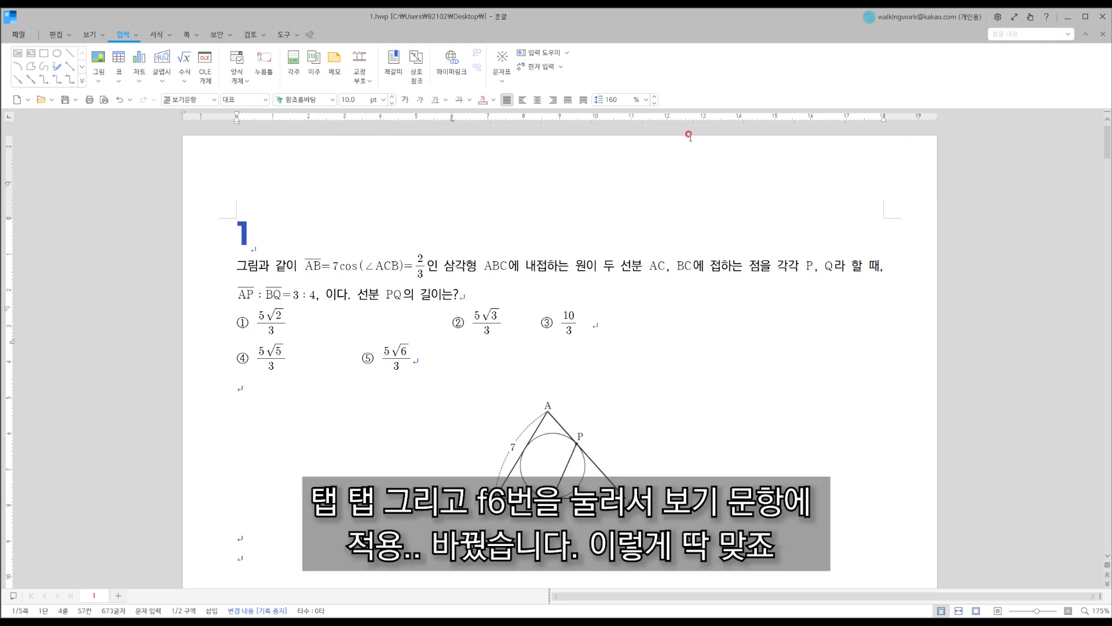
pyautogui.click(667, 119)
# Update the 보기문항 style to the current paragraph's tab stops, apply it, and check the alignment of question 1's choices.
pyautogui.press('F6')
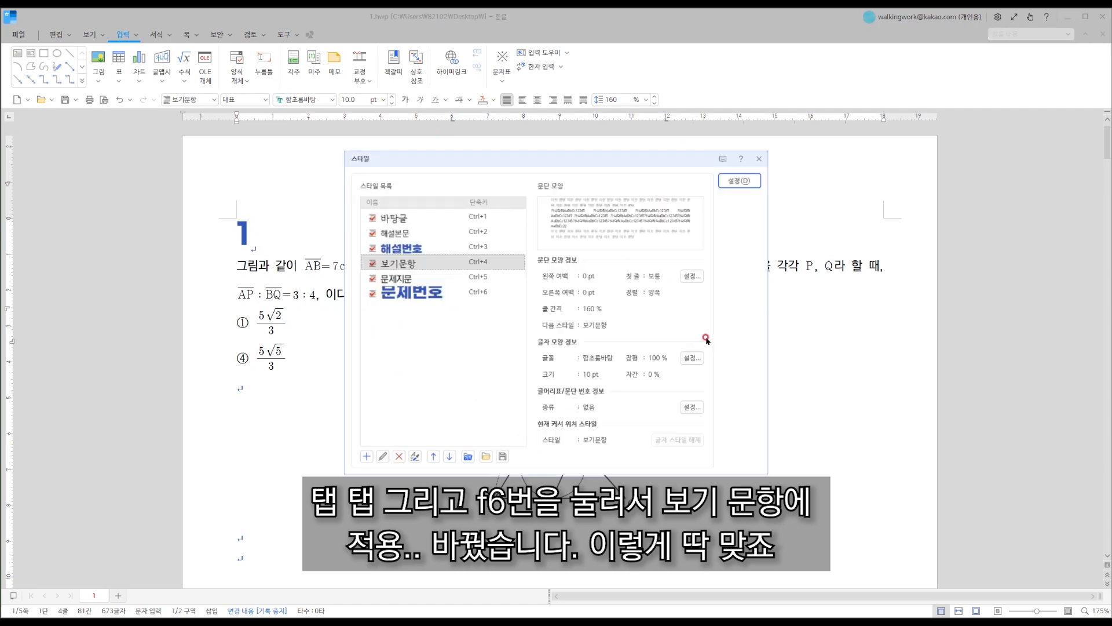
pyautogui.click(414, 457)
pyautogui.click(530, 334)
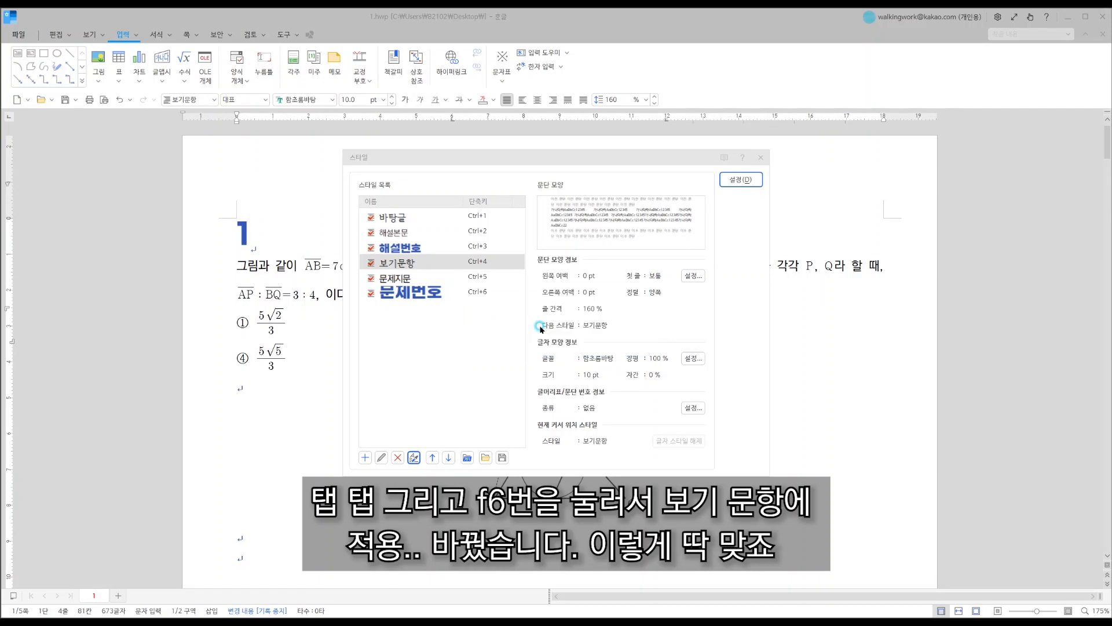
pyautogui.click(741, 179)
pyautogui.click(566, 451)
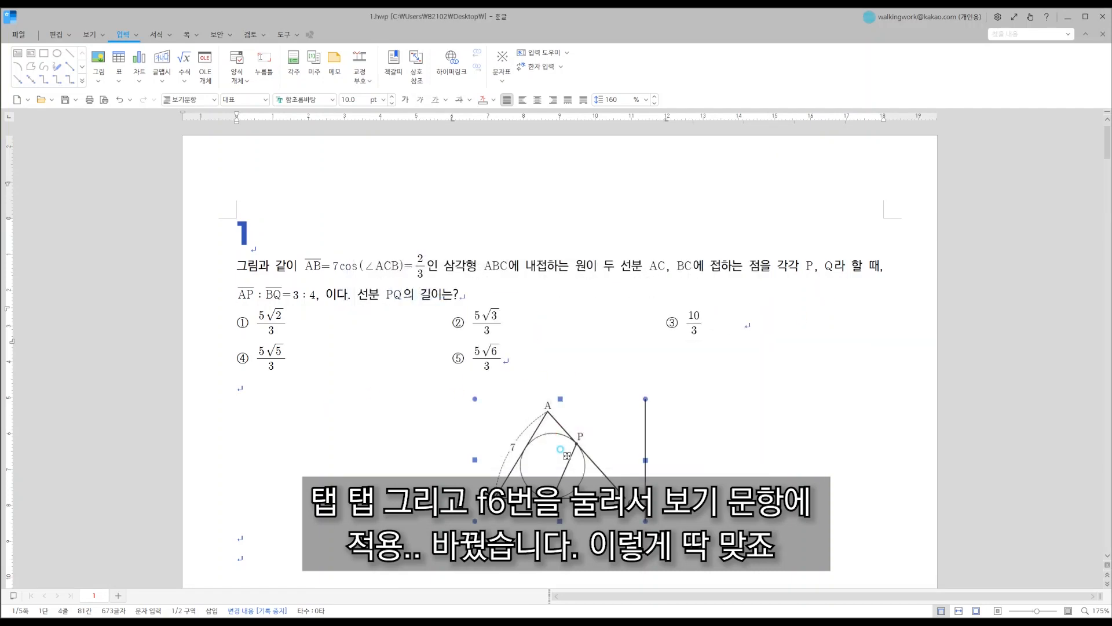
pyautogui.click(449, 323)
pyautogui.moveTo(459, 323); pyautogui.dragTo(455, 361)
# Rearrange question 2's choices with ① to ③ on the first line and ④ and ⑤ on the second.
pyautogui.scroll(-20, 456, 361)
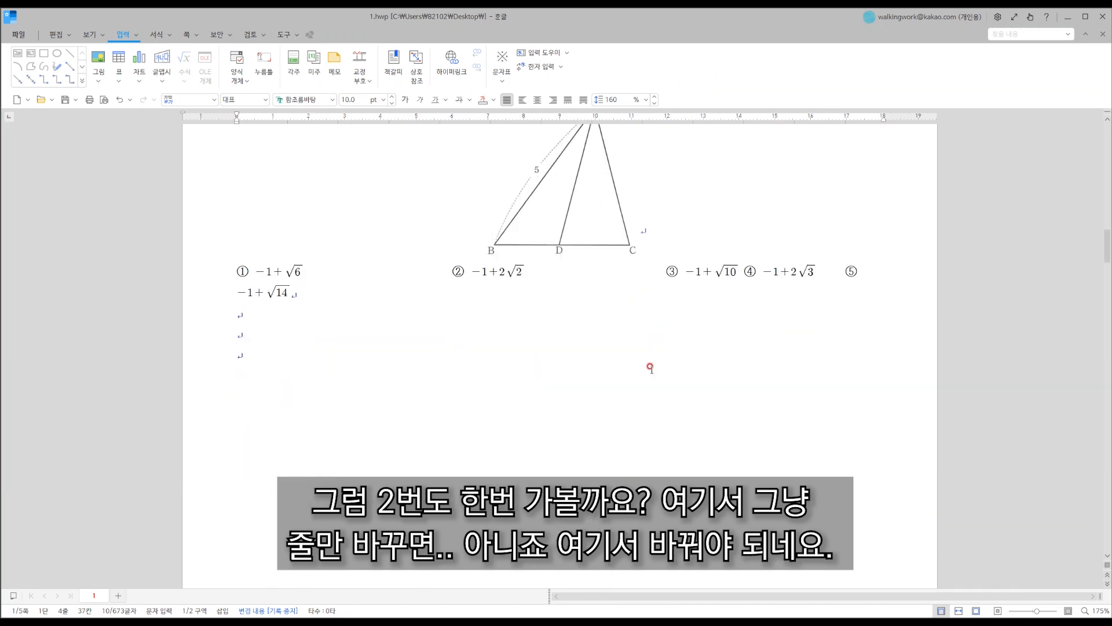
pyautogui.click(845, 271)
pyautogui.press('Return')
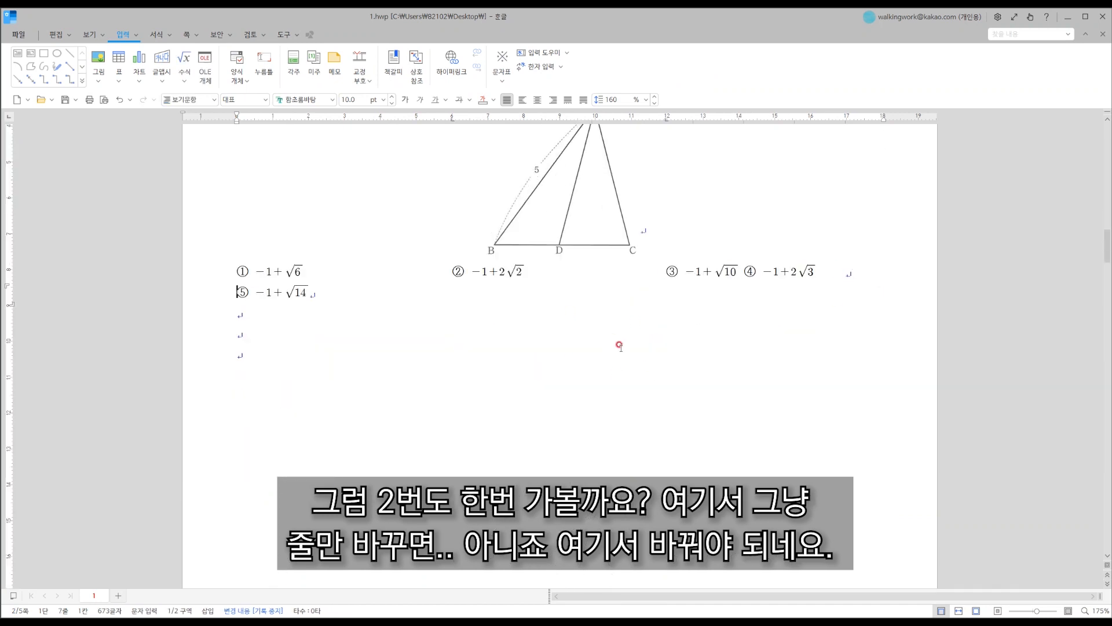
pyautogui.click(746, 273)
pyautogui.press('Return')
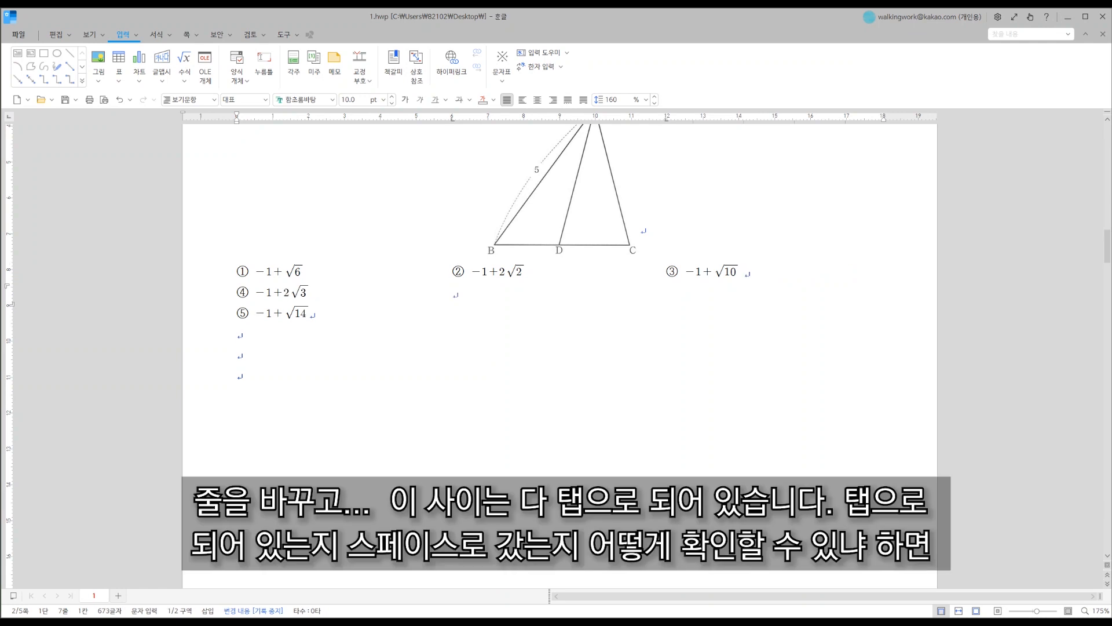
pyautogui.click(492, 296)
pyautogui.press('Delete')
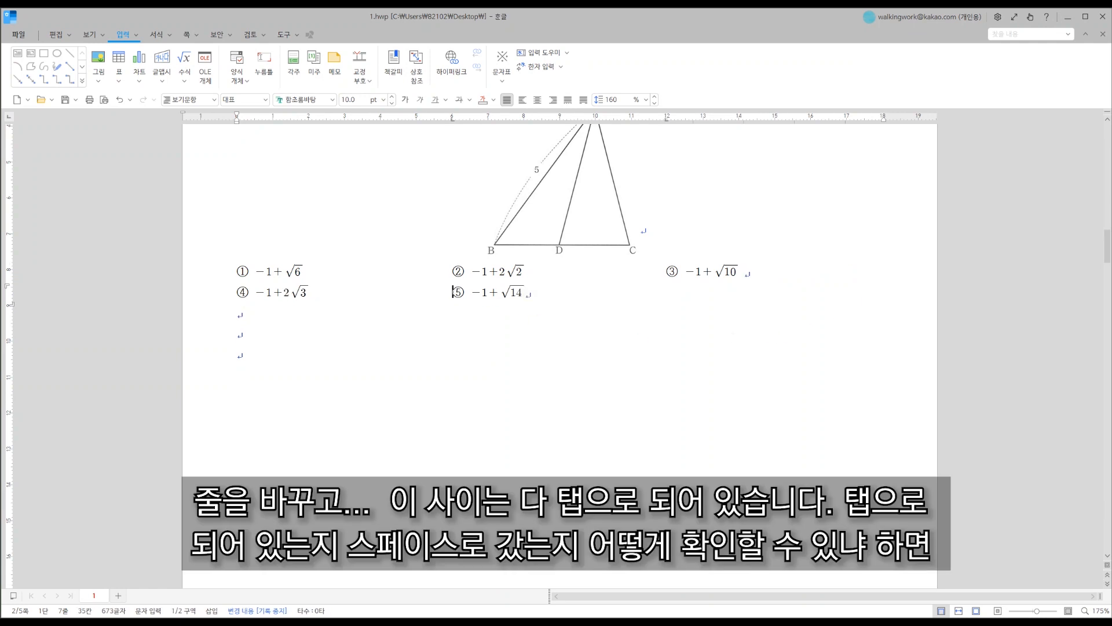
# Show the control codes (조판 부호) and examine the marks between question 2's answer choices.
pyautogui.moveTo(433, 275); pyautogui.dragTo(411, 271)
pyautogui.click(90, 34)
pyautogui.click(104, 71)
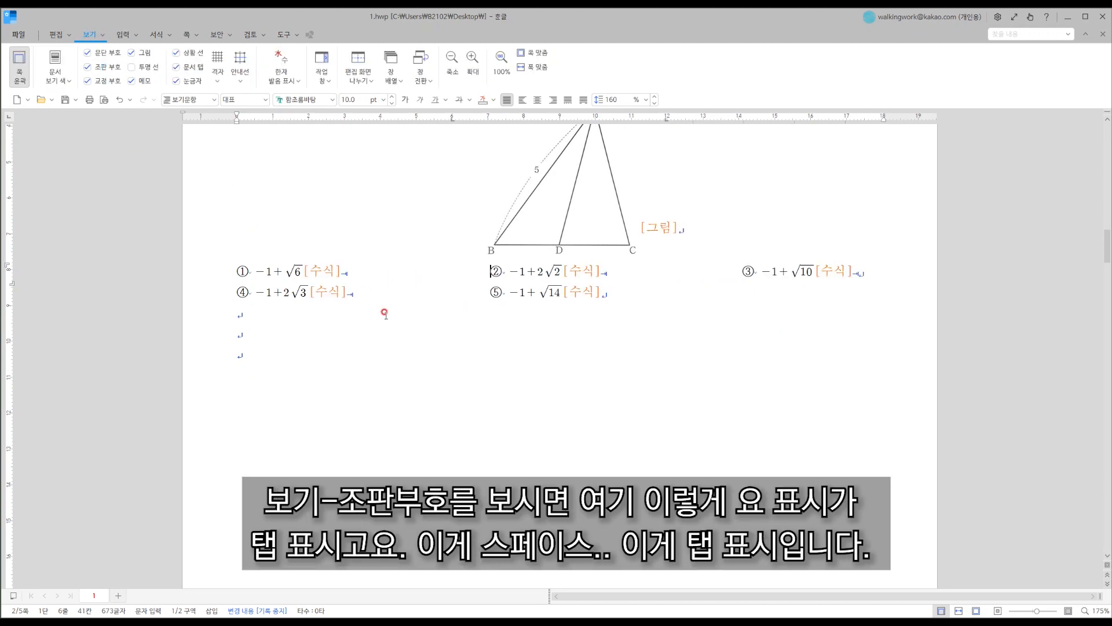
pyautogui.click(341, 274)
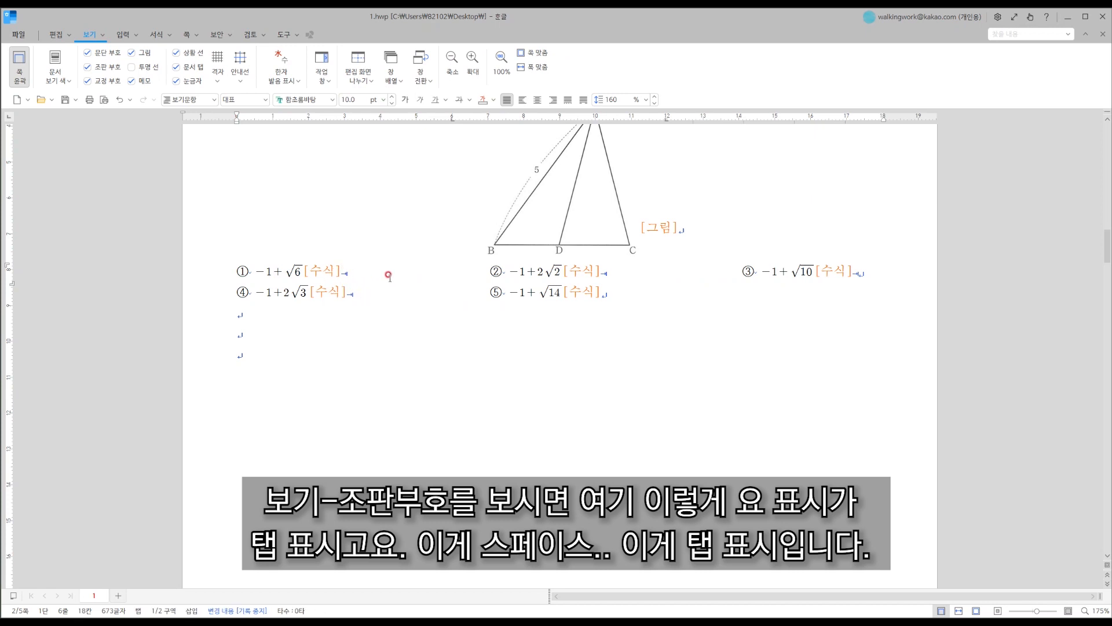
# Try a run of spaces and a tab on the last blank line of question 2 to compare their marks, and delete them.
pyautogui.click(293, 358)
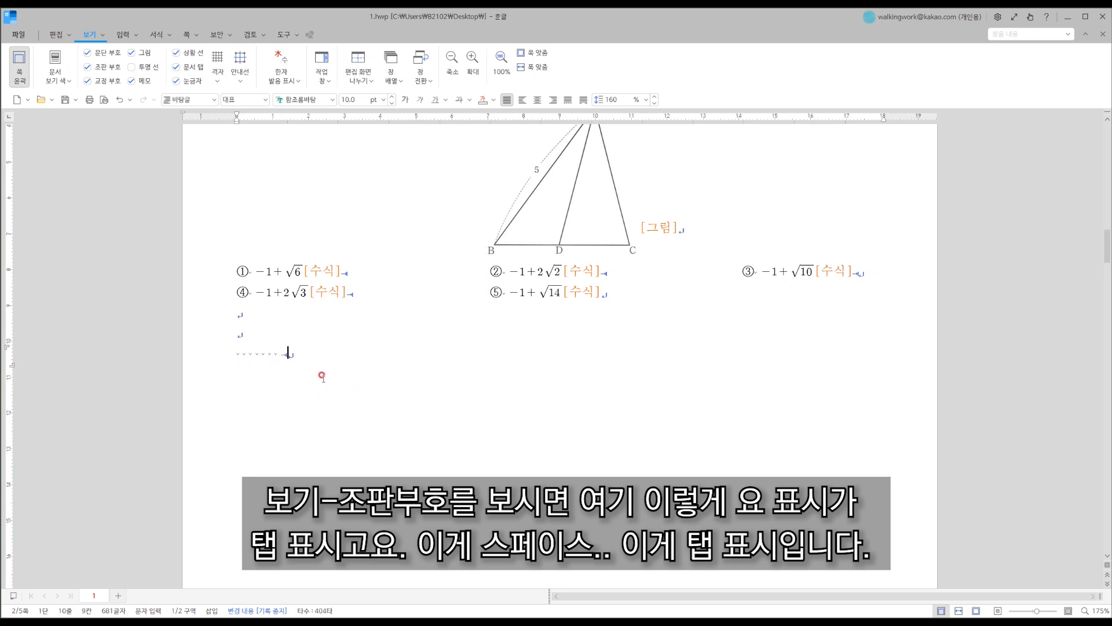
pyautogui.press('Tab')
pyautogui.moveTo(298, 359); pyautogui.dragTo(222, 350)
pyautogui.press('Delete')
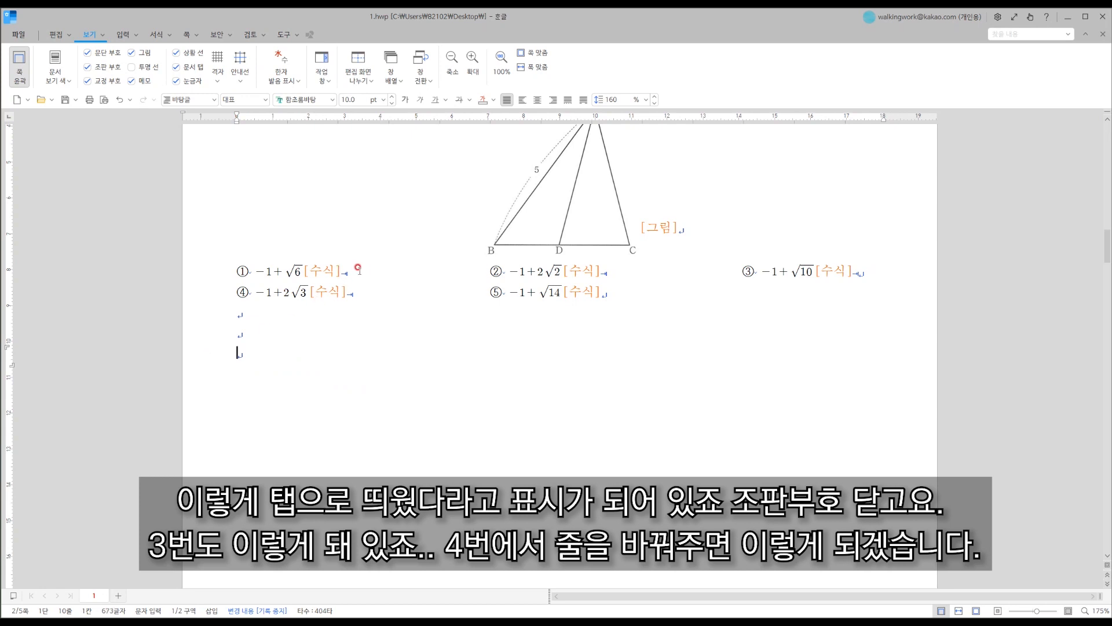
# Hide the control codes and move choices ④ and ⑤ of question 3 onto a second line.
pyautogui.click(88, 66)
pyautogui.scroll(3, 467, 365)
pyautogui.scroll(-8, 467, 365)
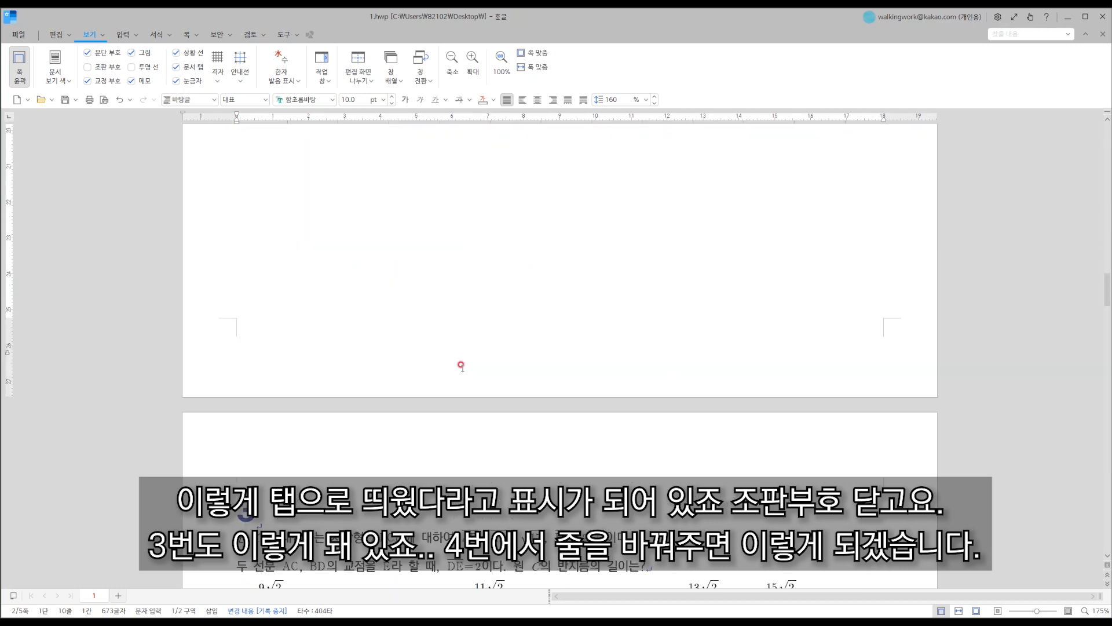
pyautogui.click(743, 253)
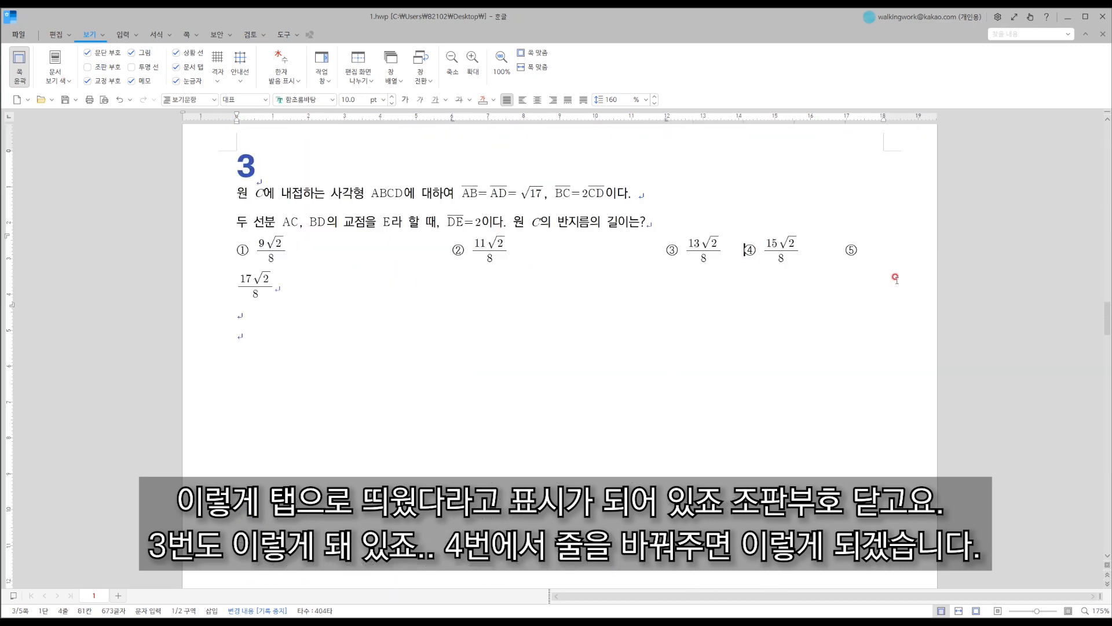
pyautogui.press('Return')
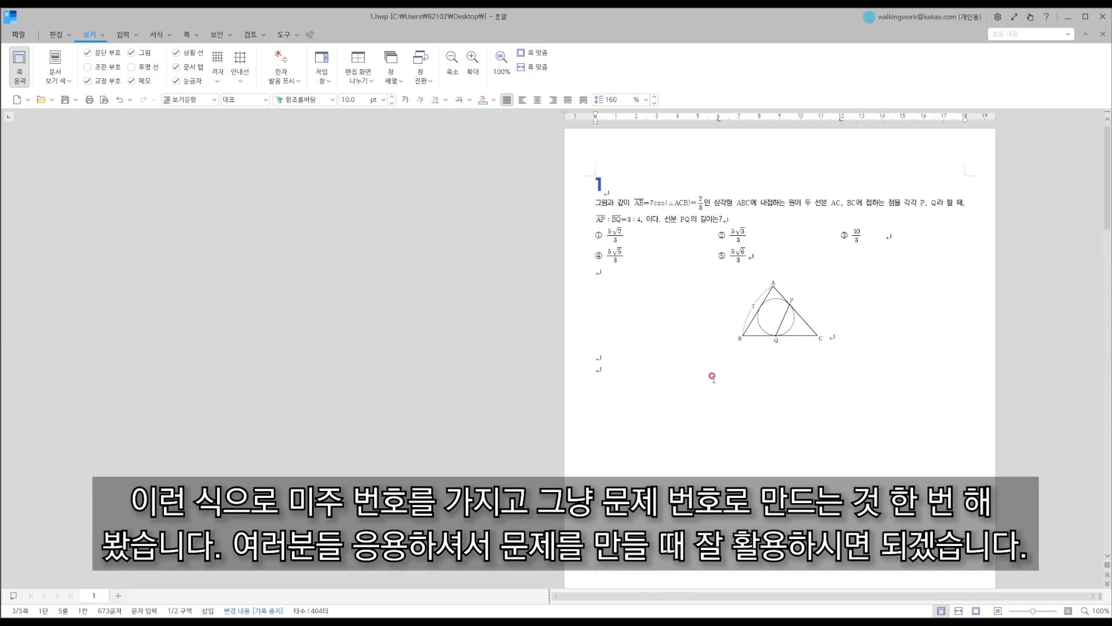
pyautogui.click(581, 186)
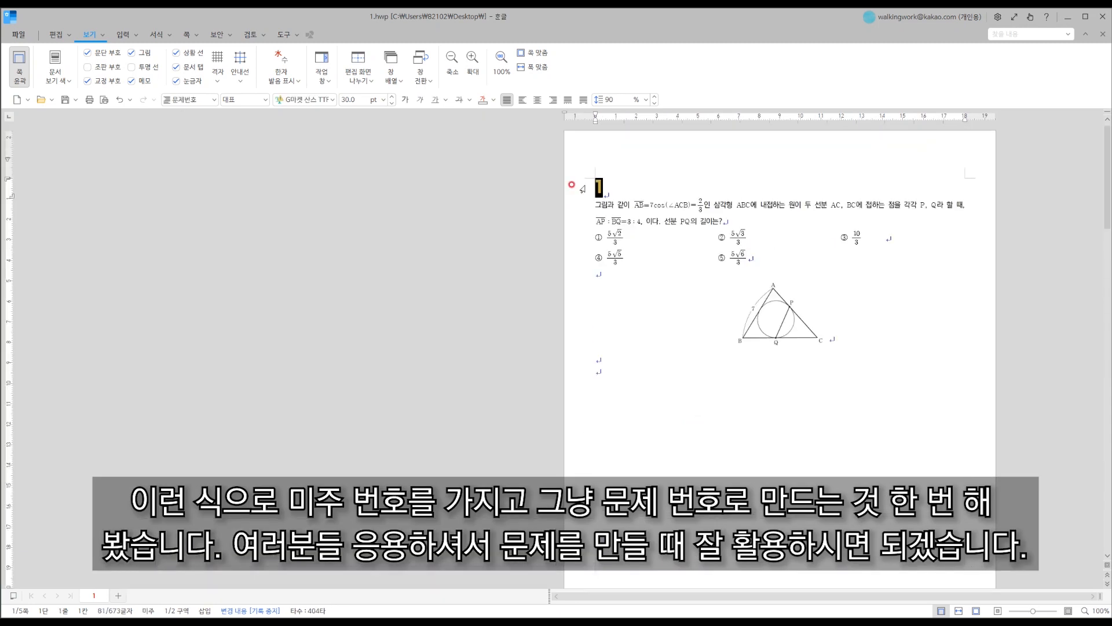
# Review the layout of the whole worksheet, from the question pages through the two-column 정답과 해설 endnote section.
pyautogui.click(619, 184)
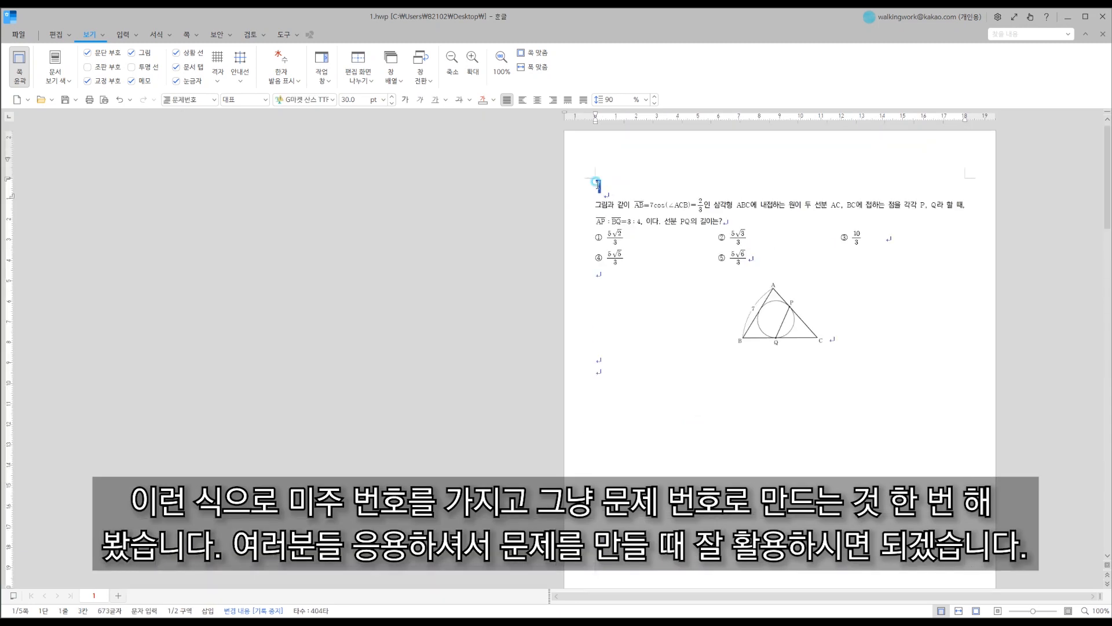
pyautogui.scroll(-3, 708, 386)
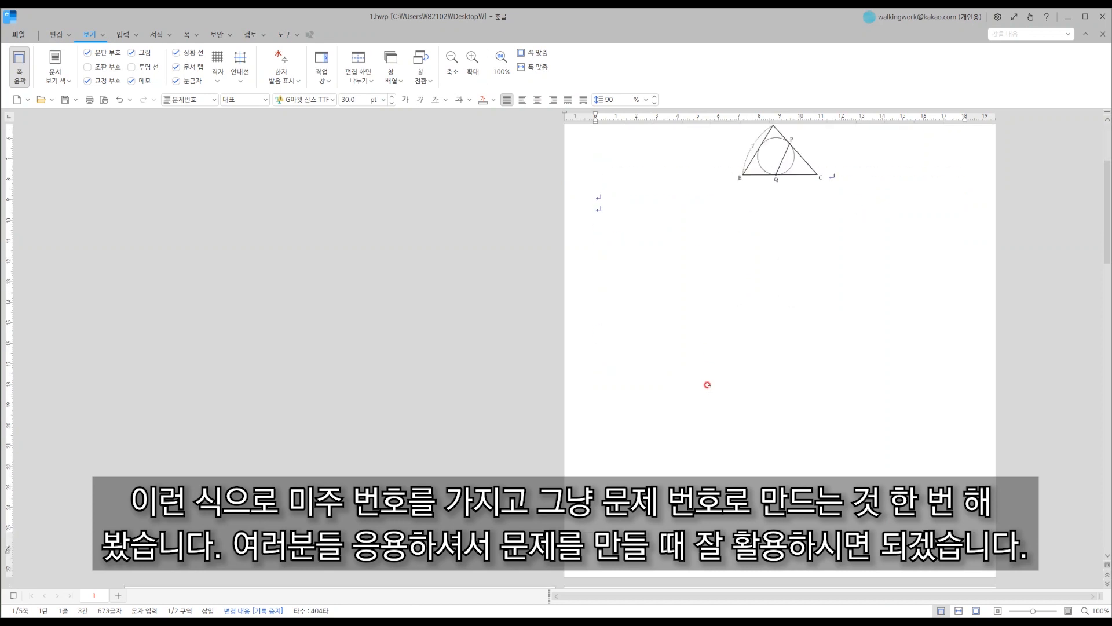
pyautogui.scroll(-20, 708, 388)
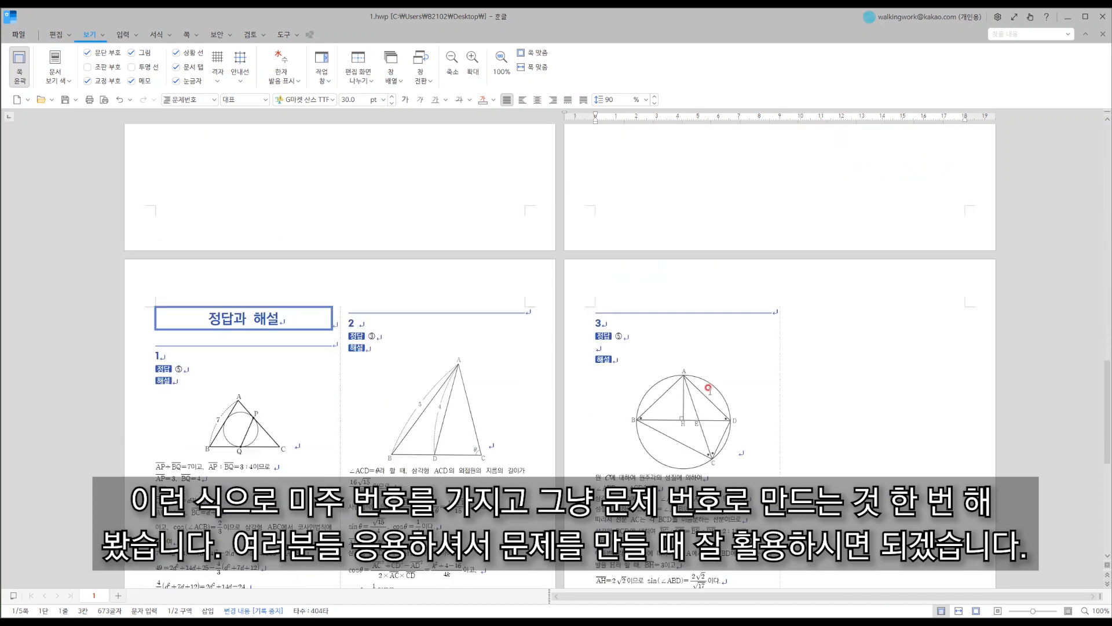
pyautogui.scroll(-6, 854, 385)
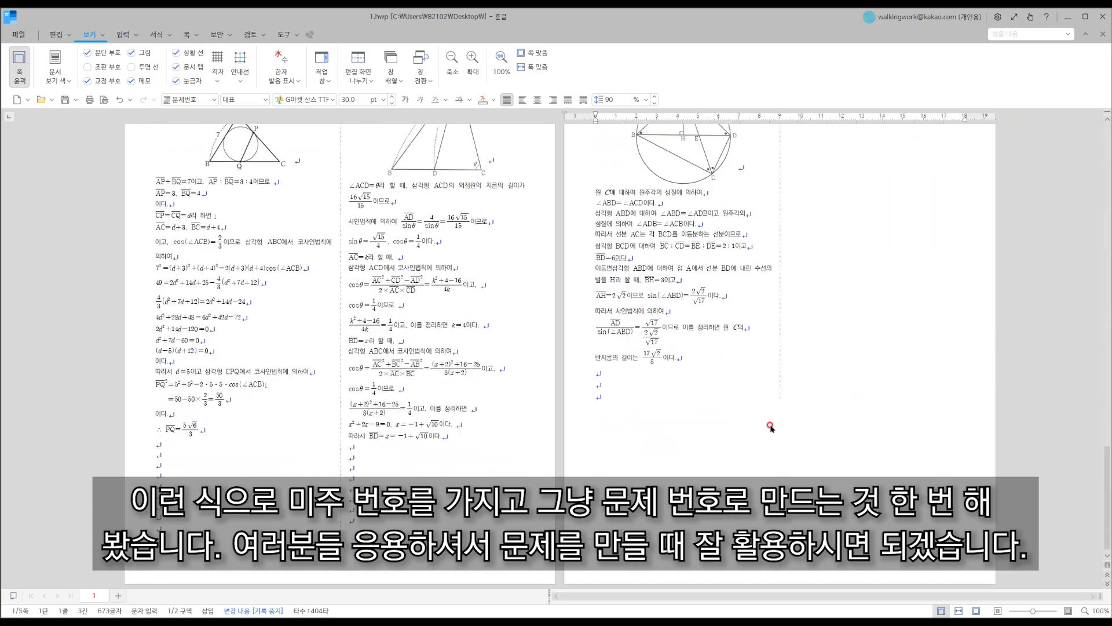
pyautogui.scroll(8, 747, 424)
pyautogui.scroll(20, 747, 425)
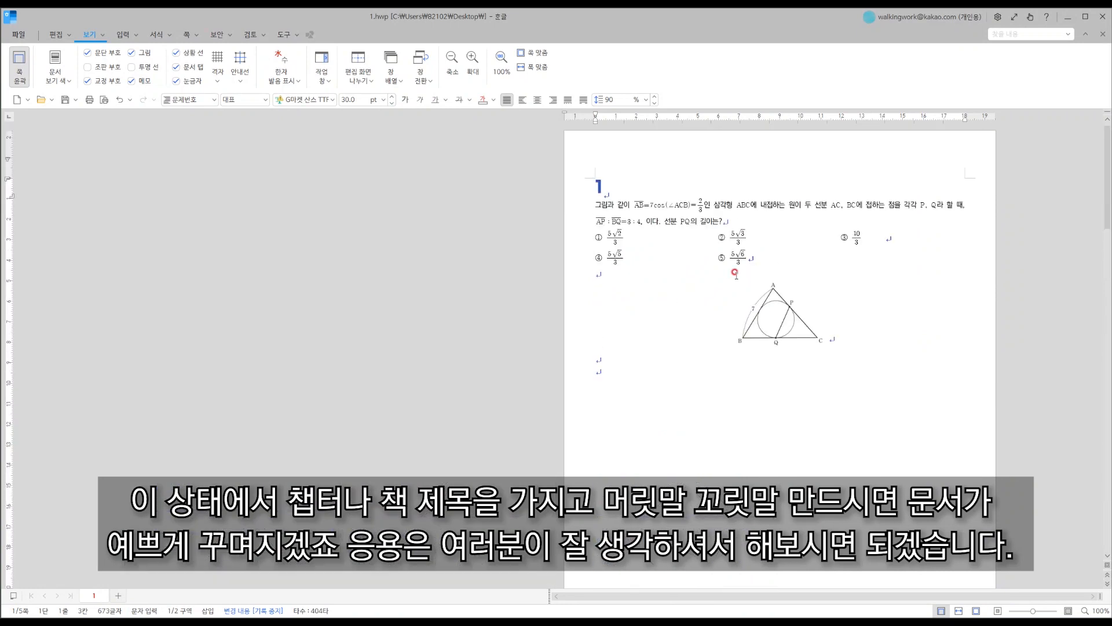
pyautogui.scroll(-8, 601, 347)
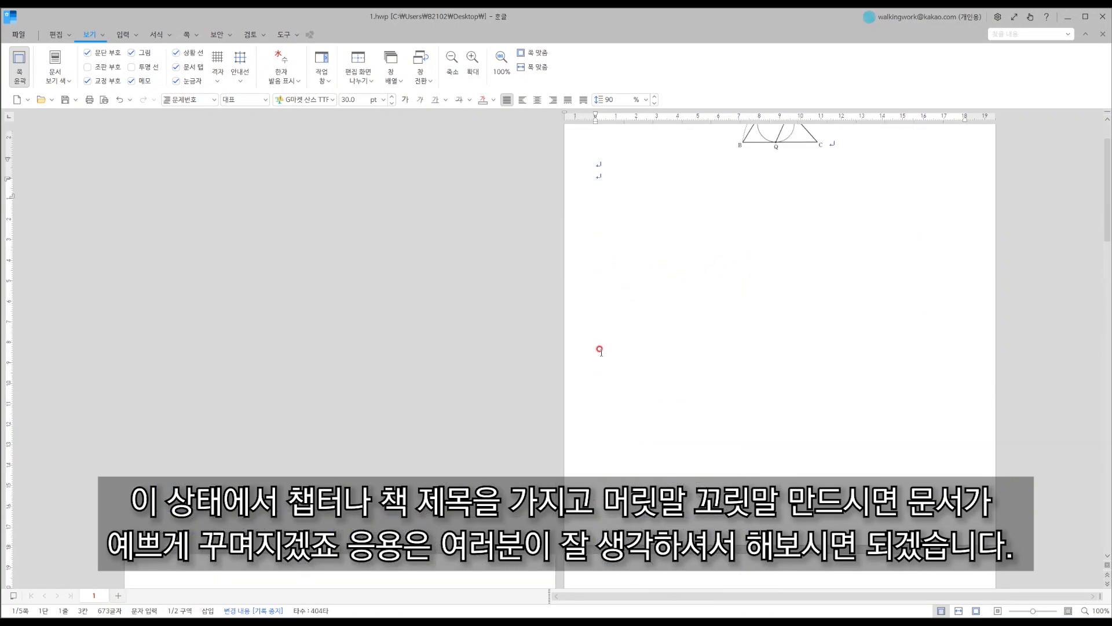
pyautogui.scroll(-8, 511, 394)
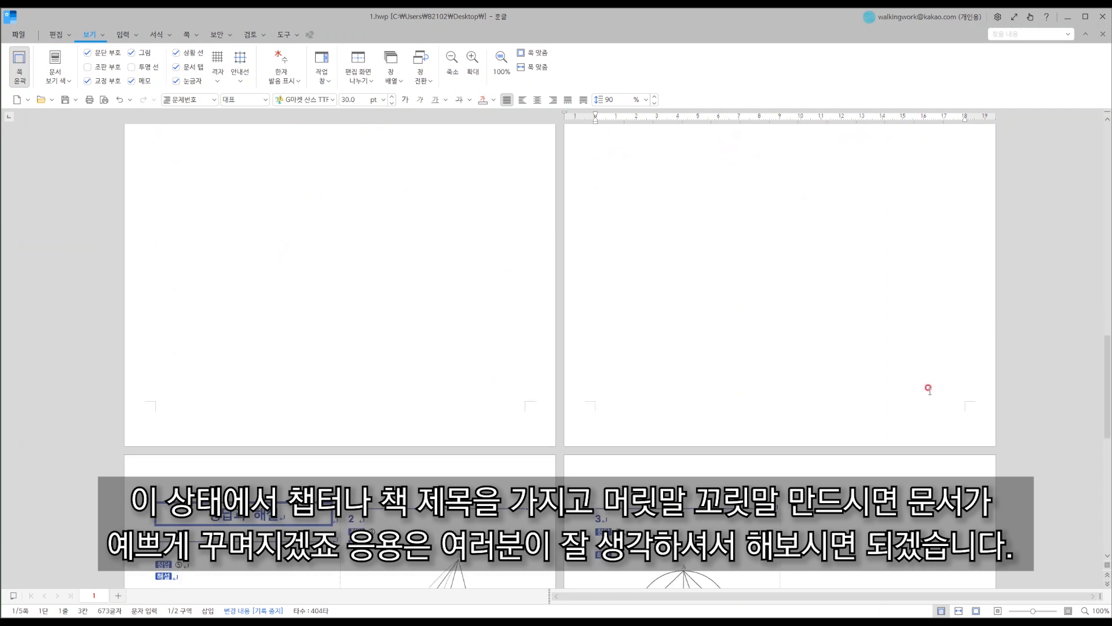
pyautogui.click(917, 411)
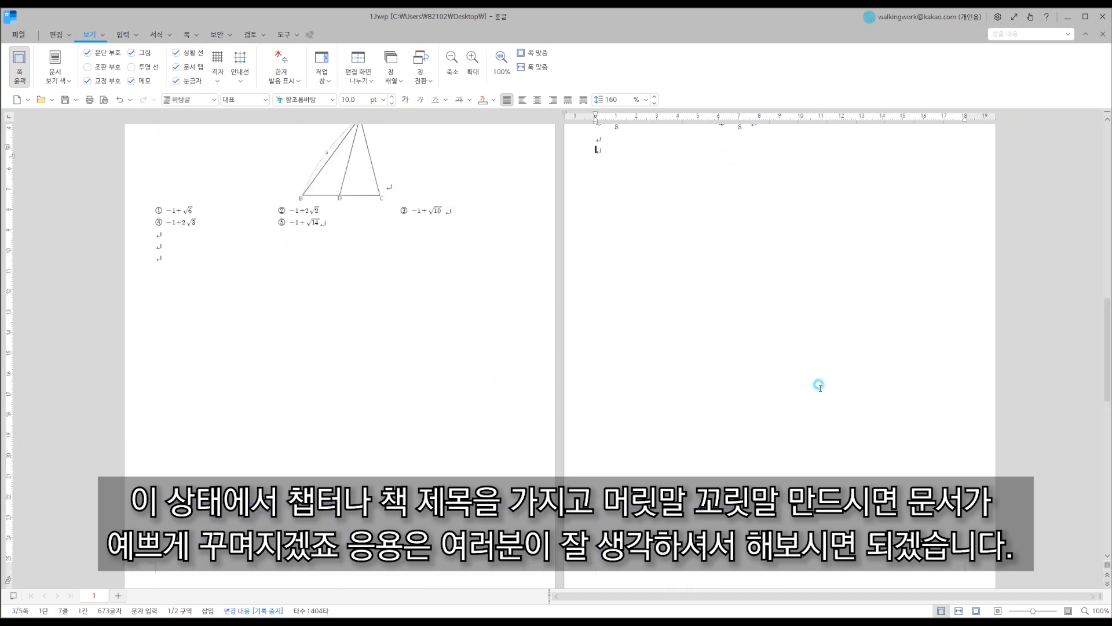
pyautogui.click(294, 408)
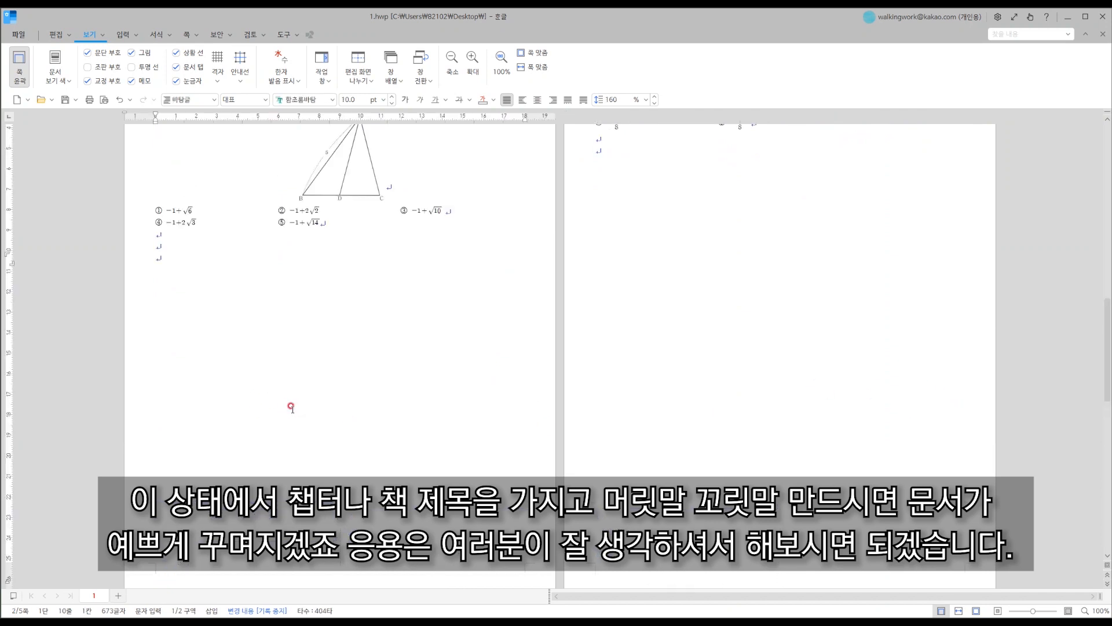